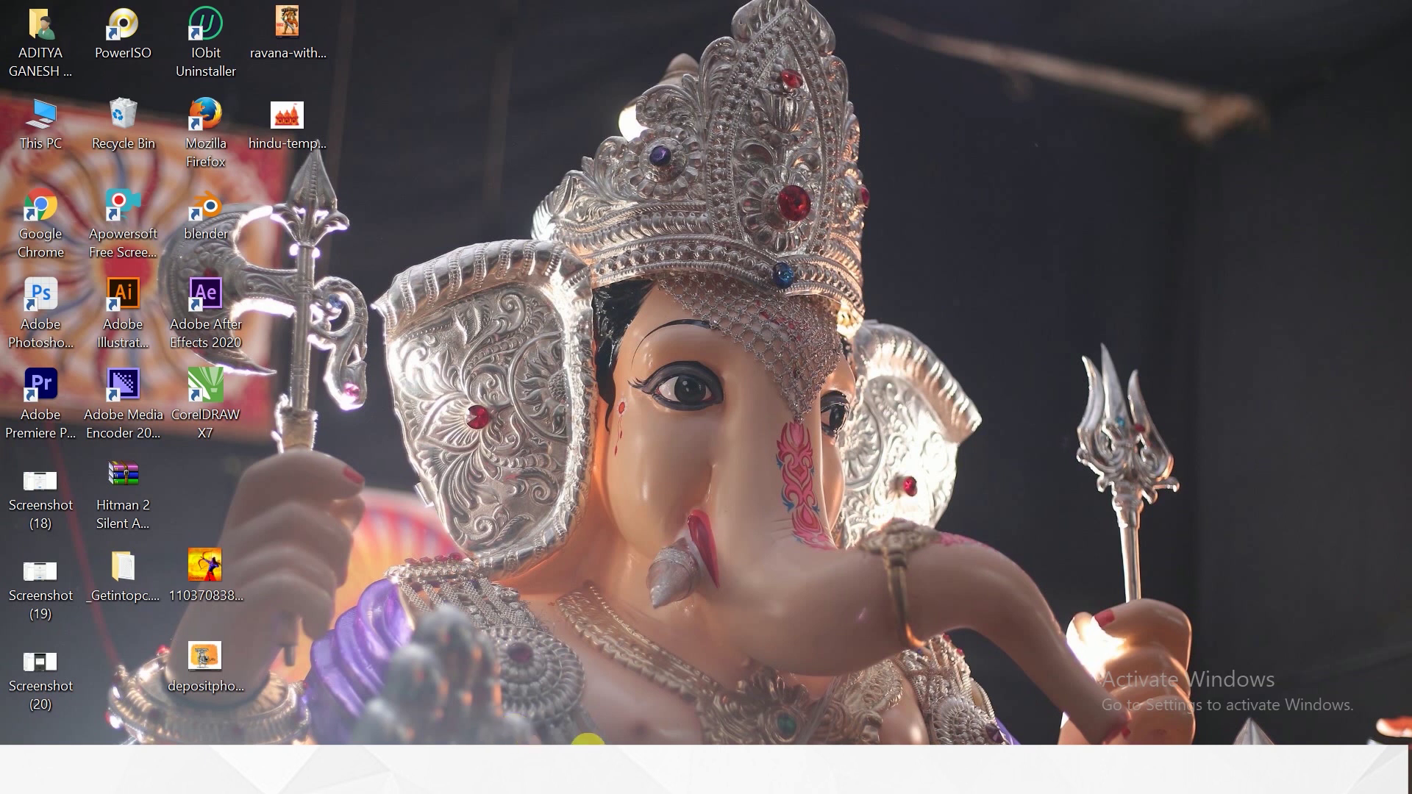
Step: Open the dasara banner source-image folder, then switch to Photoshop's Home screen
key("super+e")
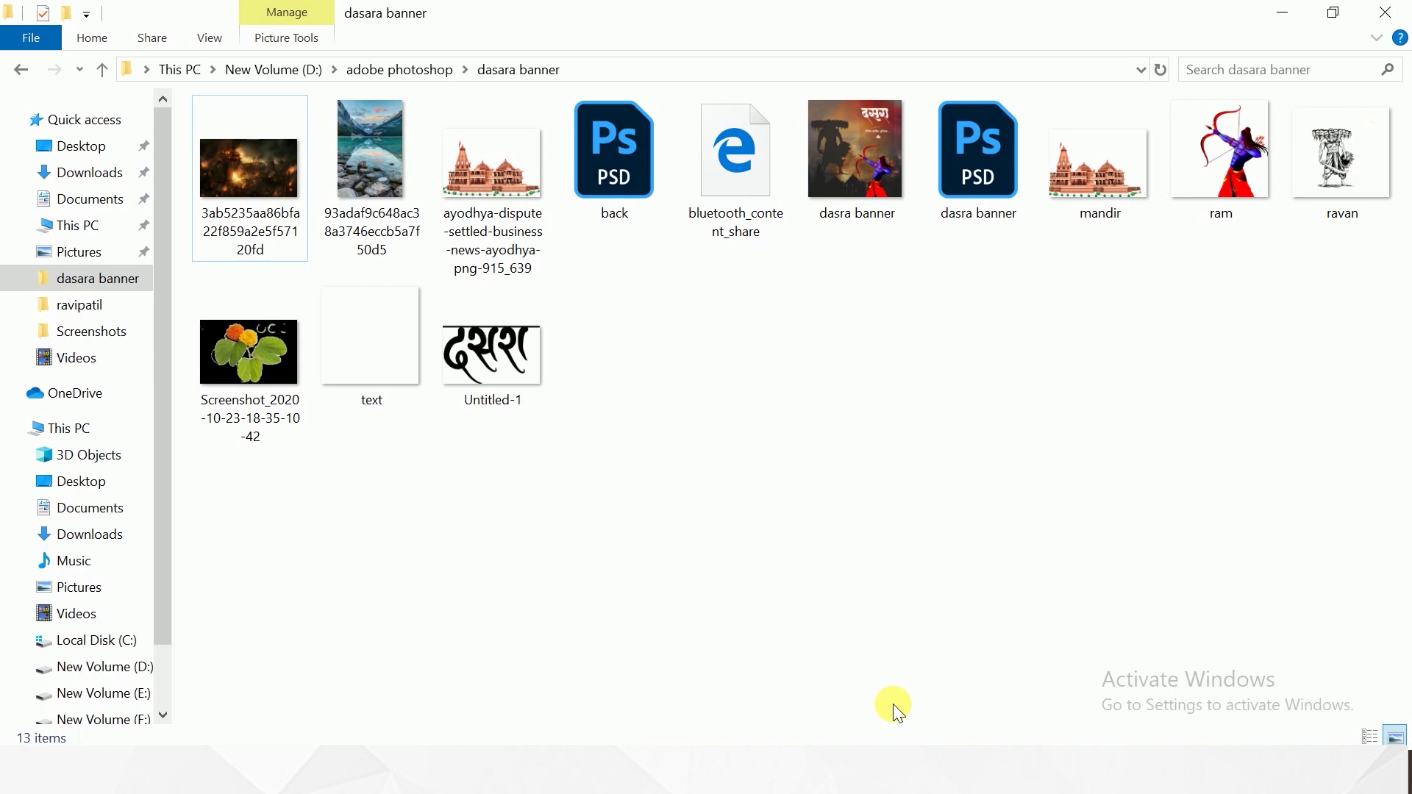
key("alt+Tab")
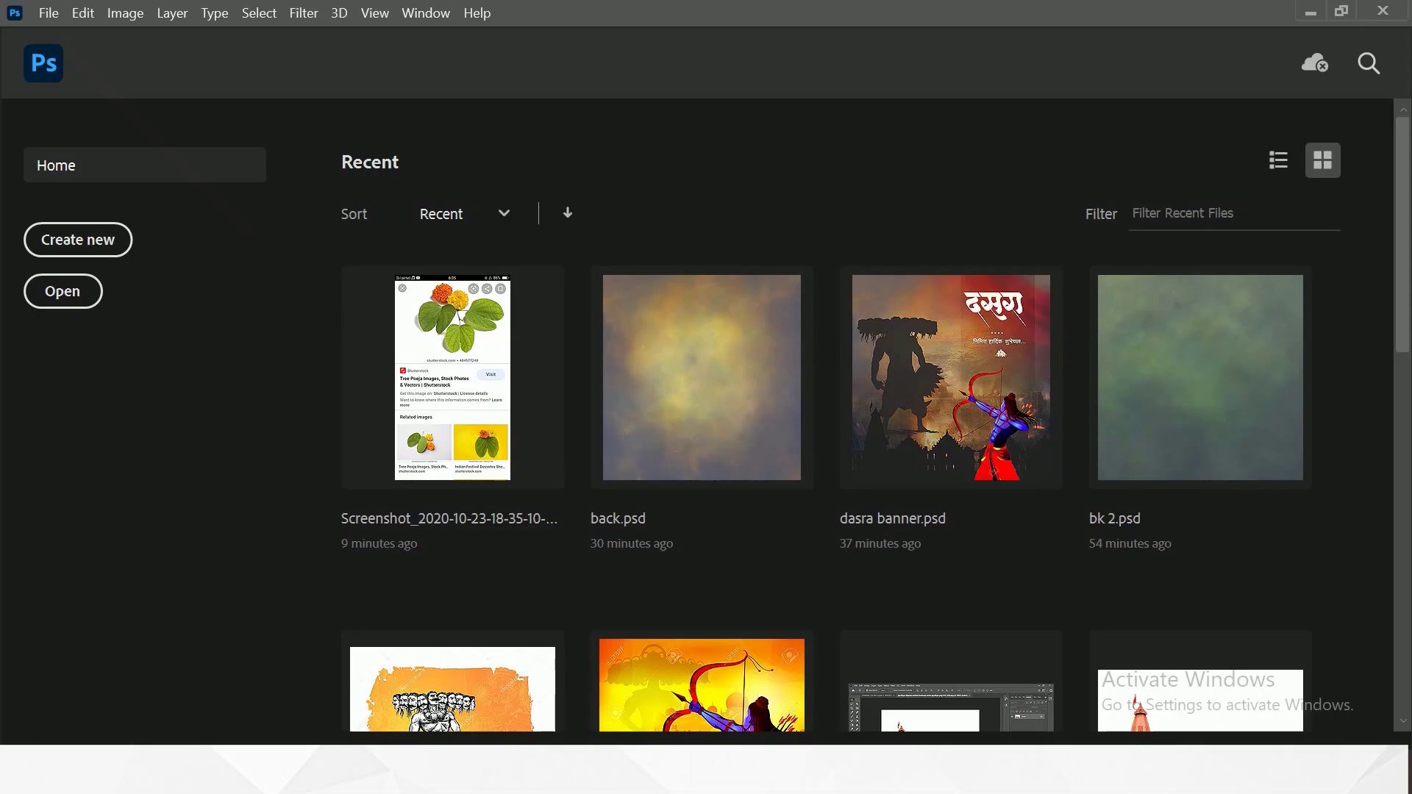
Step: Open back.psd from the recent files and scroll through its layer stack
left_click(697, 348)
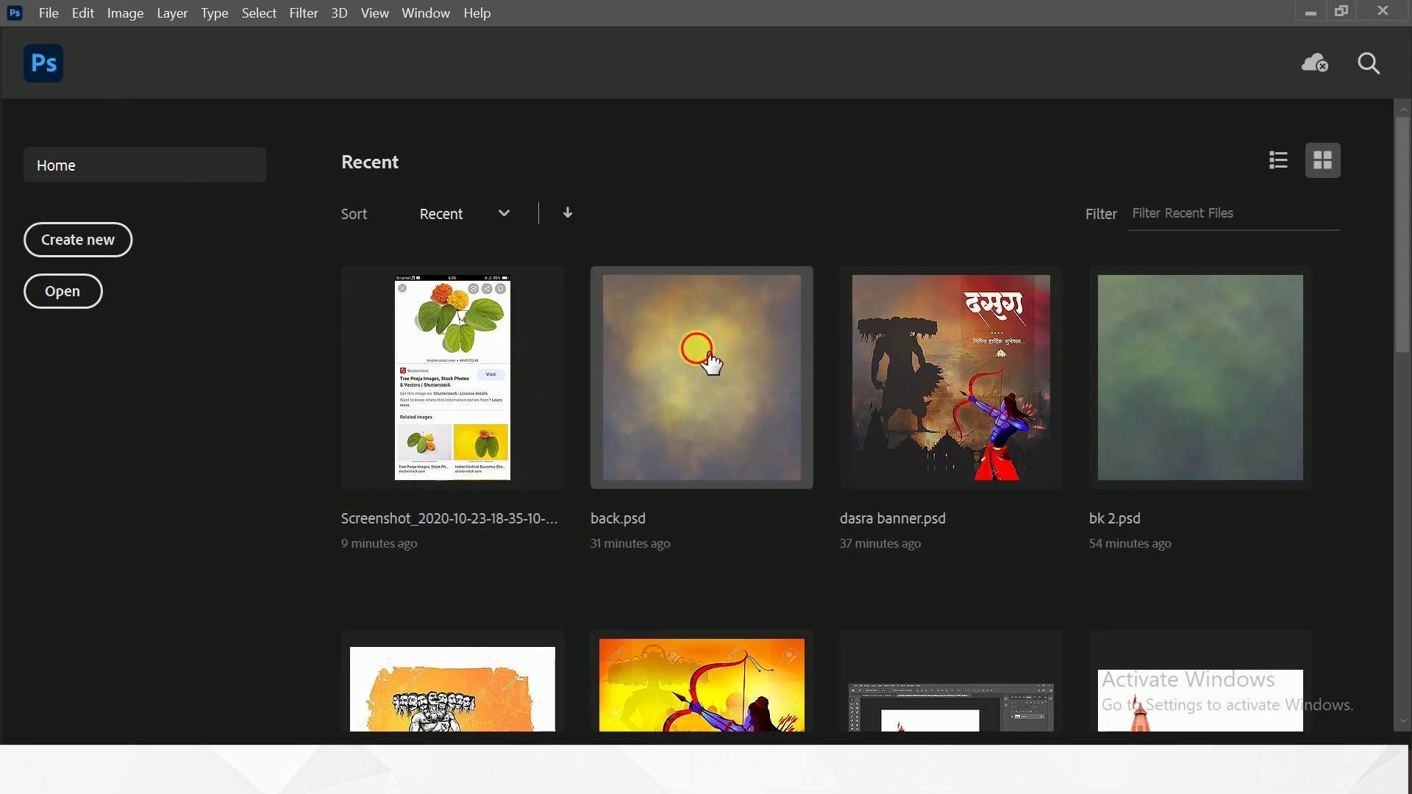
left_click(712, 359)
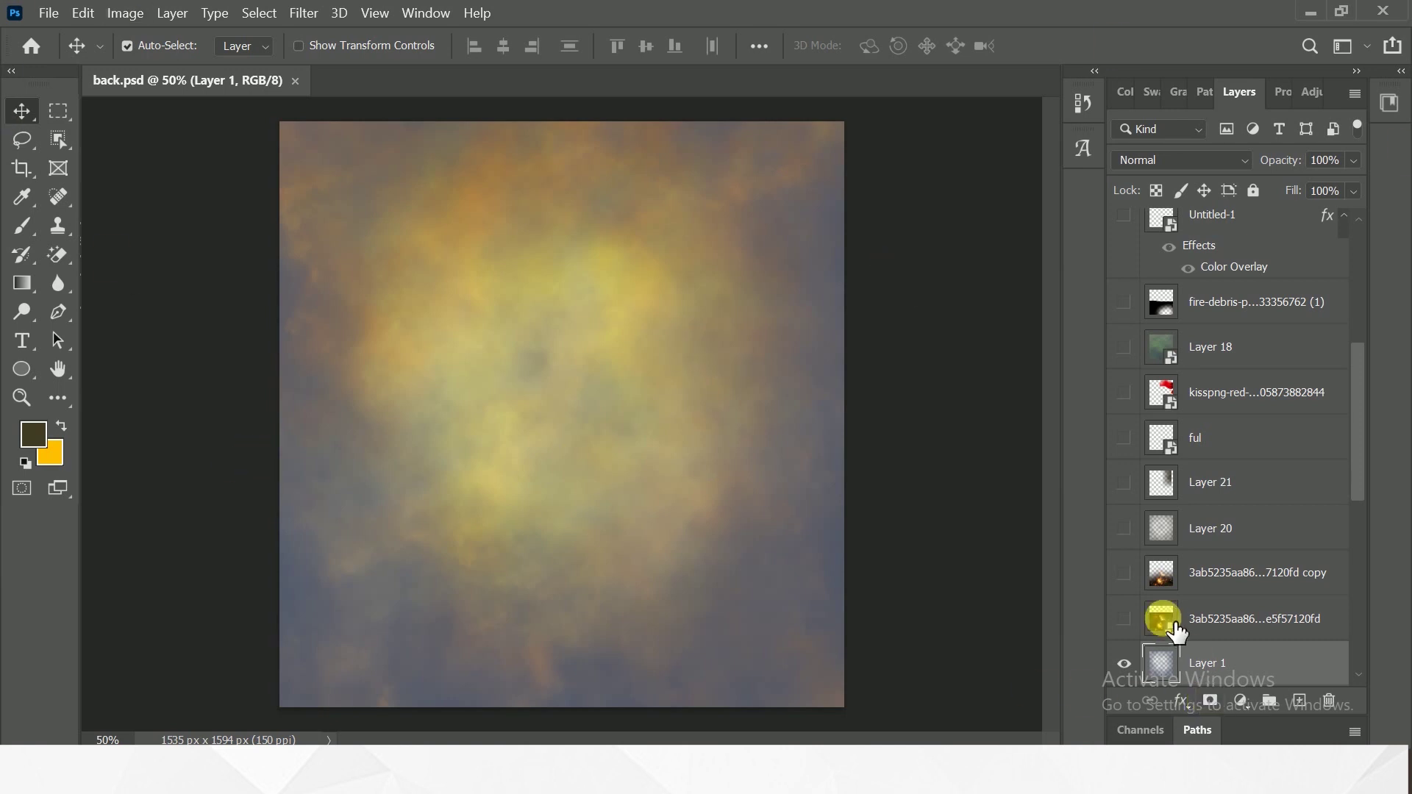
scroll(1177, 611, "down", 1)
scroll(1177, 610, "down", 1)
scroll(1177, 611, "down", 1)
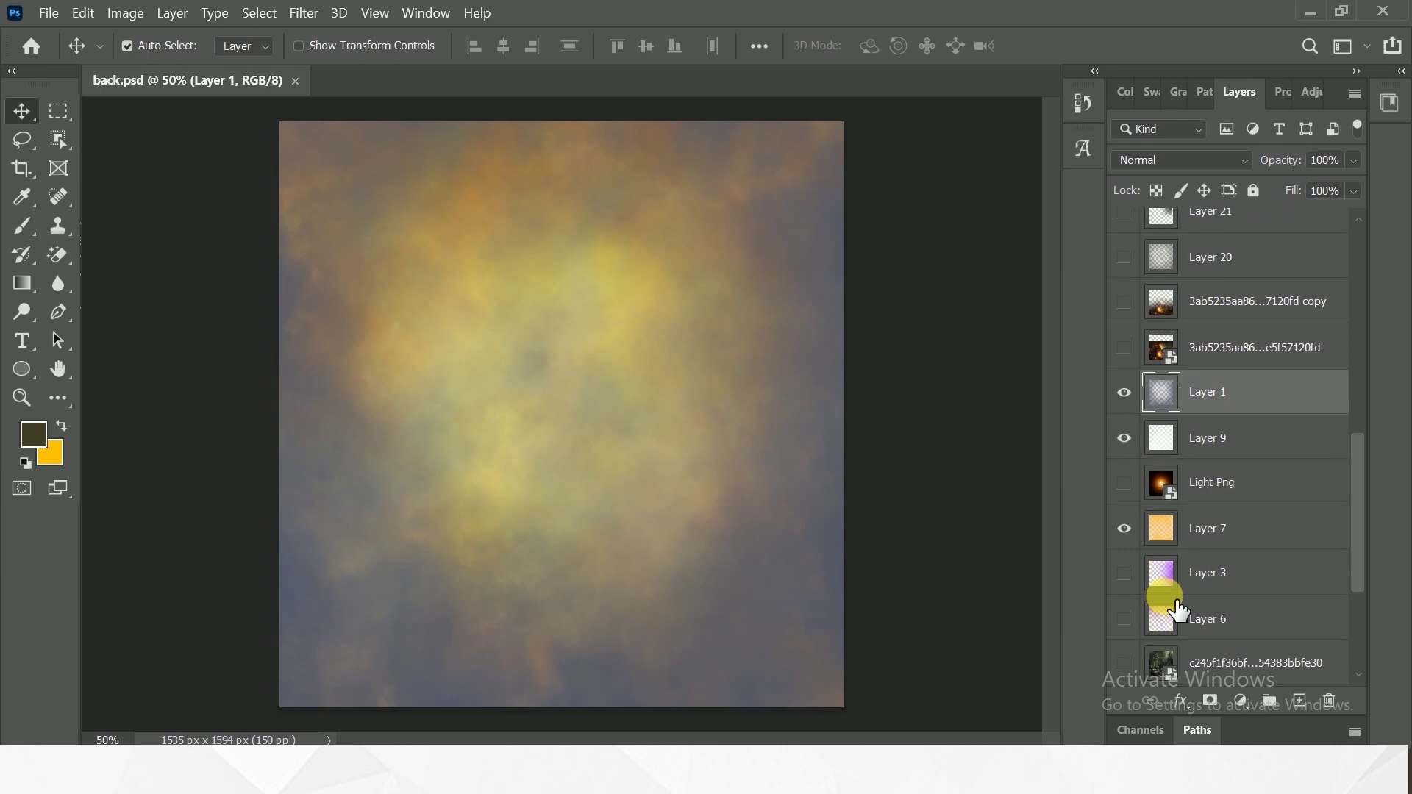
scroll(1177, 609, "down", 1)
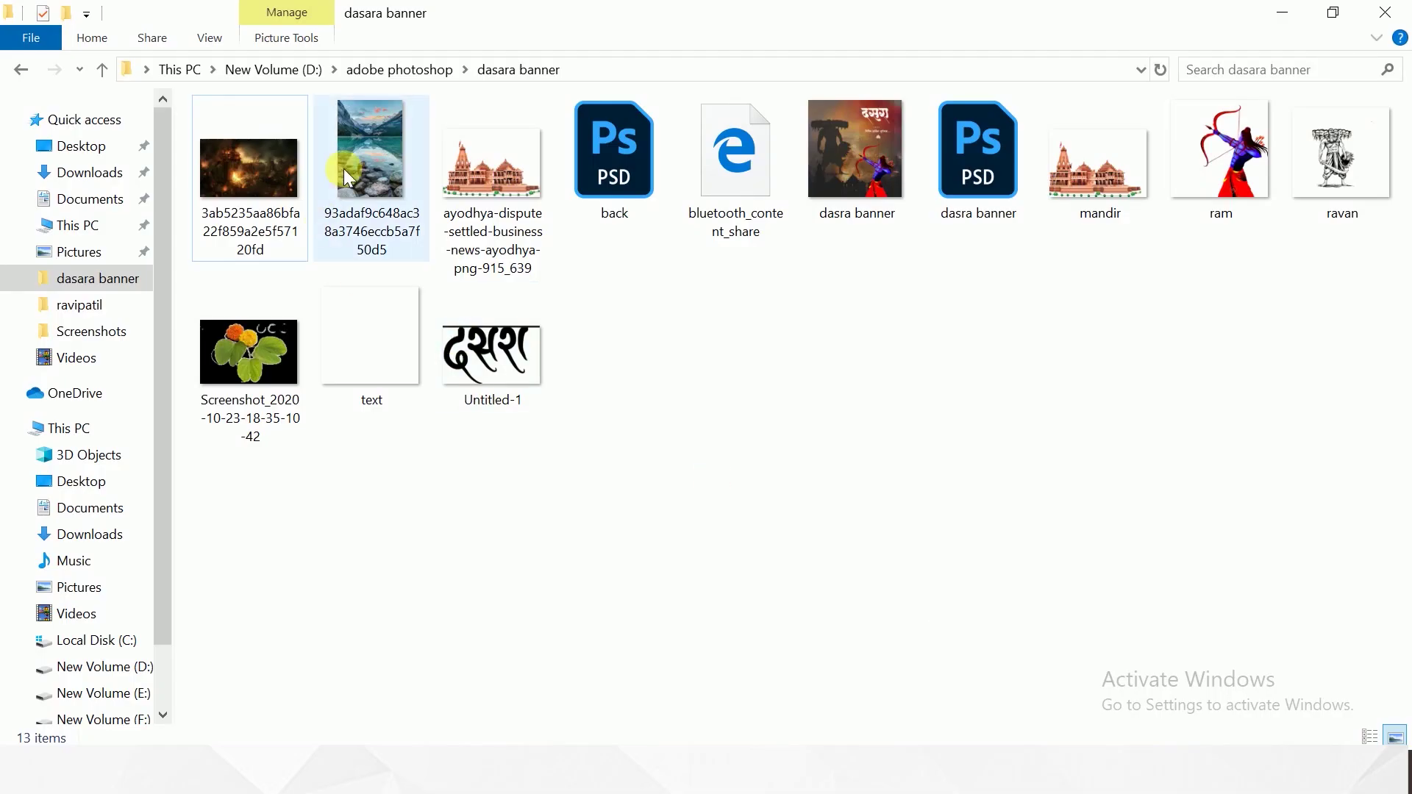
left_click_drag(343, 169, 453, 347)
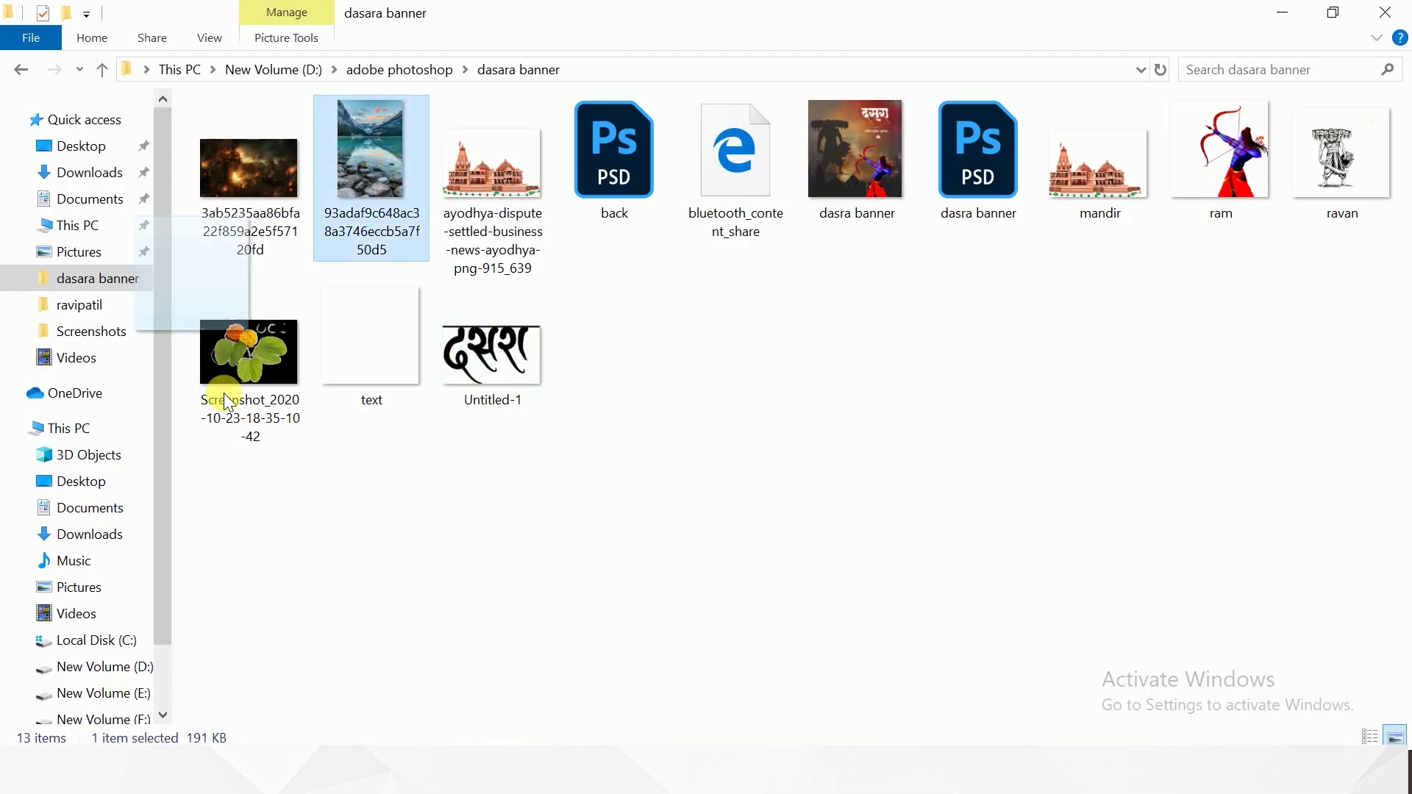
Step: Place the mountain-lake photo into back.psd and scale it up to fill the canvas
mouse_move(453, 347)
left_mouse_down()
mouse_move(572, 566)
mouse_move(555, 510)
left_mouse_up()
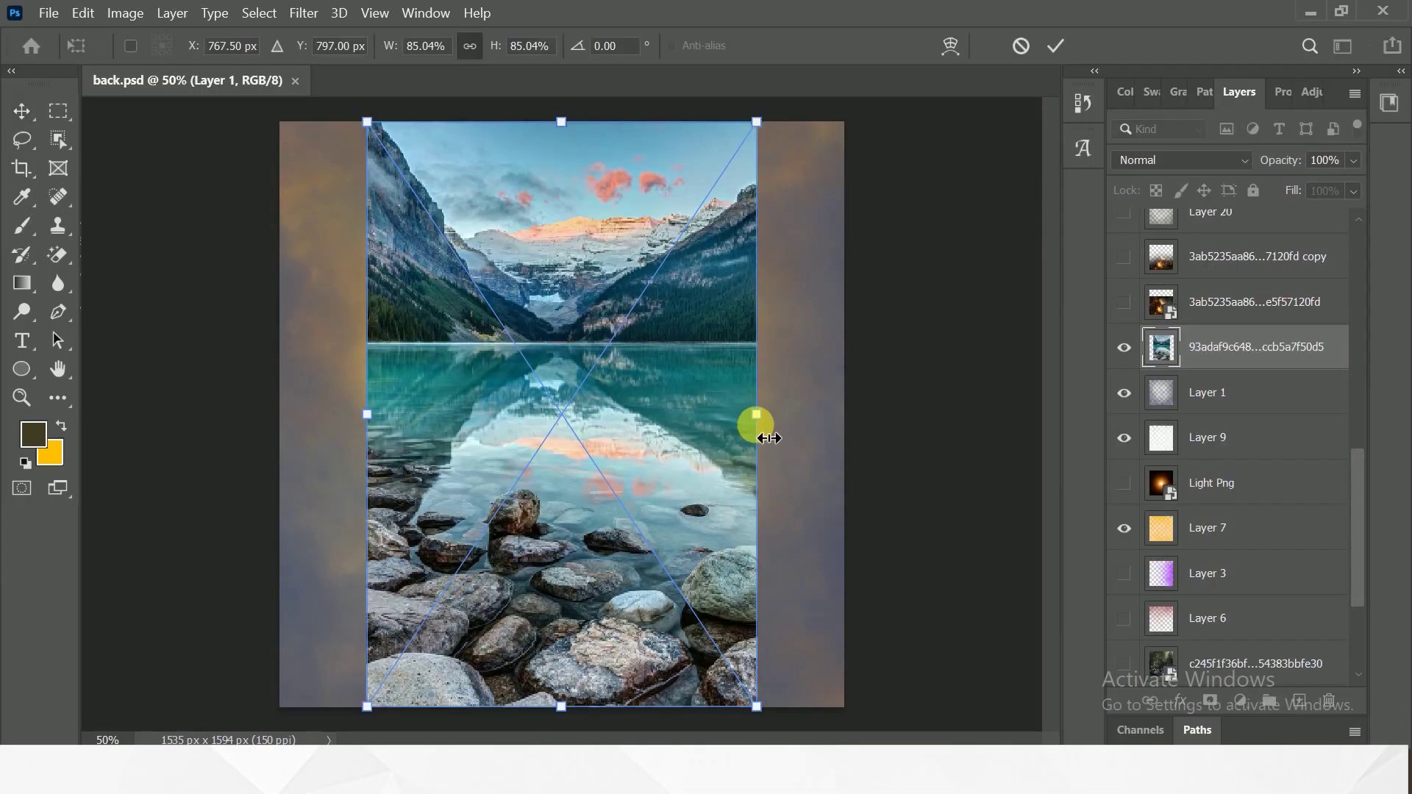
mouse_move(837, 425)
left_mouse_down()
mouse_move(867, 413)
mouse_move(694, 394)
mouse_move(681, 315)
mouse_move(716, 307)
mouse_move(709, 391)
mouse_move(740, 348)
left_mouse_up()
left_click(1058, 45)
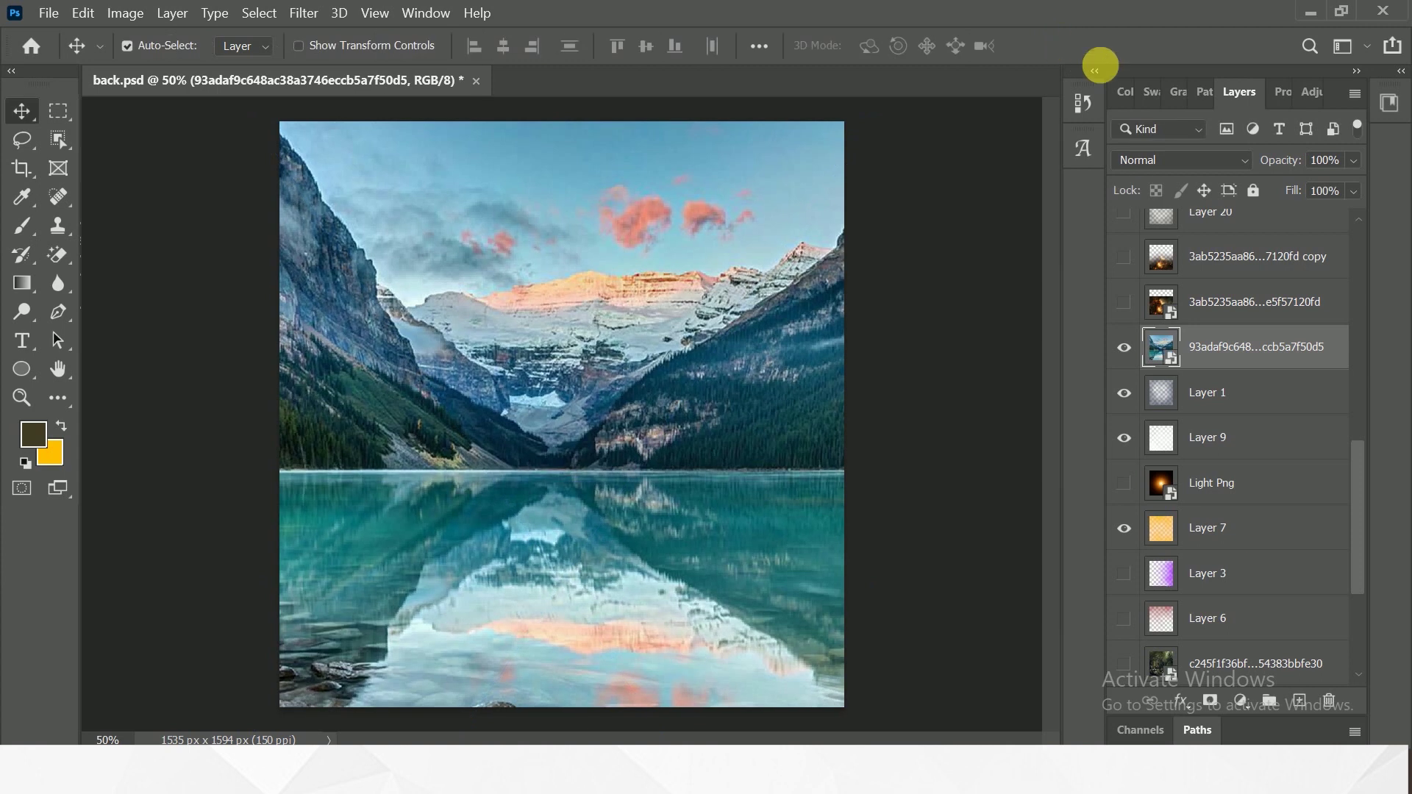
left_click(1174, 156)
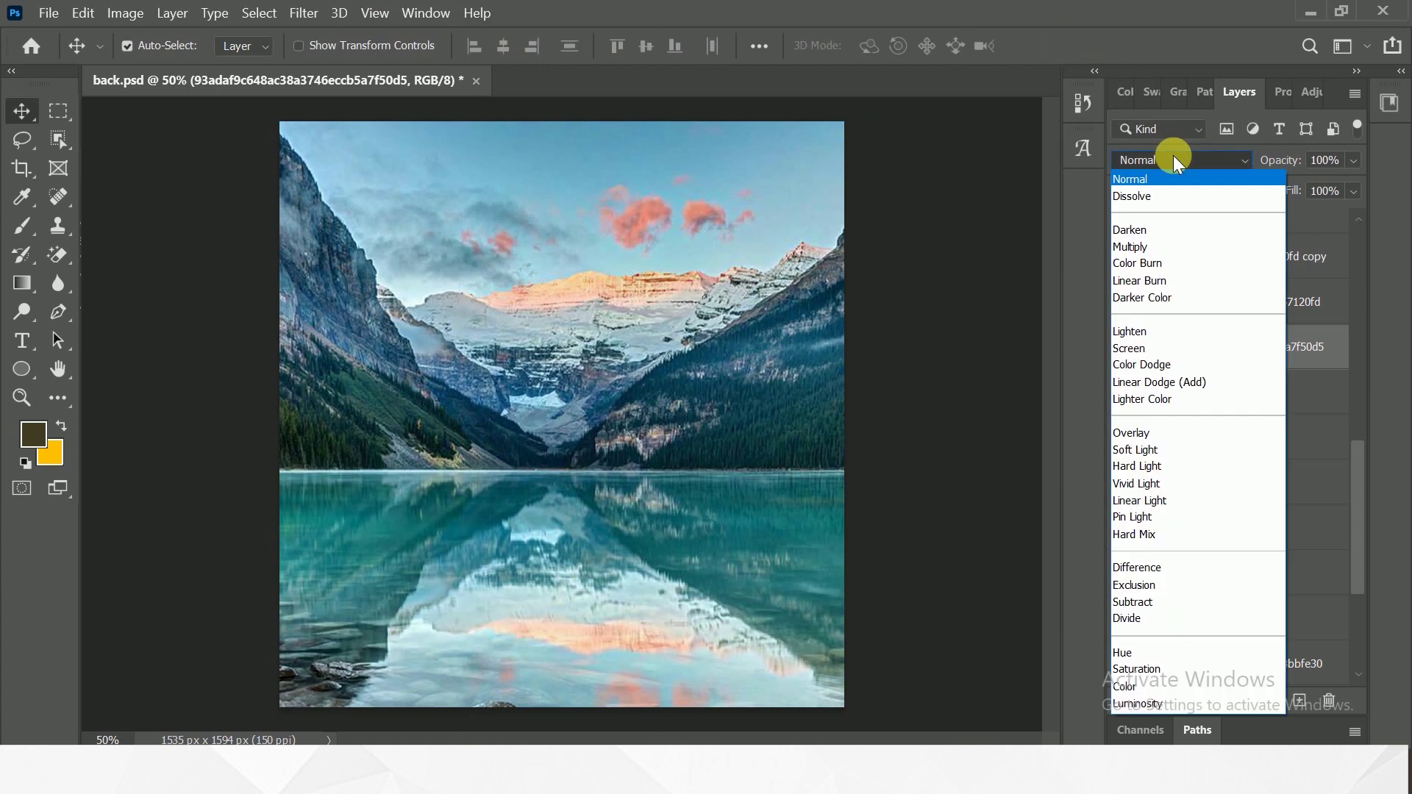
Step: Set the lake photo to Soft Light, duplicate it lower, and keep the upper copy Normal
left_click(1120, 450)
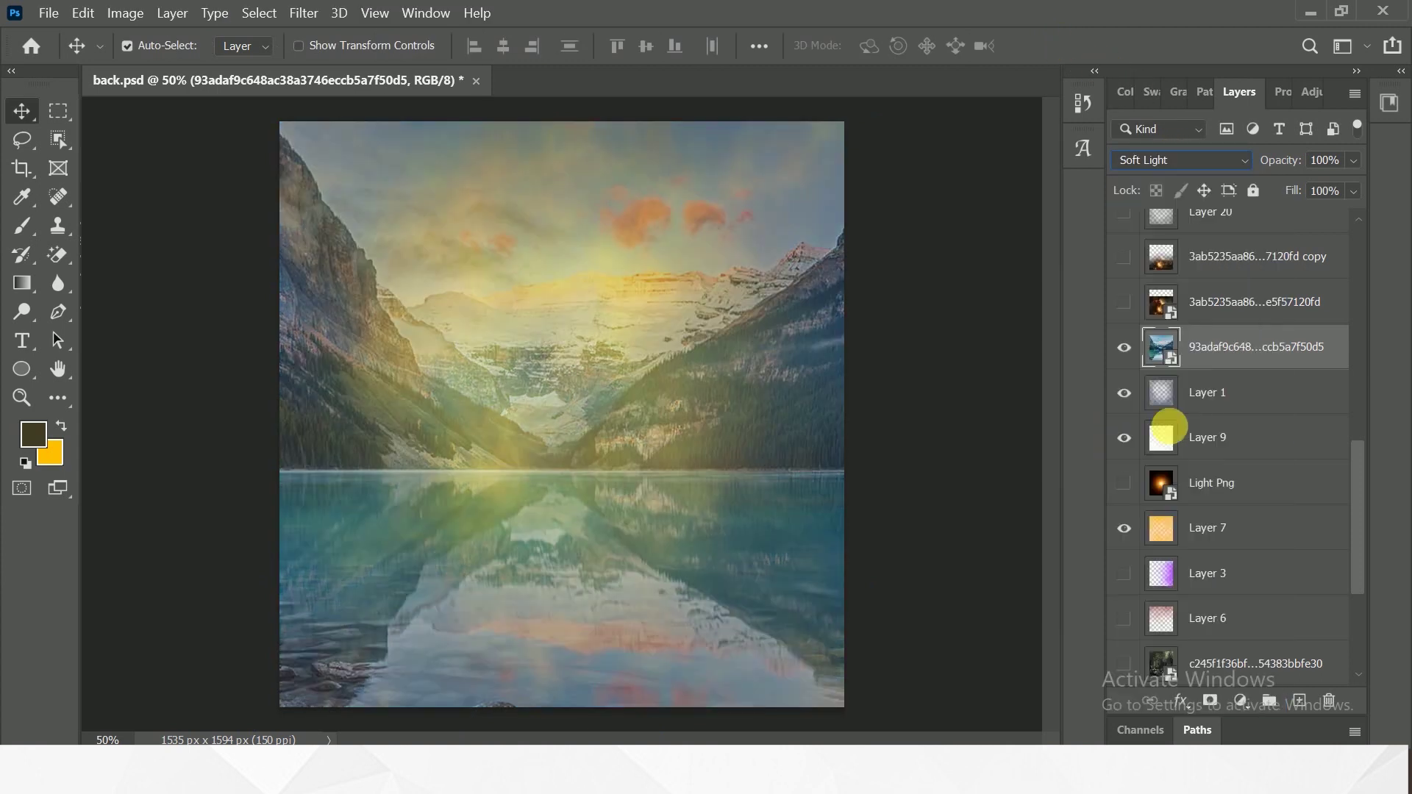
scroll(1302, 356, "down", 4)
left_click_drag(1251, 573, 1267, 559)
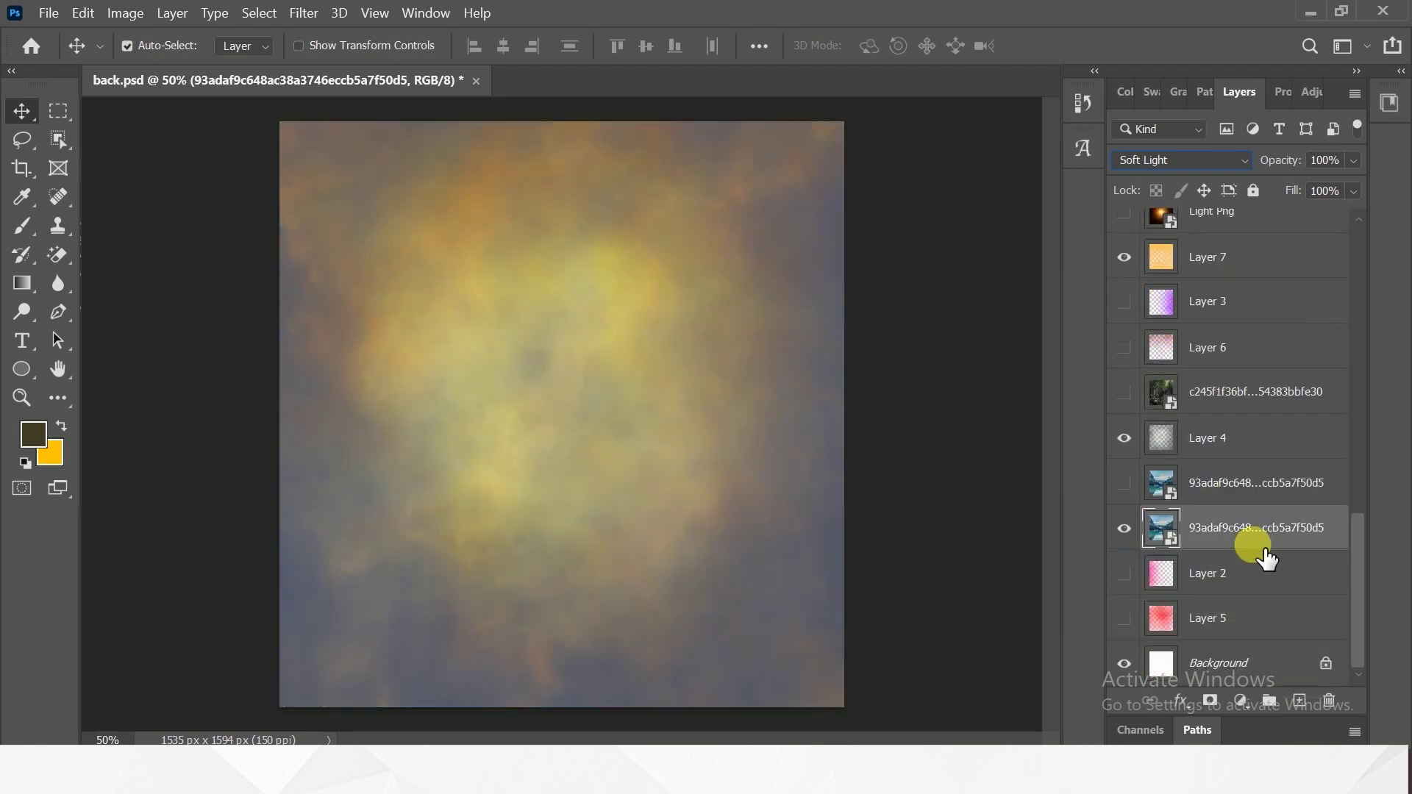
left_click_drag(1267, 559, 1195, 478)
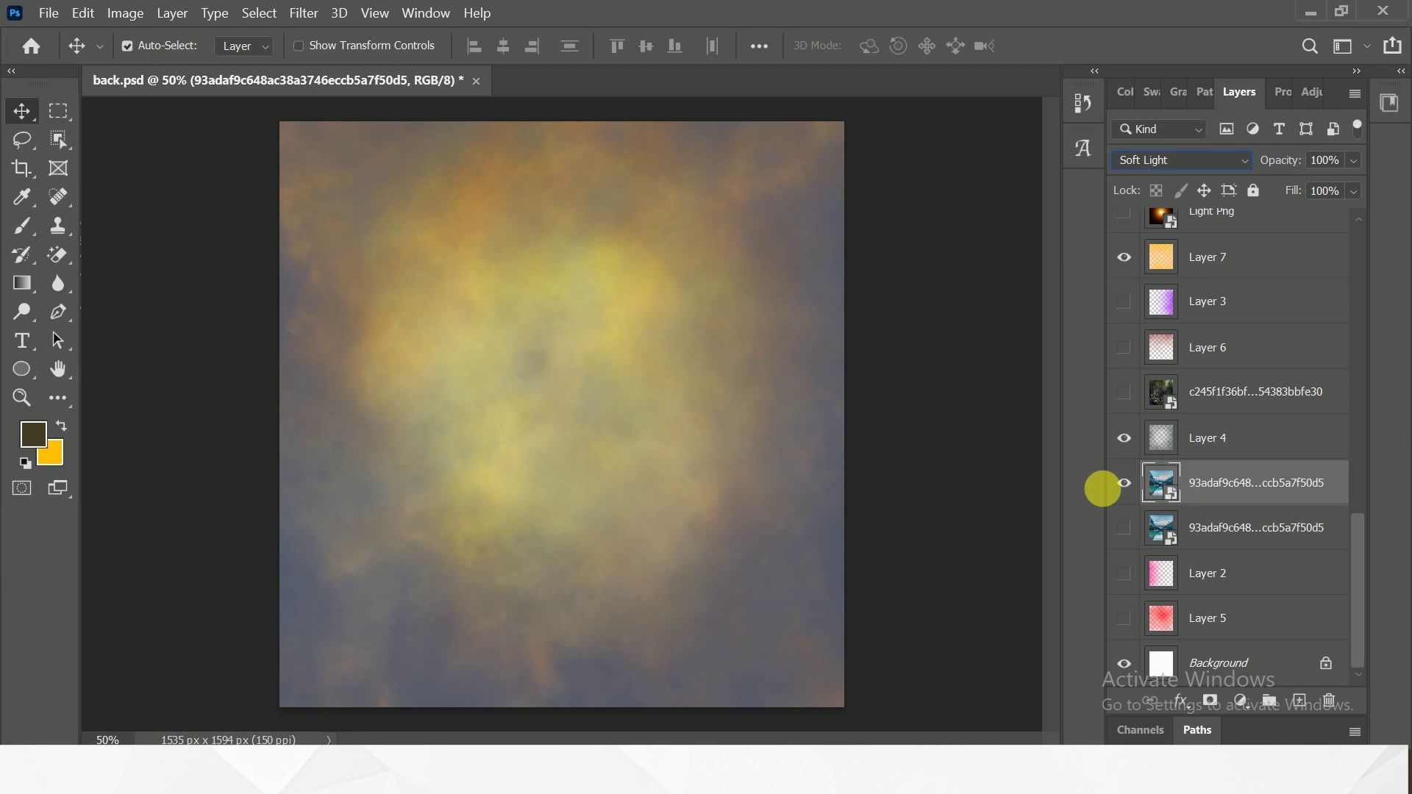
left_click(1205, 159)
left_click(1203, 179)
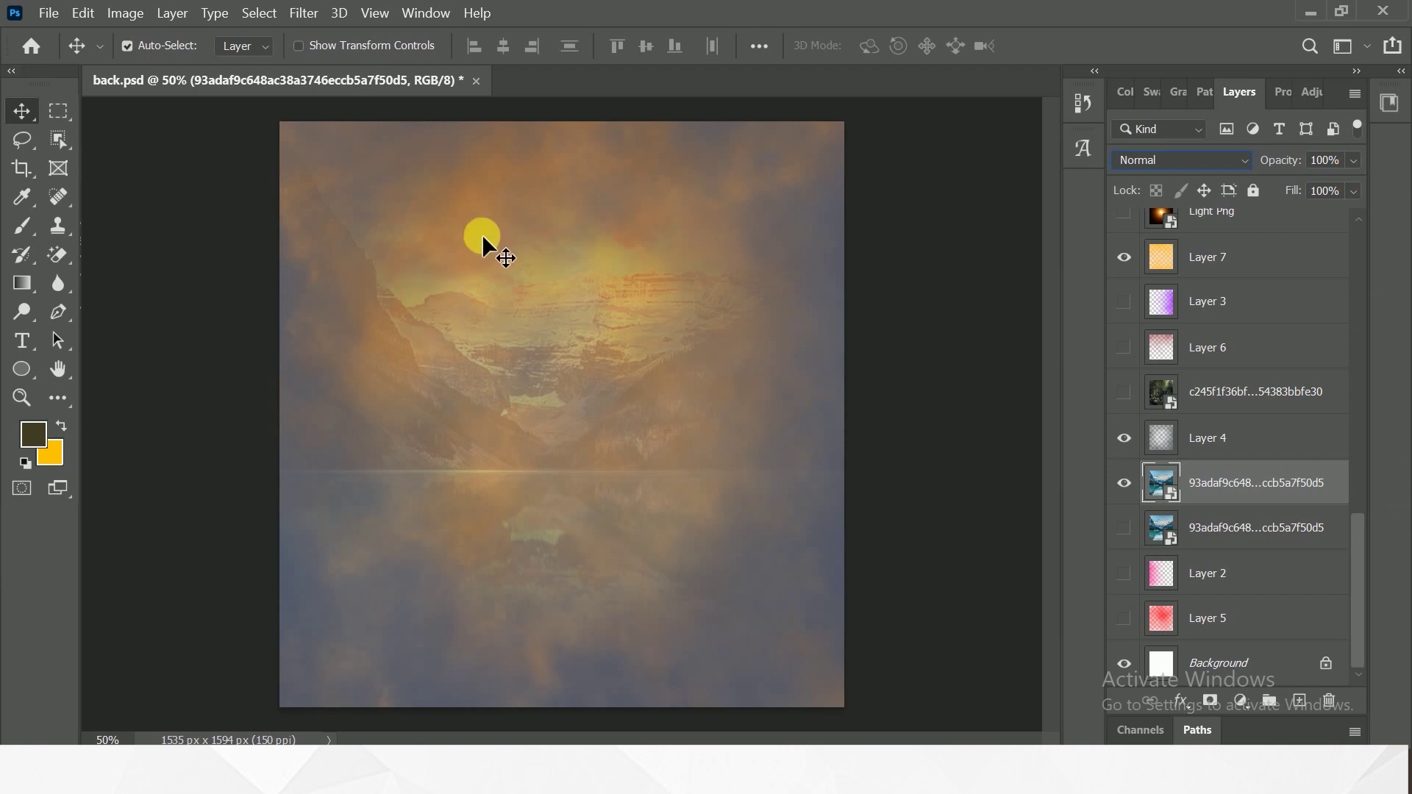
left_click(303, 13)
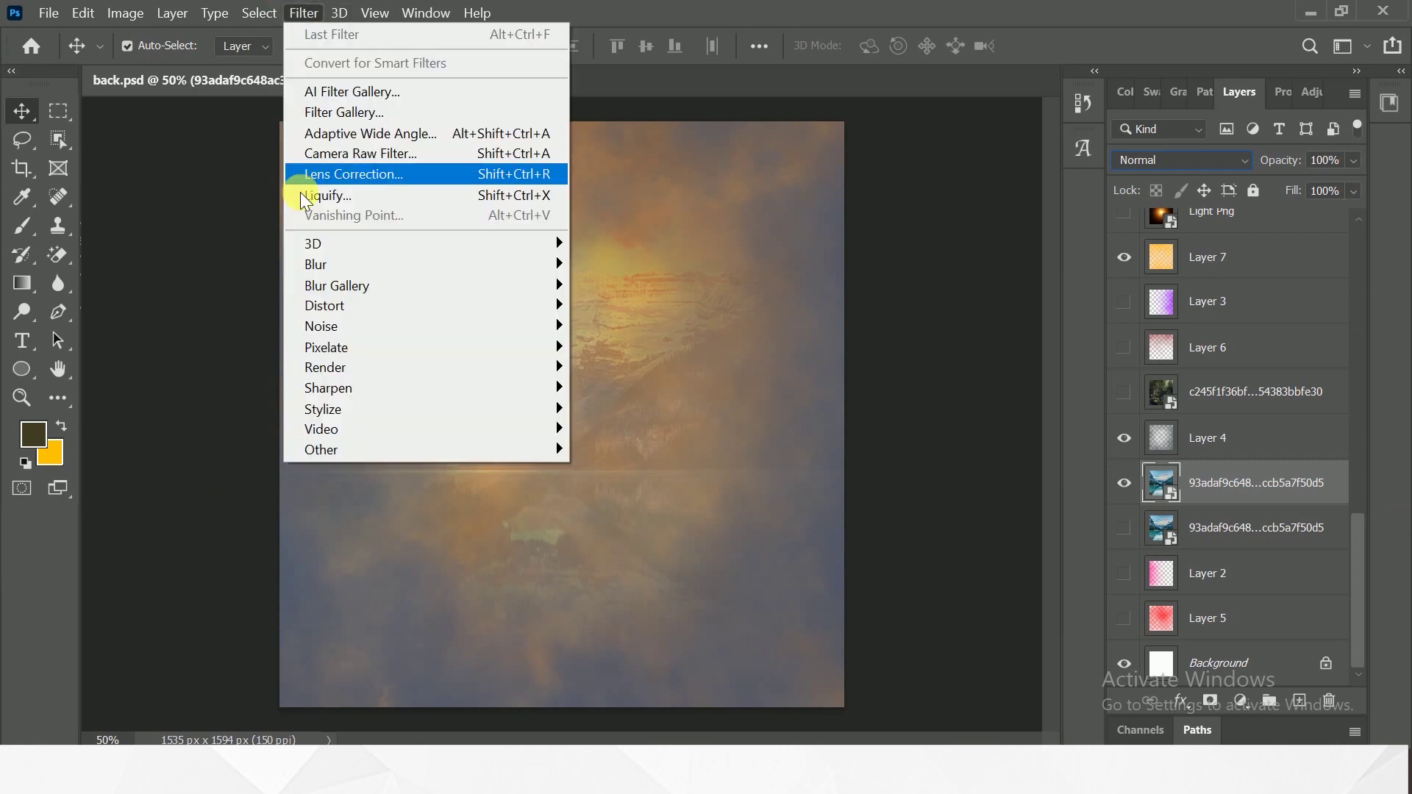
mouse_move(337, 286)
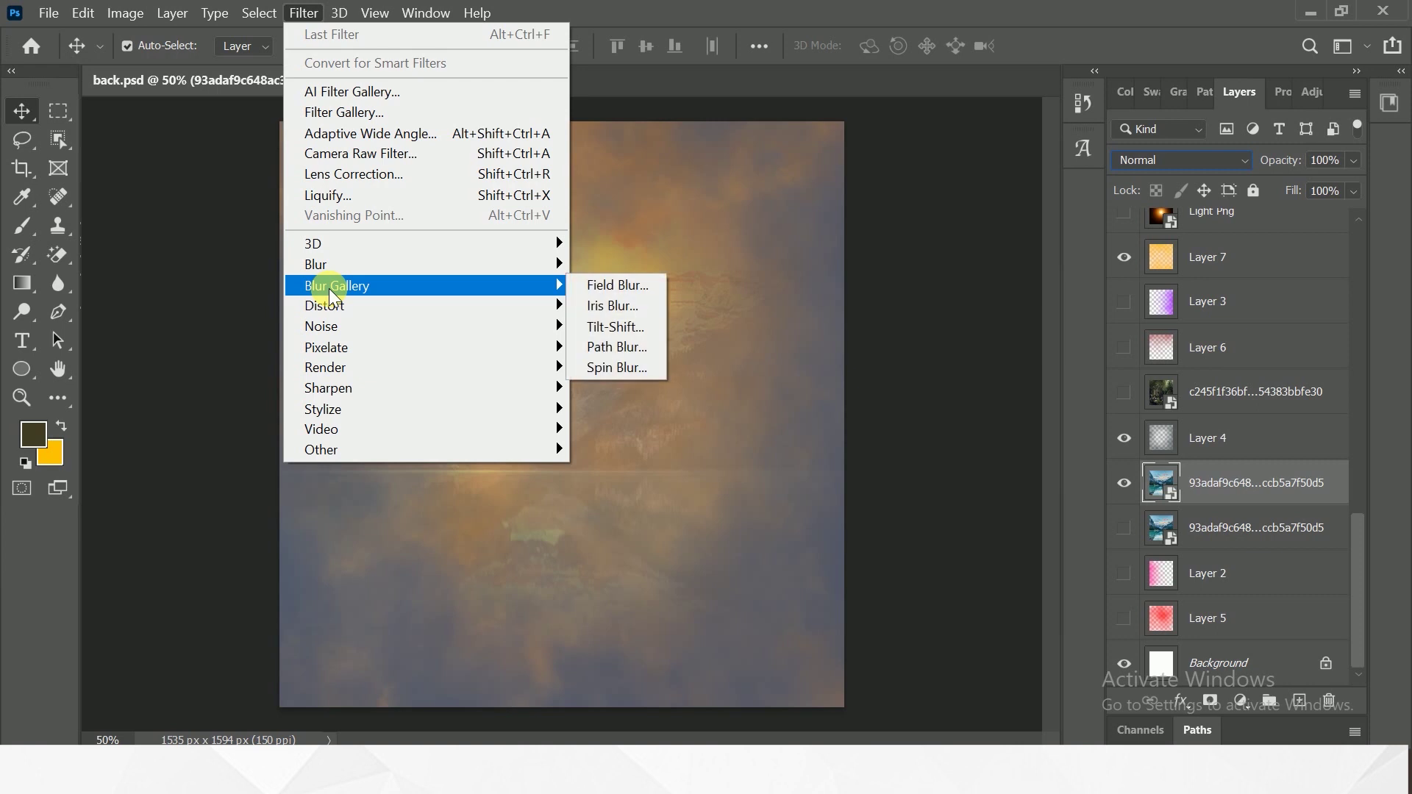
Step: Apply a Path Blur at 50% speed to the upper mountain layer
left_click(642, 347)
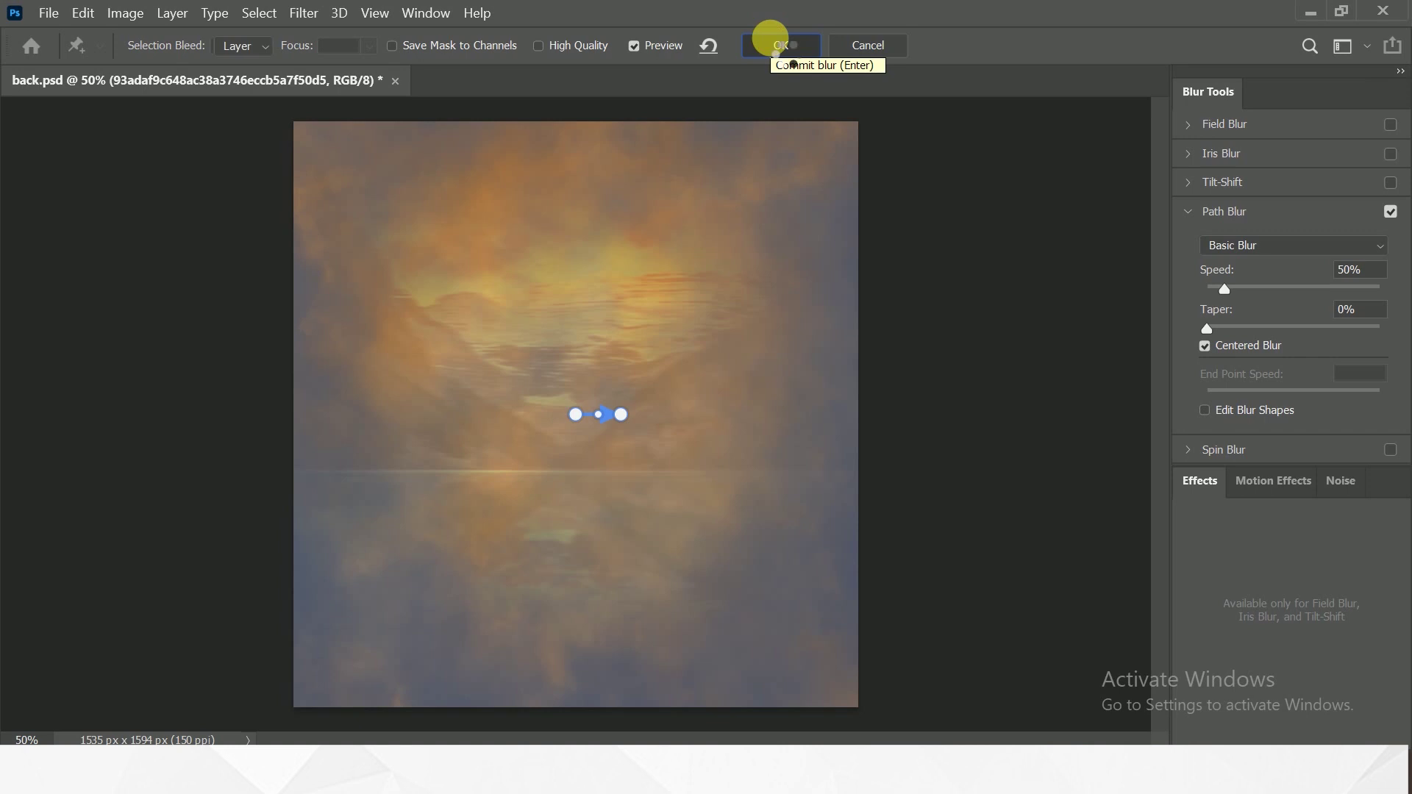
left_click(770, 41)
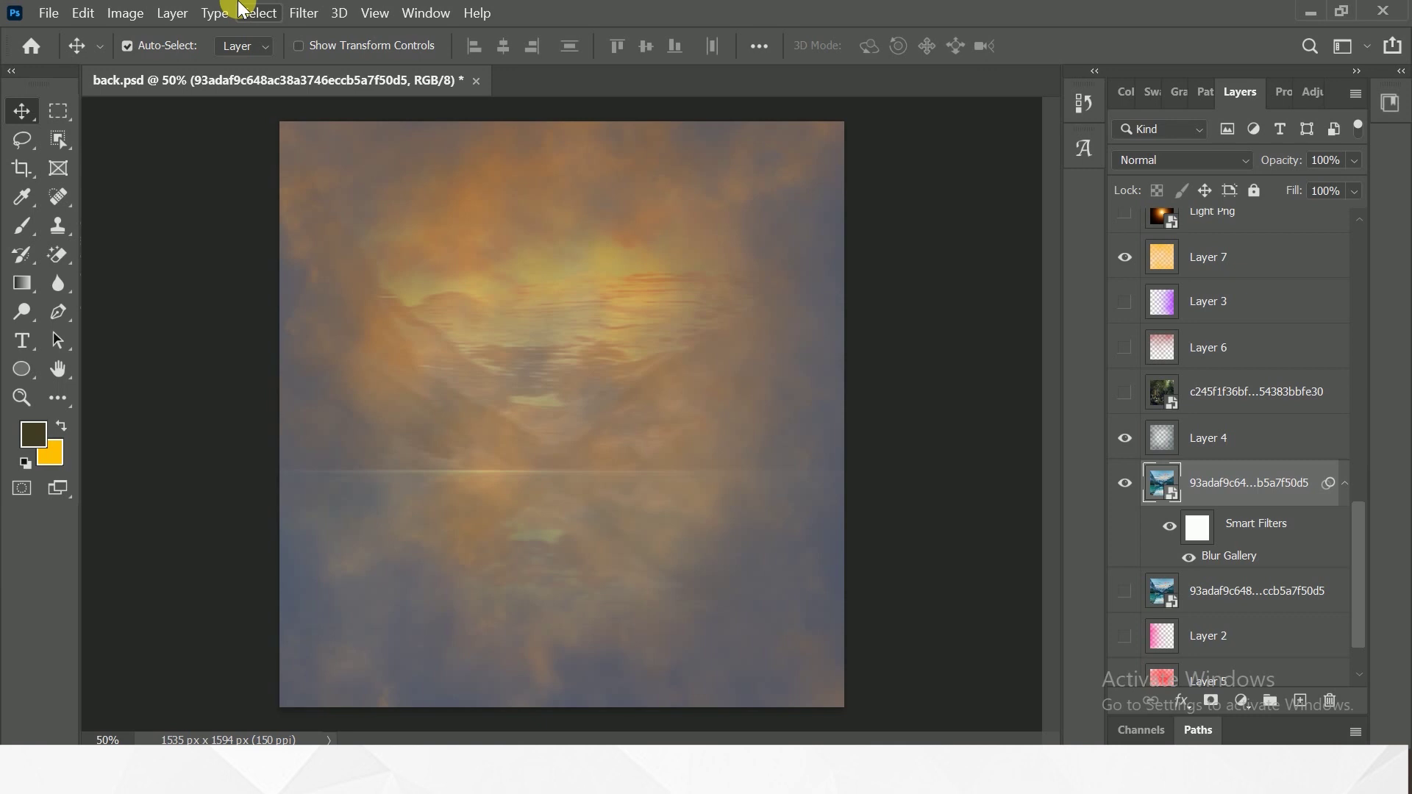
left_click(303, 13)
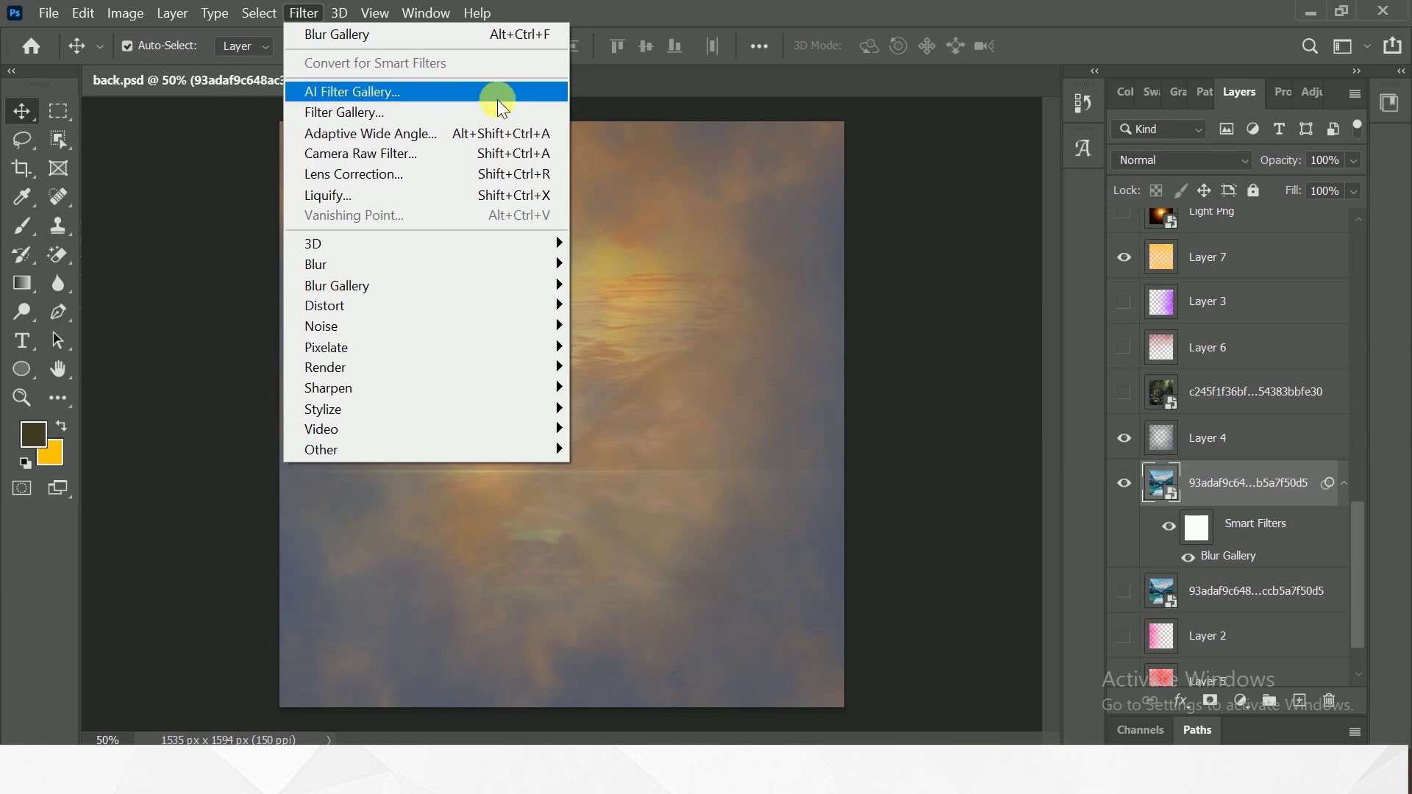
Step: Turn the mandir temple layer into a dark silhouette with a Color Overlay style
left_click(192, 99)
key("alt+e")
key("Escape")
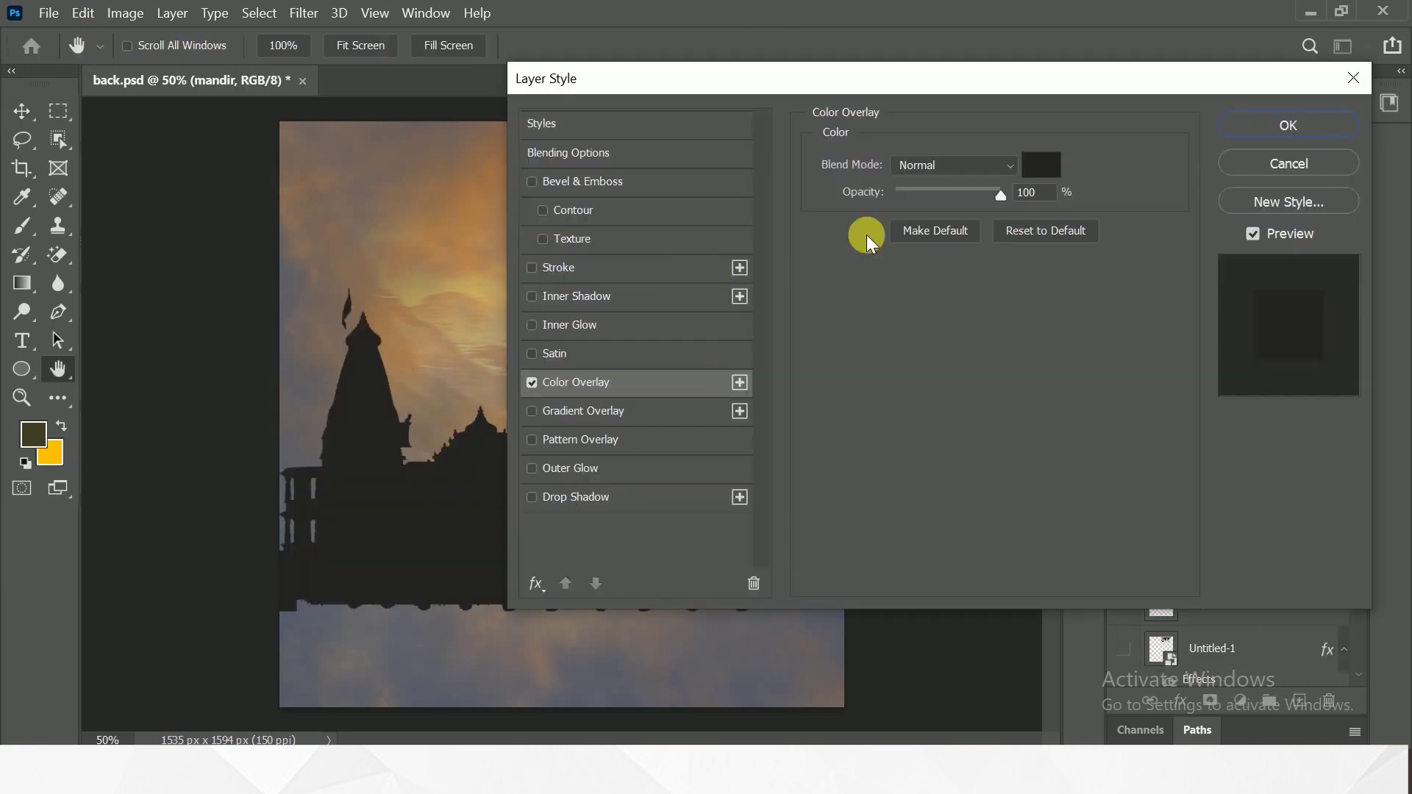
left_click_drag(957, 87, 1370, 126)
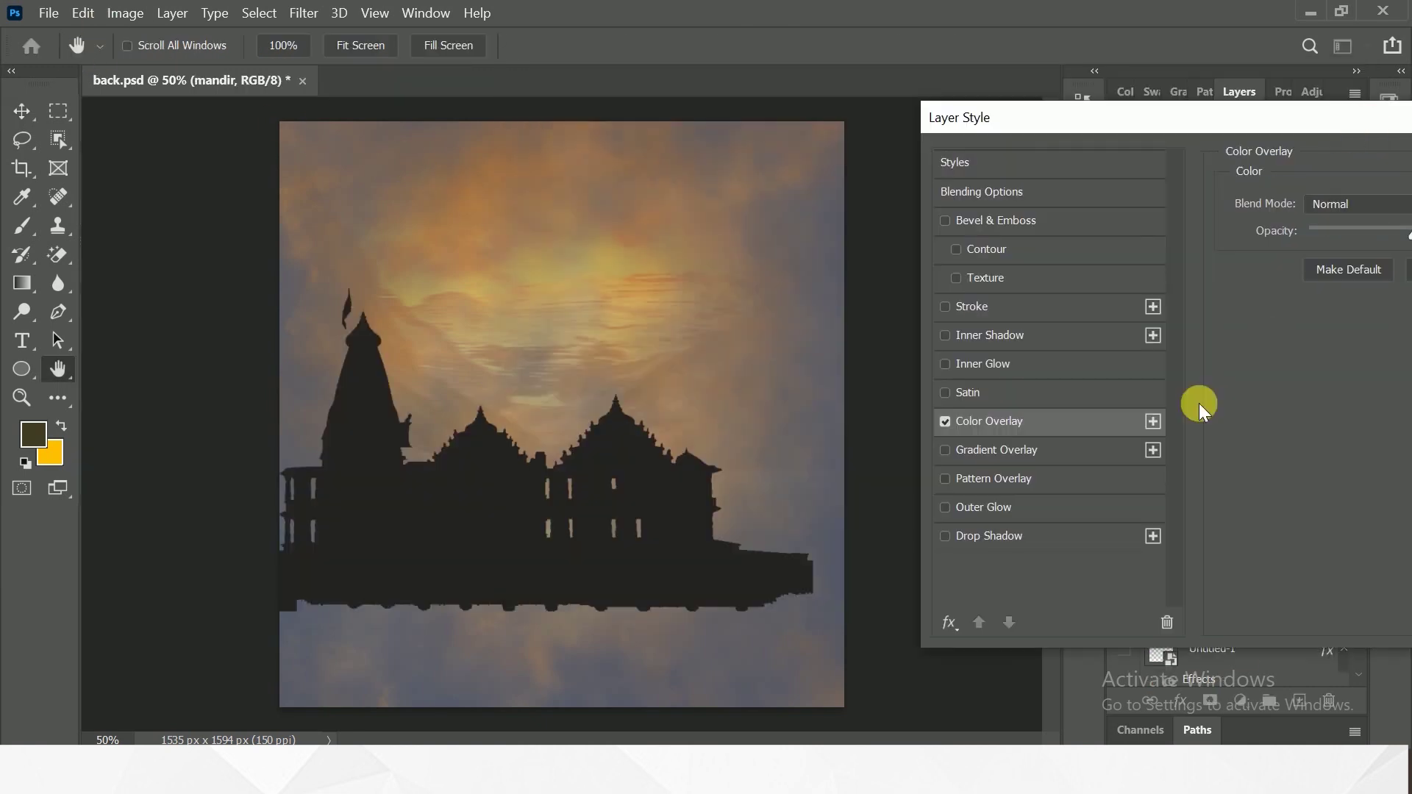
mouse_move(1267, 124)
left_mouse_down()
mouse_move(496, 136)
mouse_move(768, 134)
left_mouse_up()
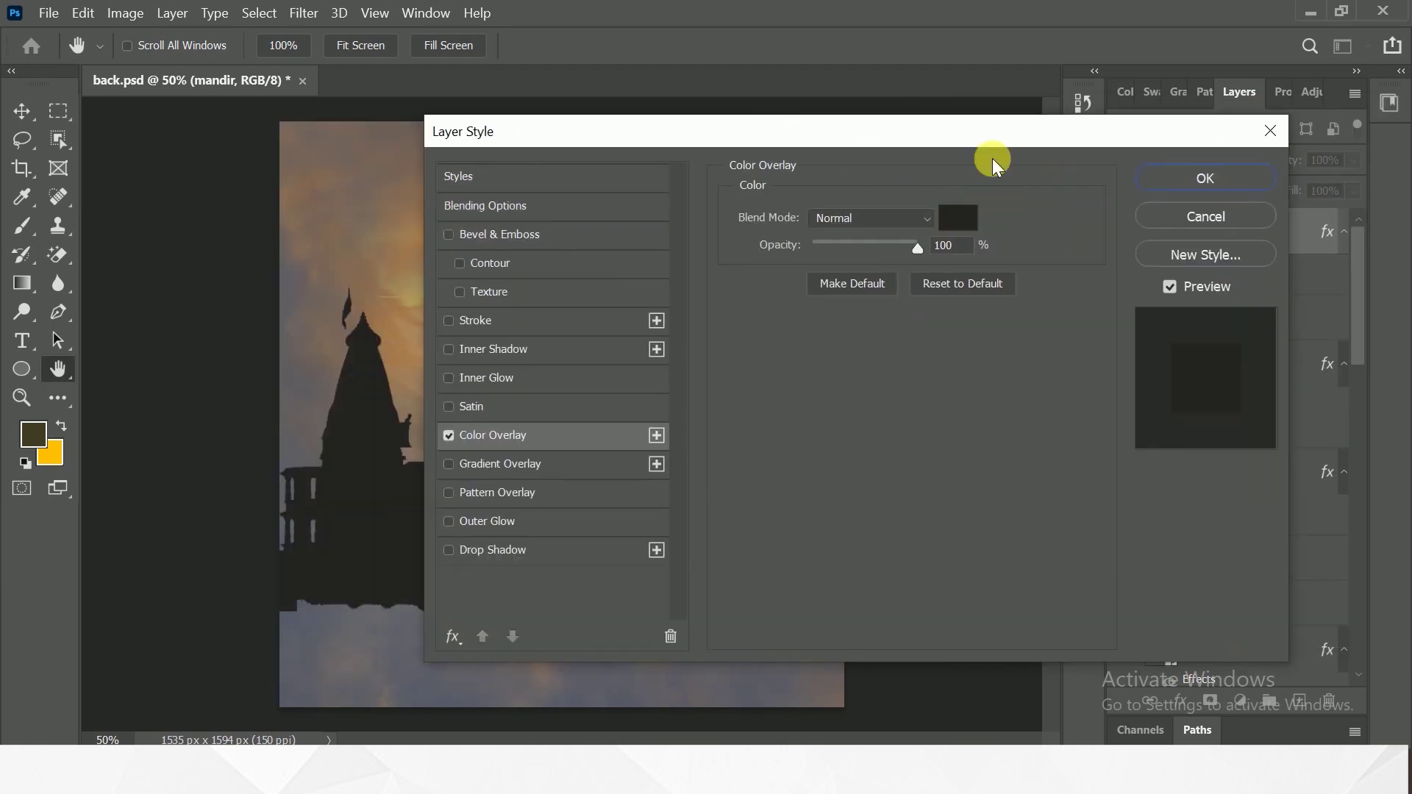
left_click(1143, 180)
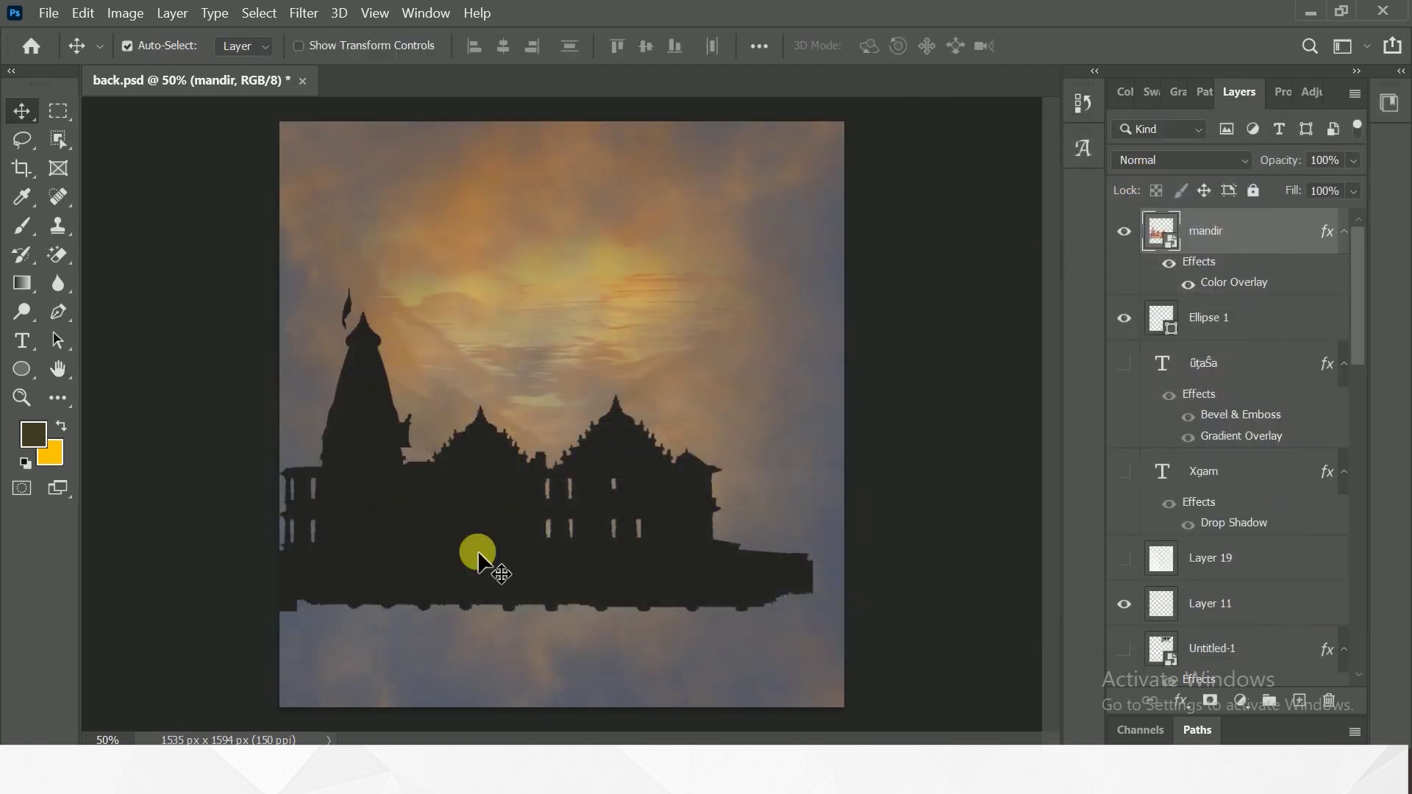
Step: Shrink the temple to the bottom-left and Alt-drag a copy up toward the right
left_click_drag(436, 546, 404, 709)
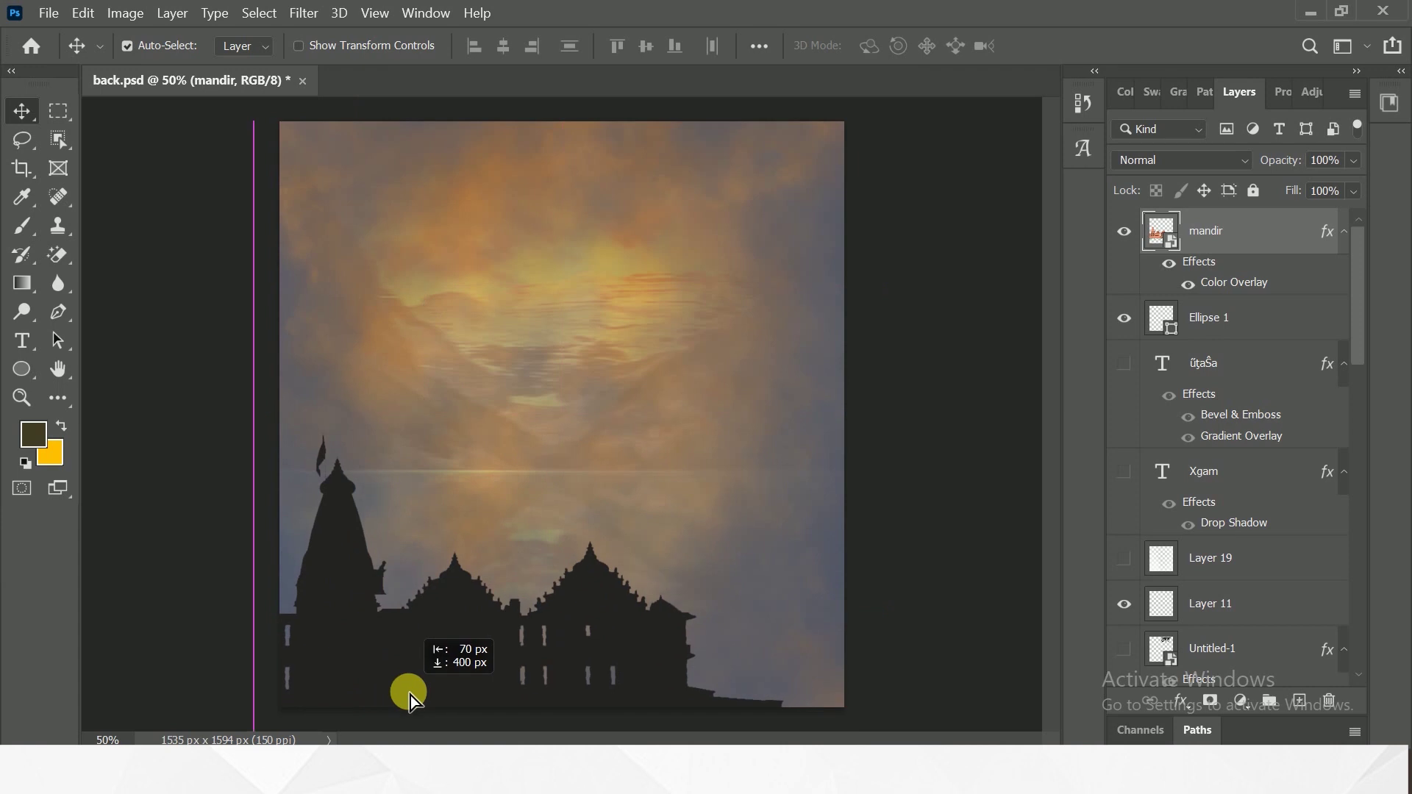
key("ctrl+t")
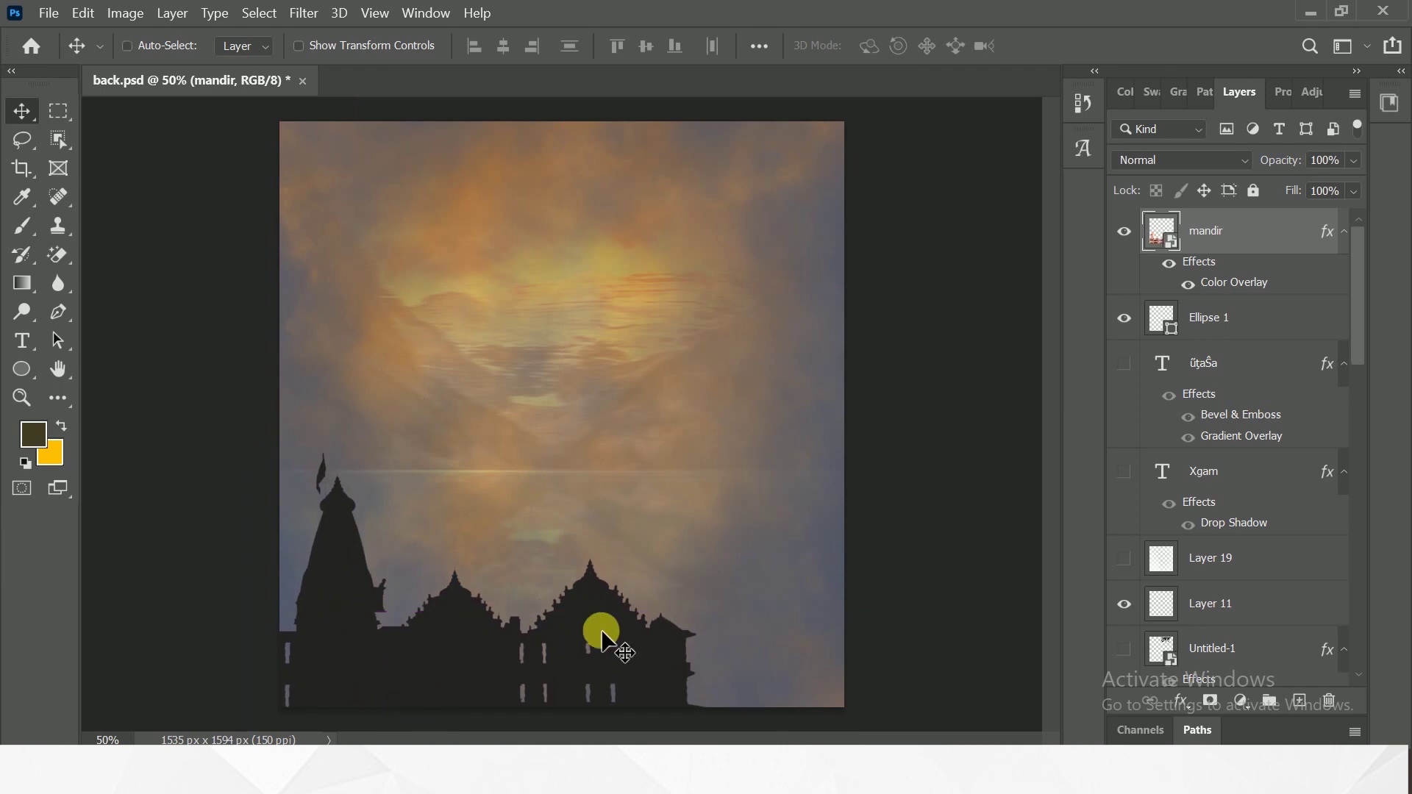
left_click_drag(817, 383, 673, 475)
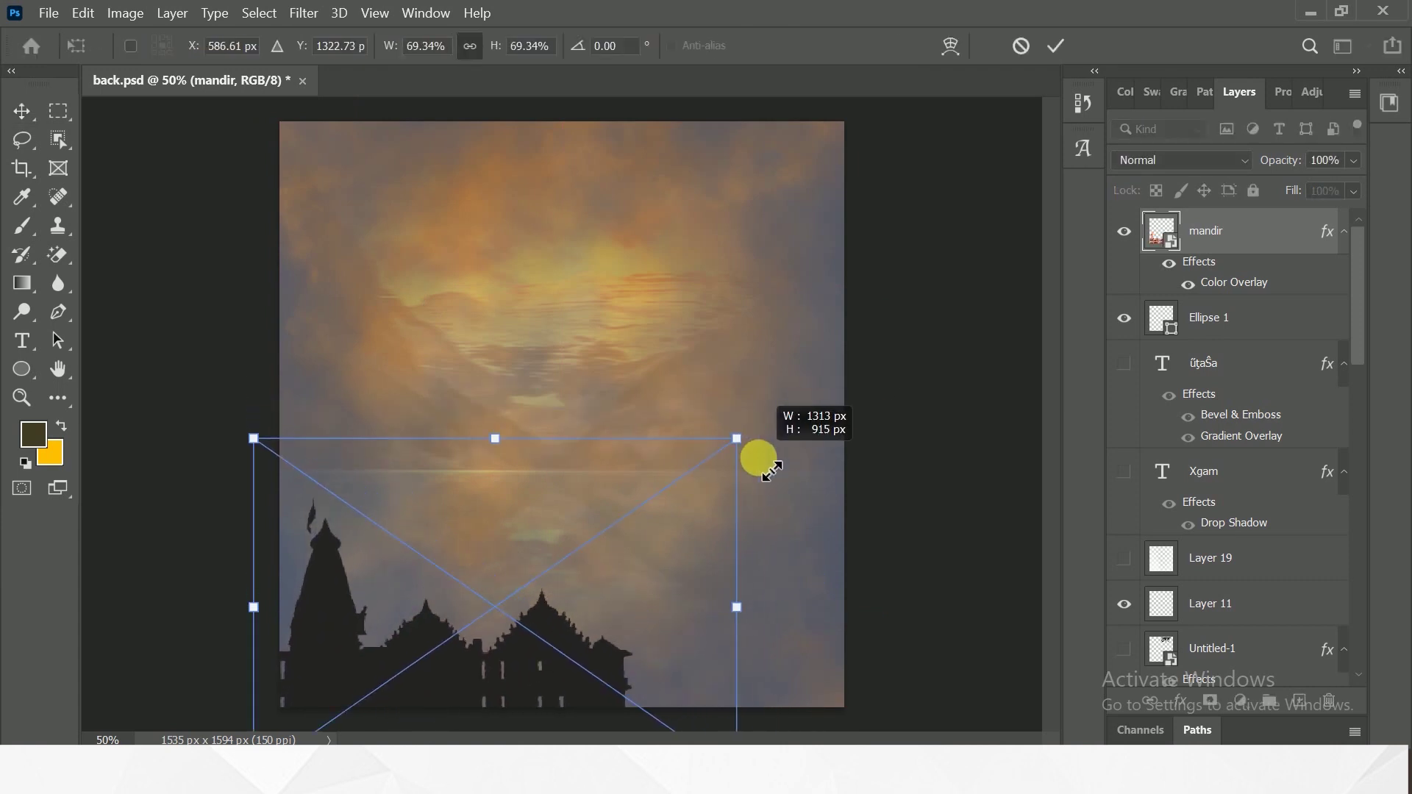
left_click_drag(759, 432, 732, 482)
left_click_drag(646, 537, 632, 535)
left_click(1062, 45)
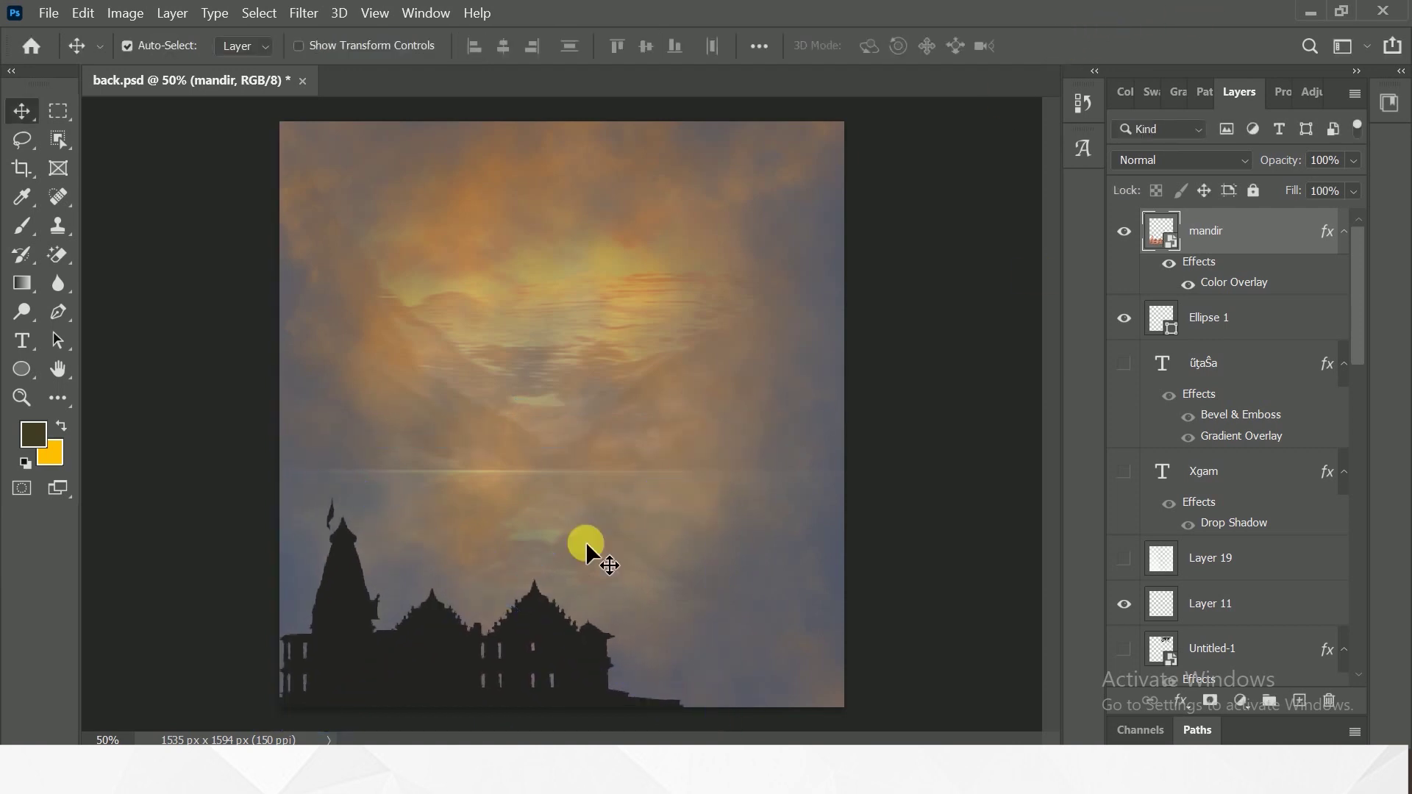
left_click_drag(518, 631, 693, 427, "alt")
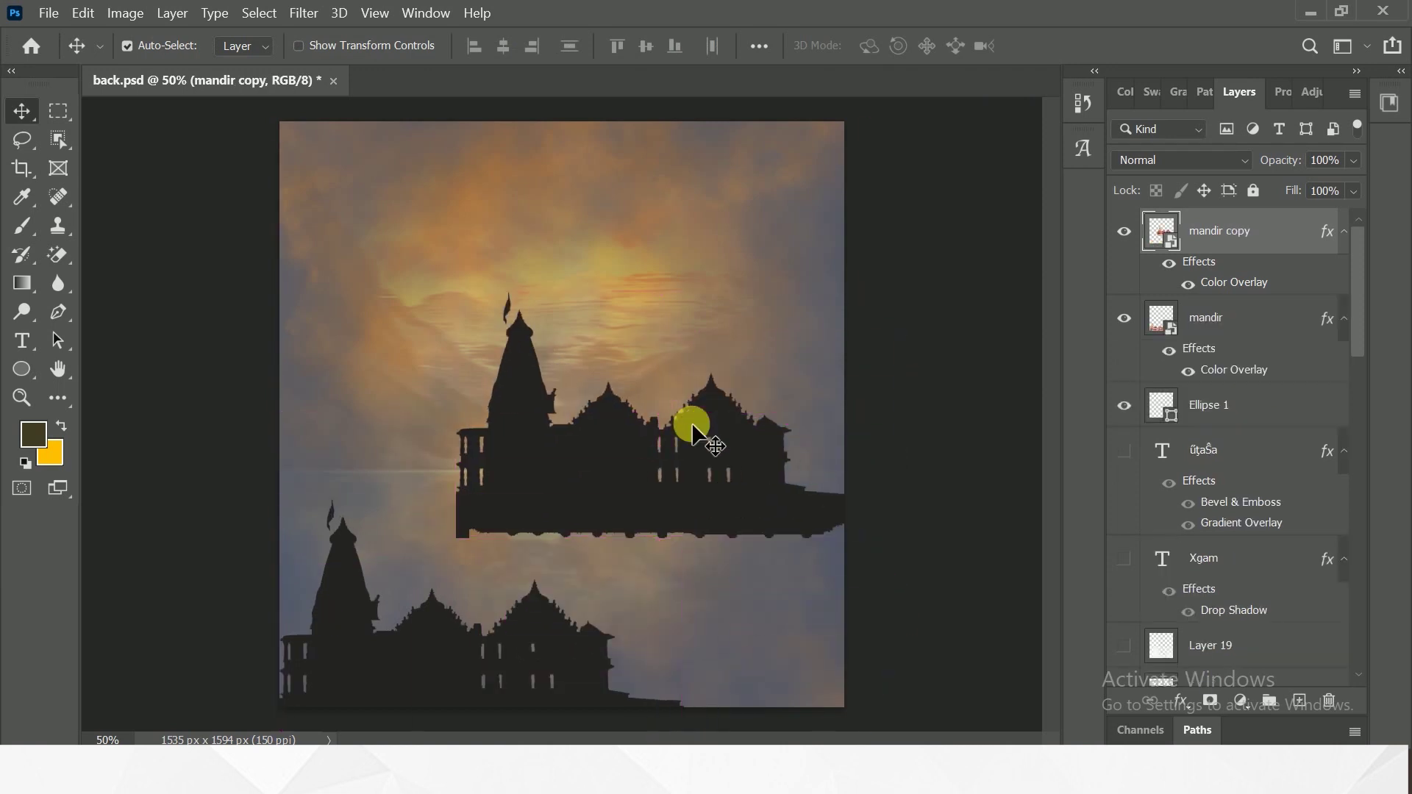
Step: Flip the temple copy horizontally and set it at the bottom right beside the original
right_click(693, 430)
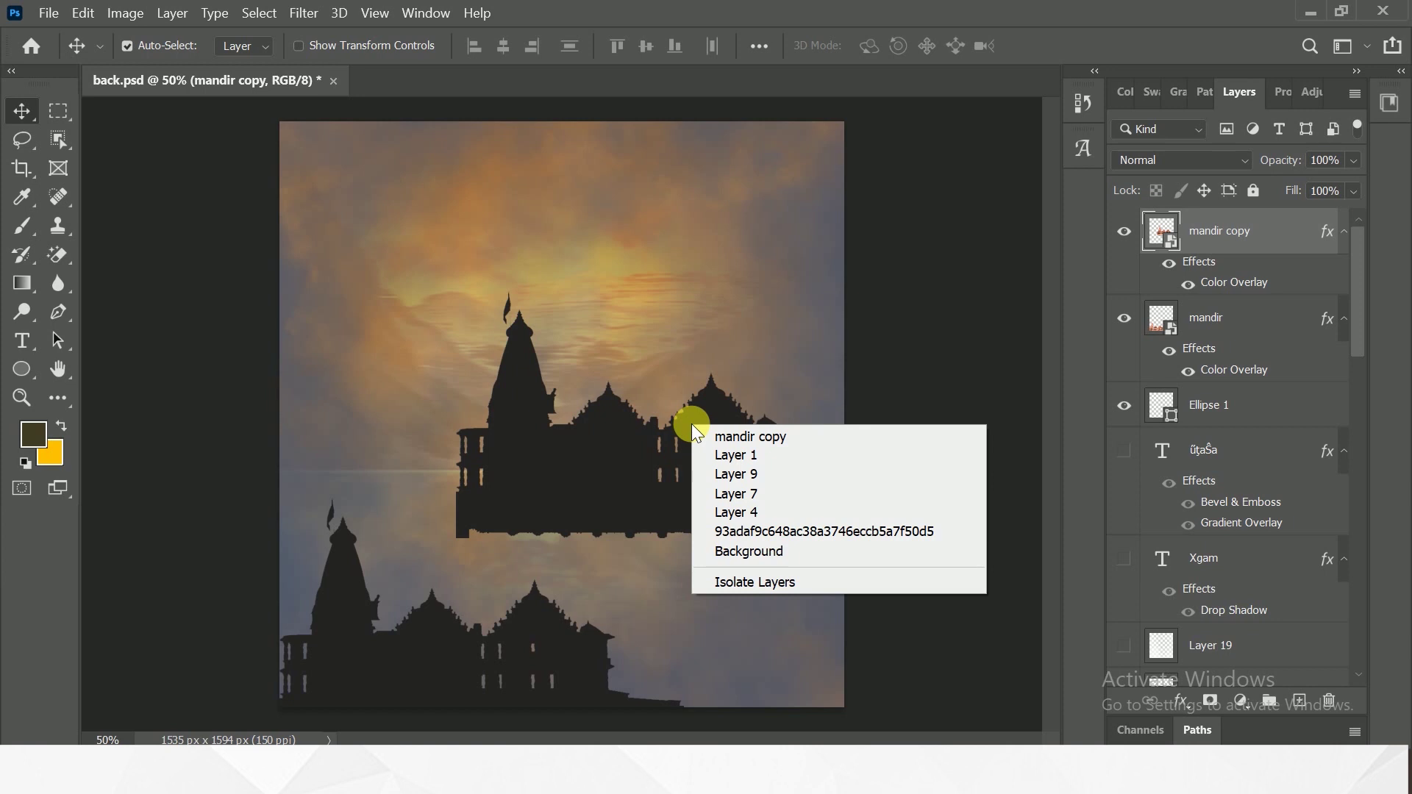
left_click(599, 486)
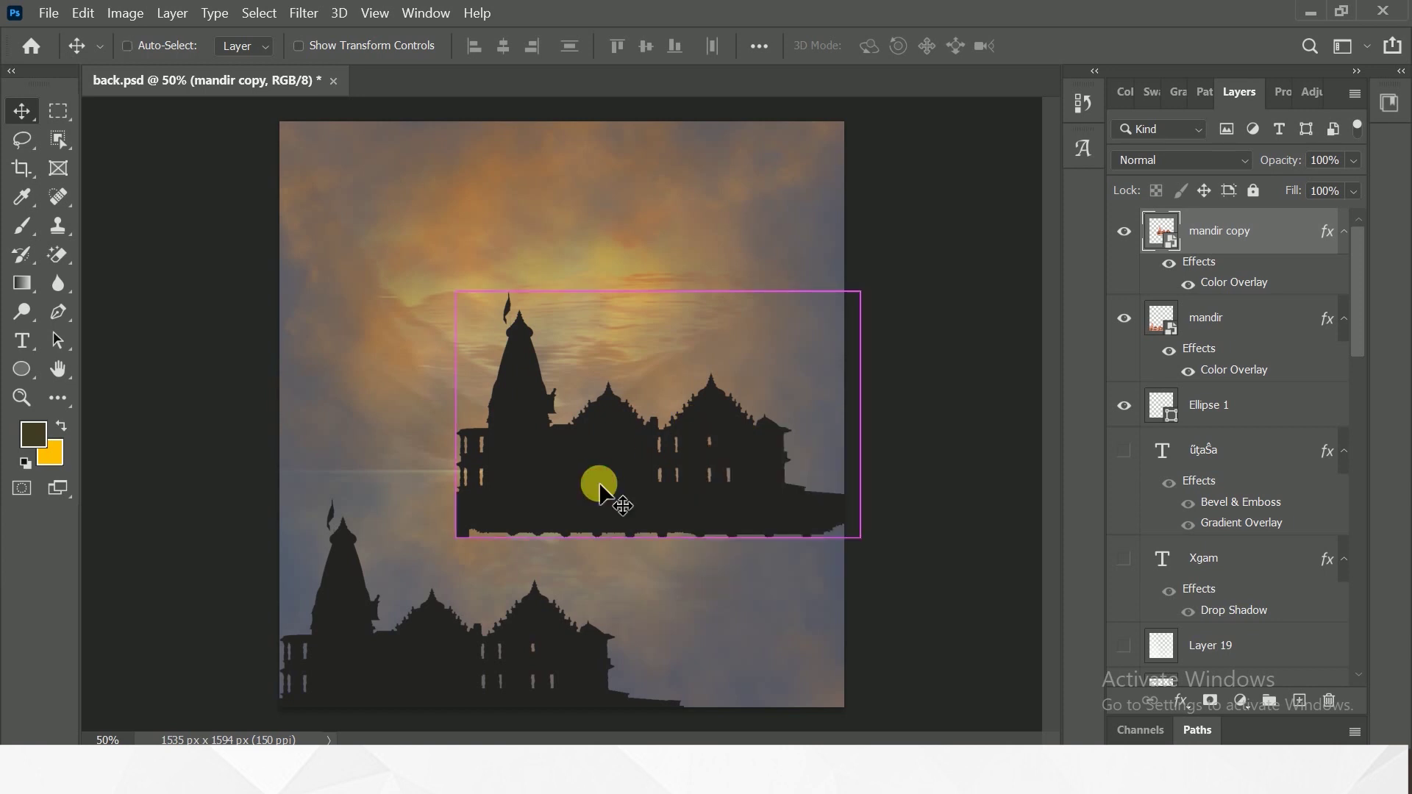
key("ctrl+t")
right_click(697, 461)
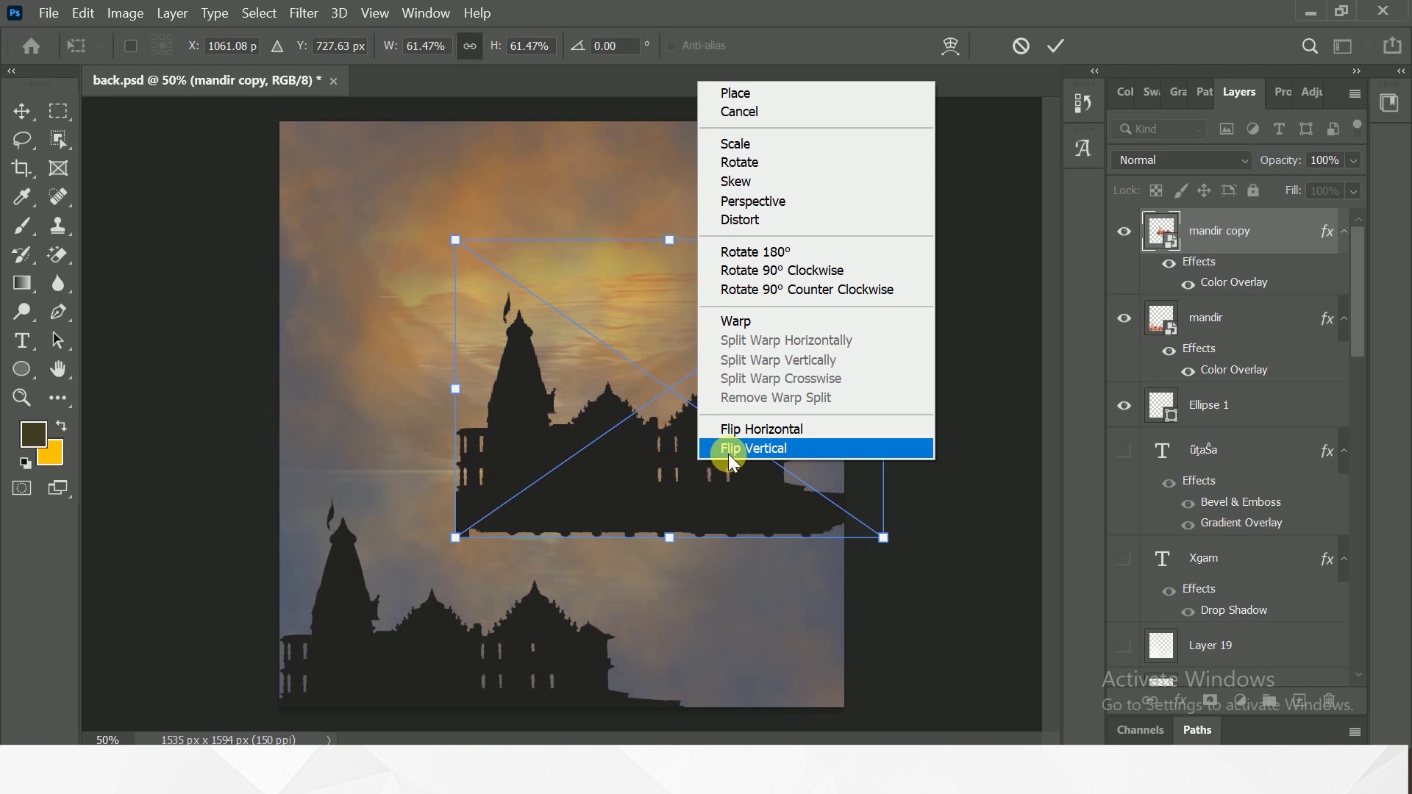
left_click(728, 453)
key("ctrl+z")
right_click(713, 448)
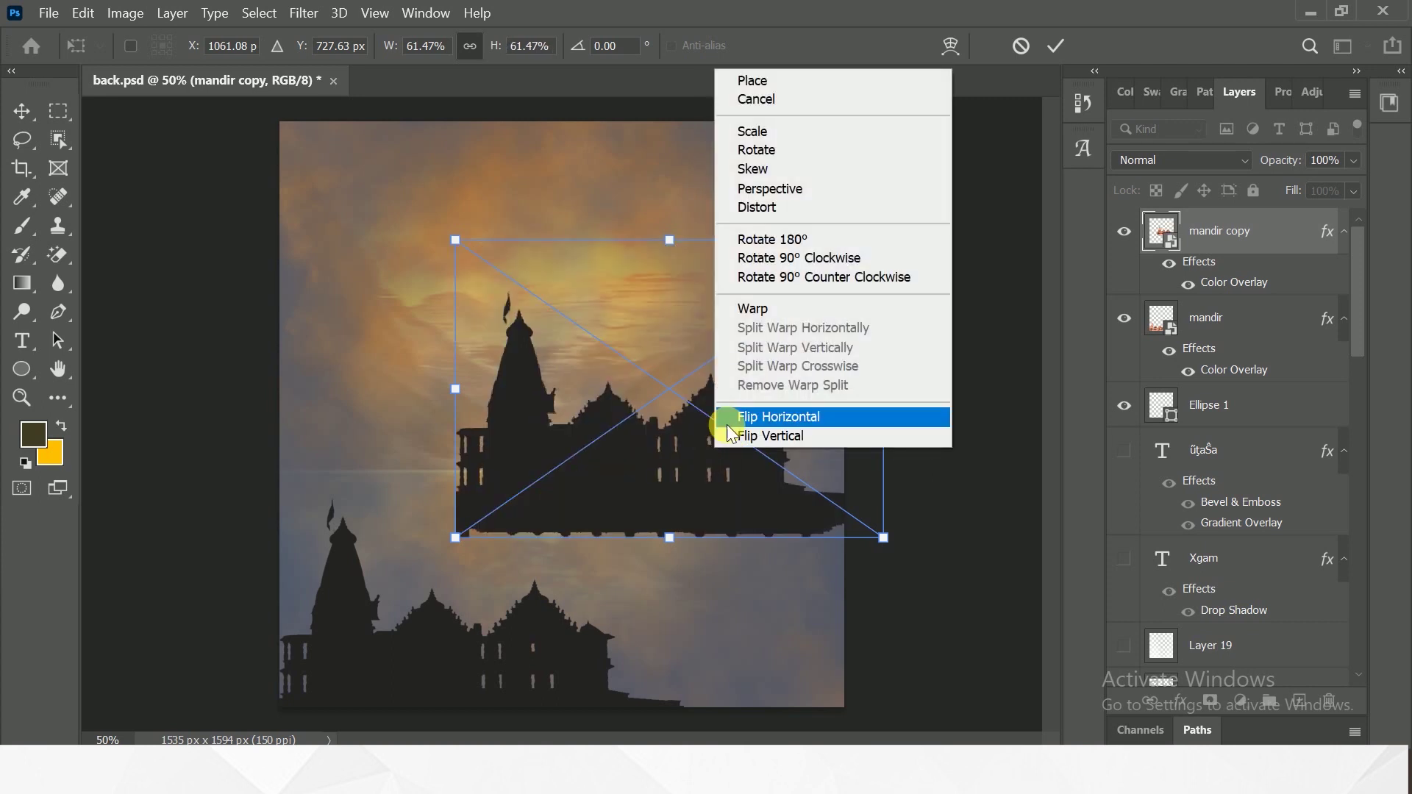
left_click(728, 418)
mouse_move(725, 430)
left_mouse_down()
mouse_move(853, 633)
mouse_move(800, 637)
left_mouse_up()
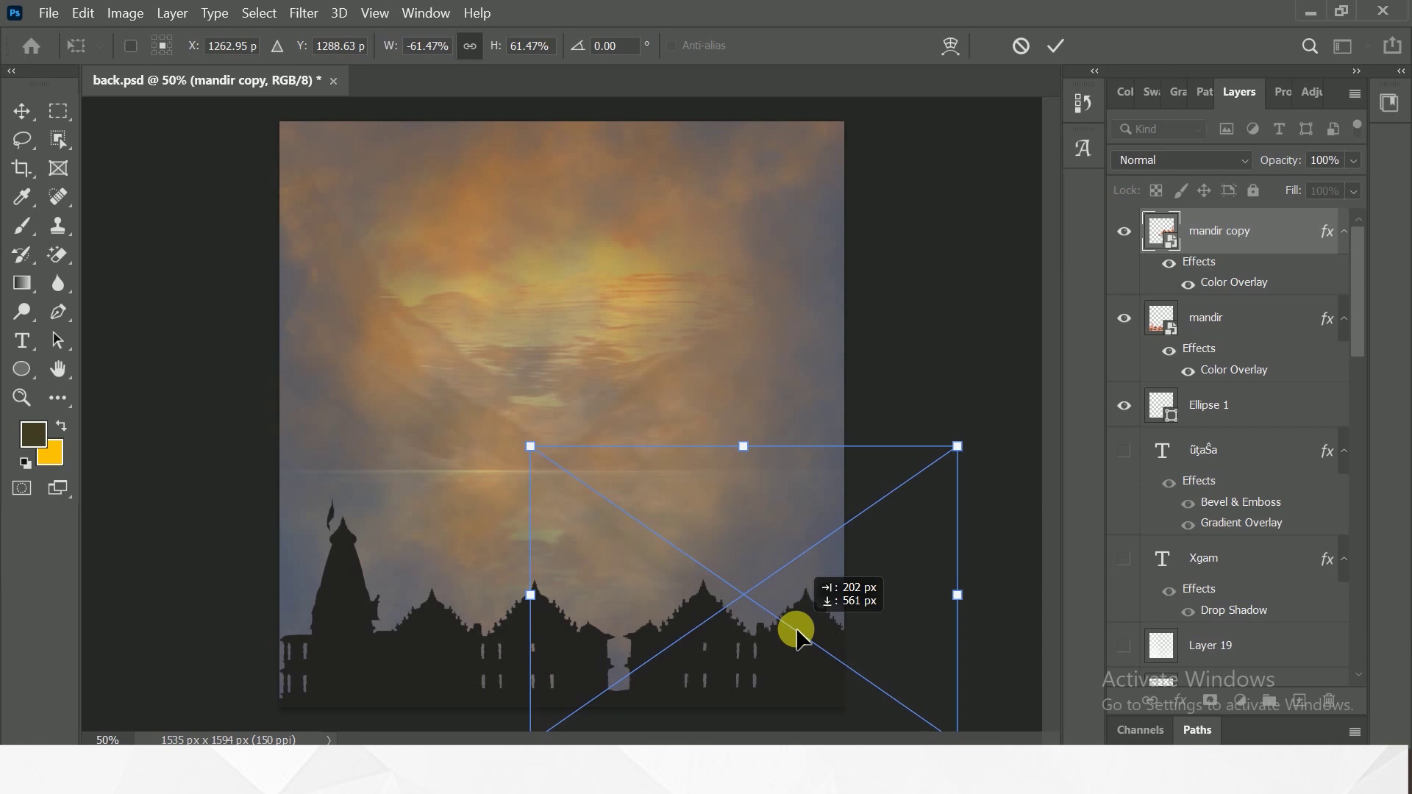
left_click_drag(800, 637, 782, 633)
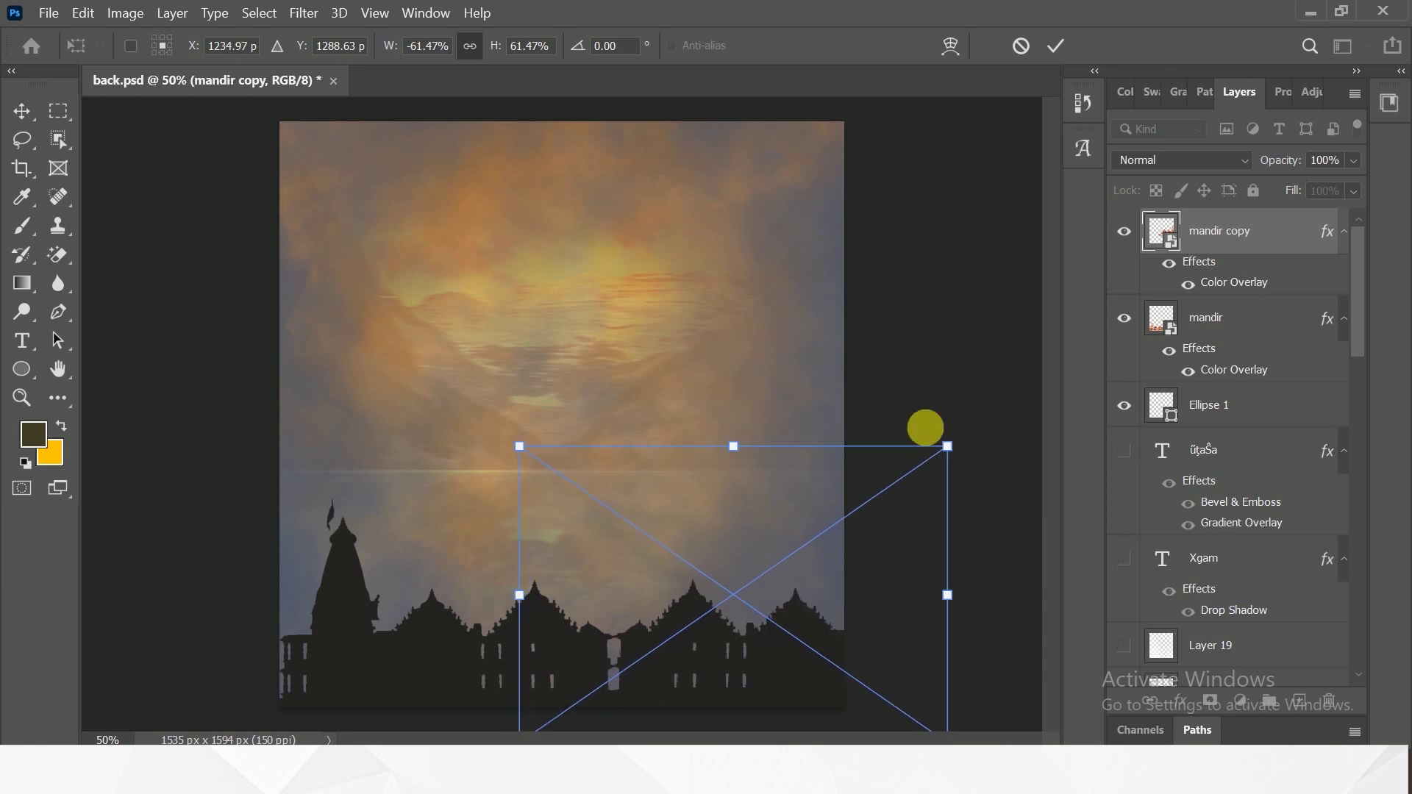
left_click(1055, 48)
left_click(1270, 333, "ctrl")
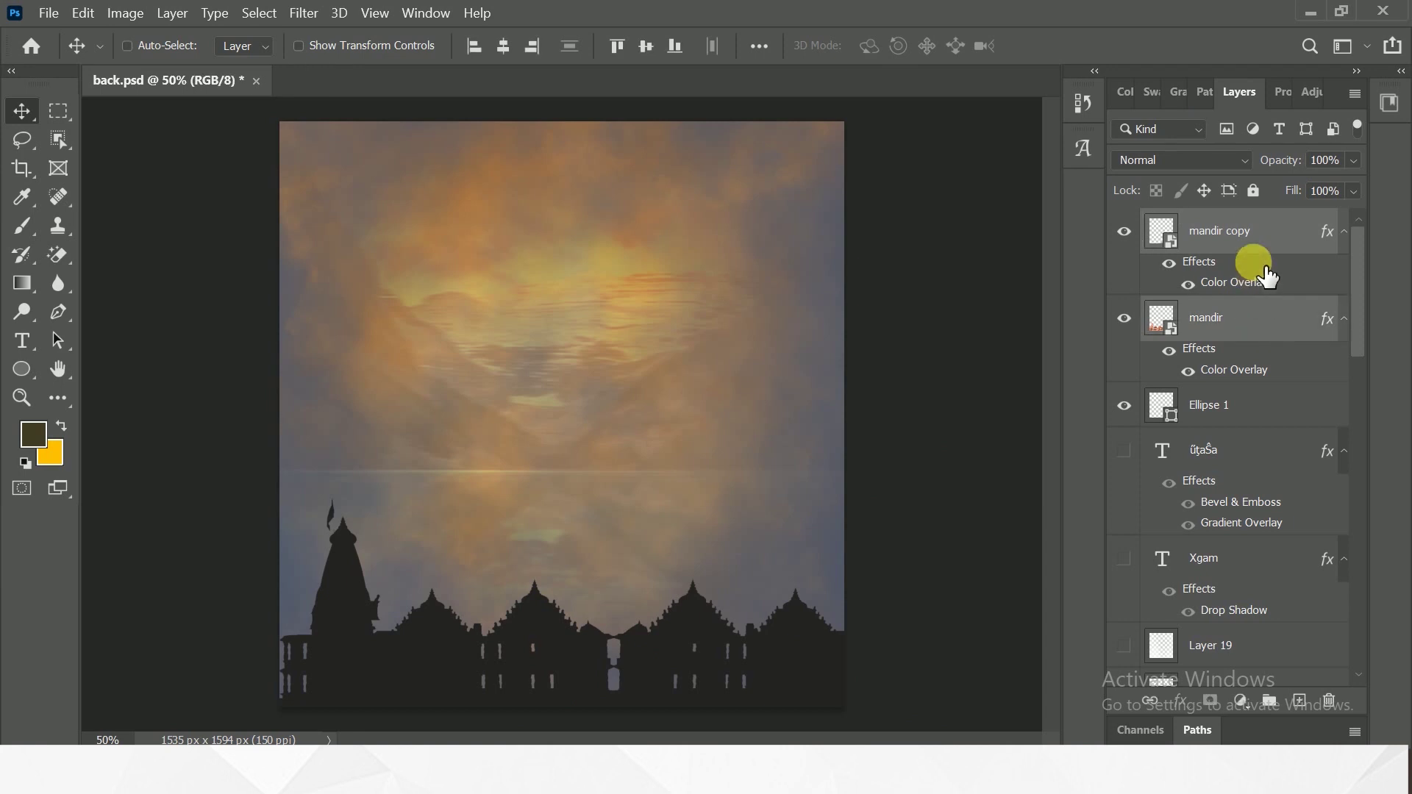
Step: Convert both temple layers into one smart object named mandir copy
right_click(1260, 238)
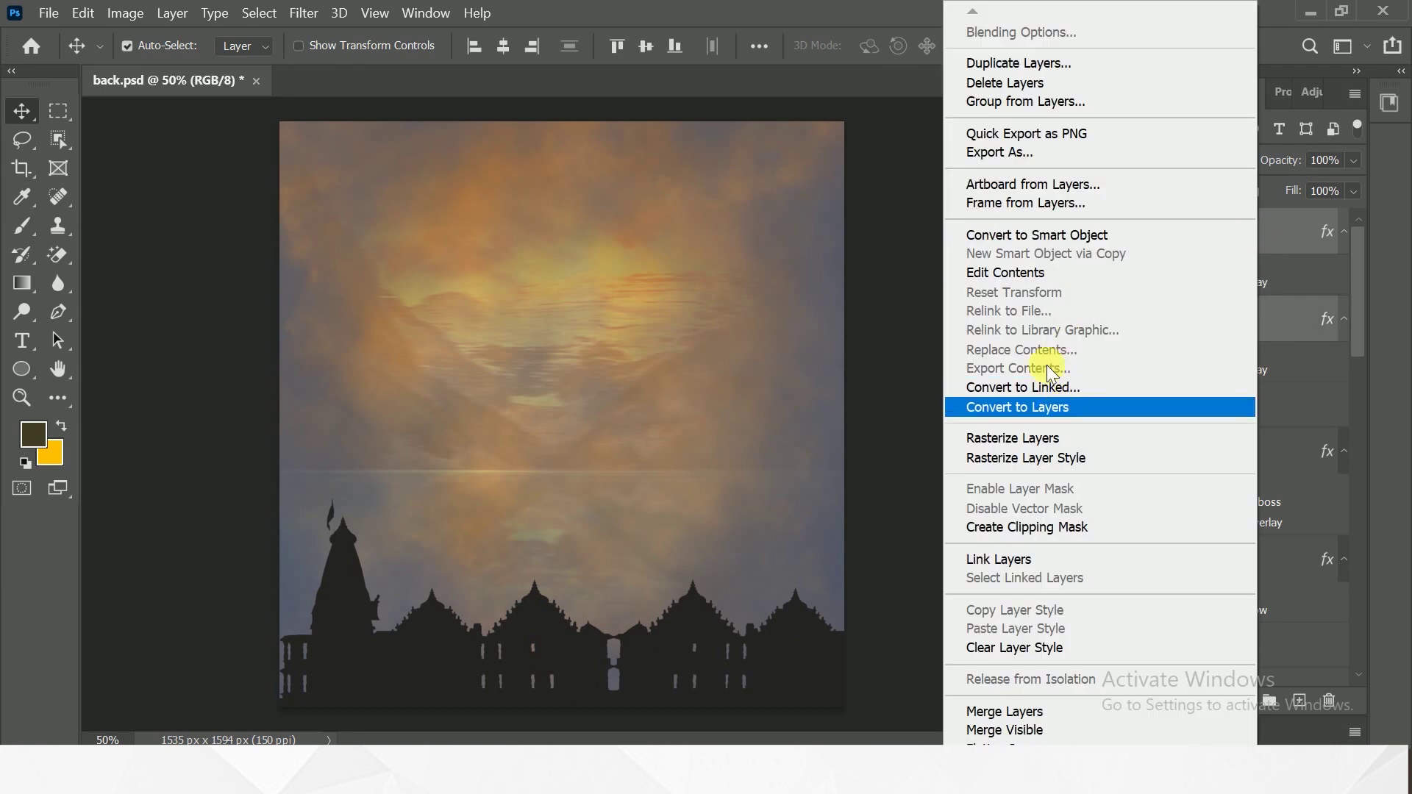
left_click(1108, 243)
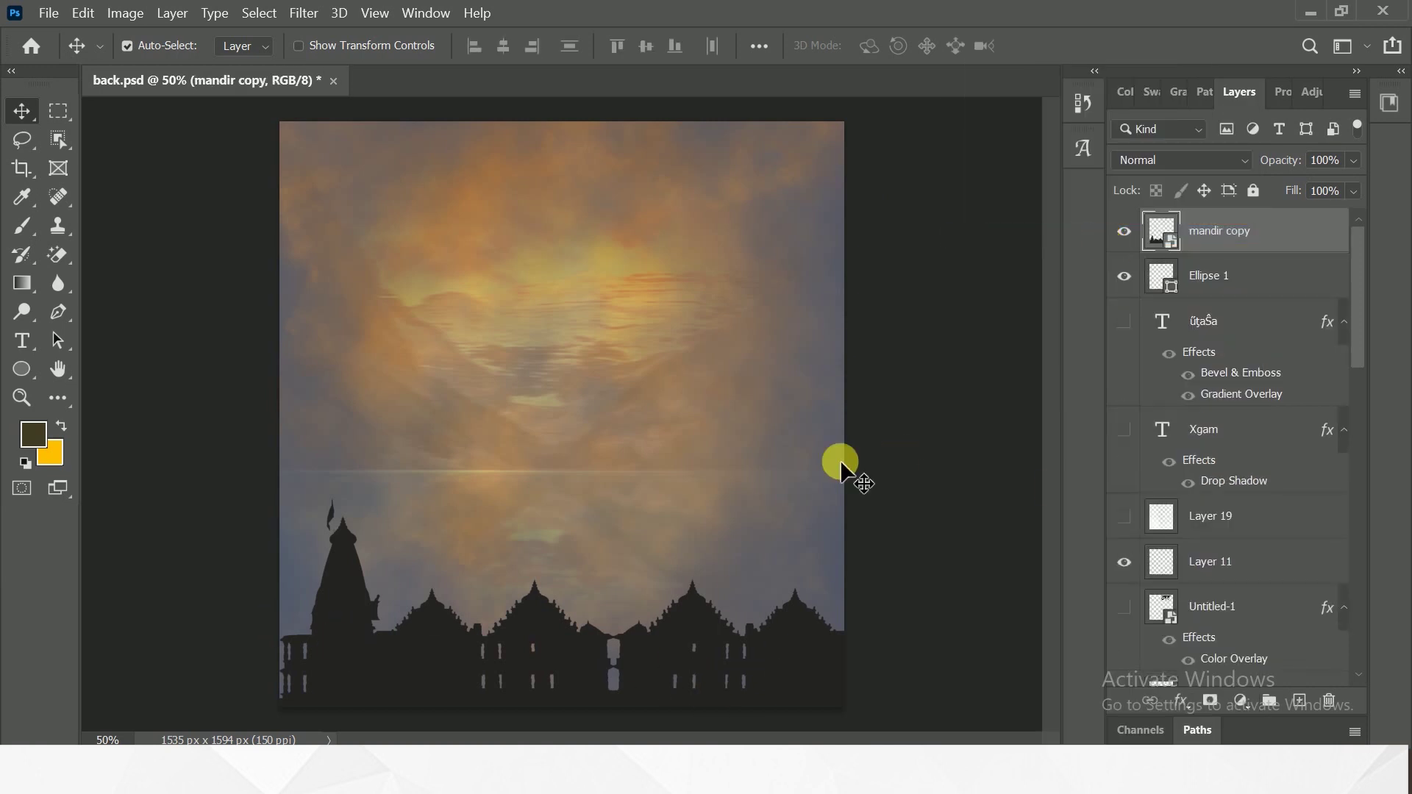
left_click(1310, 12)
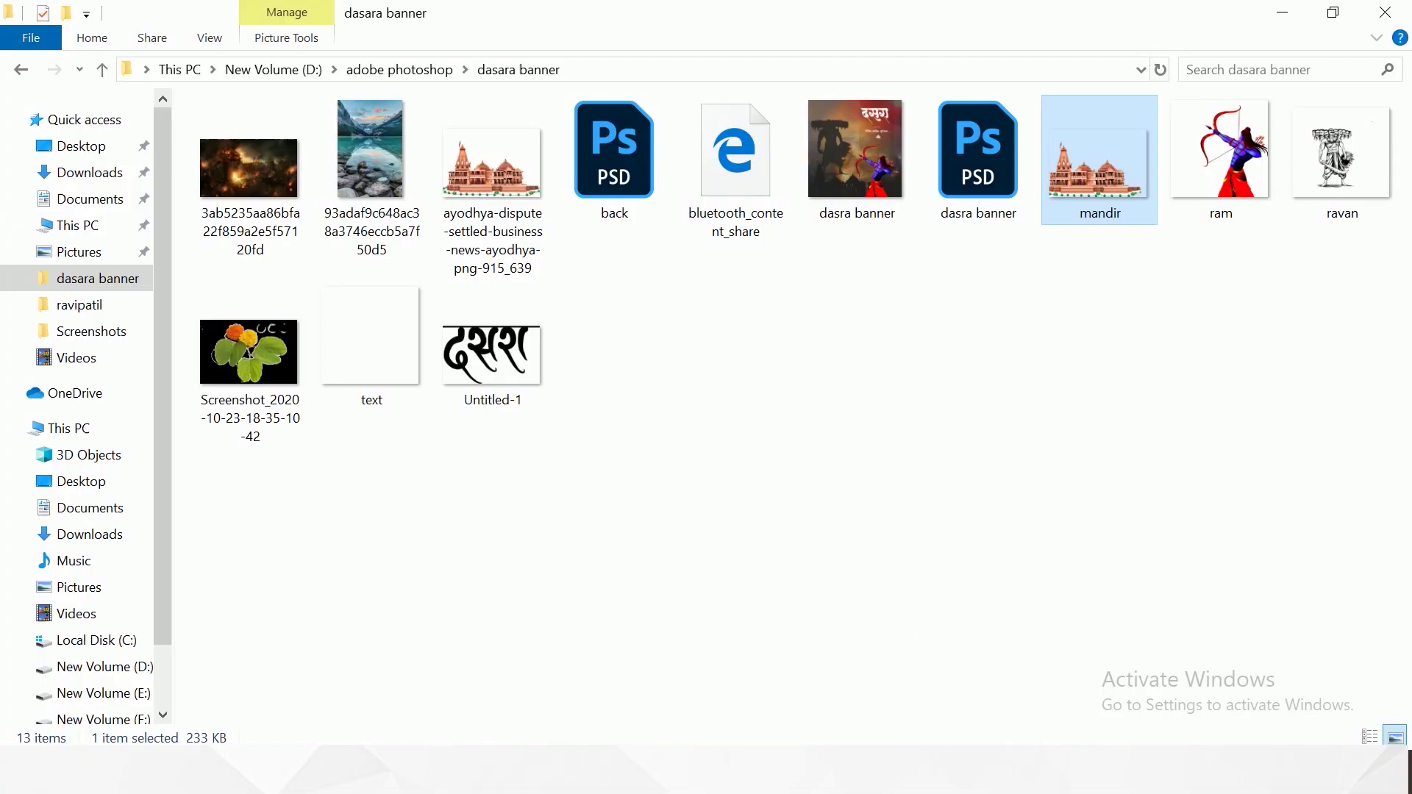
Step: Place the burning-city image across the lower canvas, scaled to about 142%
left_click_drag(259, 169, 684, 736)
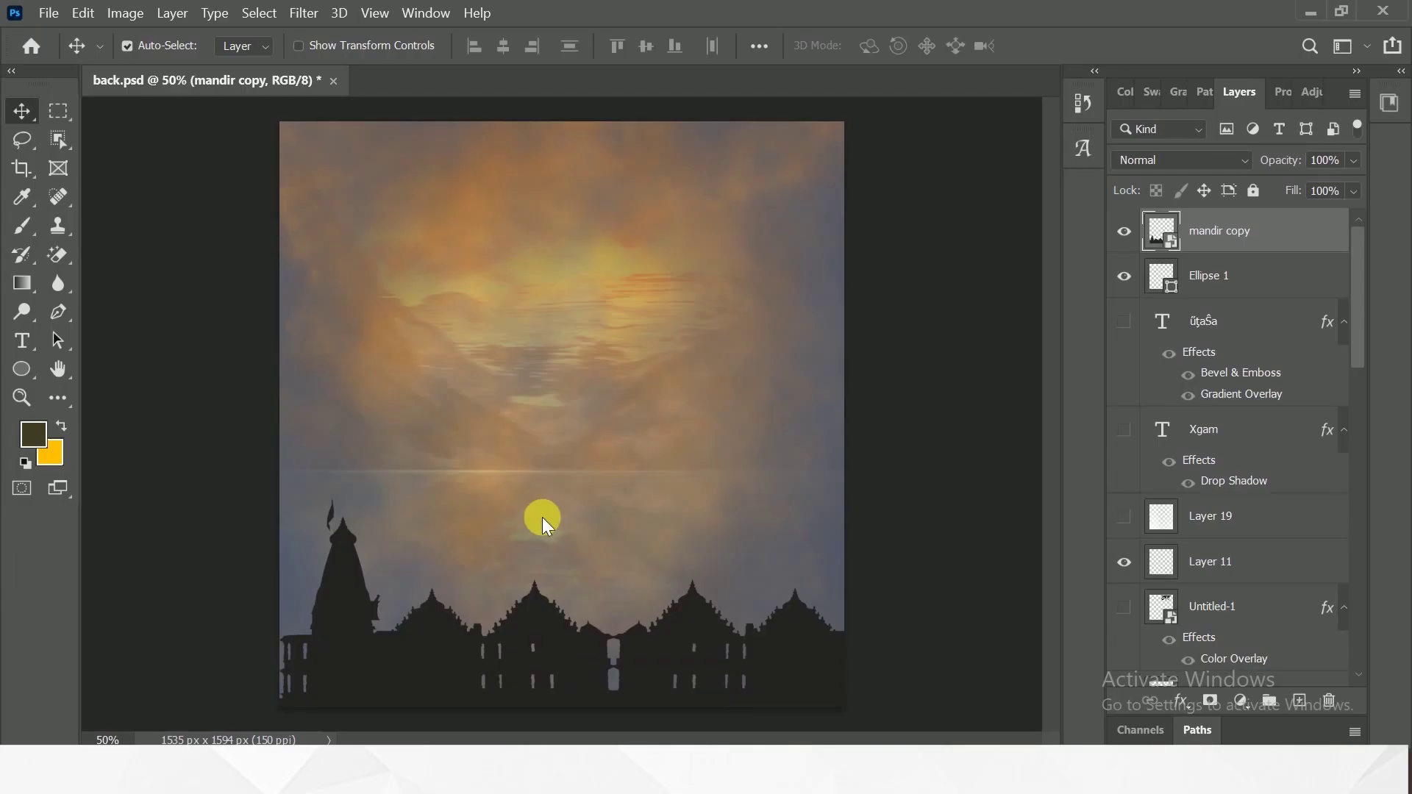
left_click_drag(684, 736, 541, 518)
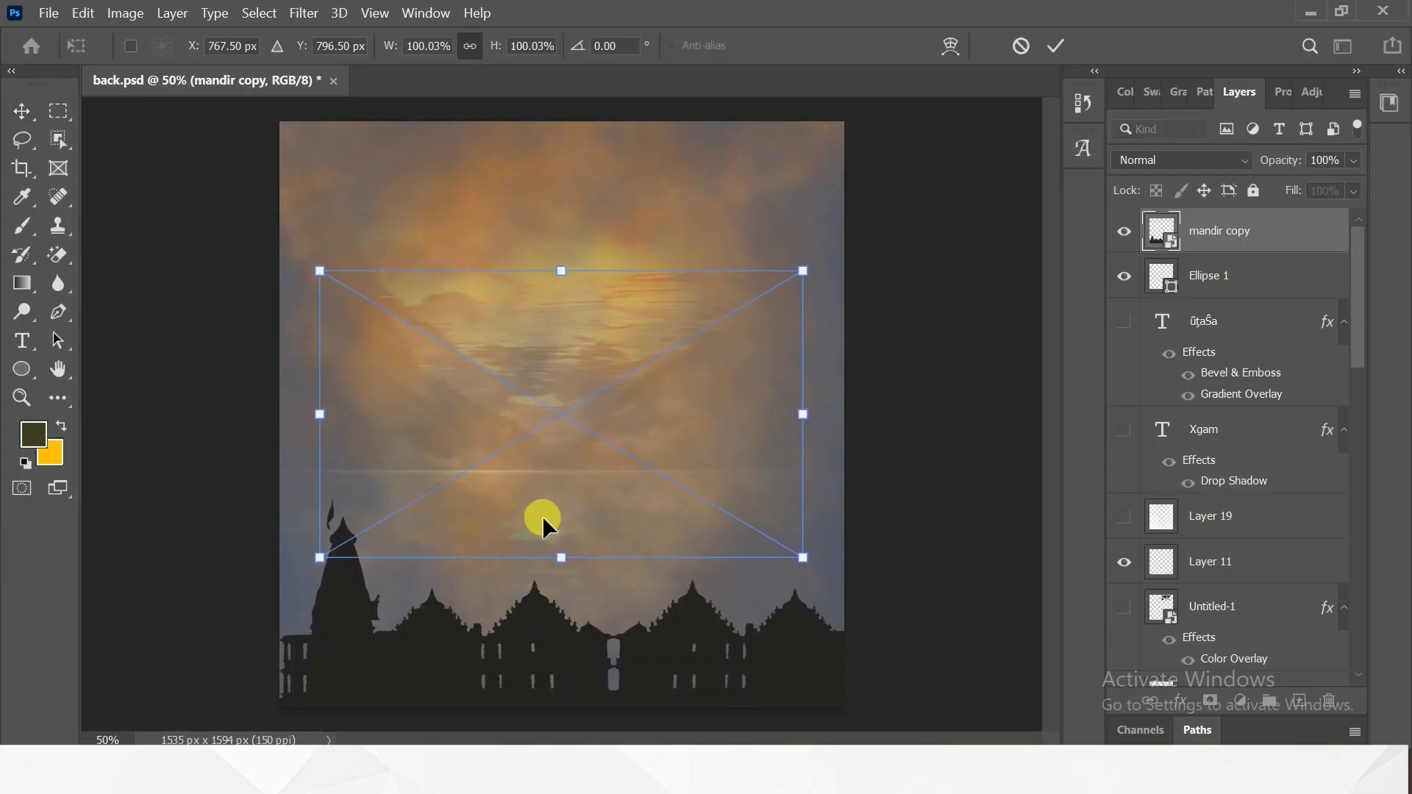
mouse_move(803, 414)
left_mouse_down()
mouse_move(915, 425)
mouse_move(841, 448)
mouse_move(832, 470)
left_mouse_up()
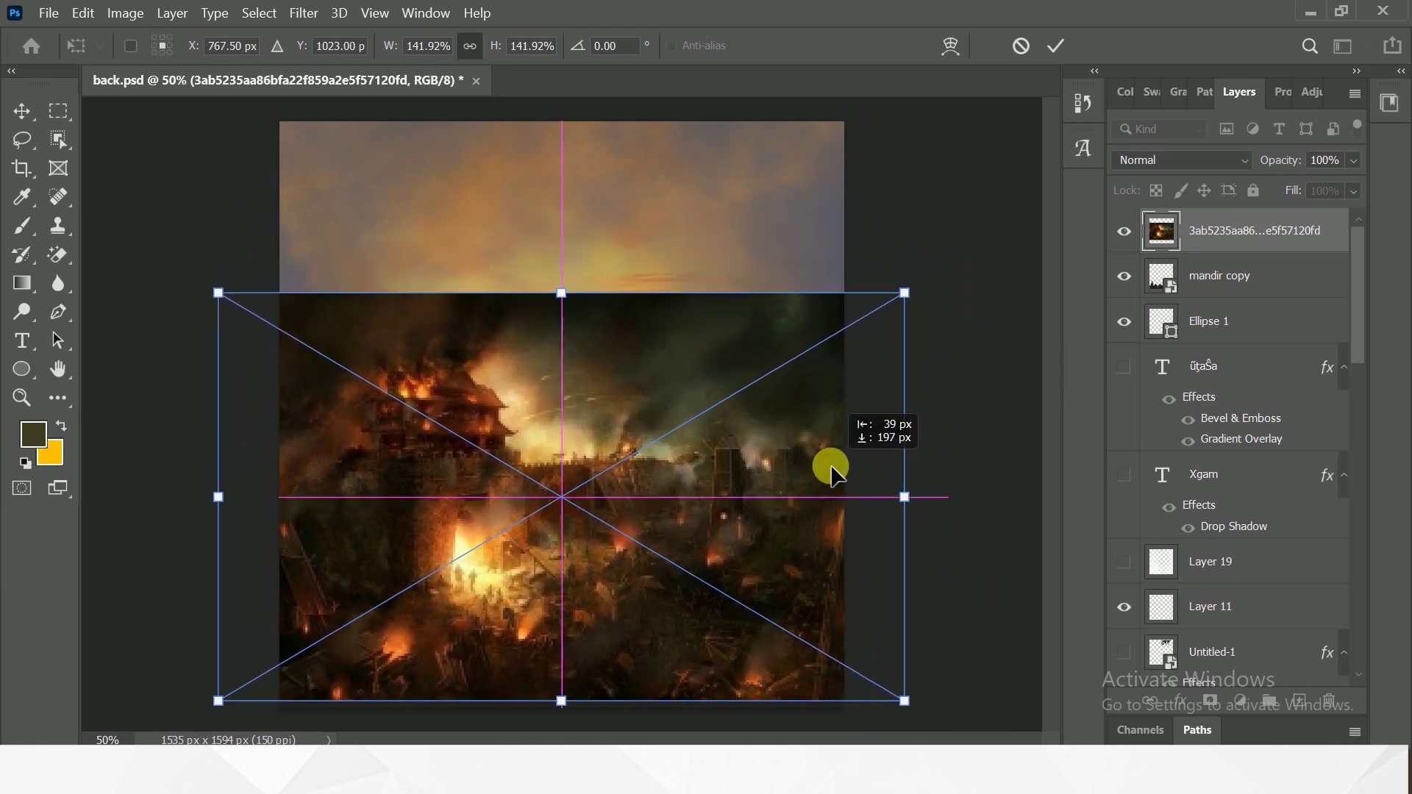
left_click(1057, 47)
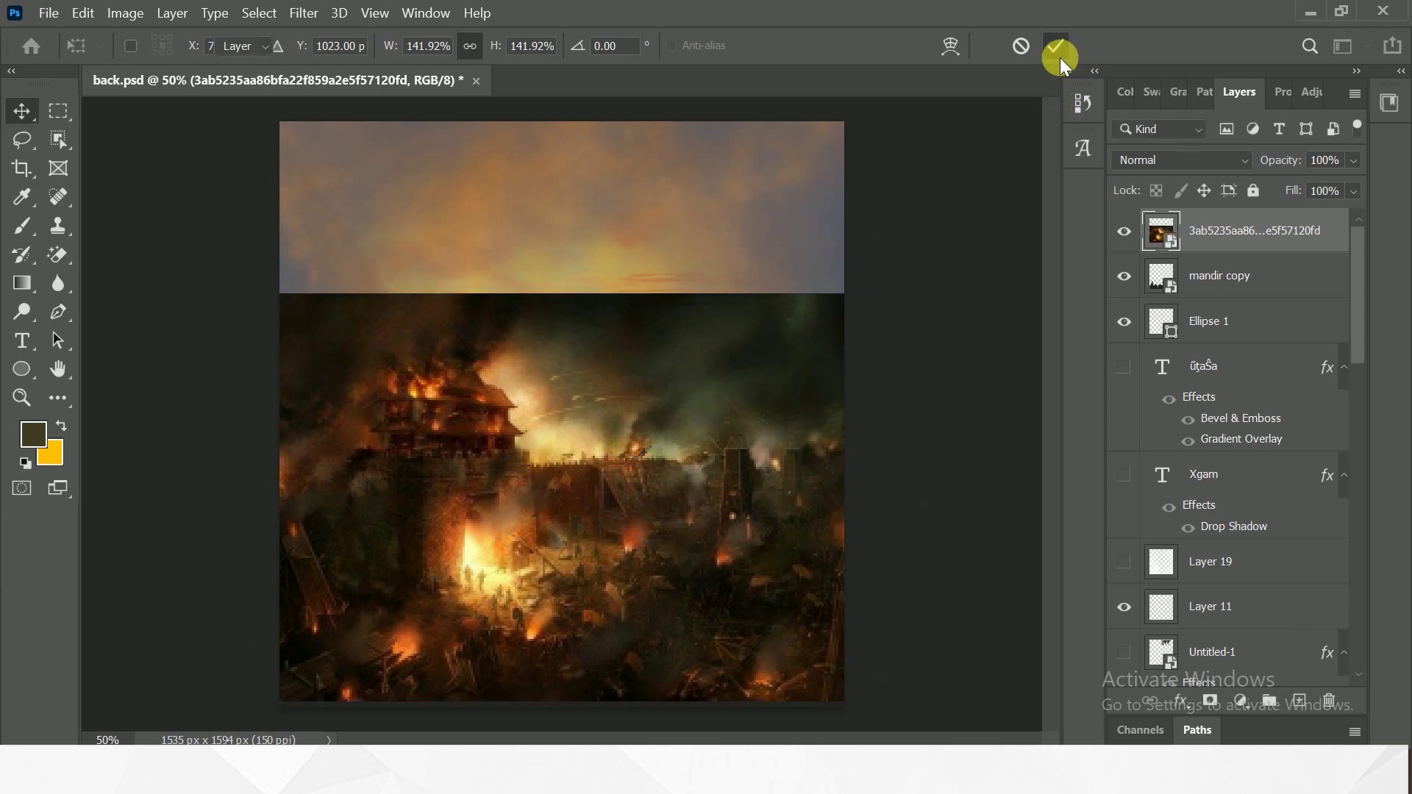
left_click(59, 255)
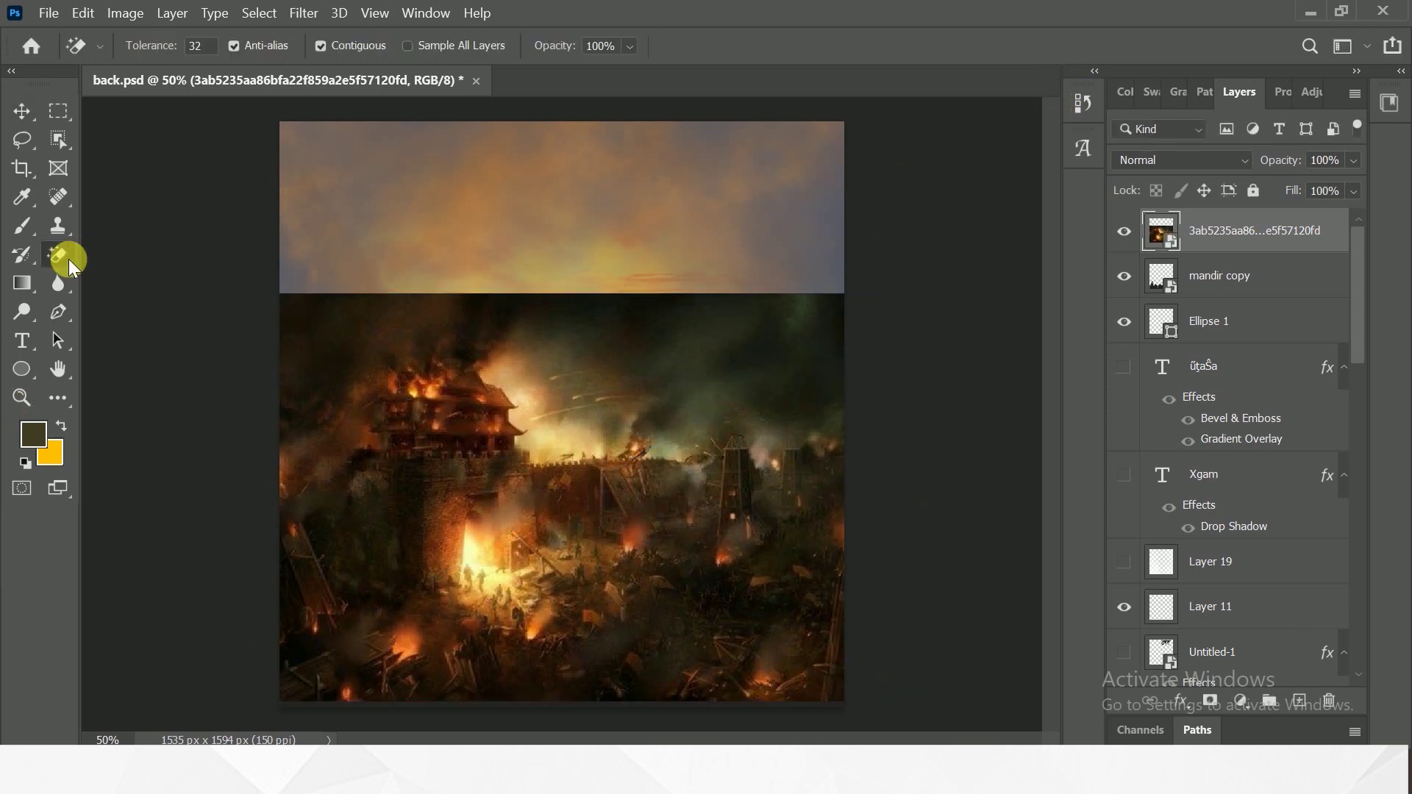
Step: Duplicate the burning-city layer and fade its top edge with a 900 px soft eraser
left_click(180, 259)
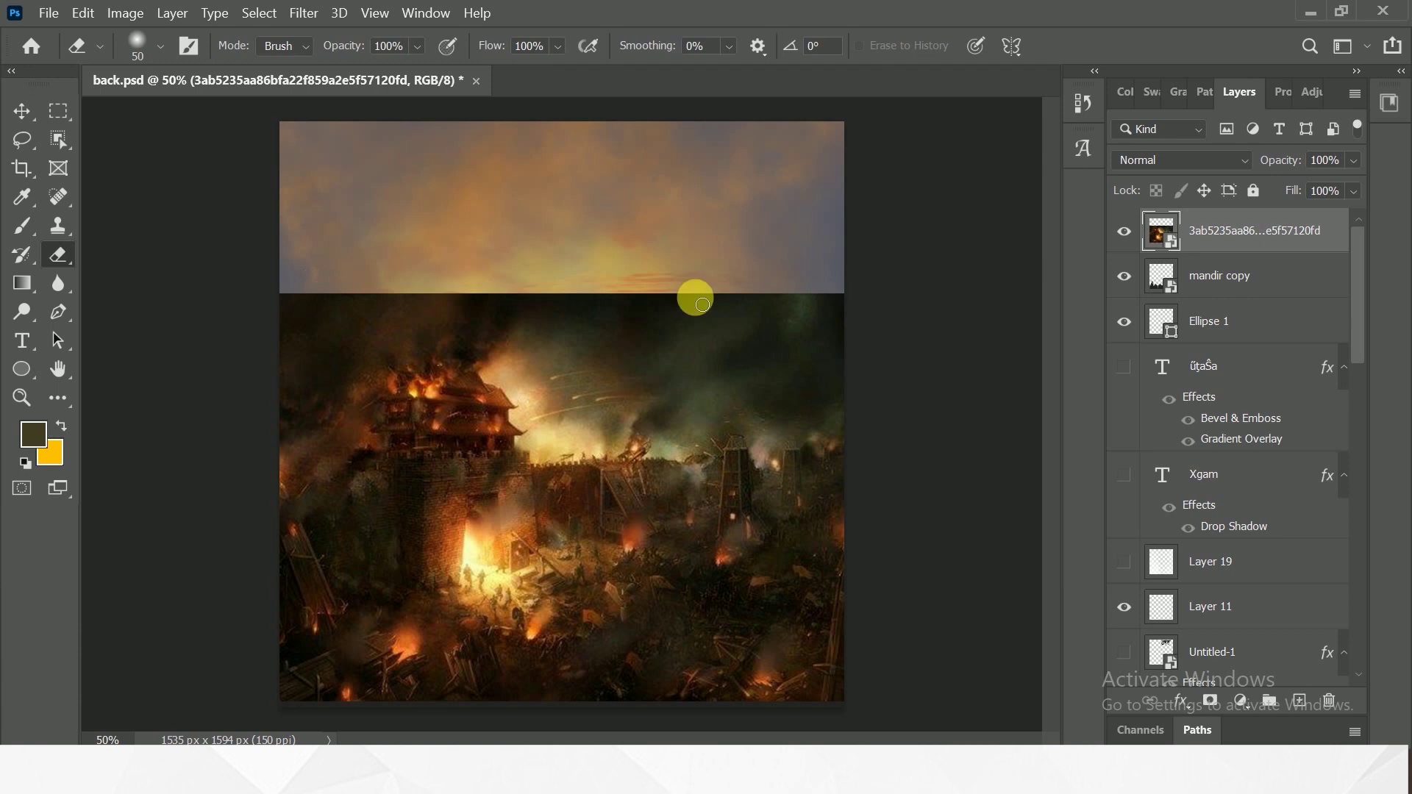
key("bracketright")
key("bracketright")
key("bracketright")
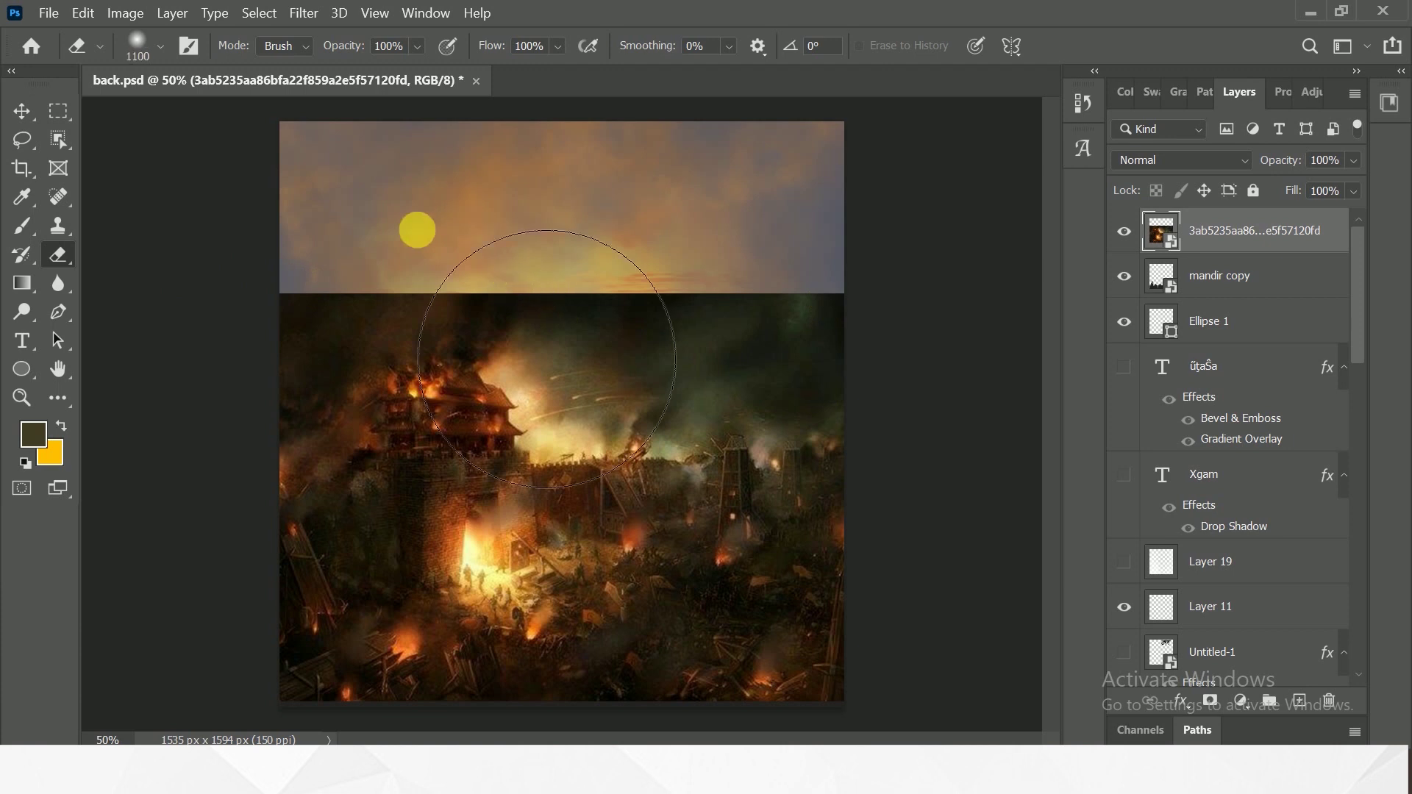
key("bracketleft")
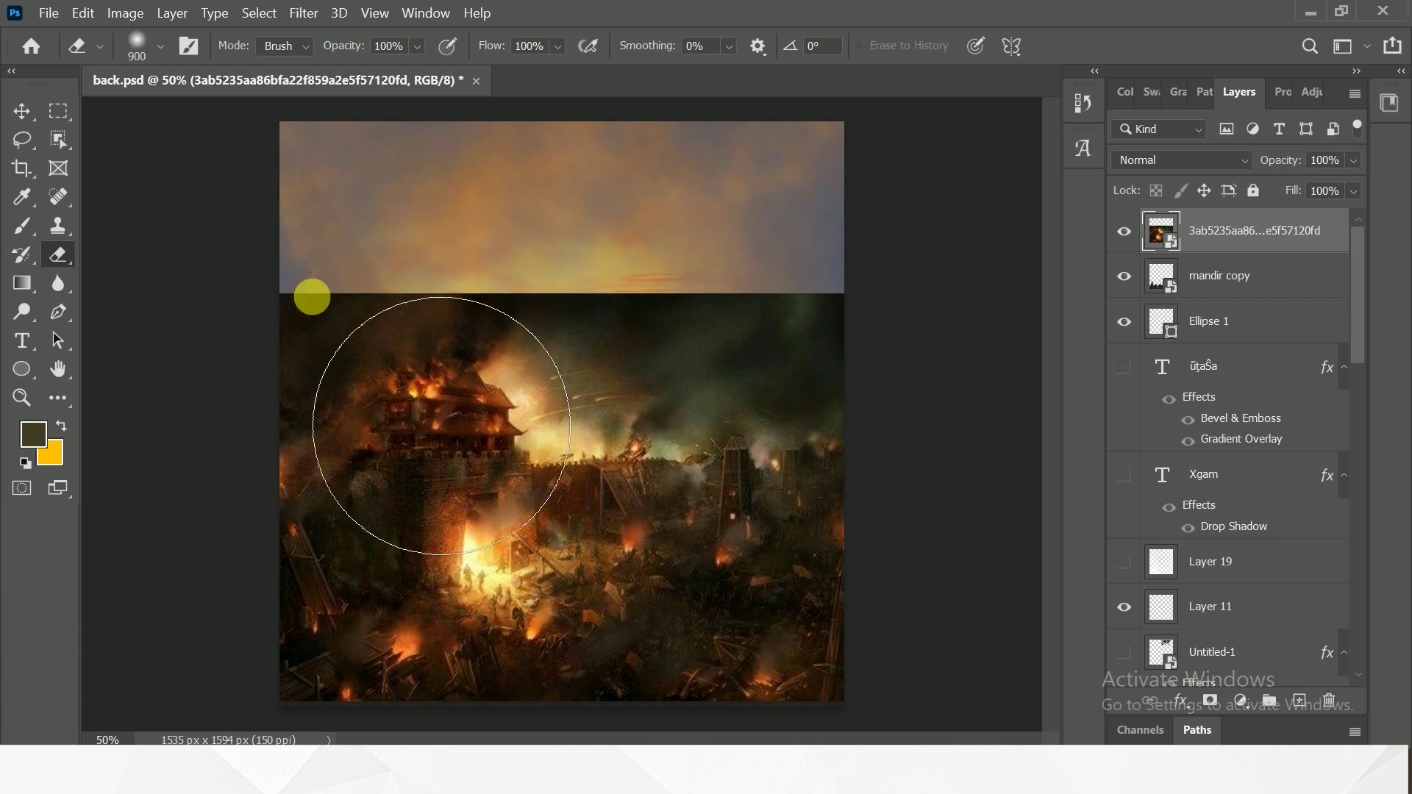
key("ctrl+j")
left_click_drag(457, 414, 945, 372)
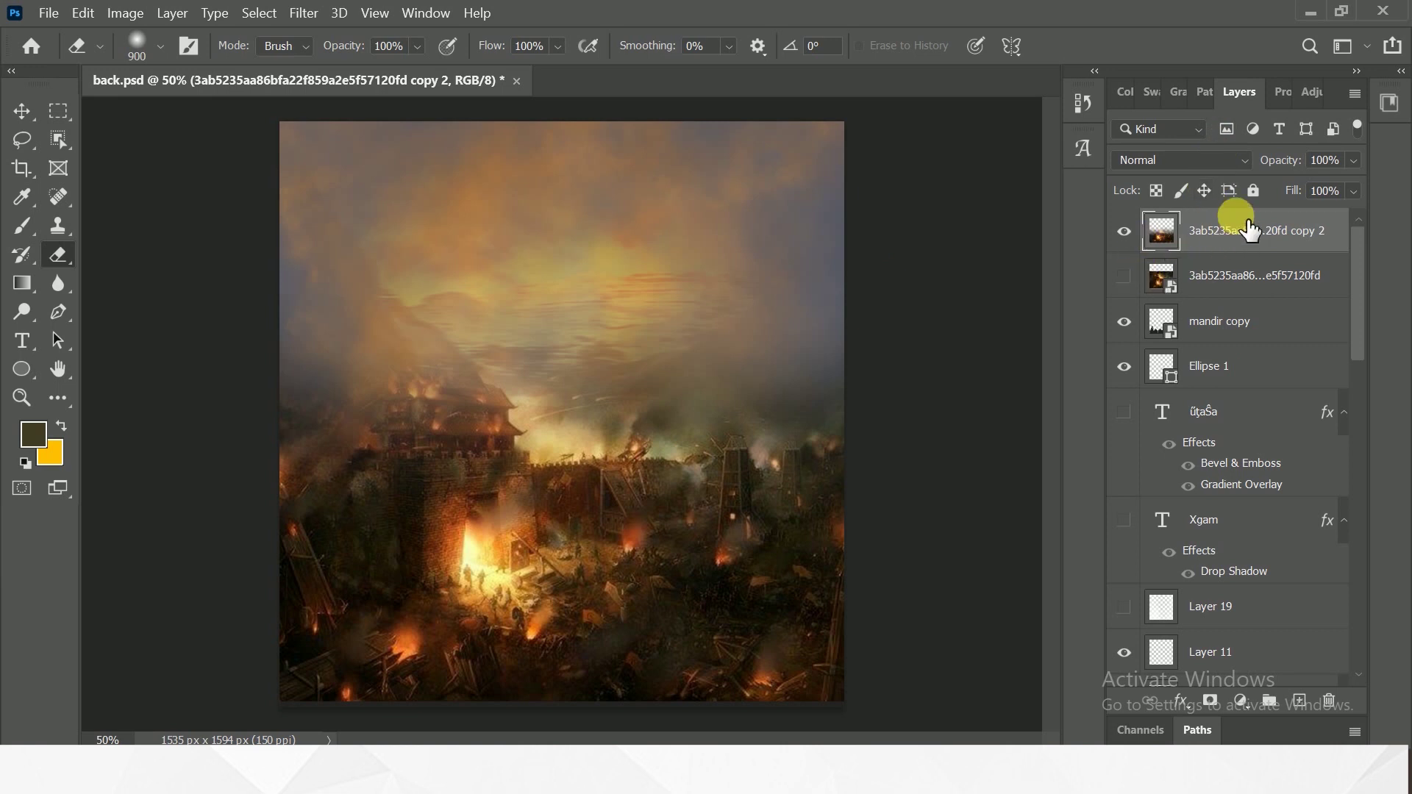
Step: Reorder and hide the erased city copy, select the Soft Light copy, and drag out ram.png
mouse_move(1251, 230)
left_mouse_down()
mouse_move(1241, 665)
mouse_move(1396, 555)
left_mouse_up()
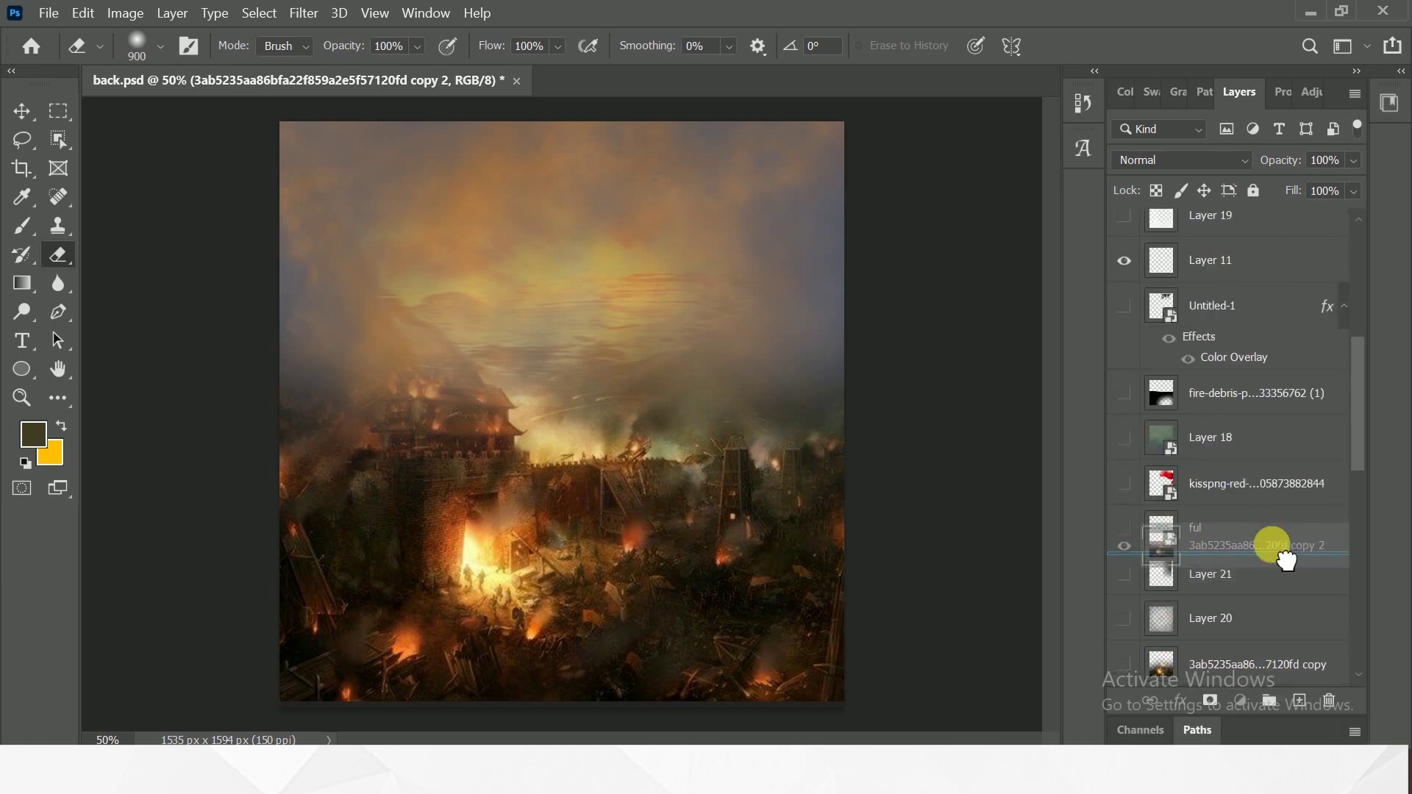
left_click_drag(1396, 555, 1300, 669)
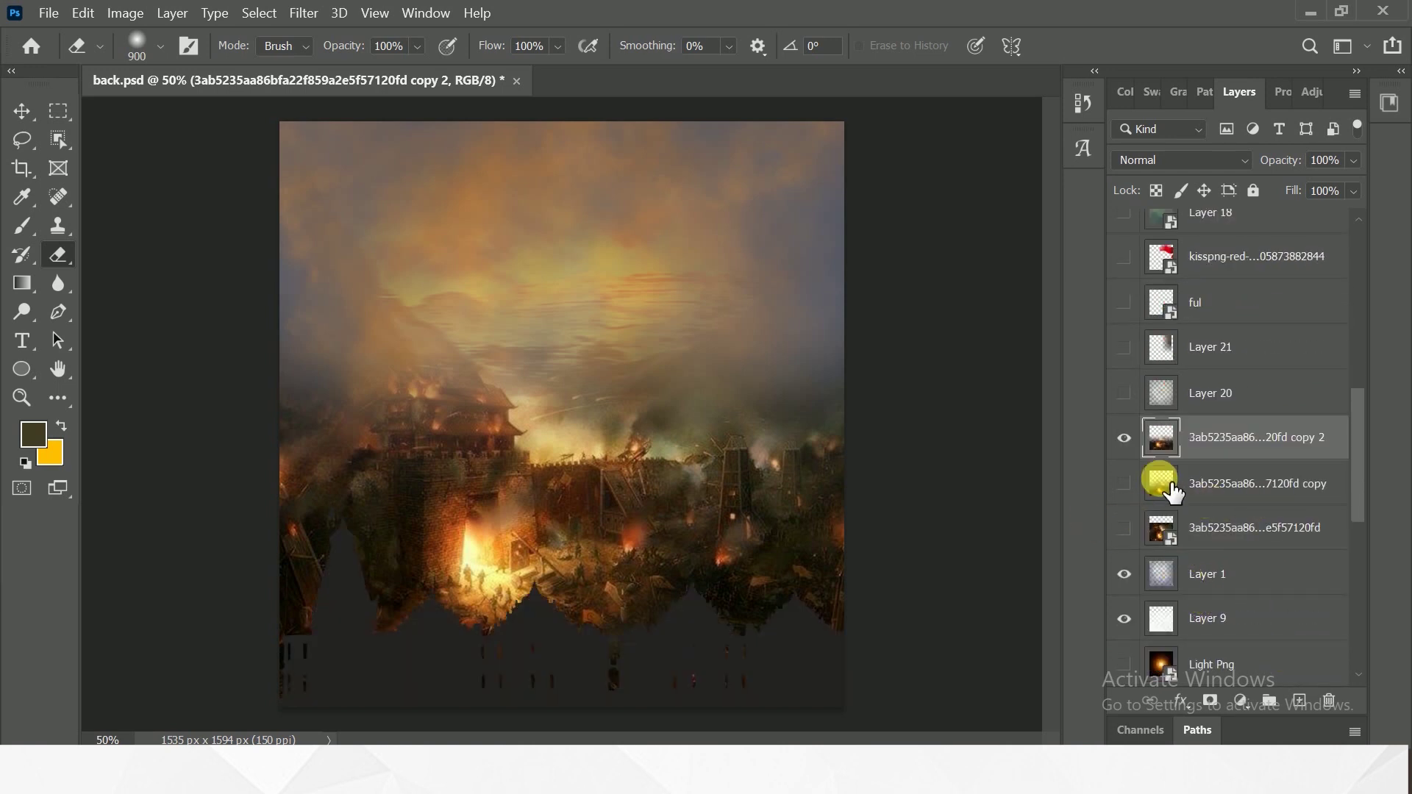
left_click(1125, 439)
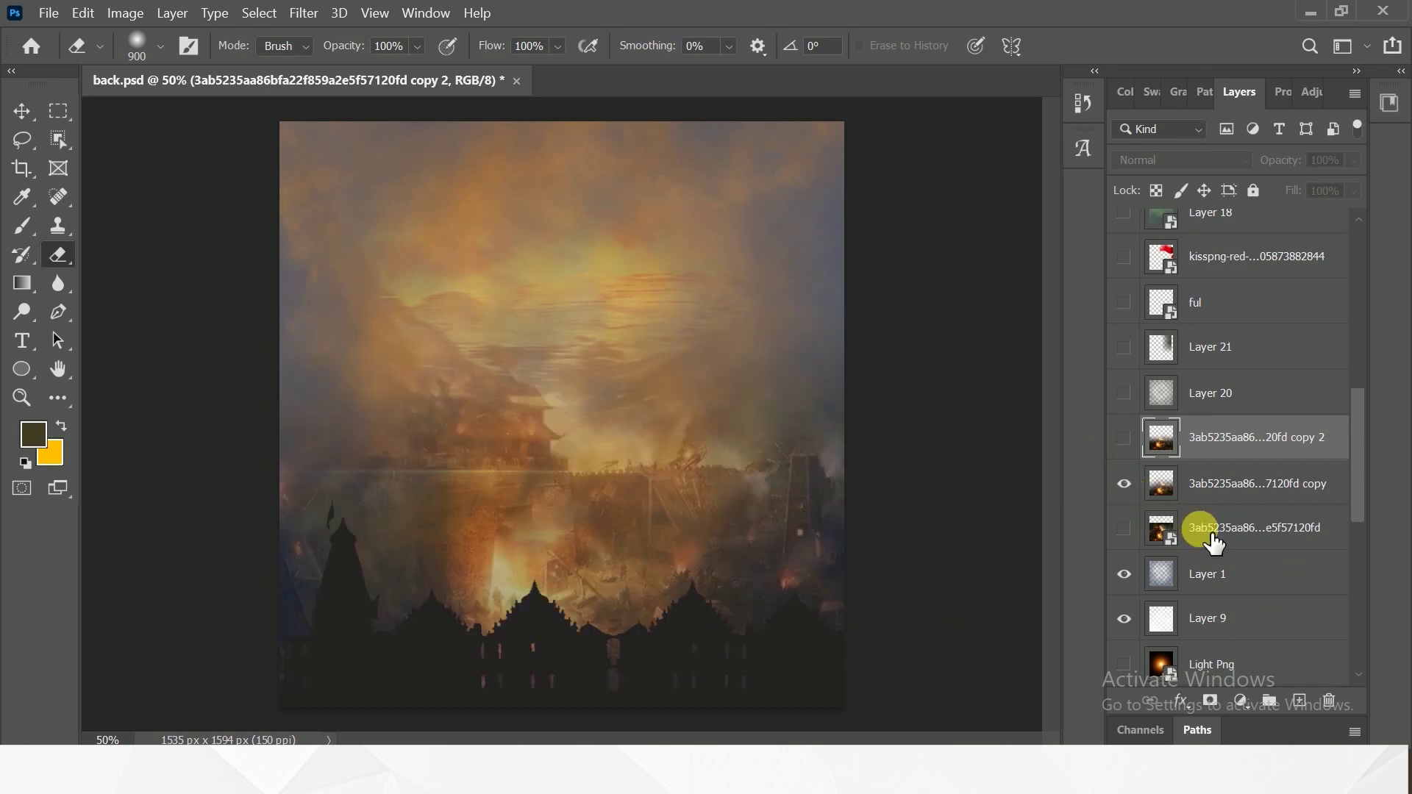
left_click(1263, 487)
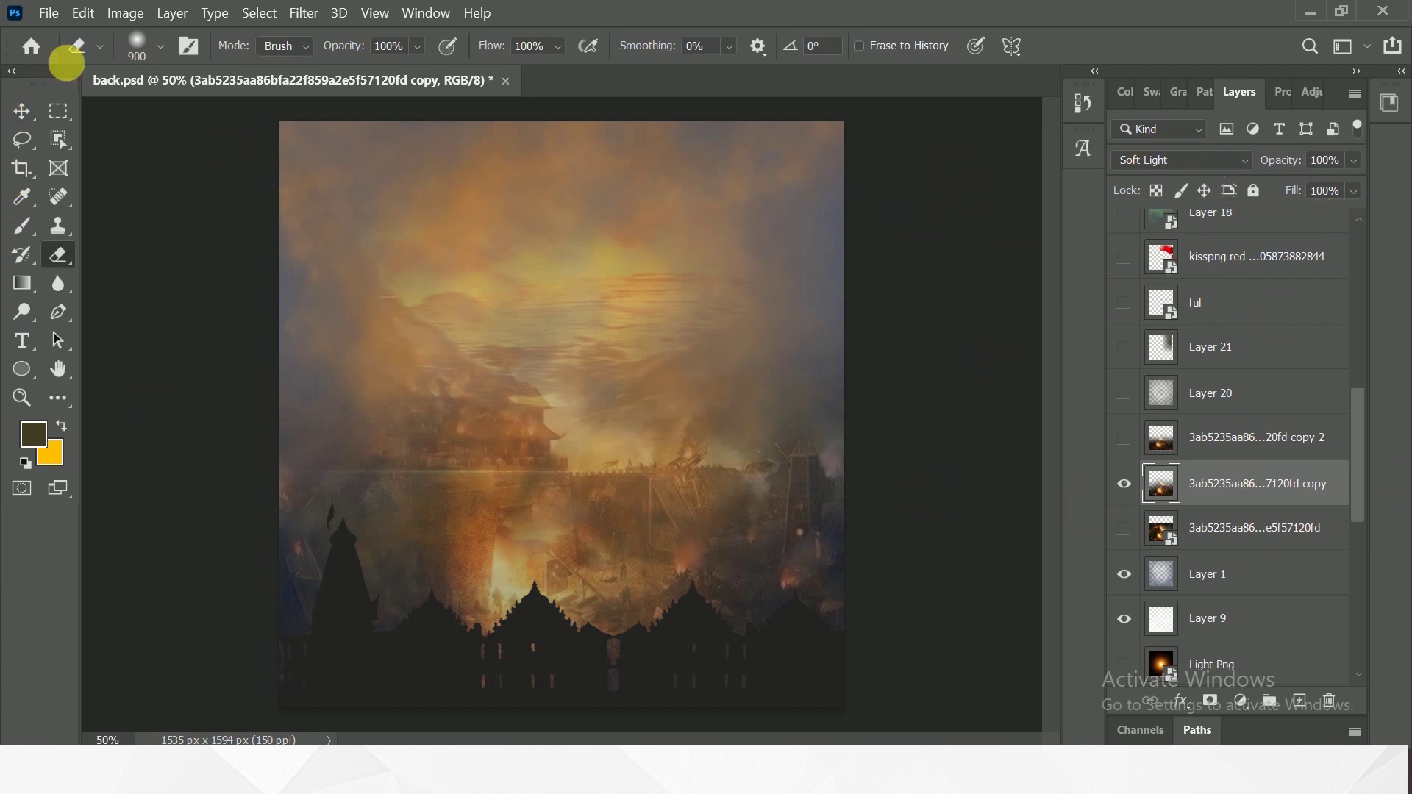
left_click(21, 110)
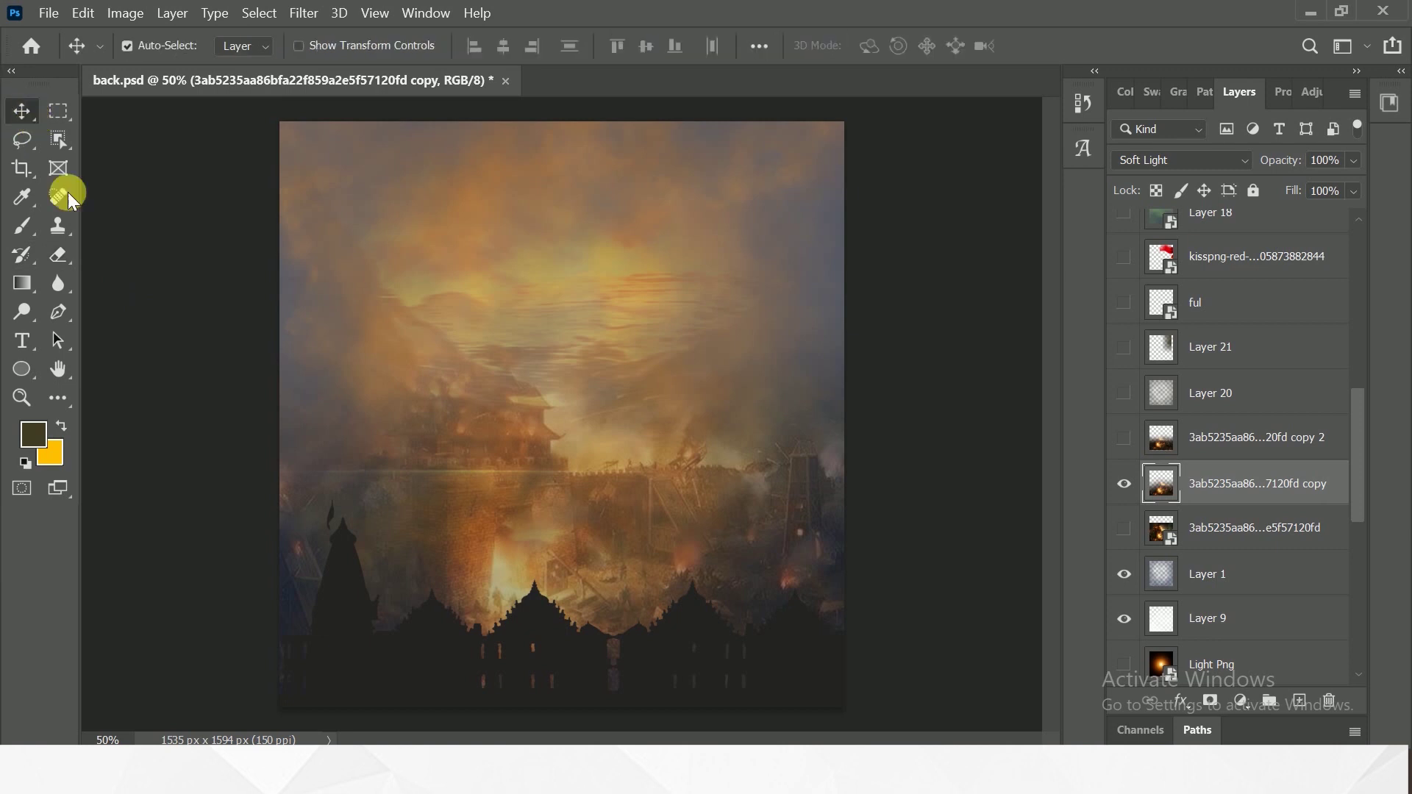
key("alt+Tab")
left_click_drag(1224, 152, 649, 709)
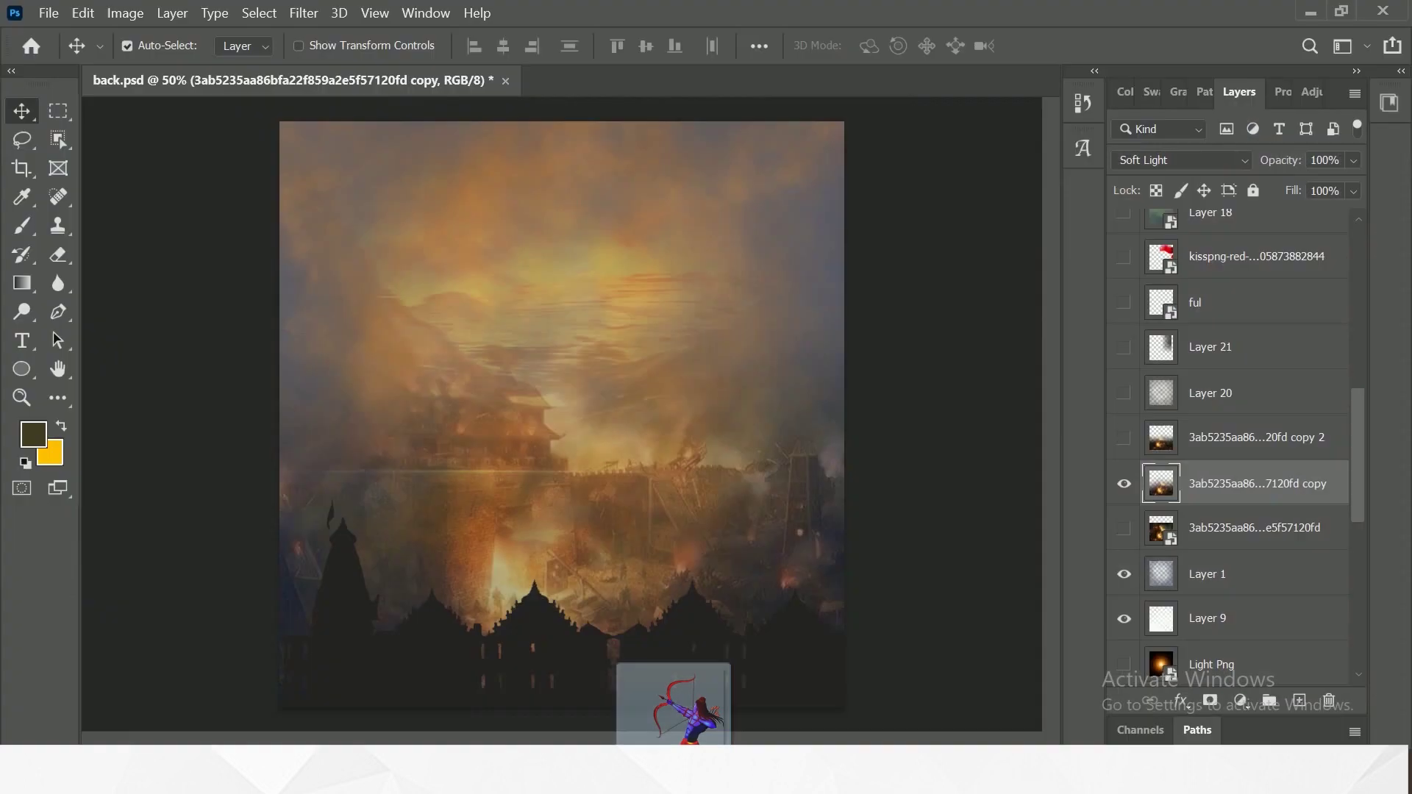
Step: Drop ram.png onto the canvas and scale it down to about 30.54%
left_click_drag(673, 706, 673, 598)
mouse_move(850, 133)
left_mouse_down()
mouse_move(560, 485)
mouse_move(799, 469)
mouse_move(808, 444)
left_mouse_up()
Step: Commit the ram archer placement and move the mandir copy layer down the stack
left_click(1055, 41)
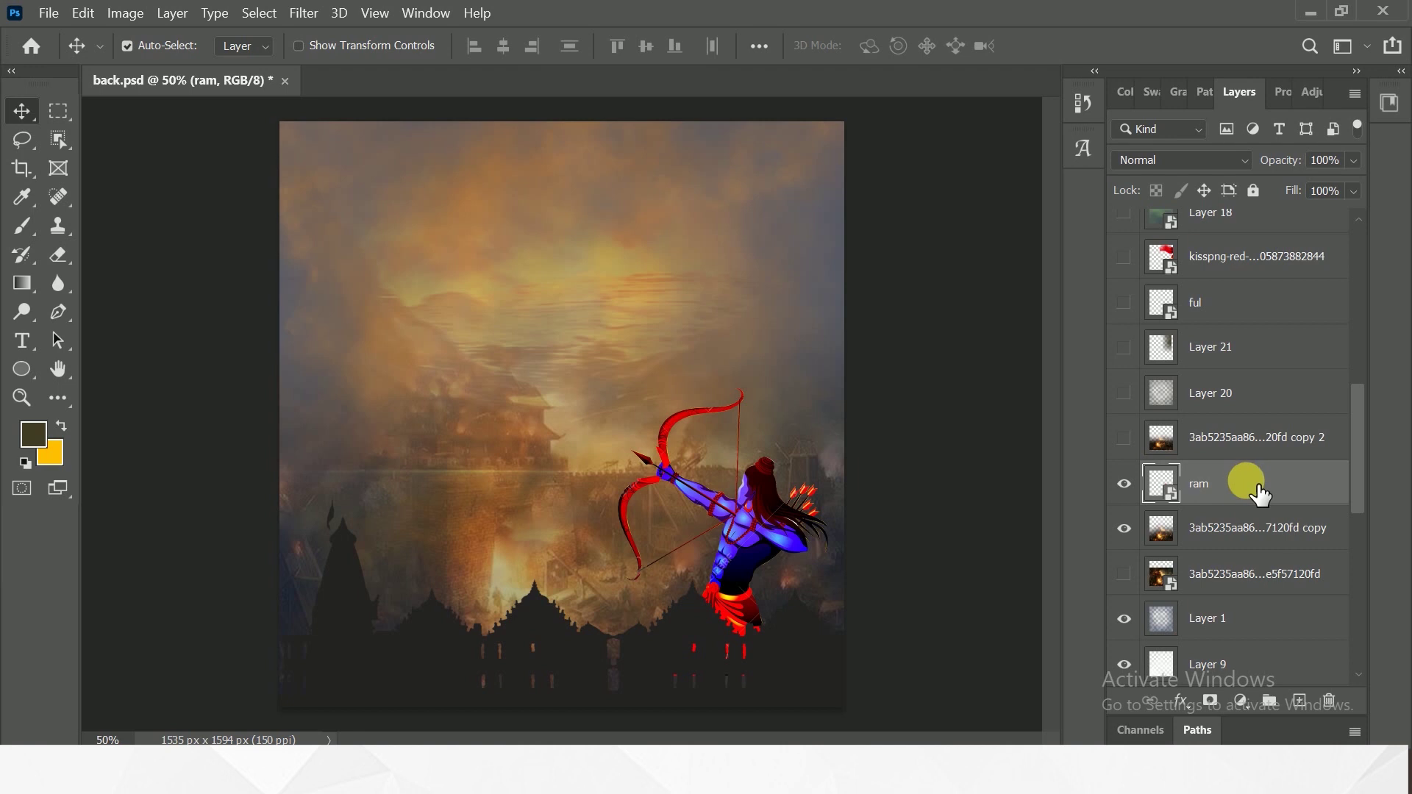
scroll(1261, 464, "up", 3)
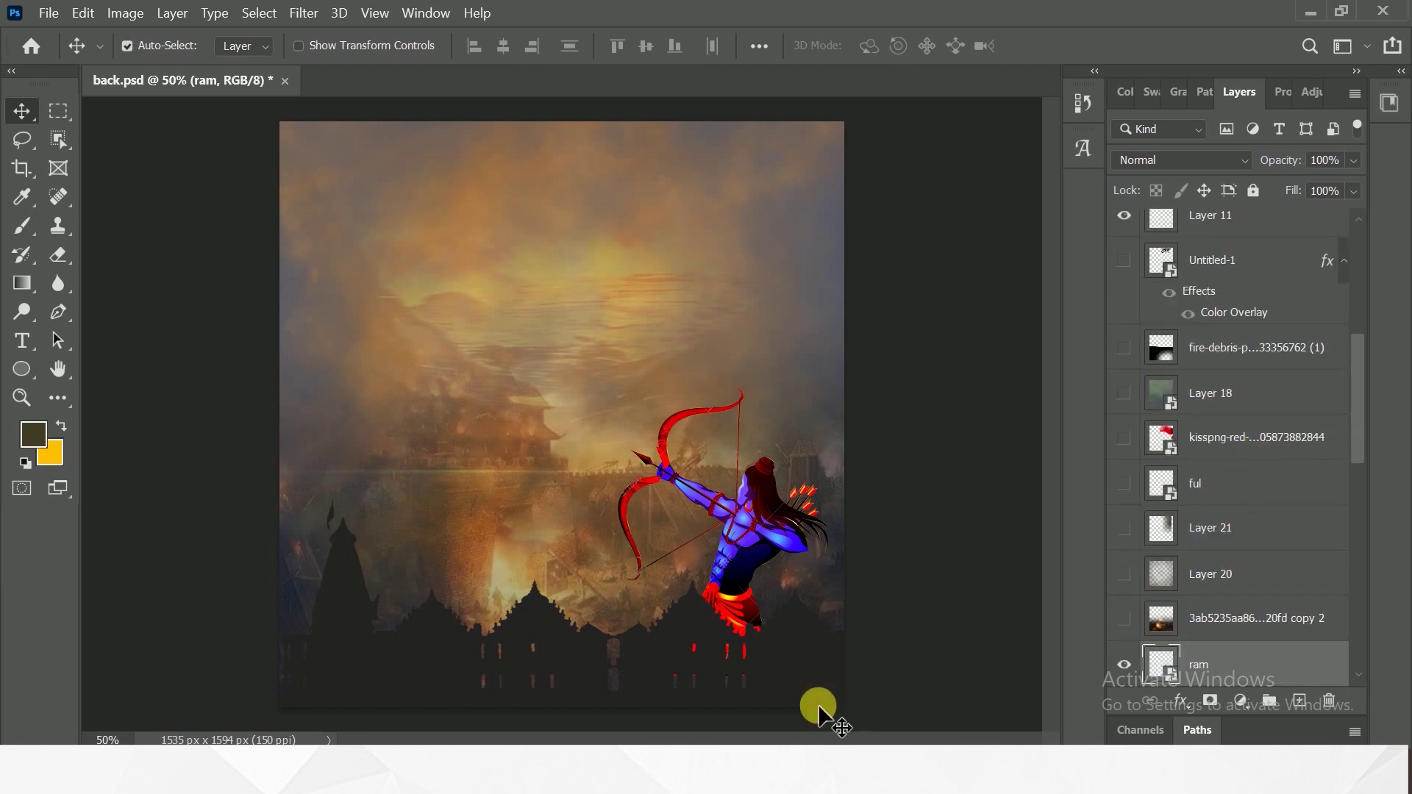
left_click(781, 655)
scroll(1260, 363, "down", 5)
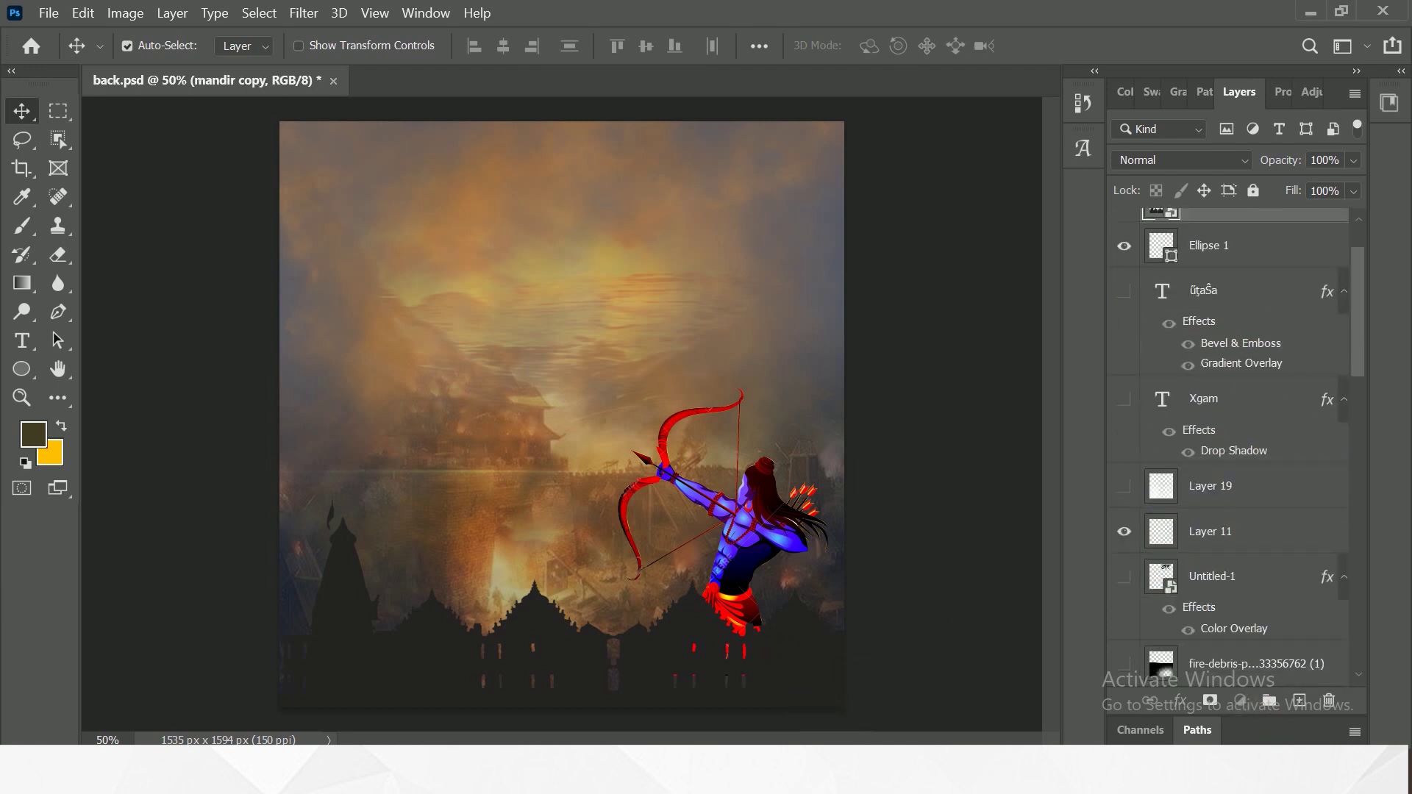
scroll(1228, 442, "down", 10)
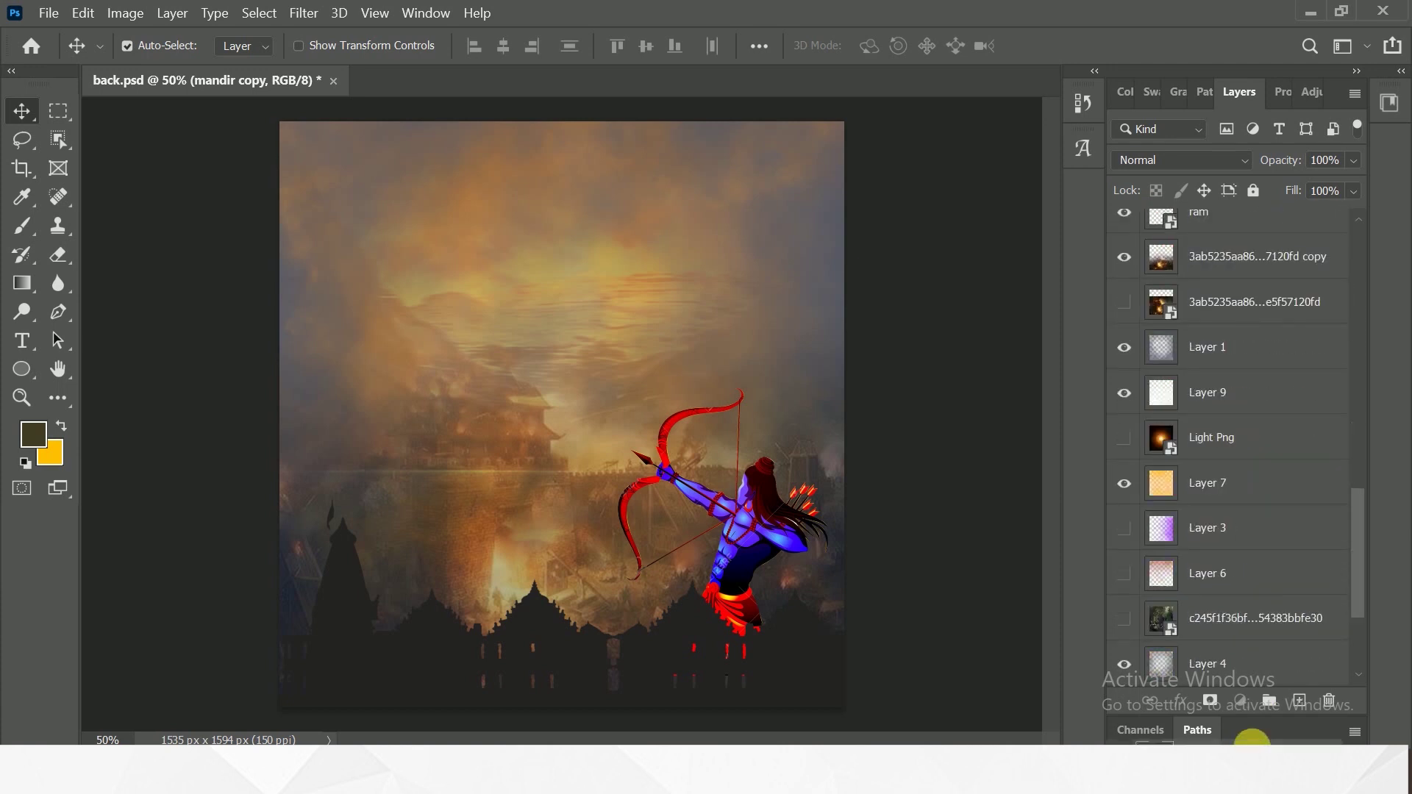
mouse_move(1287, 441)
left_mouse_down()
mouse_move(1301, 215)
mouse_move(1331, 228)
left_mouse_up()
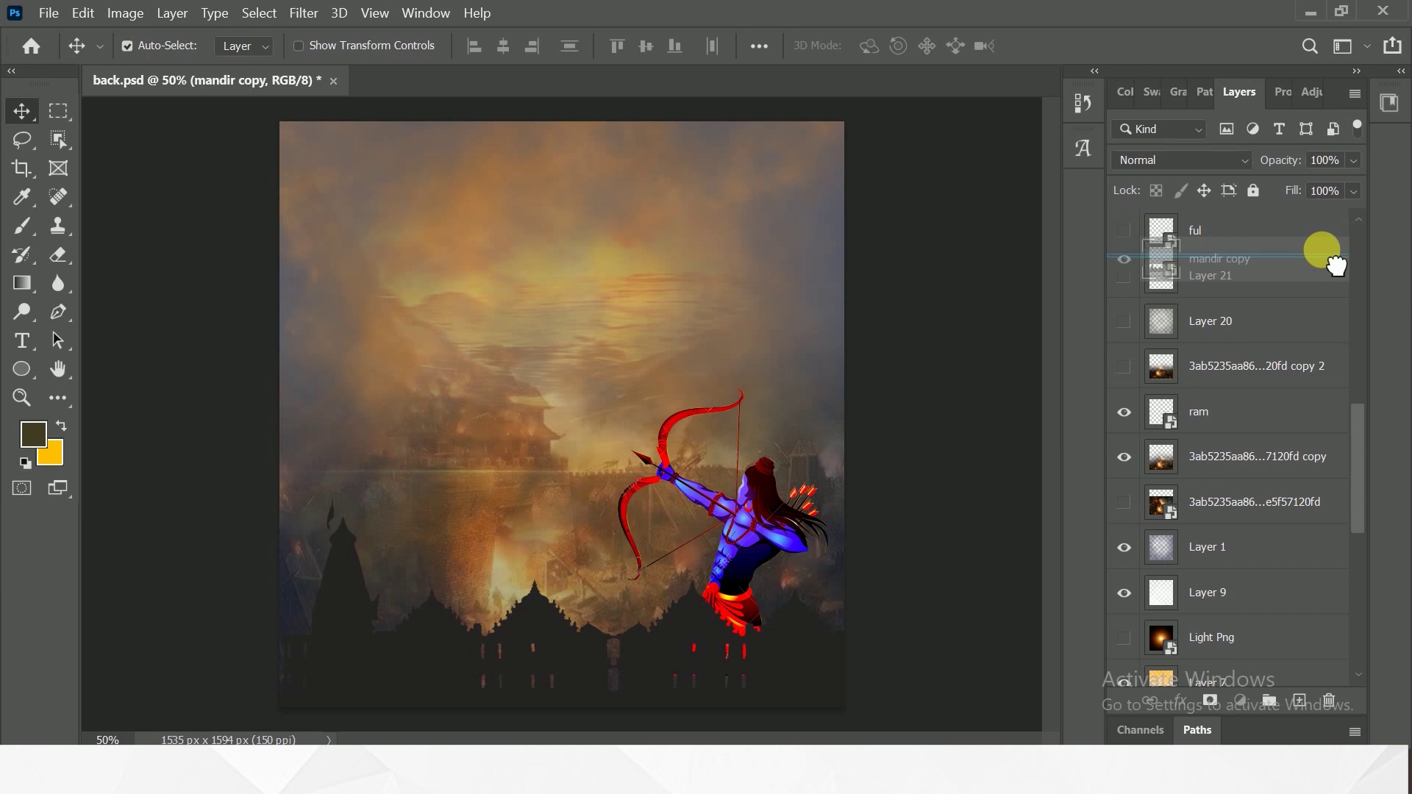
mouse_move(1331, 228)
left_mouse_down()
mouse_move(1334, 180)
mouse_move(1329, 195)
left_mouse_up()
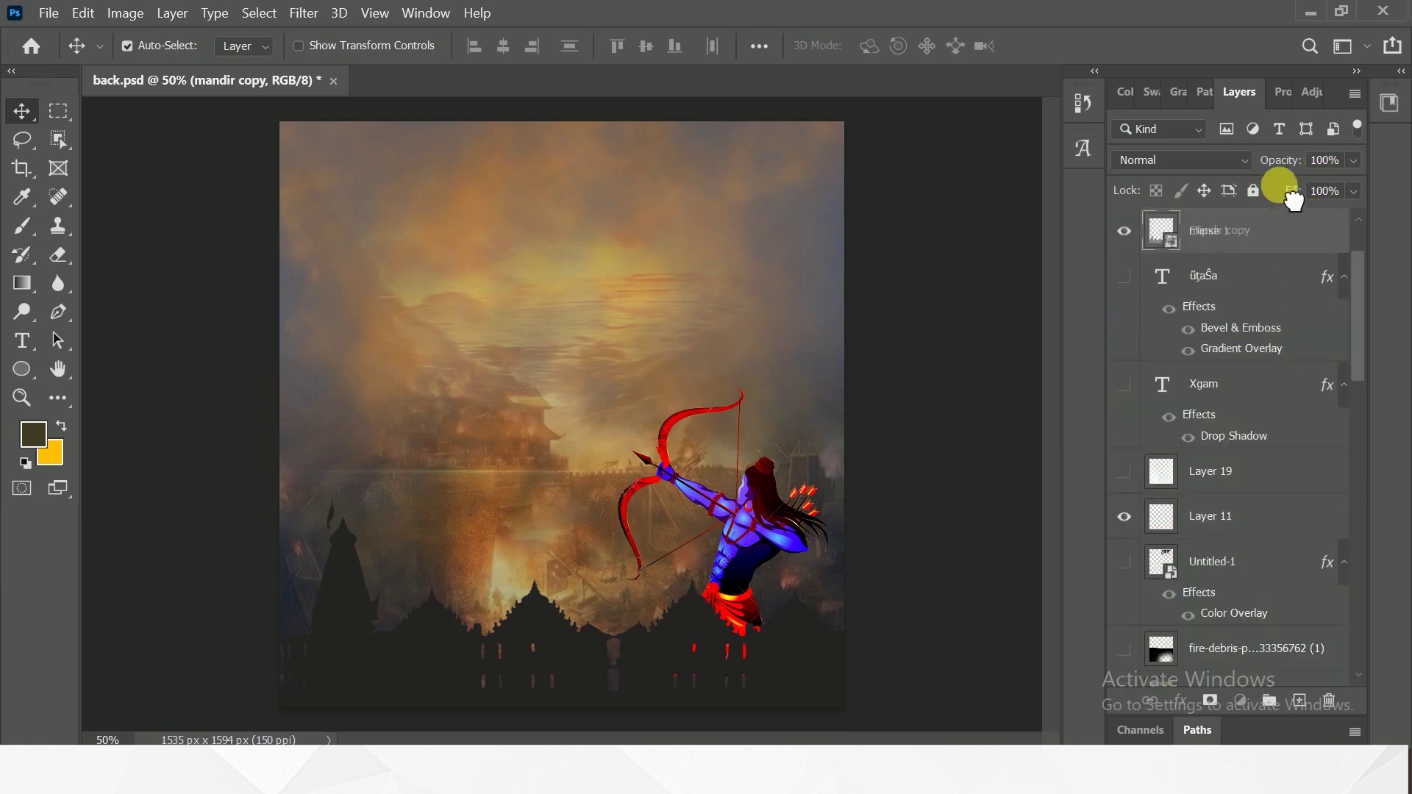
mouse_move(1328, 195)
left_mouse_down()
mouse_move(1322, 461)
mouse_move(1283, 434)
left_mouse_up()
mouse_move(1250, 215)
left_mouse_down()
mouse_move(1341, 308)
mouse_move(1329, 311)
left_mouse_up()
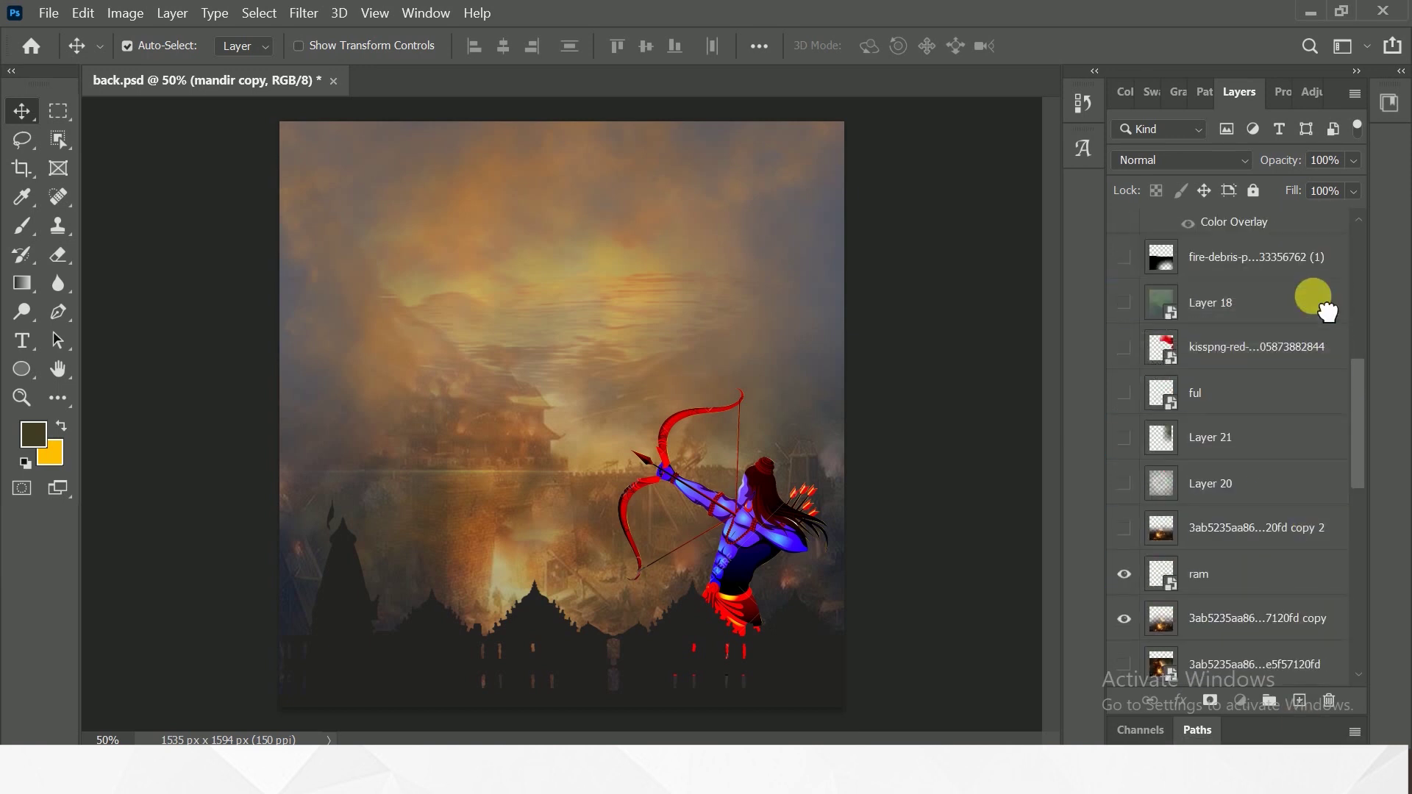
Step: Put the ram layer above mandir copy, shift it lower-left, and enlarge it slightly to 31.35%
left_click(781, 535)
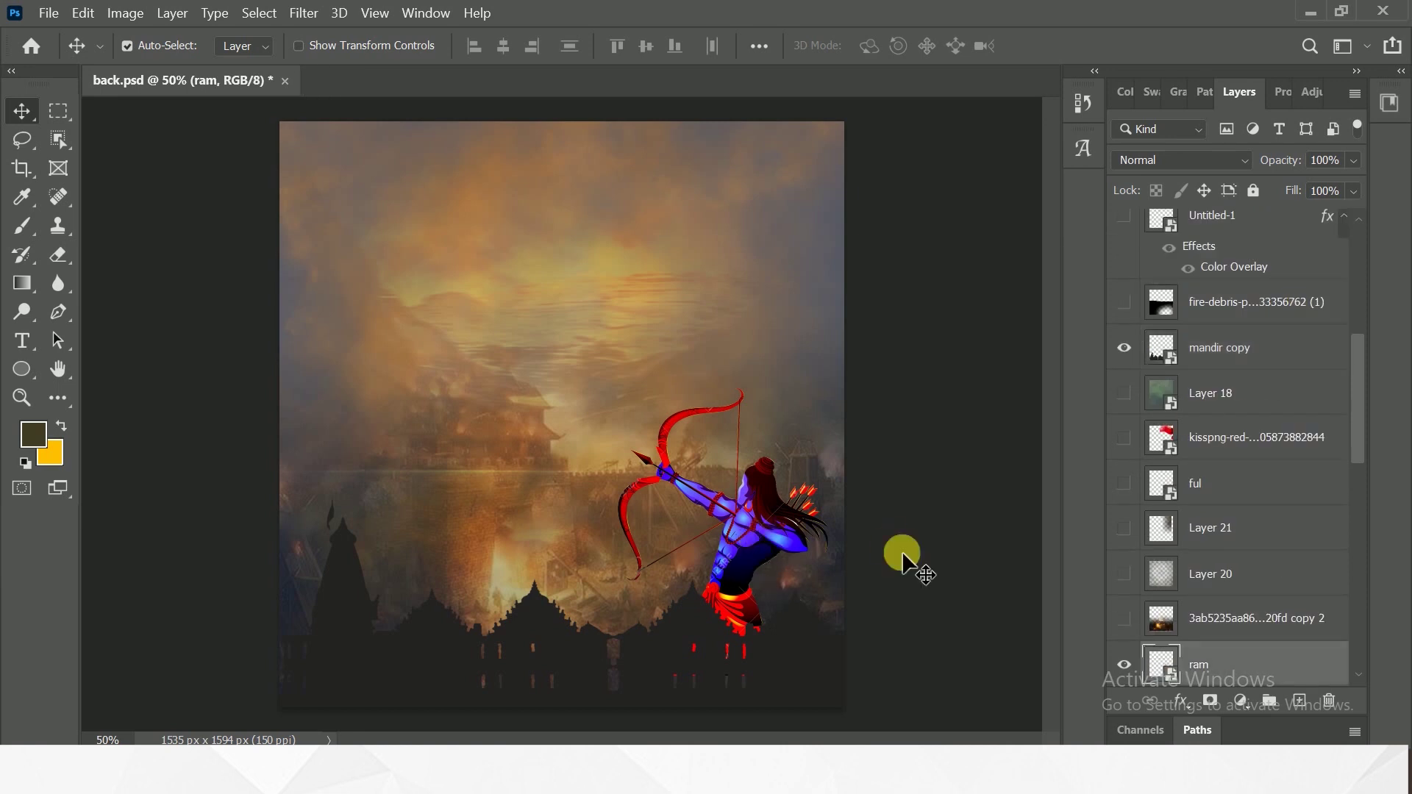
left_click_drag(1214, 662, 1303, 342)
left_click_drag(742, 512, 734, 535)
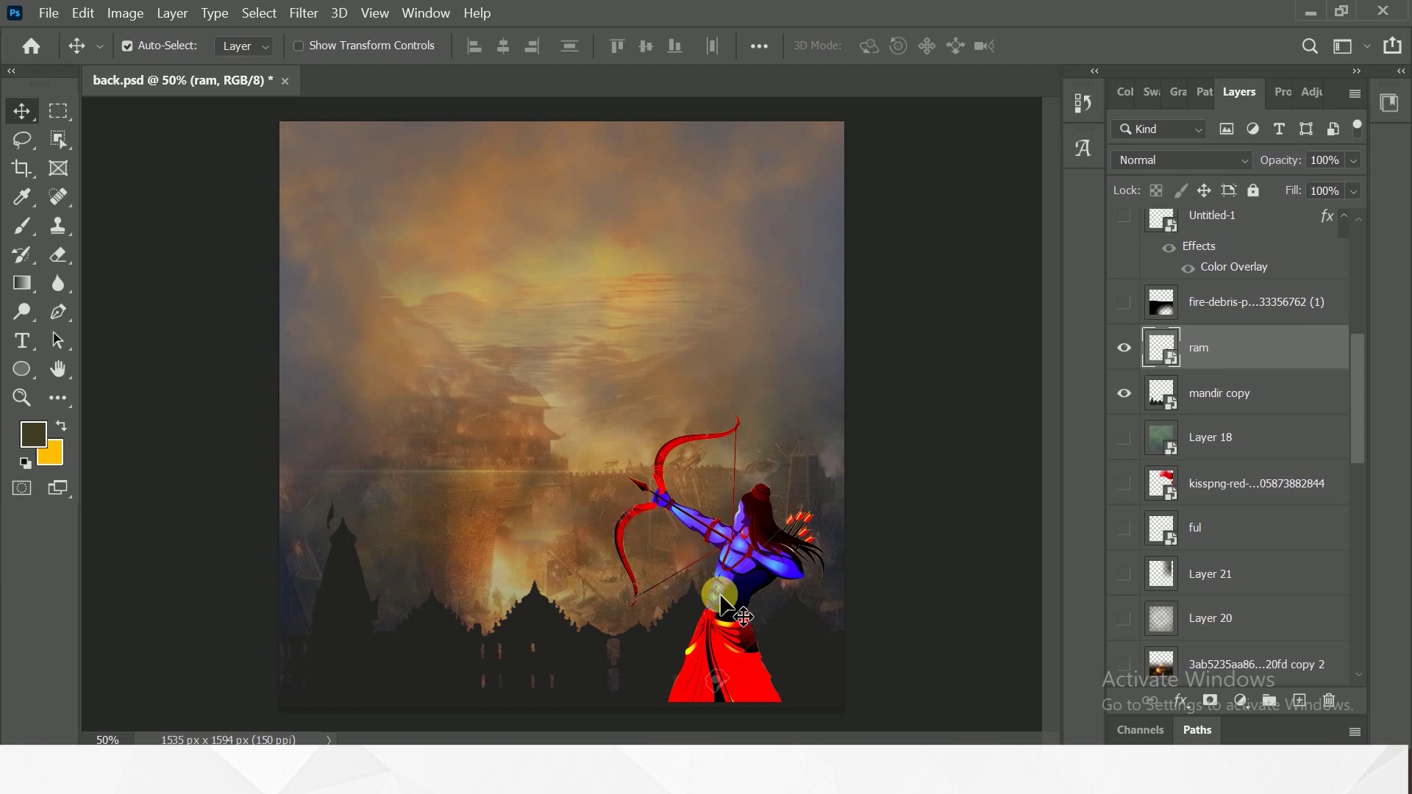
key("ctrl+t")
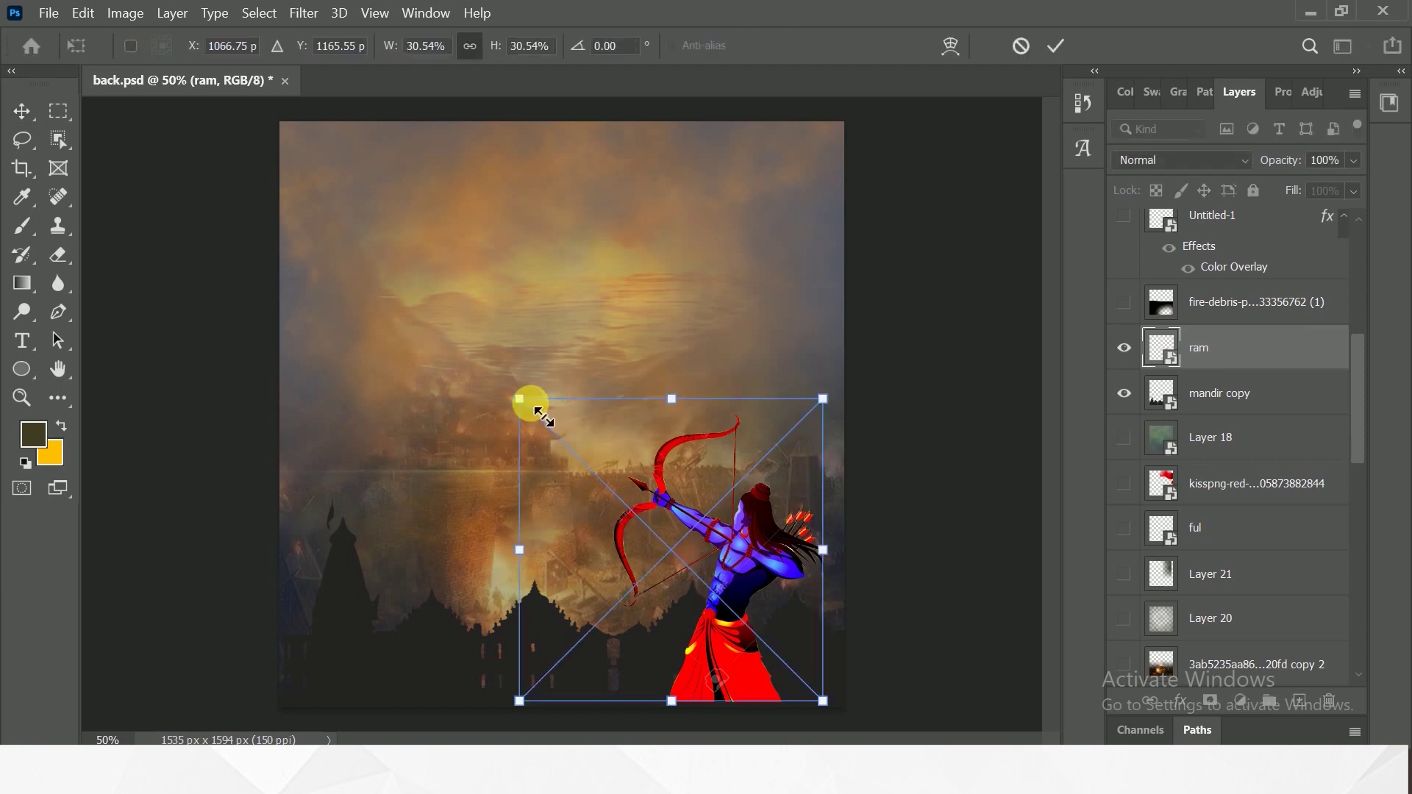
left_click_drag(526, 407, 550, 389)
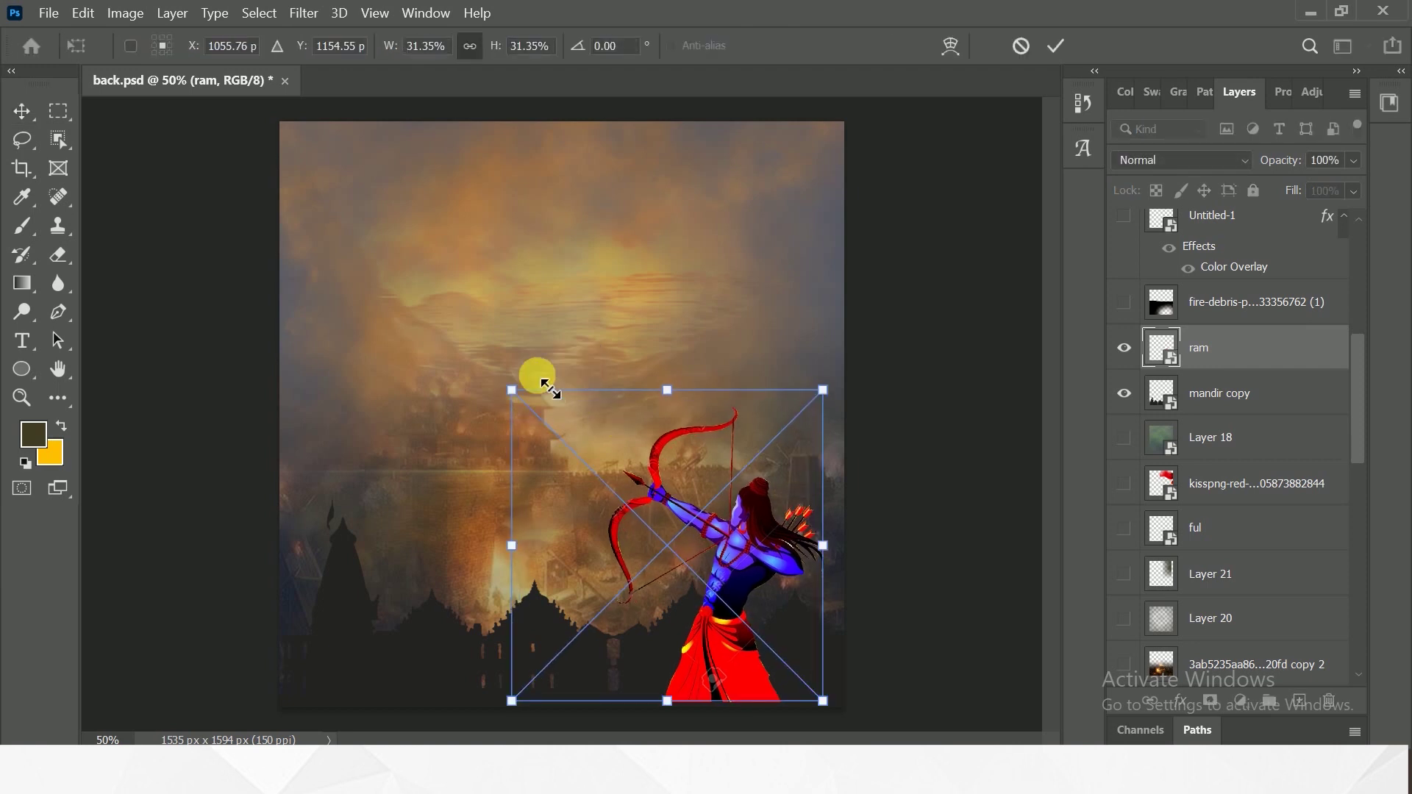
left_click(1062, 47)
Step: Drag the ravan image from File Explorer onto the banner
key("alt+Tab")
left_click(1373, 165)
left_click_drag(1373, 165, 684, 765)
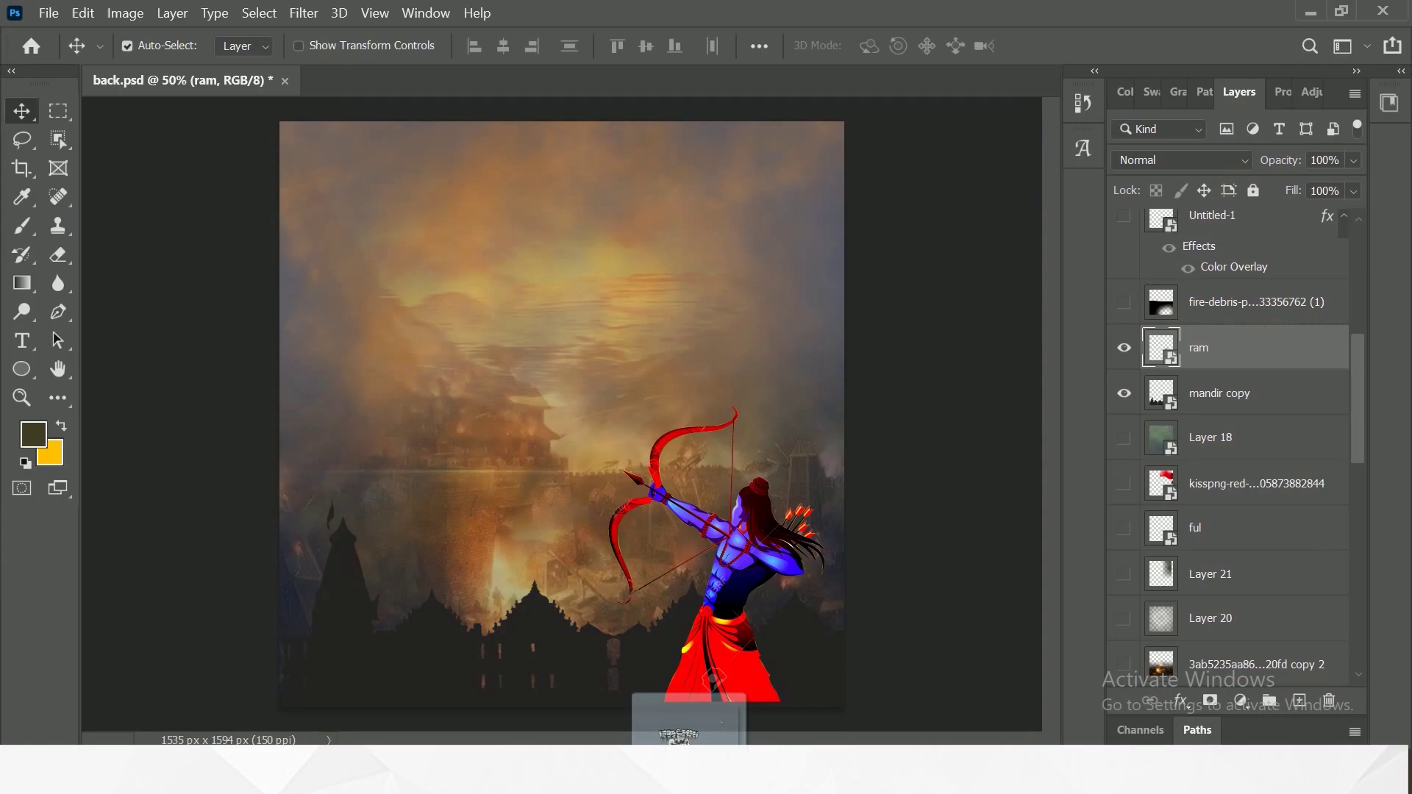
left_click_drag(685, 735, 479, 303)
Step: Enlarge the placed Ravan figure to about 176% in the upper left and commit it
left_click_drag(591, 268, 672, 69)
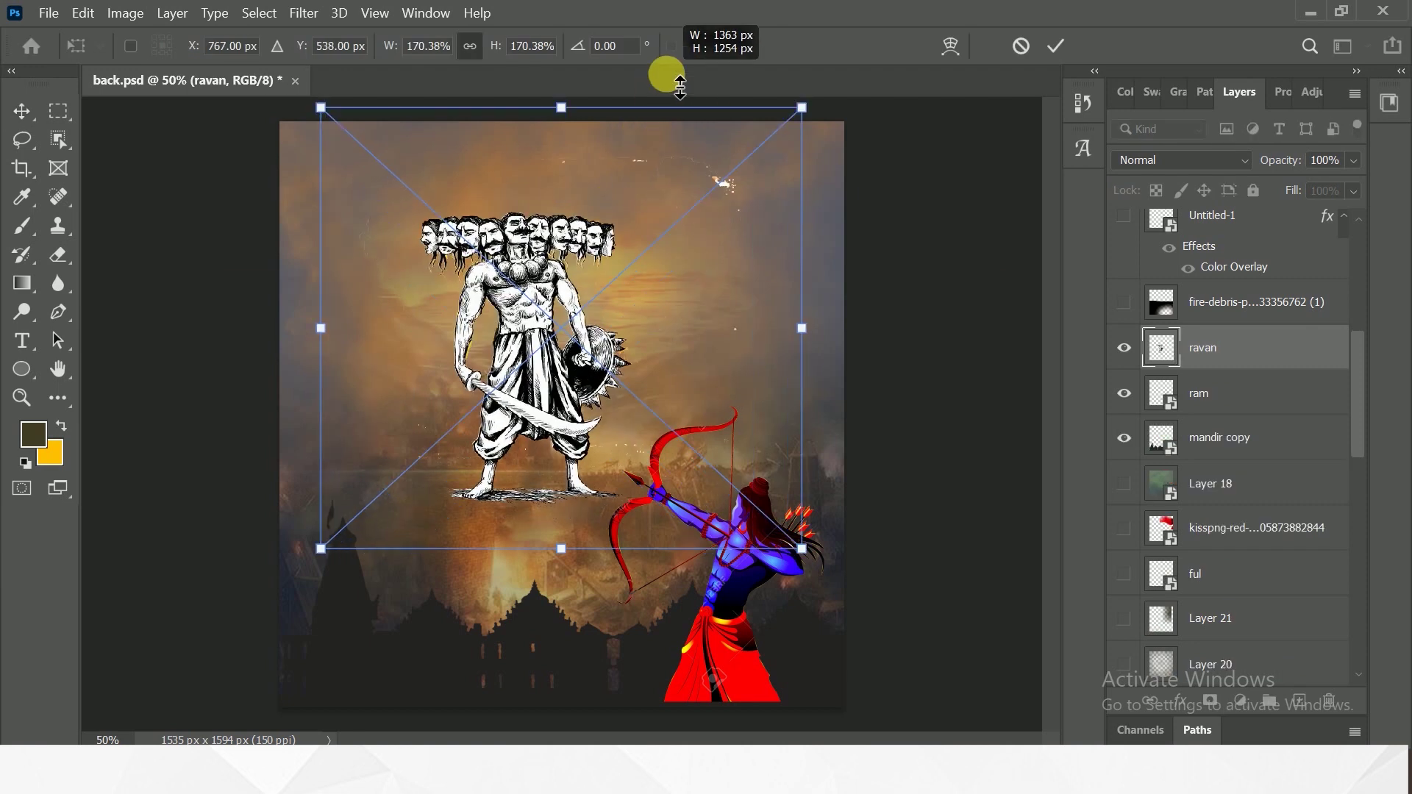
left_click_drag(640, 267, 716, 206)
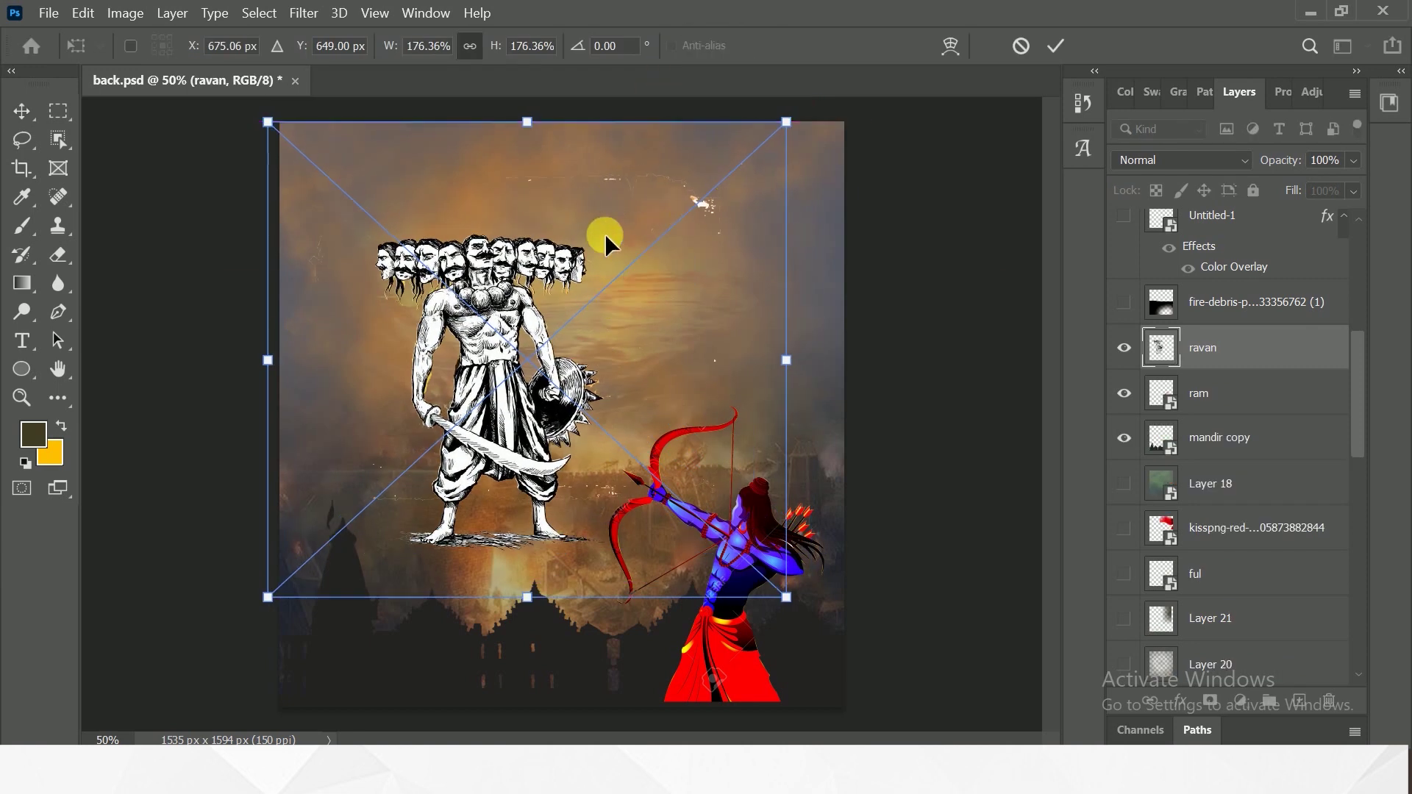
left_click_drag(604, 232, 593, 262)
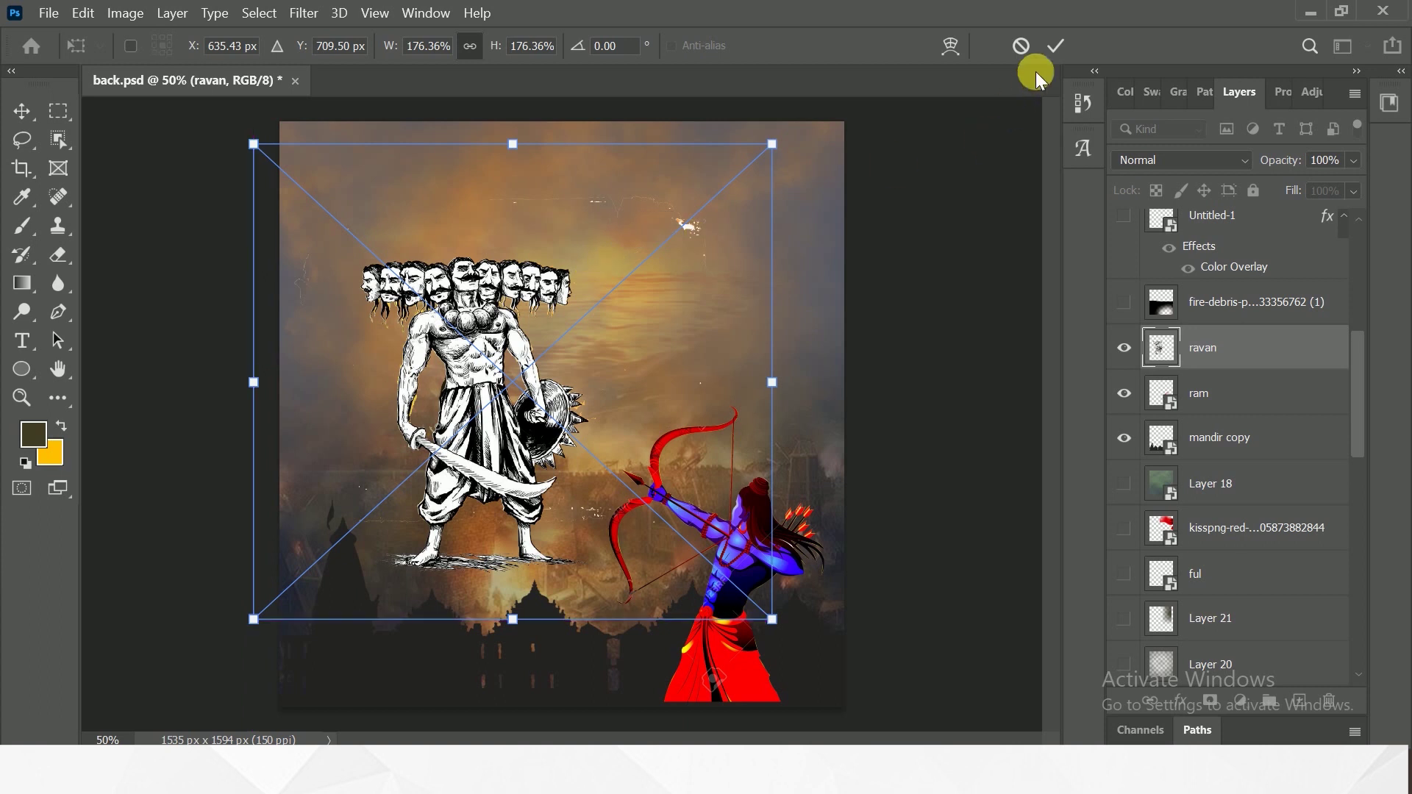
left_click(1062, 53)
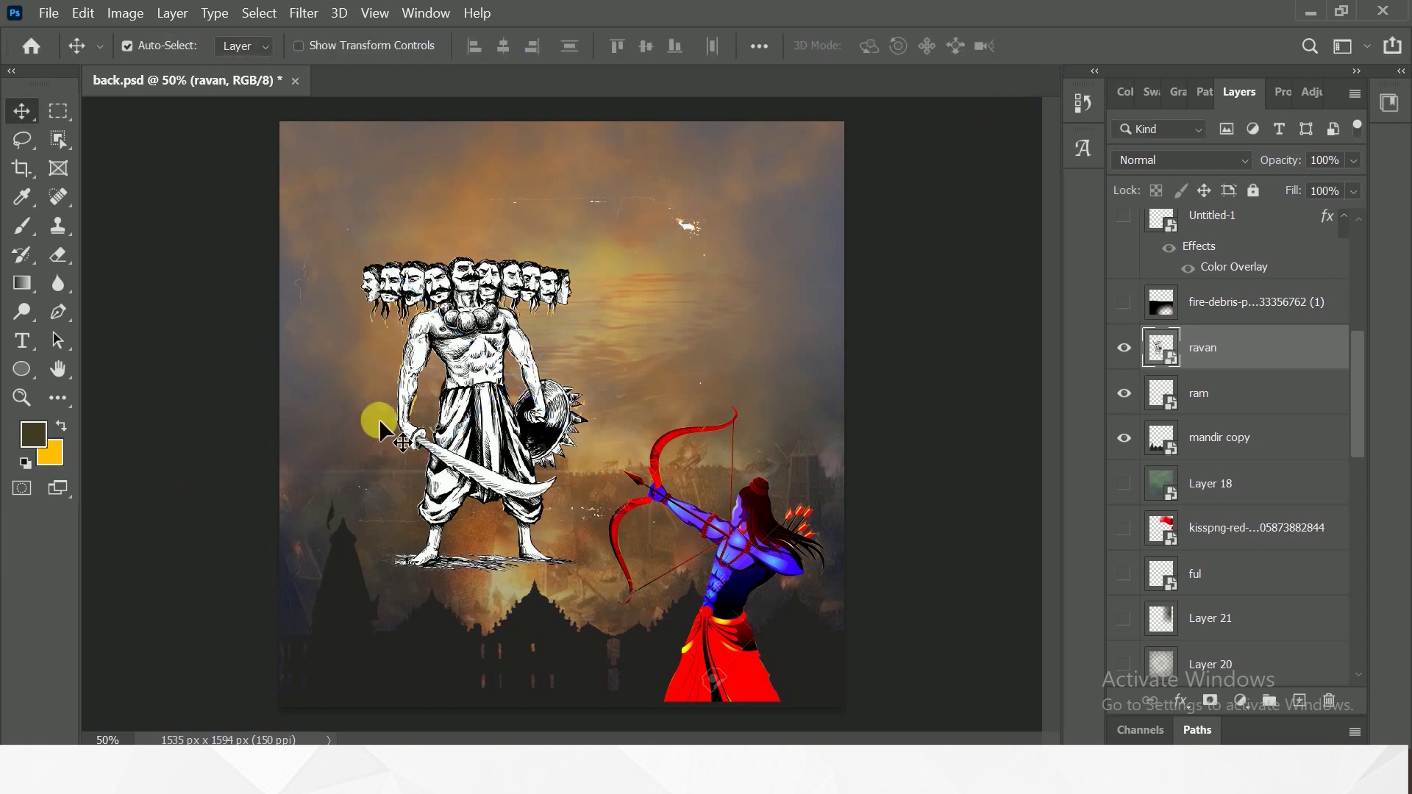
Step: Duplicate the Ravan layer and erase stray white specks with a 250 px eraser
left_click(58, 255)
left_click(183, 250)
left_click(693, 210)
left_click(497, 65)
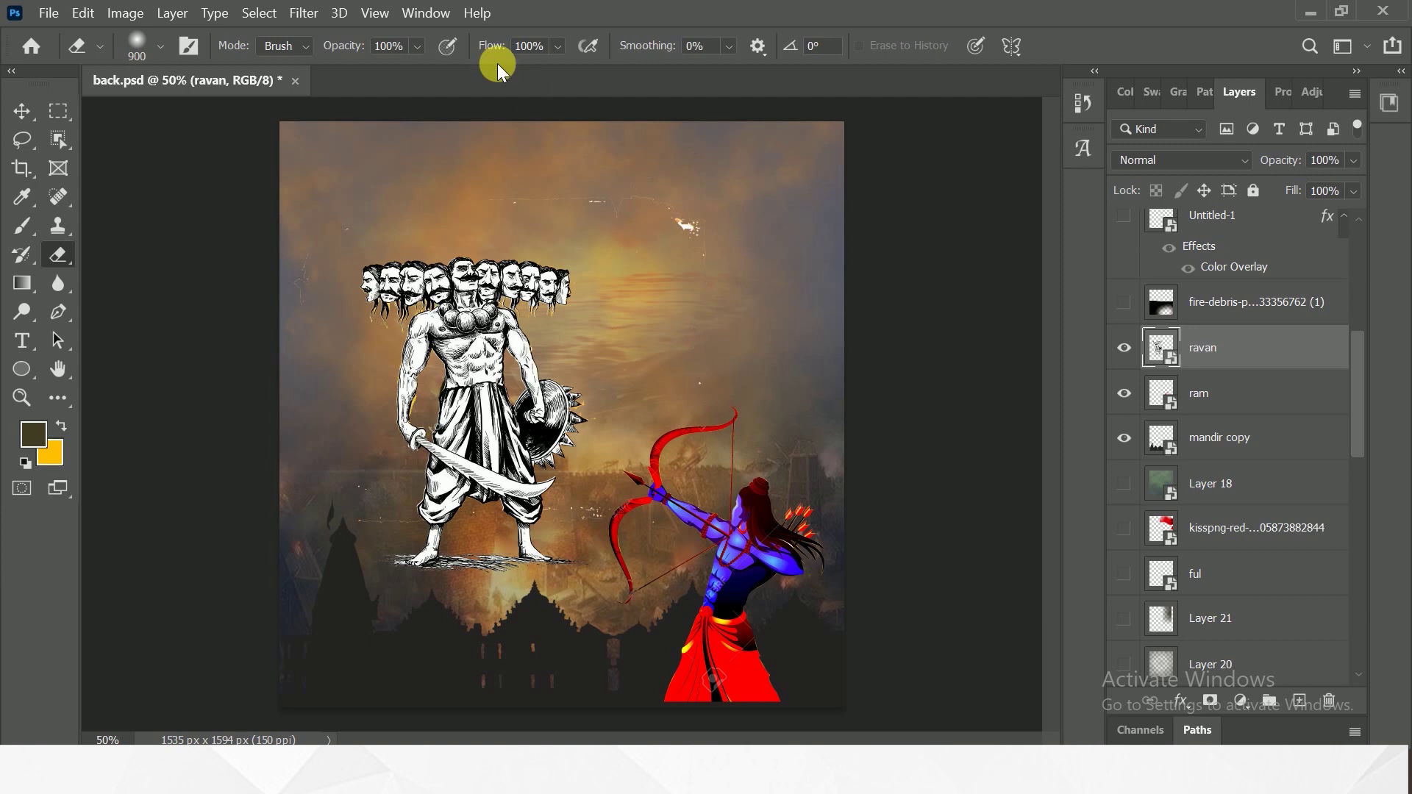
left_click(159, 51)
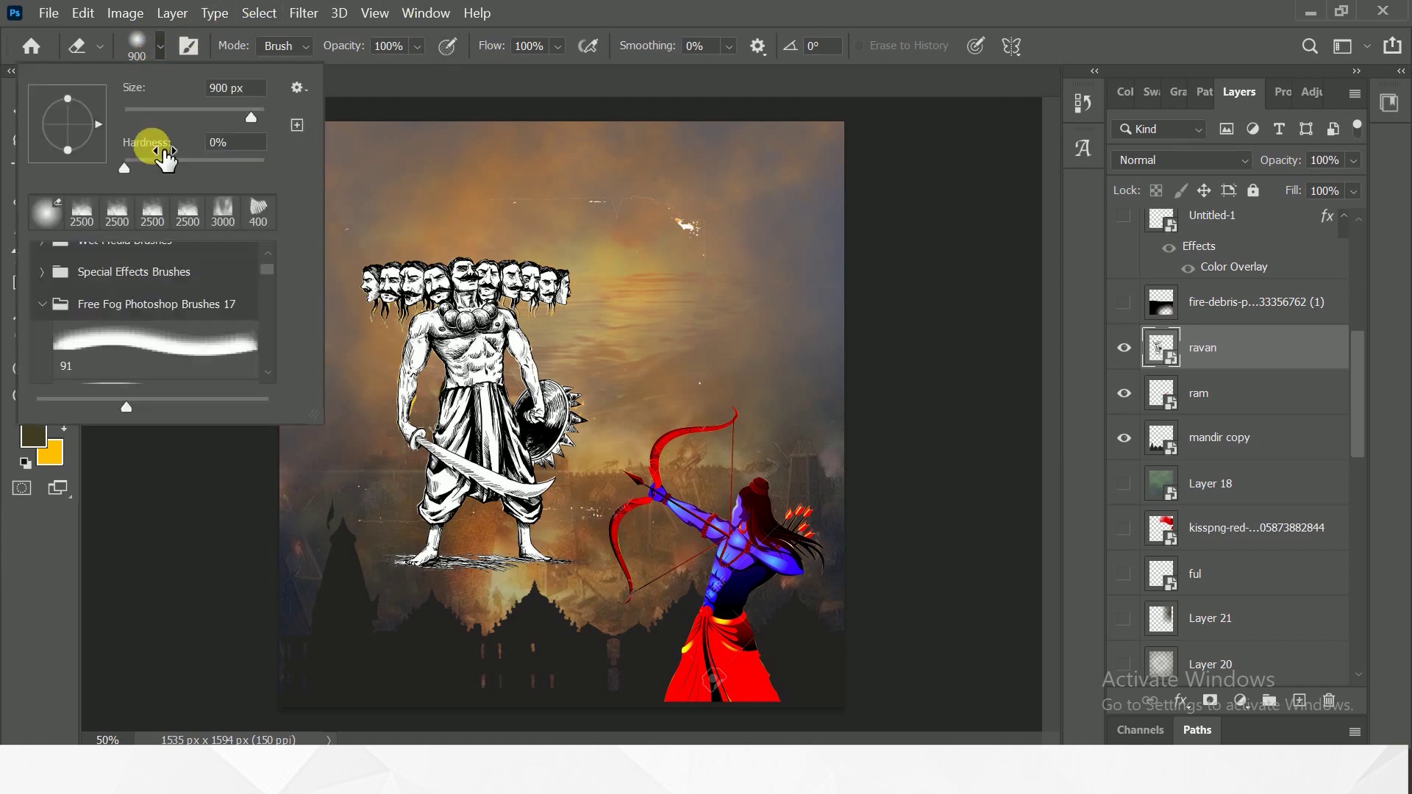
left_click(161, 46)
key("bracketleft")
key("bracketleft")
key("bracketleft")
key("ctrl+j")
mouse_move(709, 258)
left_mouse_down()
mouse_move(566, 226)
mouse_move(399, 254)
mouse_move(854, 324)
mouse_move(821, 389)
mouse_move(709, 462)
mouse_move(600, 672)
mouse_move(640, 544)
mouse_move(668, 553)
mouse_move(394, 513)
mouse_move(412, 548)
mouse_move(397, 504)
left_mouse_up()
Step: Shift the Ravan figure left and down, then select the ravan copy layer
left_click(24, 129)
mouse_move(488, 350)
left_mouse_down()
mouse_move(451, 395)
mouse_move(451, 380)
left_mouse_up()
left_click(1333, 344)
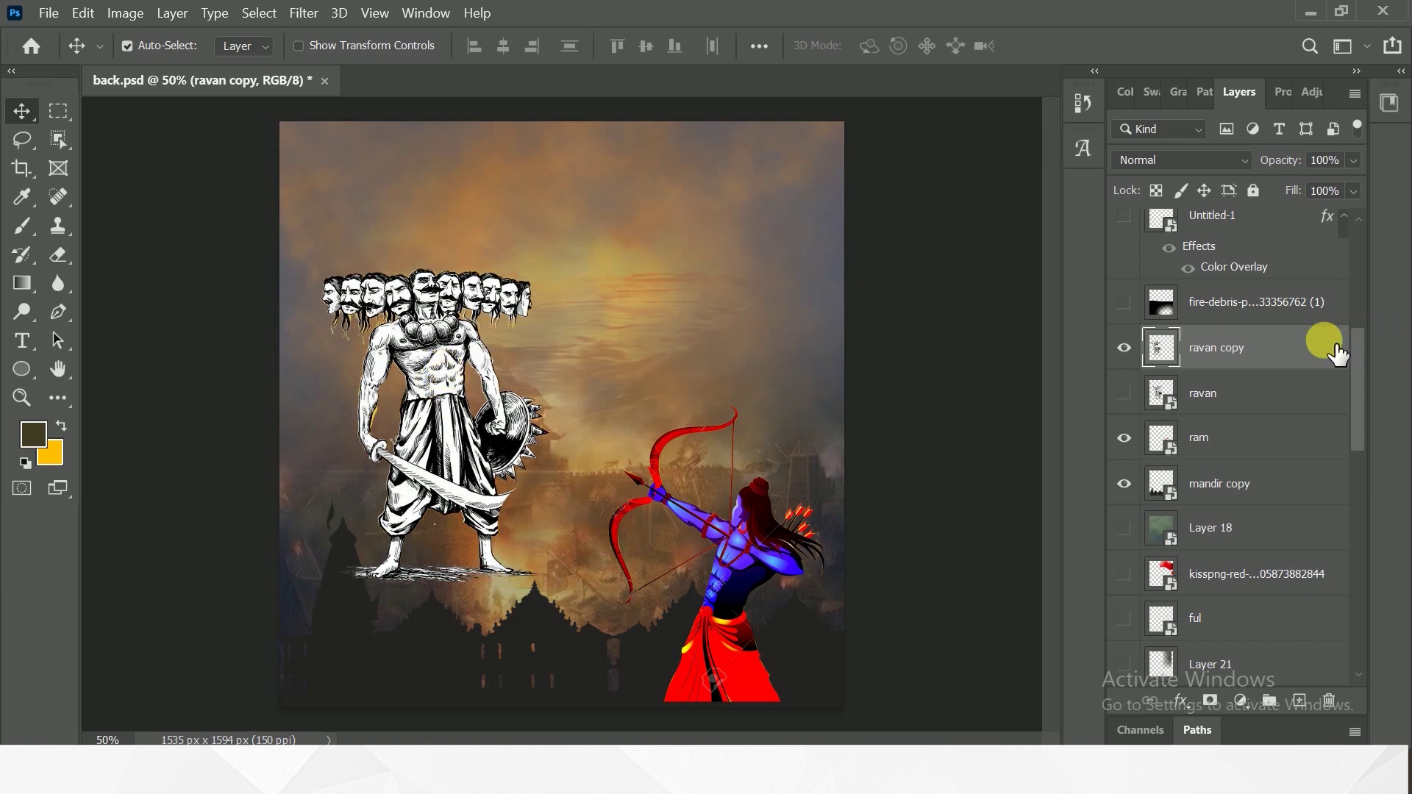
Step: Give the ravan copy layer a #333333 dark grey Color Overlay to make a silhouette
double_click(1333, 347)
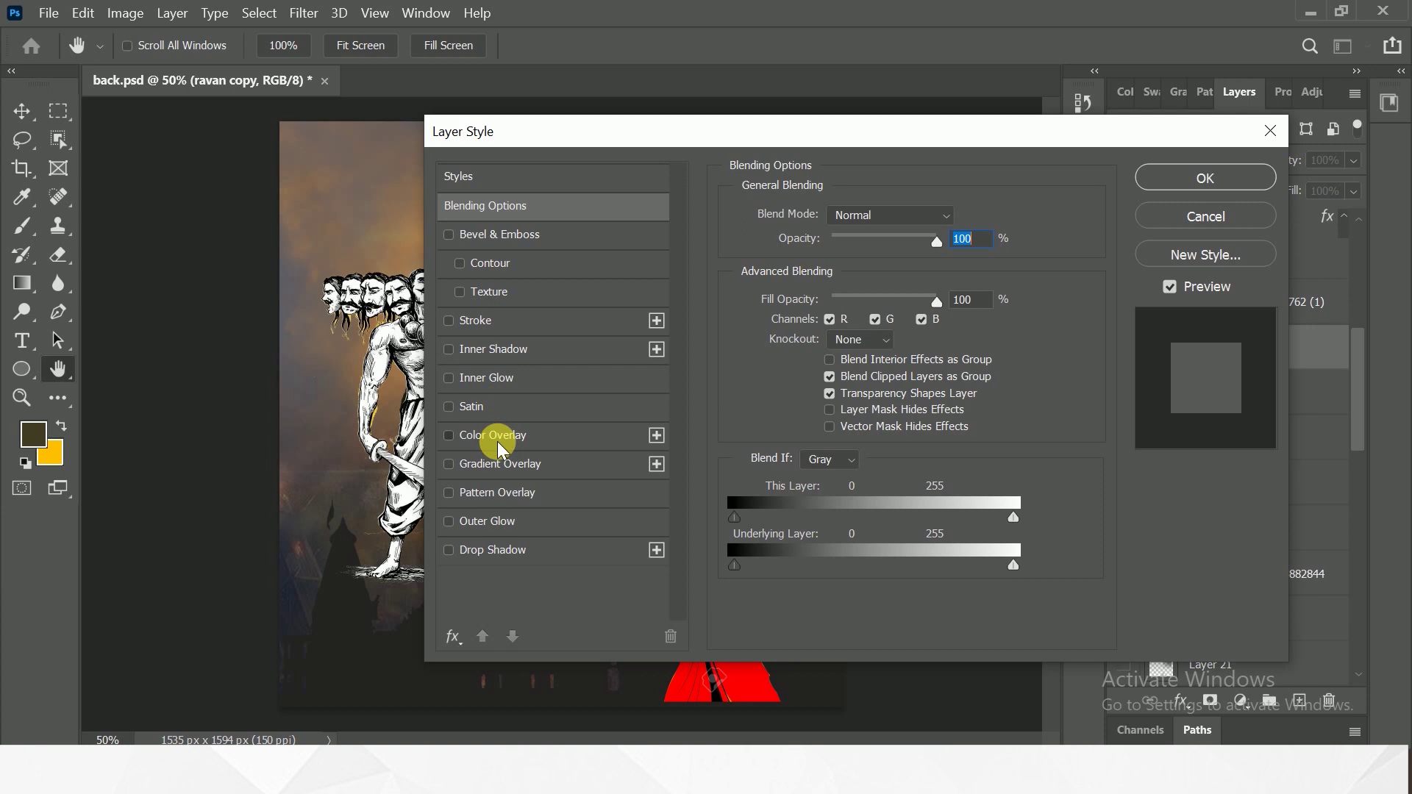
left_click(496, 438)
left_click(1188, 179)
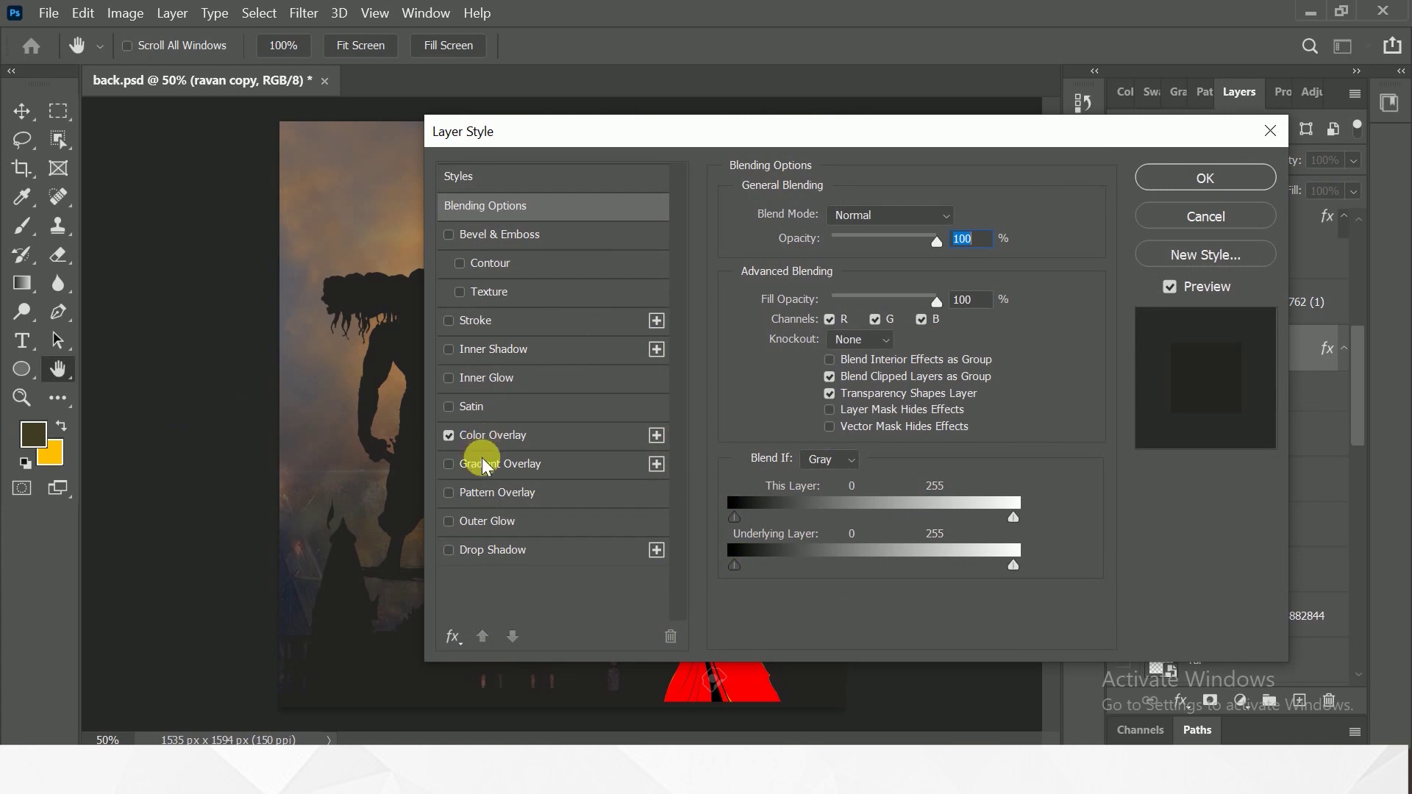
left_click(494, 435)
left_click(951, 221)
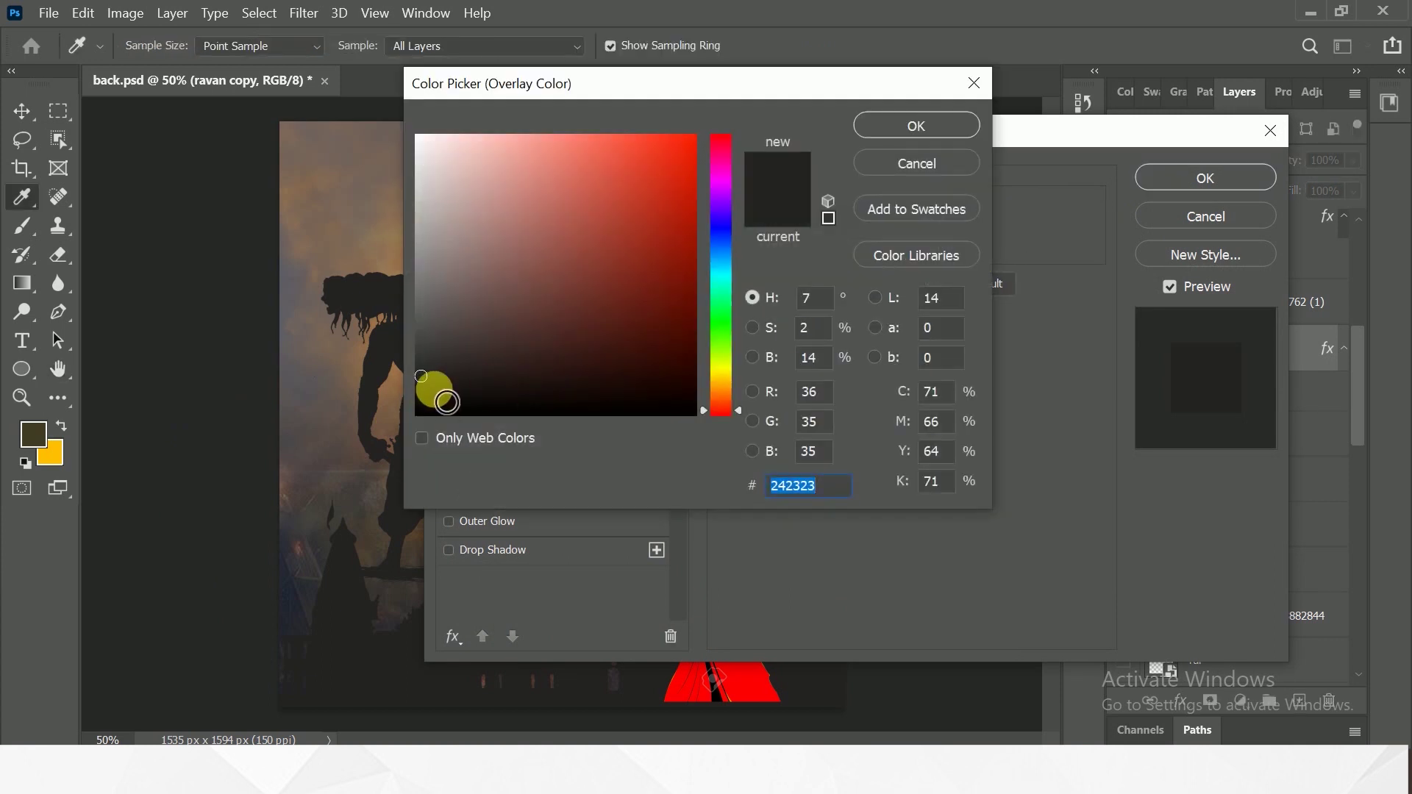
left_click_drag(423, 377, 416, 366)
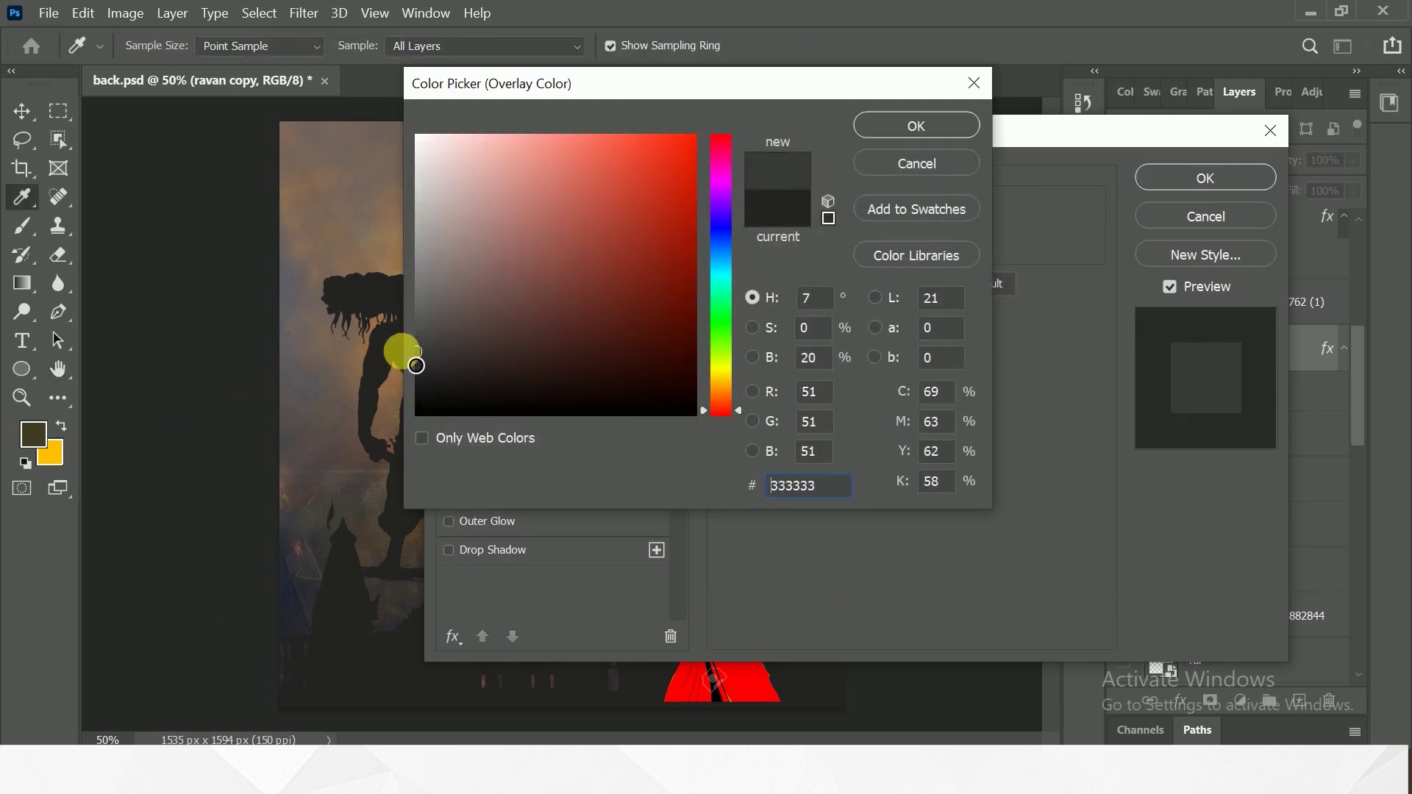
left_click(872, 121)
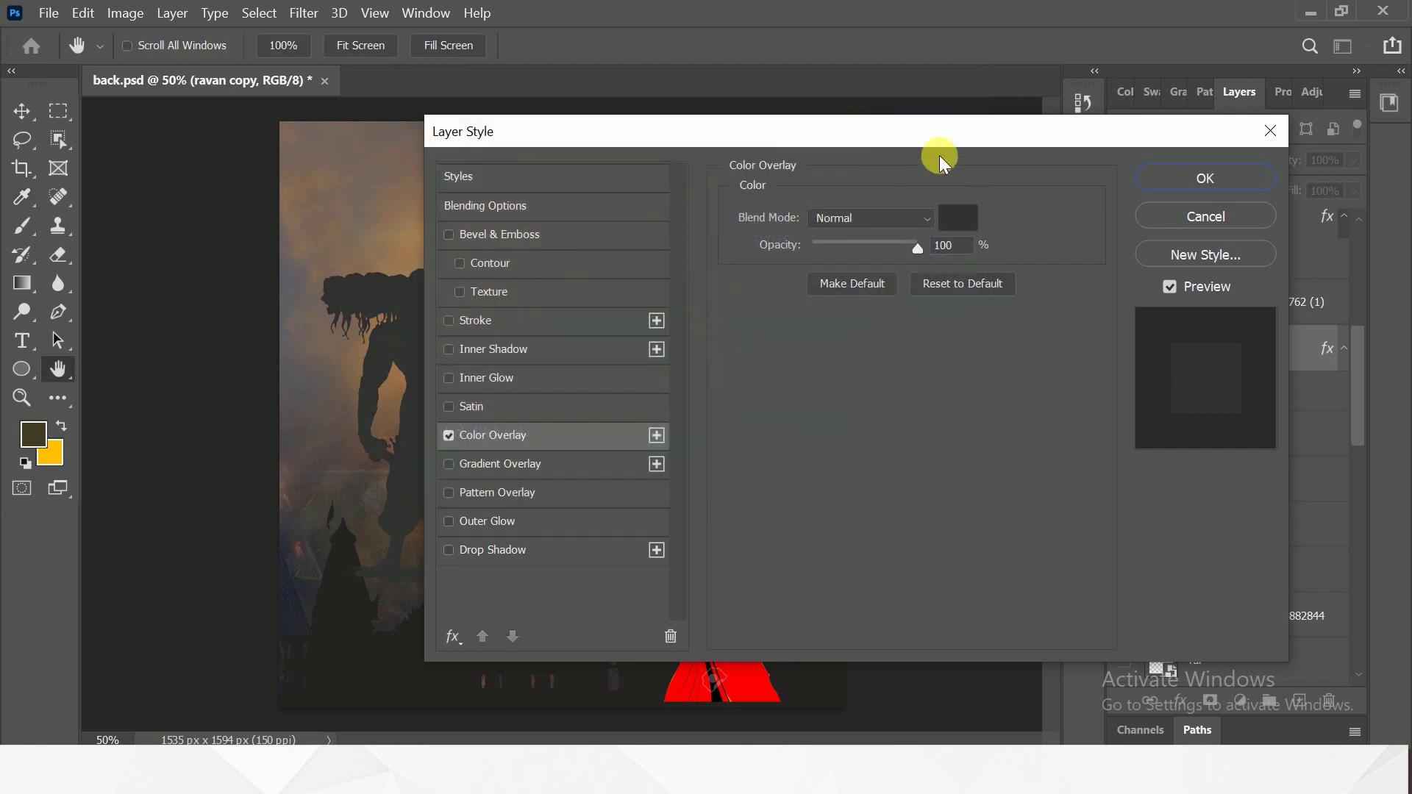
left_click(1169, 178)
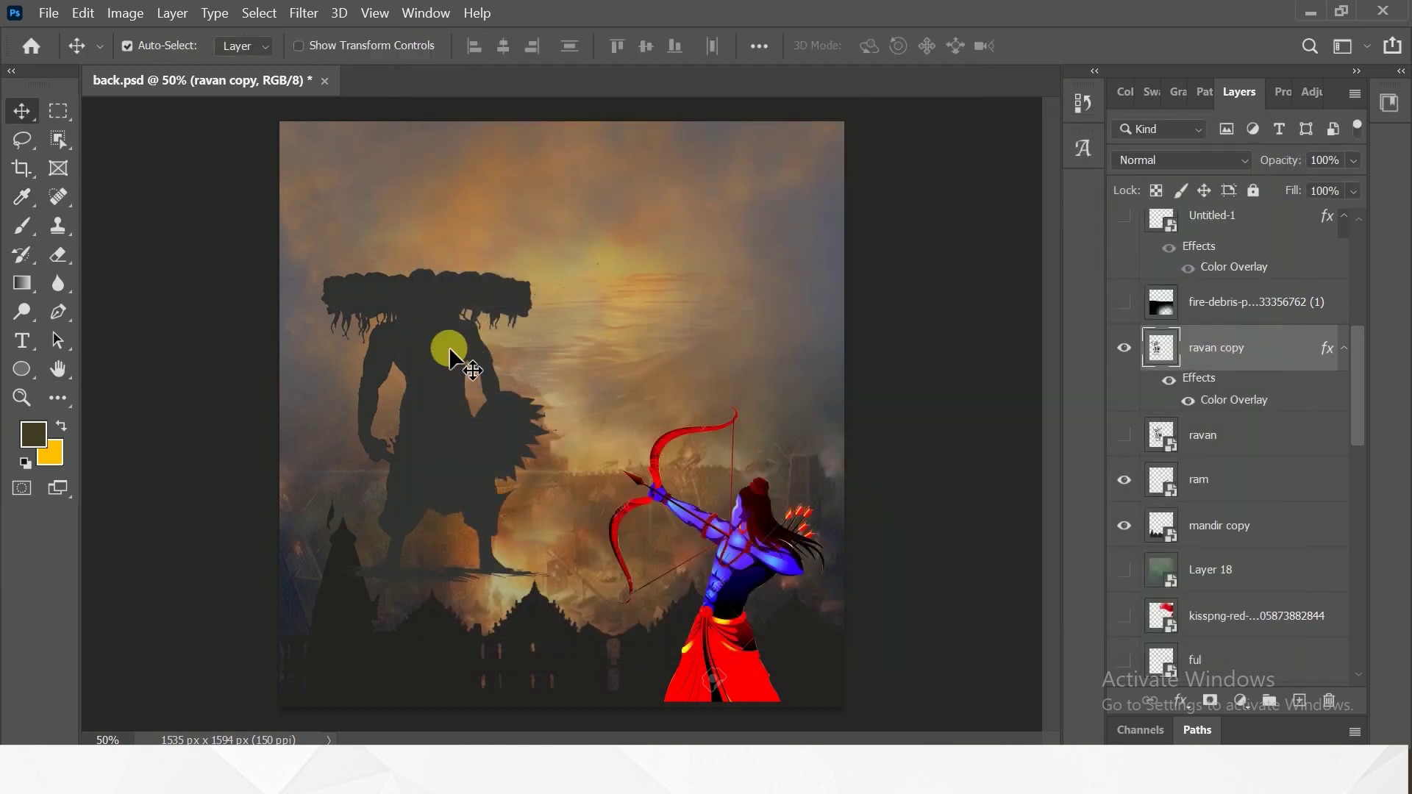
Step: Nudge the Ravan silhouette left and move ravan copy below mandir copy
left_click_drag(449, 348, 431, 354)
left_click_drag(1255, 351, 1255, 537)
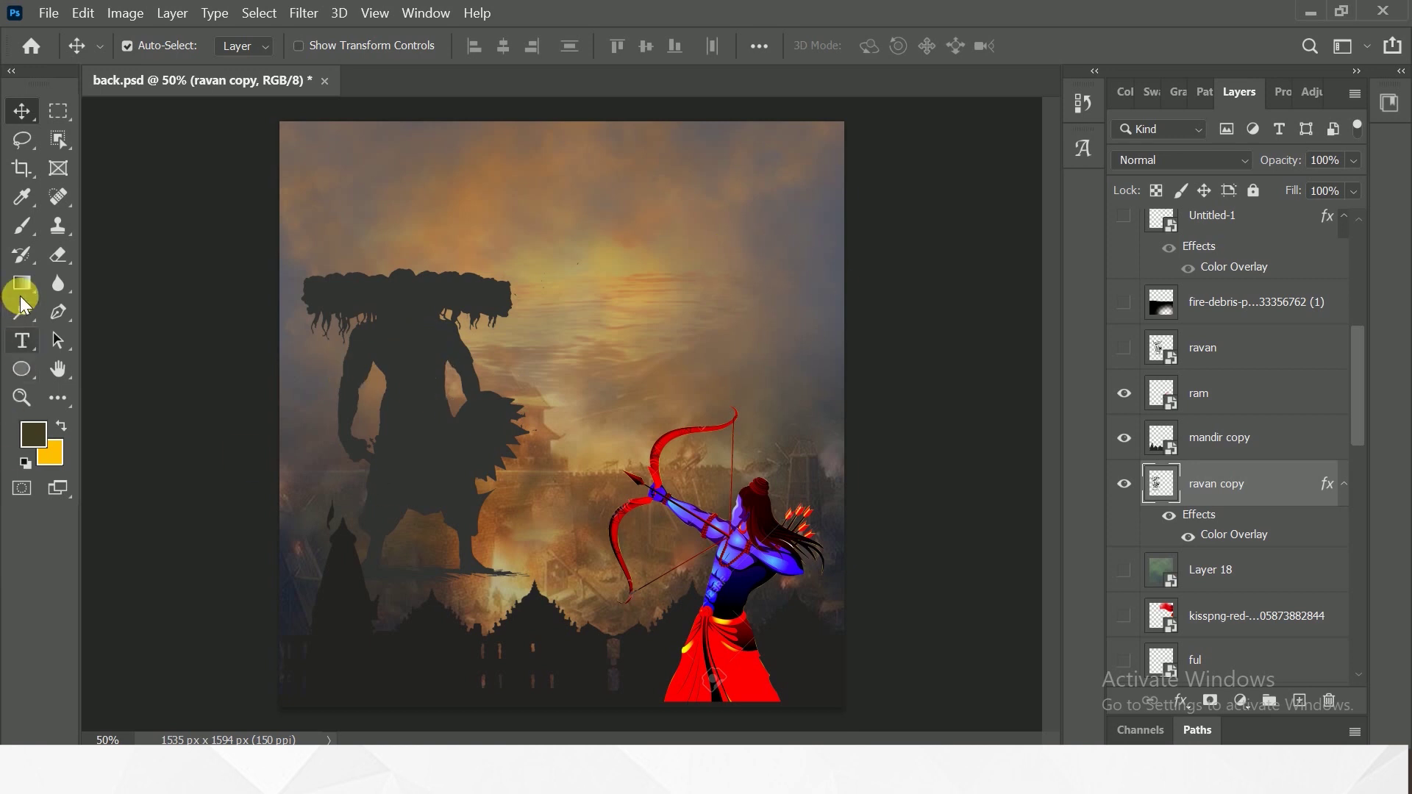
right_click(24, 371)
left_click(140, 365)
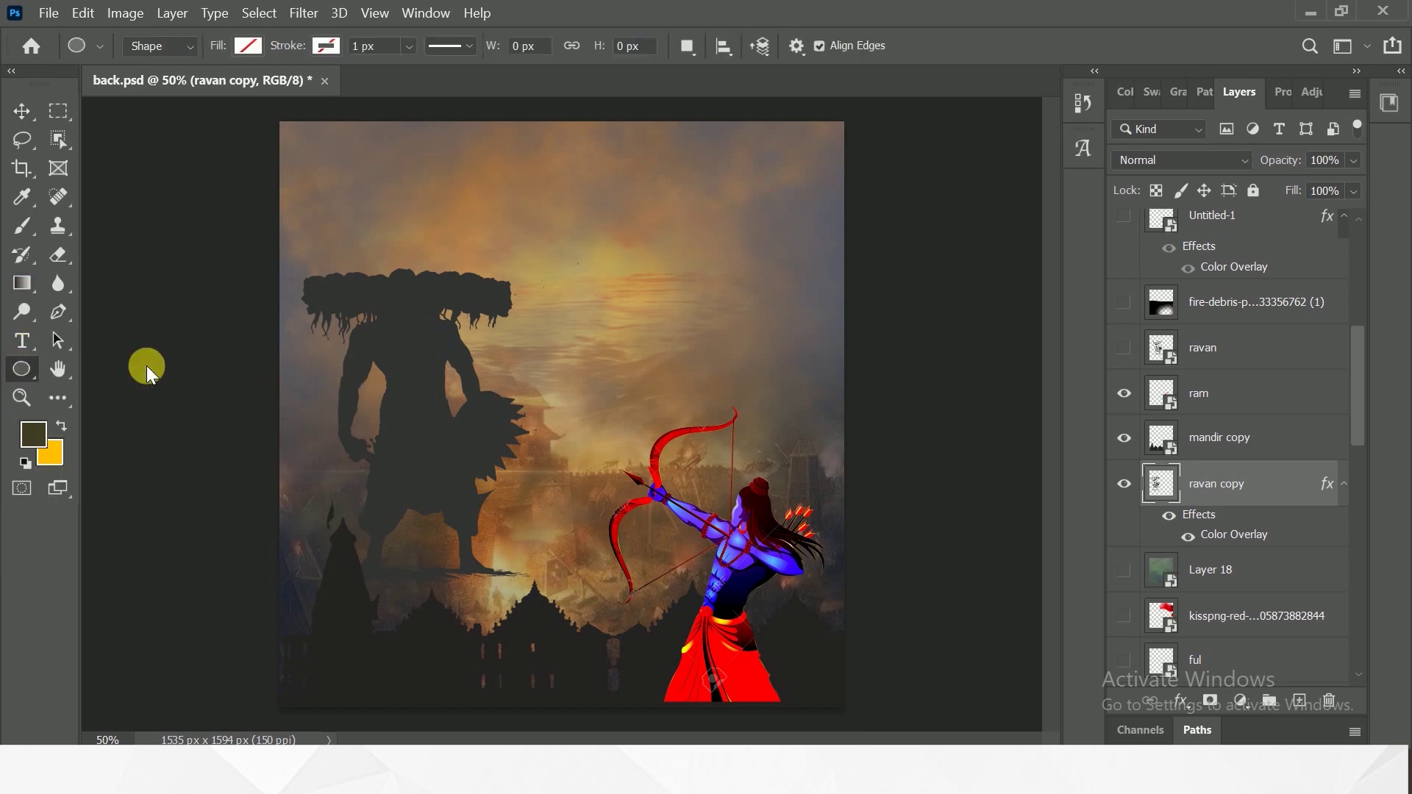
left_click(57, 110)
right_click(57, 111)
left_click(147, 104)
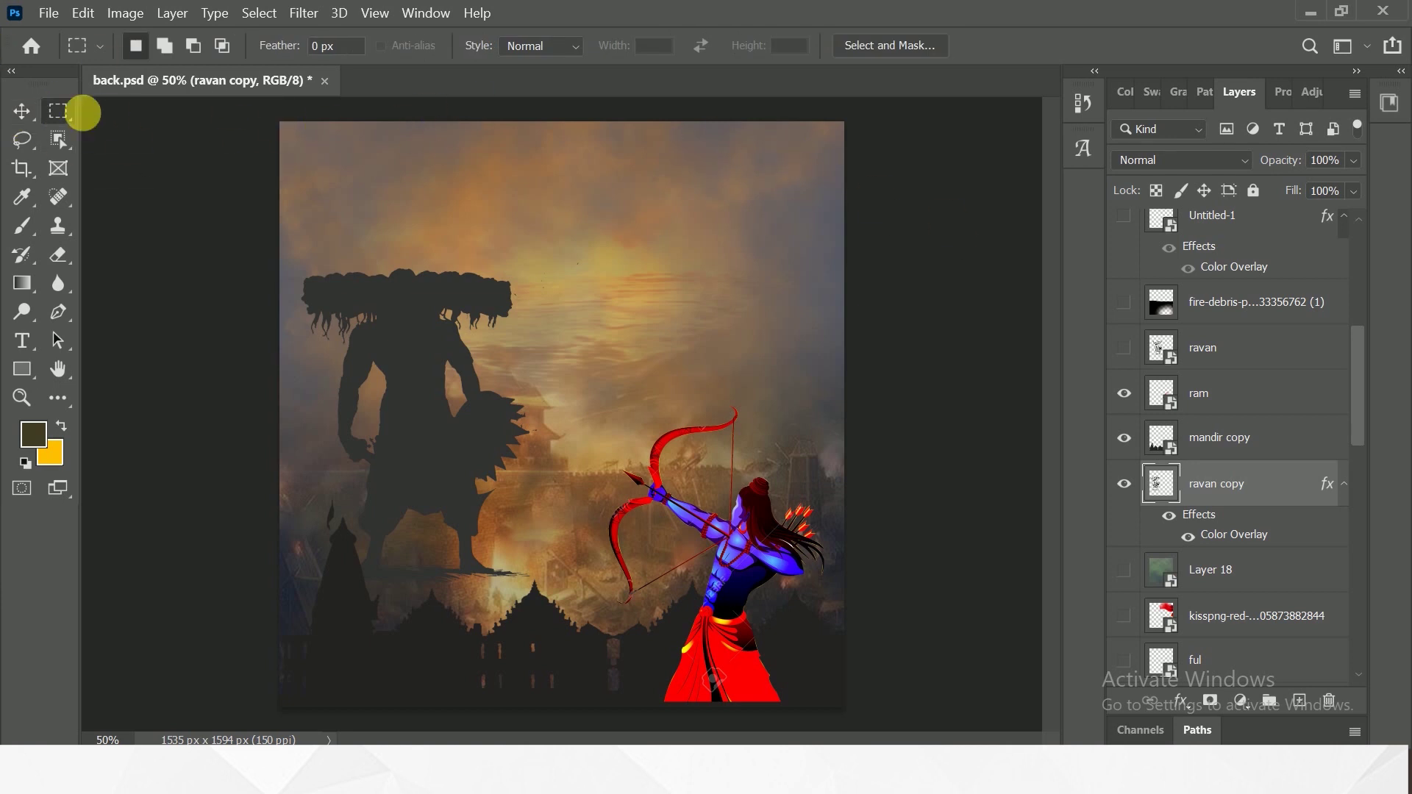
Step: Fill a tall top-right strip dark olive on a new layer using a 2500 px brush
left_click_drag(665, 122, 826, 504)
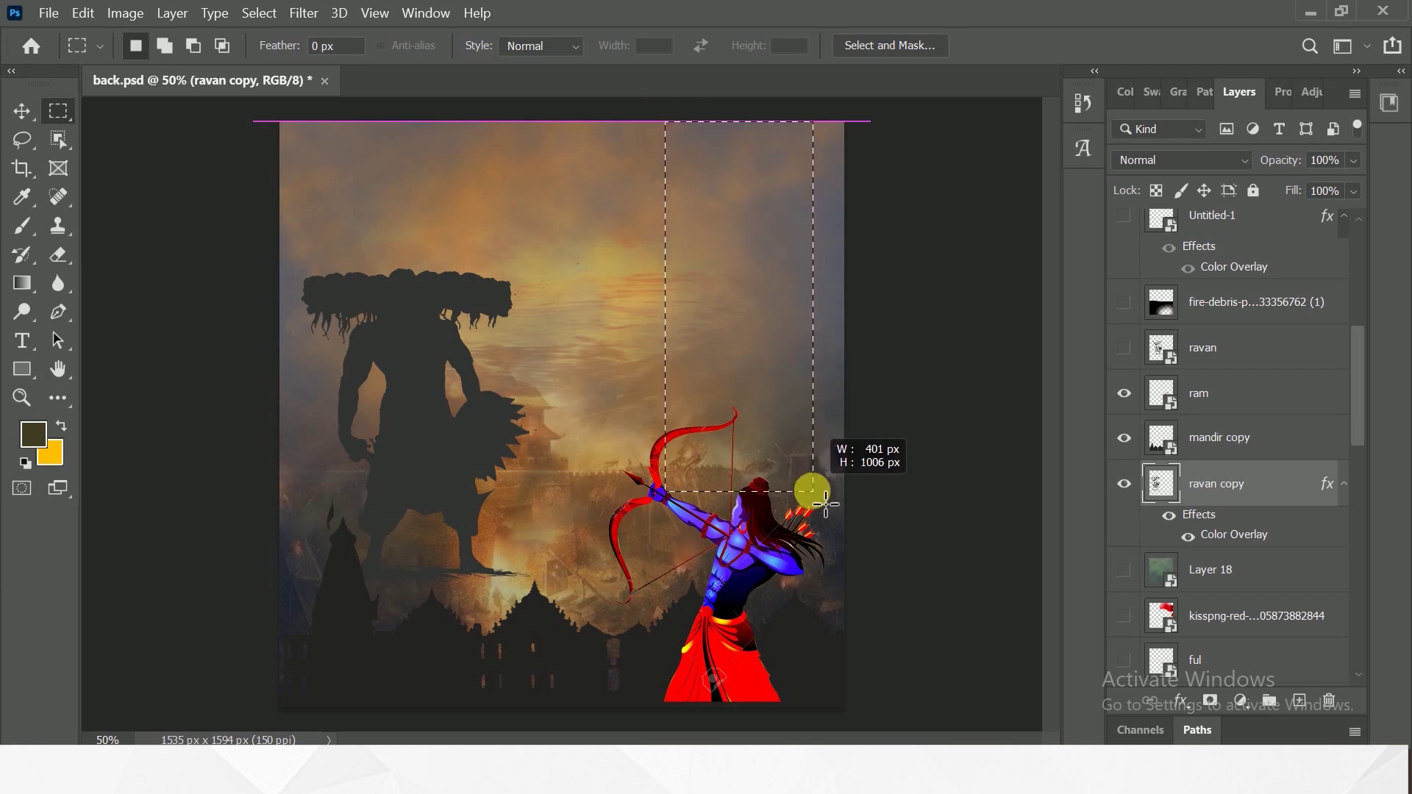
left_click_drag(827, 505, 827, 506)
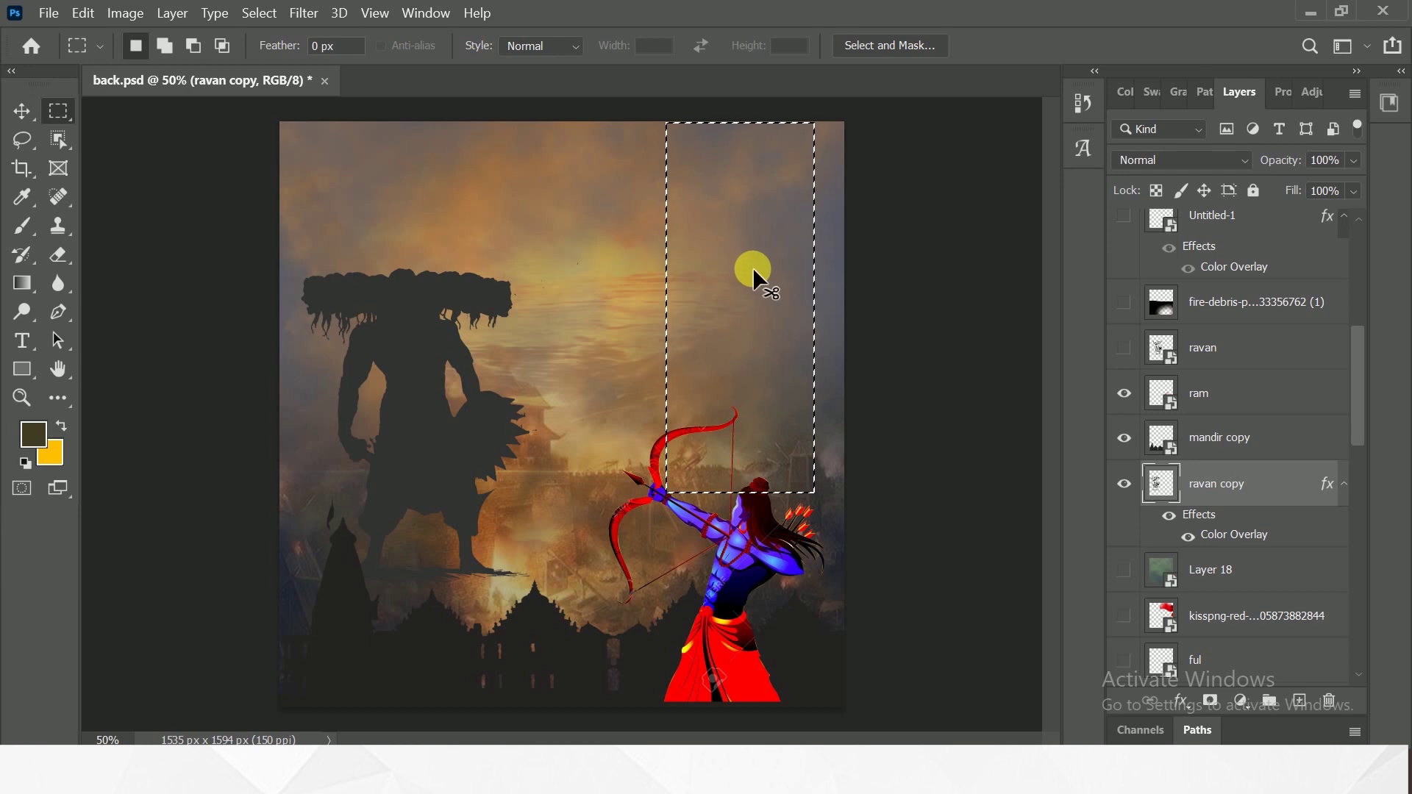
key("ctrl+d")
left_click_drag(657, 119, 823, 514)
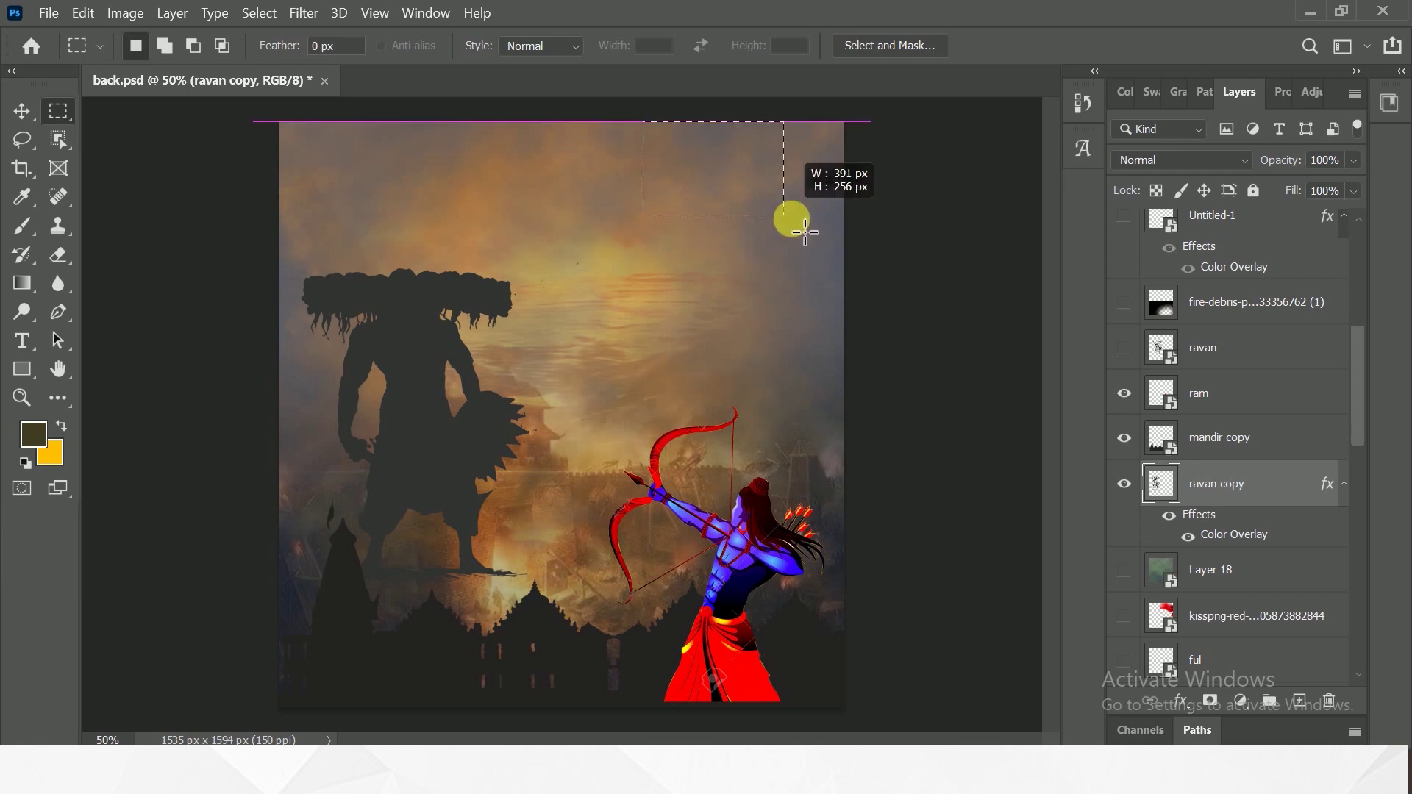
left_click_drag(823, 514, 814, 504)
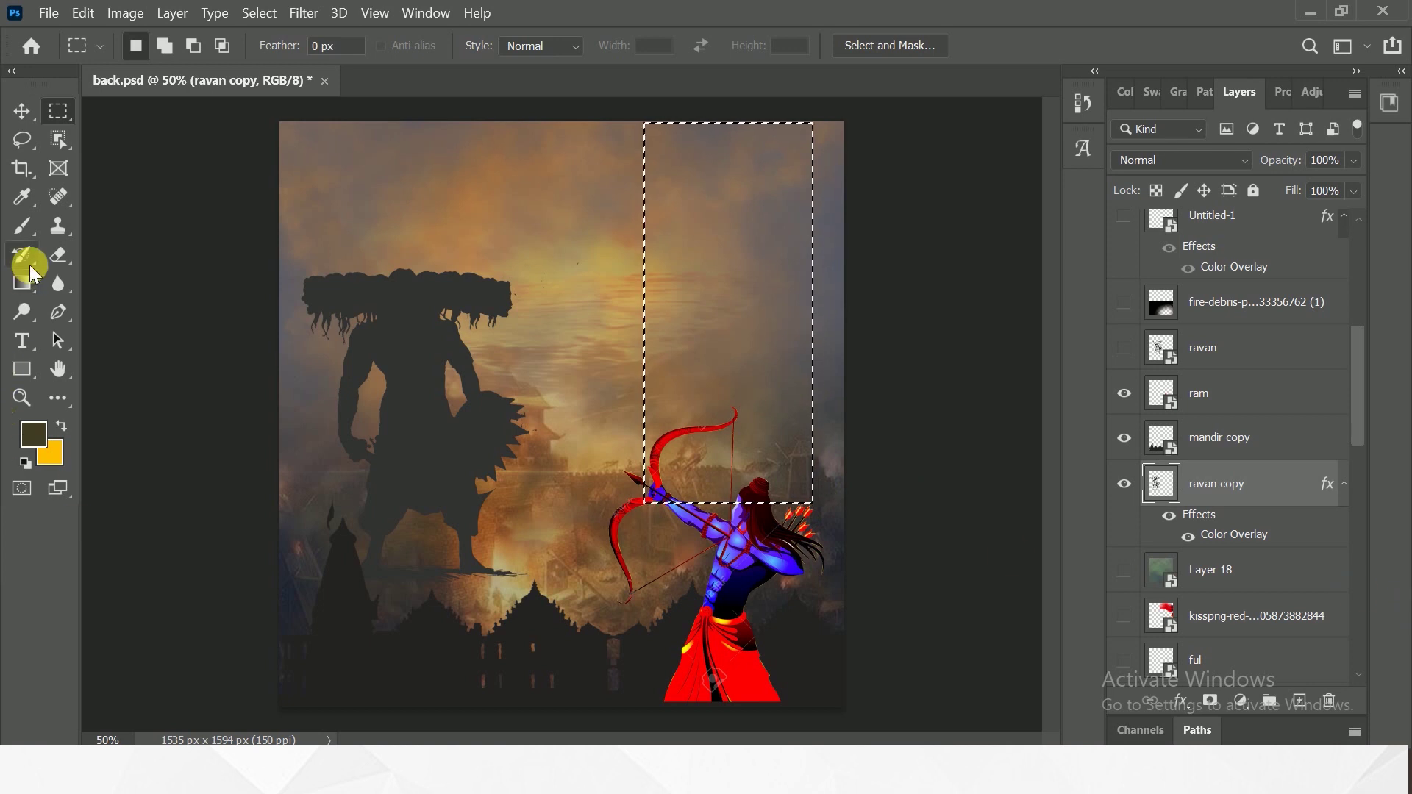
left_click(22, 226)
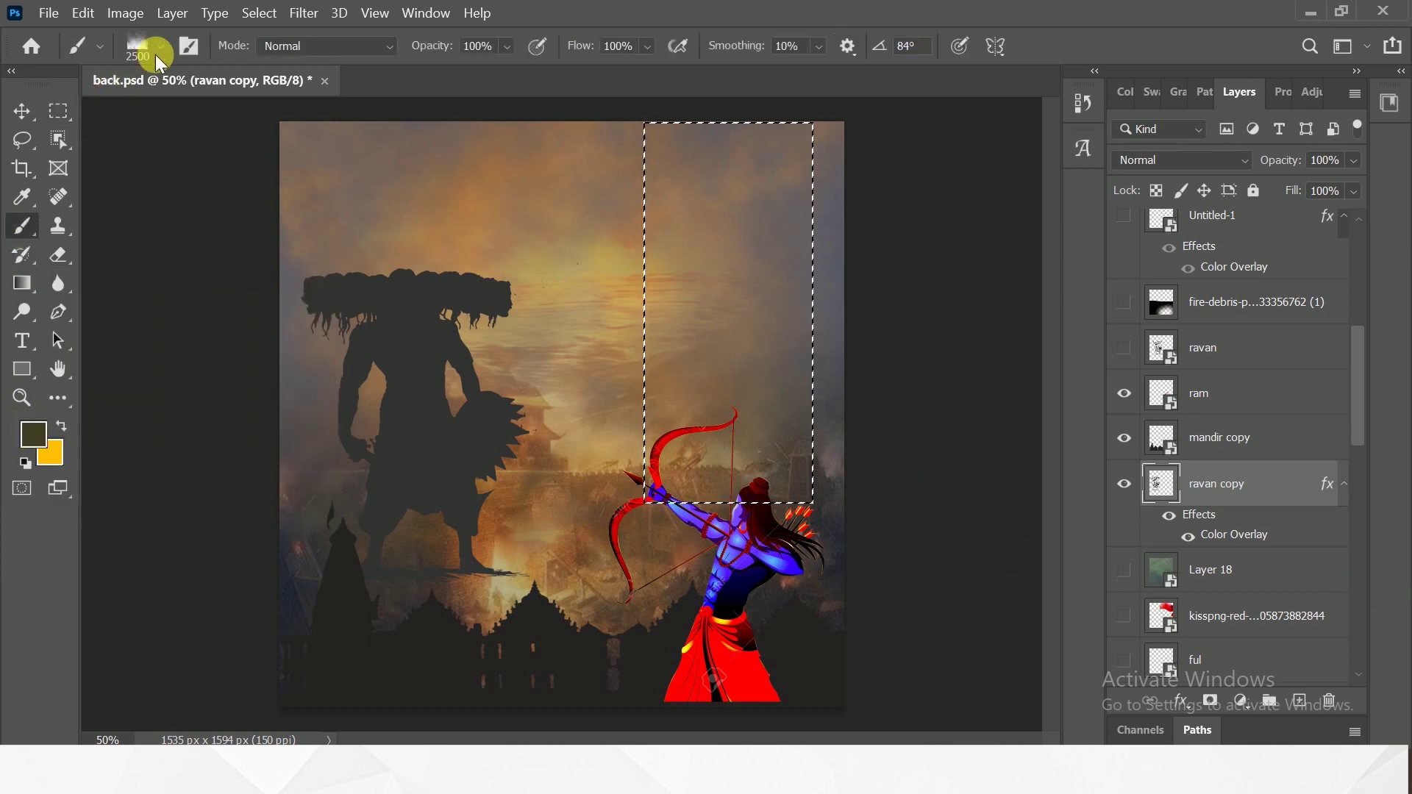
left_click(156, 47)
left_click(1311, 702)
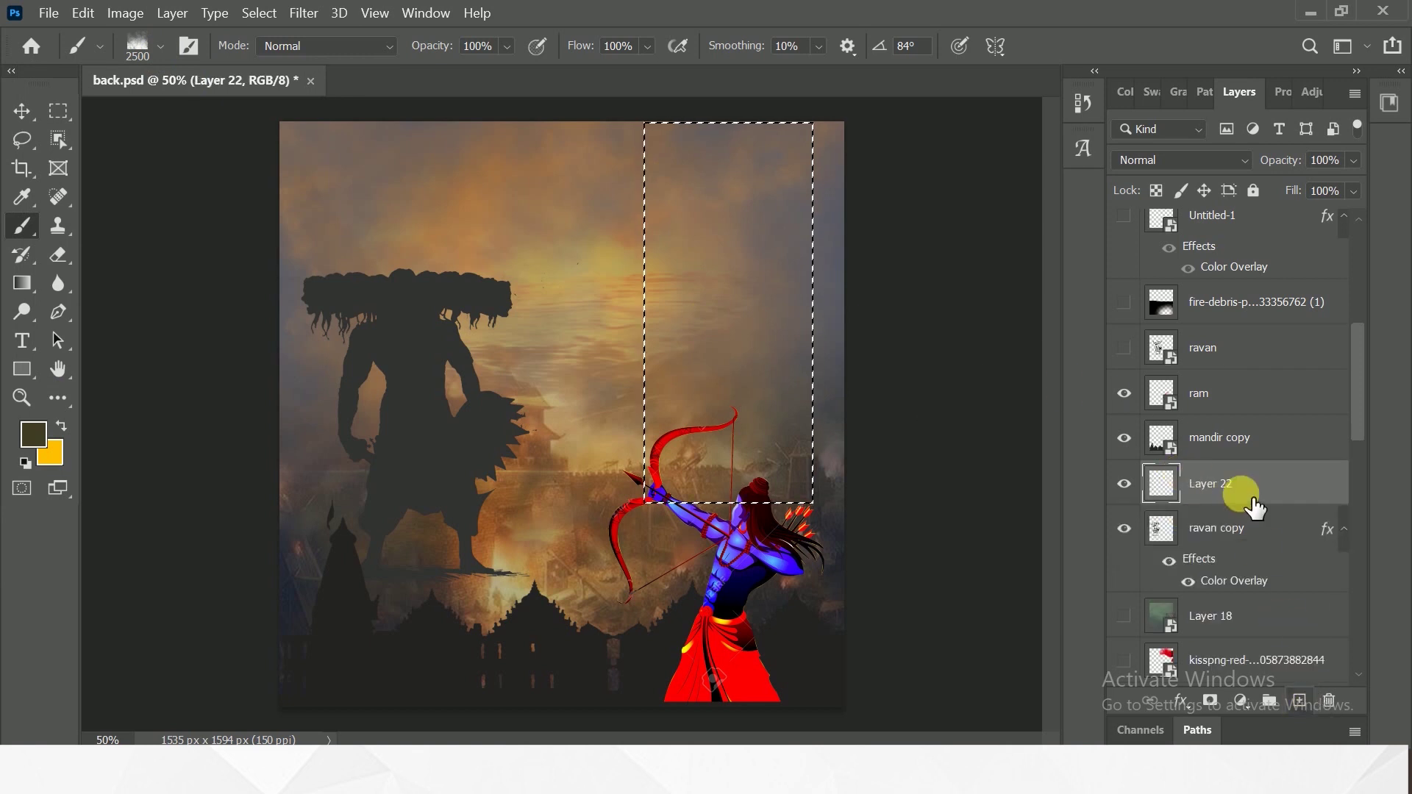
left_click(588, 359)
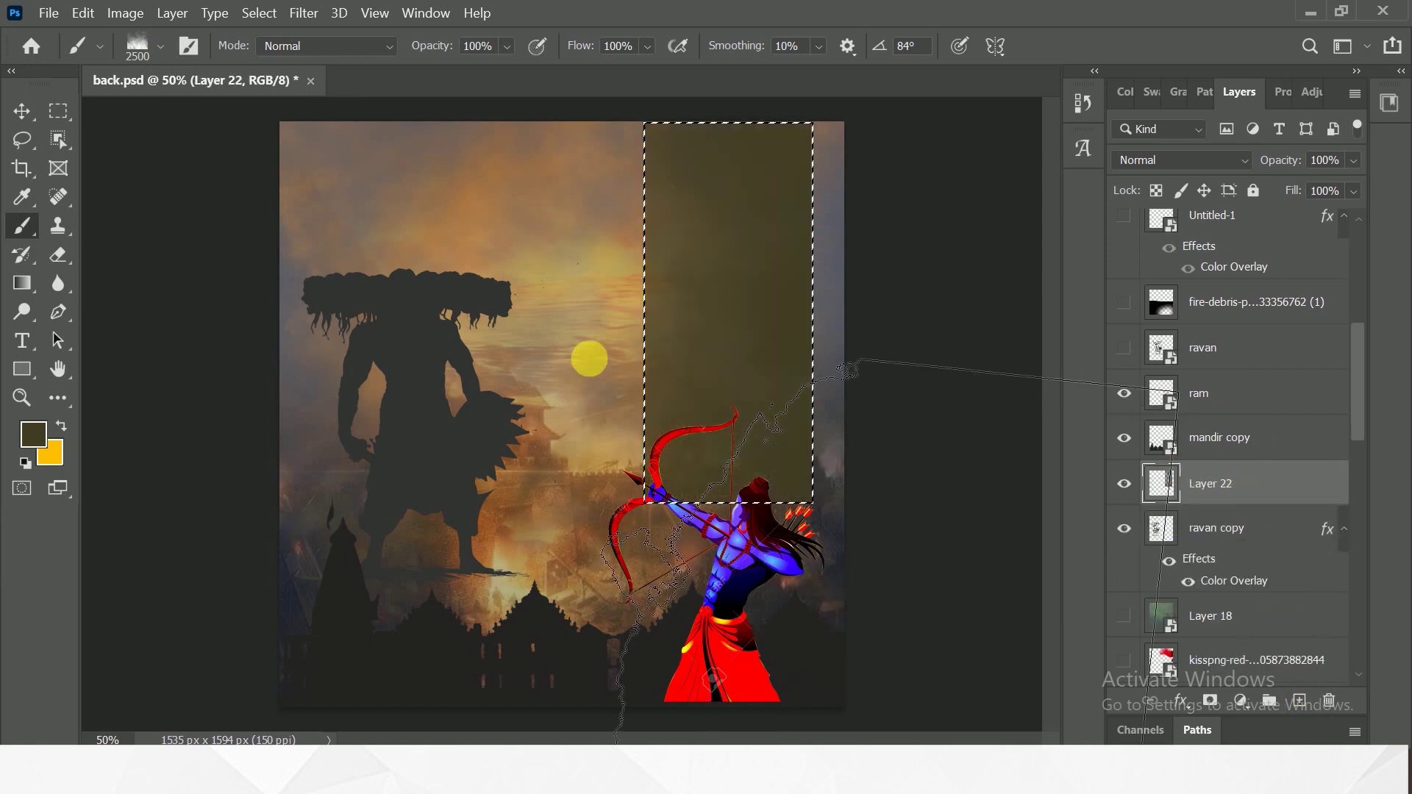
left_click(22, 112)
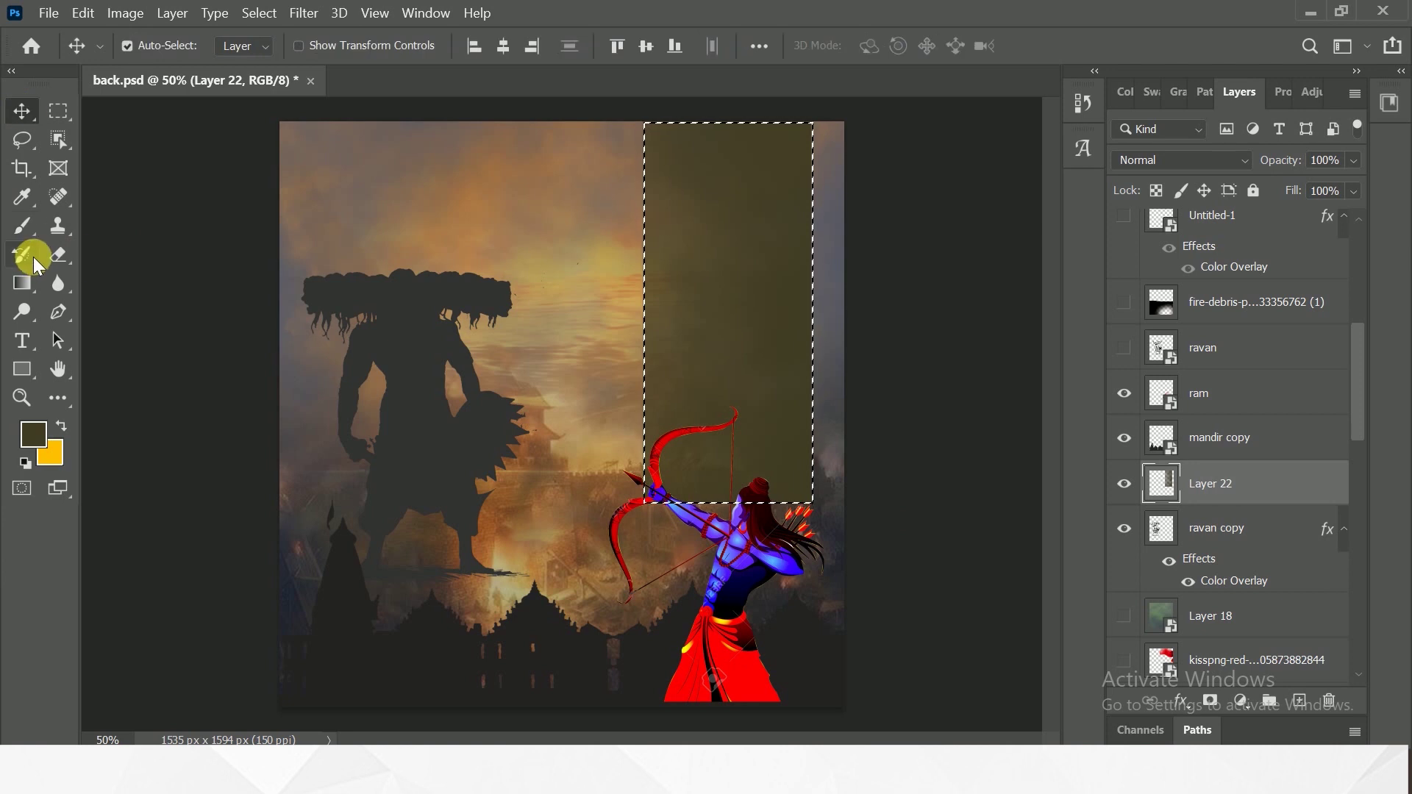
key("ctrl+d")
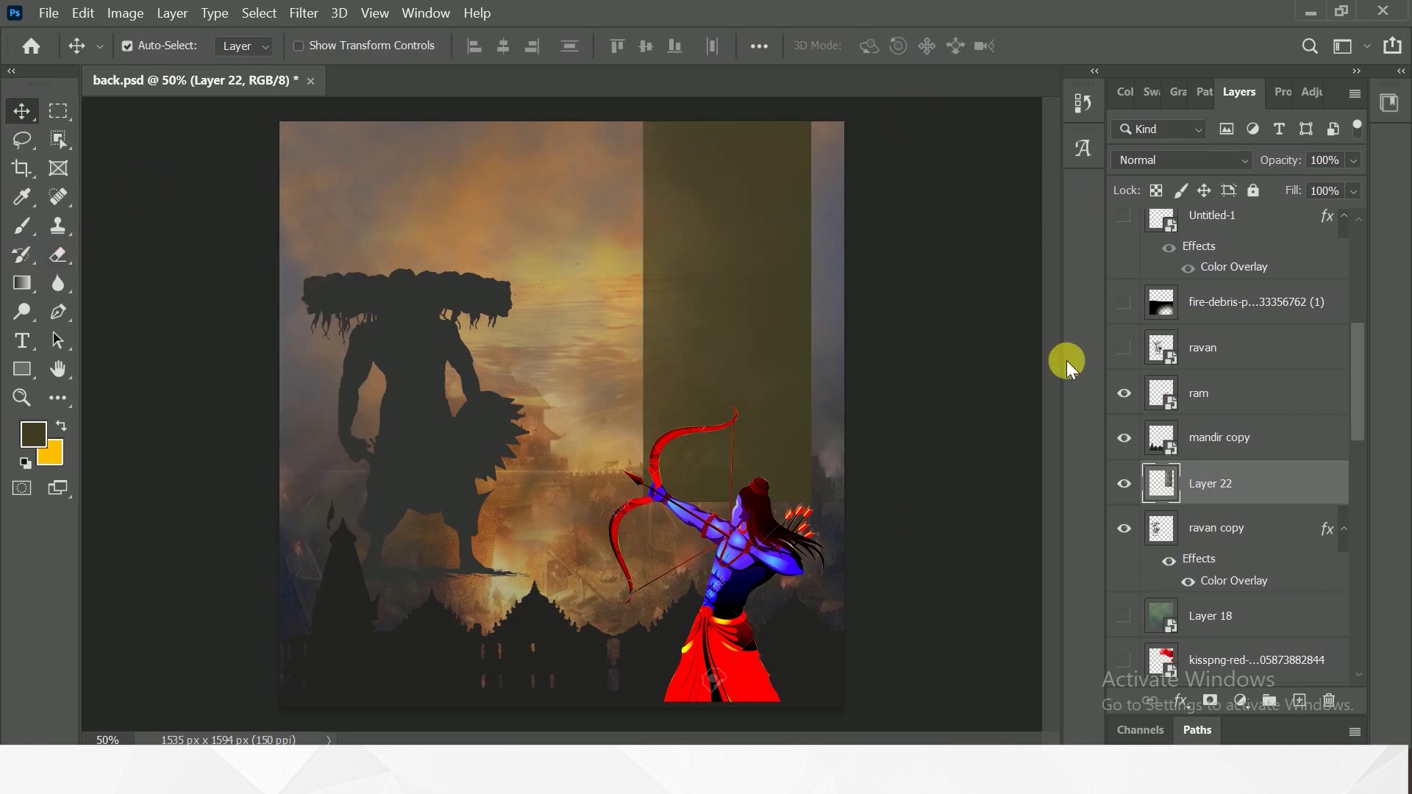
left_click(62, 255)
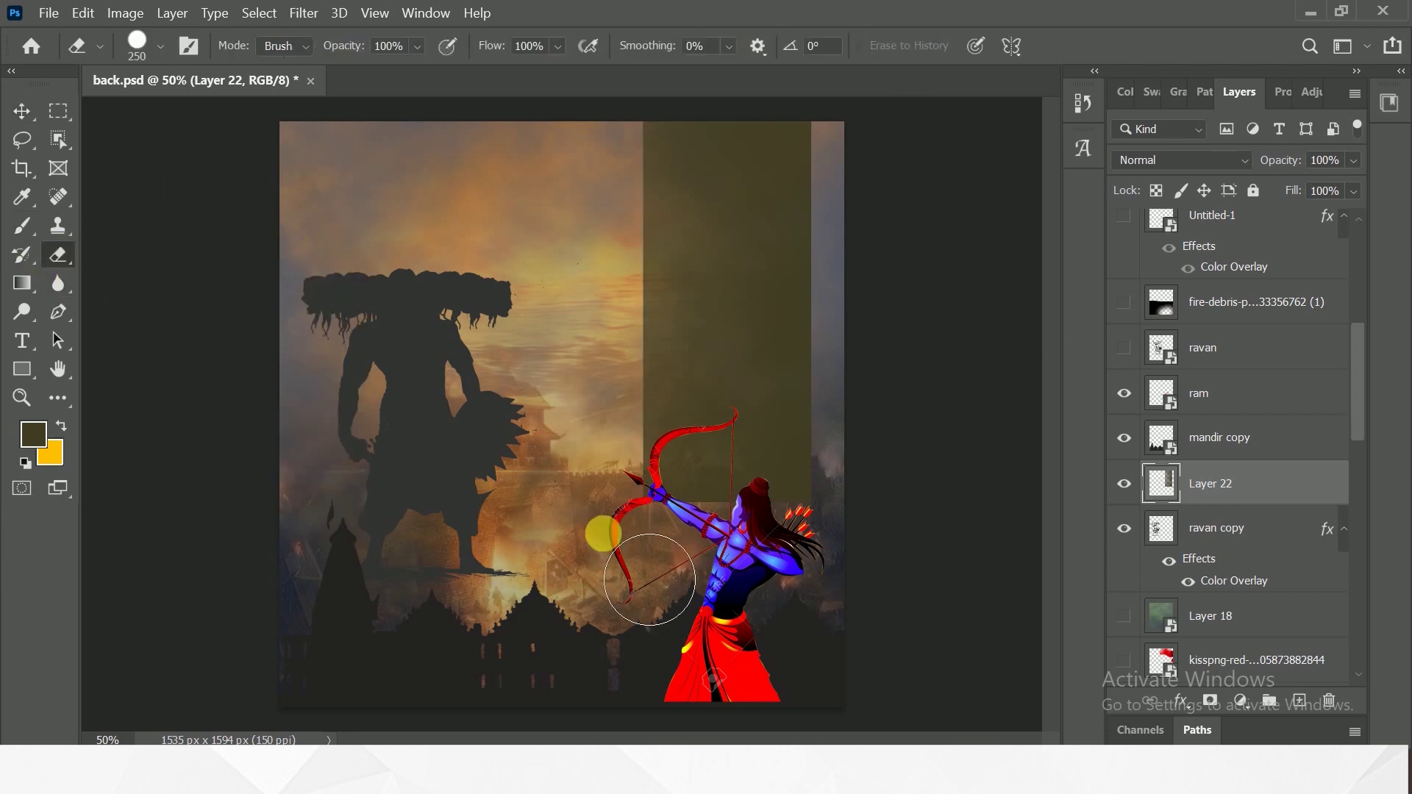
Step: Softly erase the olive band's lower edge with a 0% hardness, 1200 px eraser
left_click(164, 47)
left_click_drag(170, 166, 118, 132)
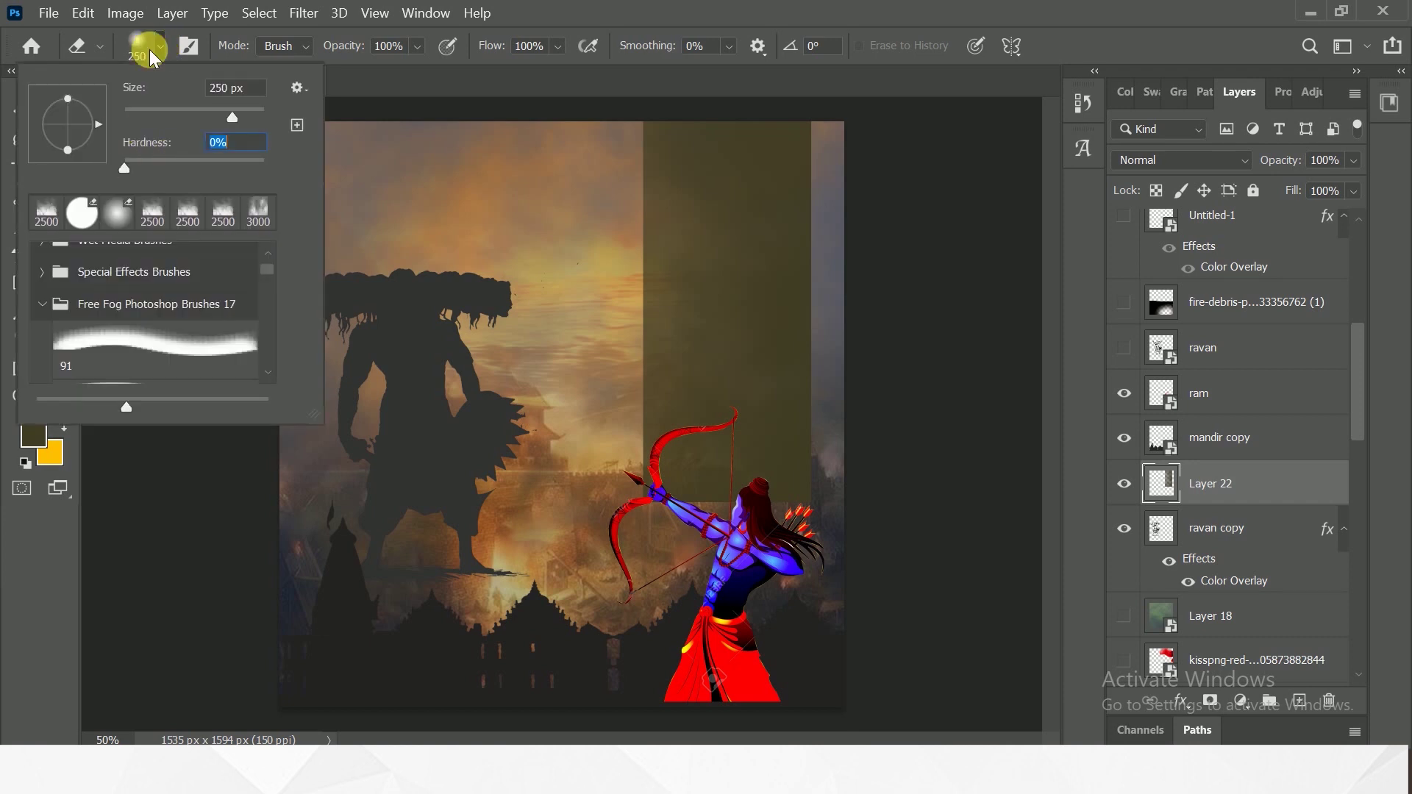
left_click(156, 34)
key("bracketright")
key("bracketright")
key("bracketright")
left_click_drag(688, 559, 846, 728)
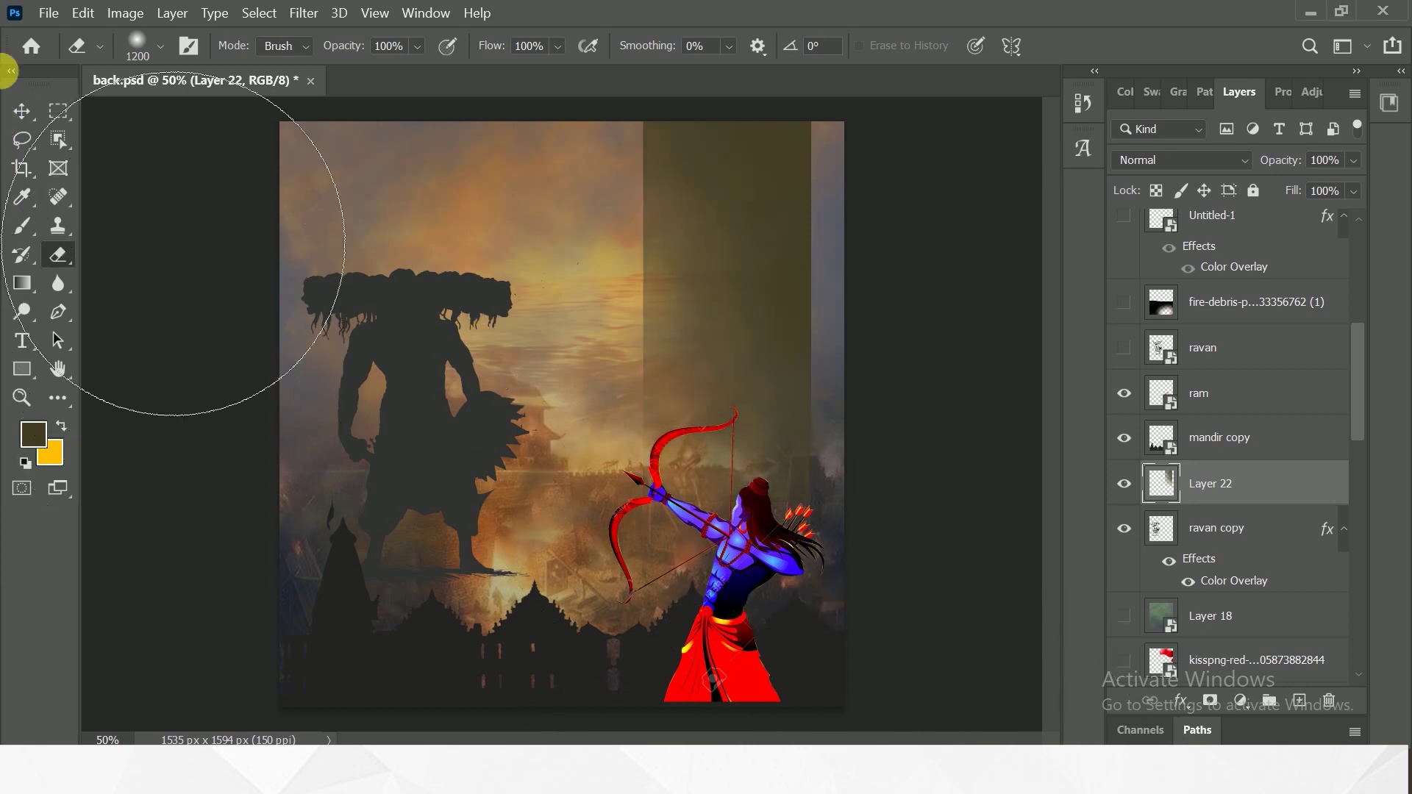
Step: Set Layer 22 to Luminosity blend at 47% fill and show the red ribbon layer
left_click(23, 110)
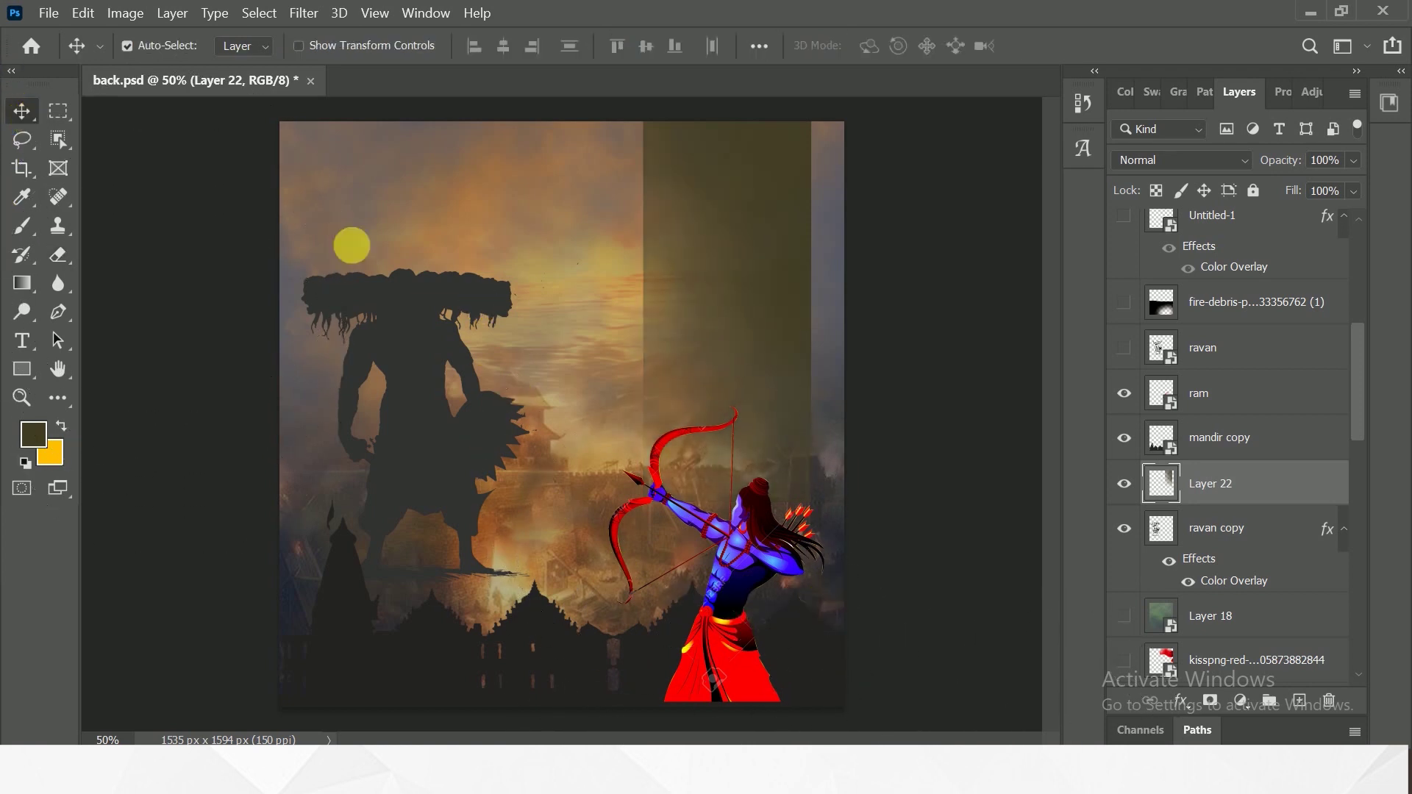
left_click(1193, 161)
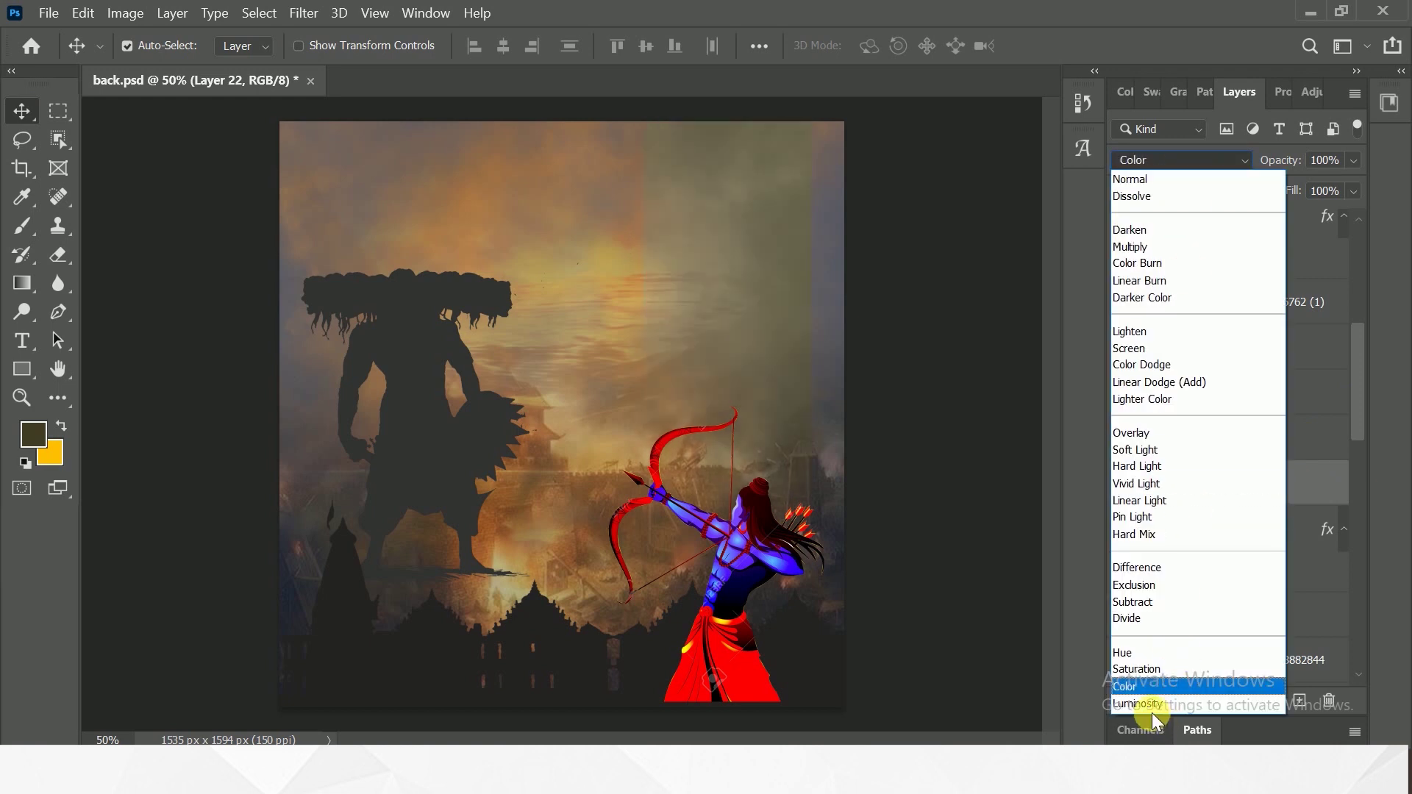
left_click(1137, 705)
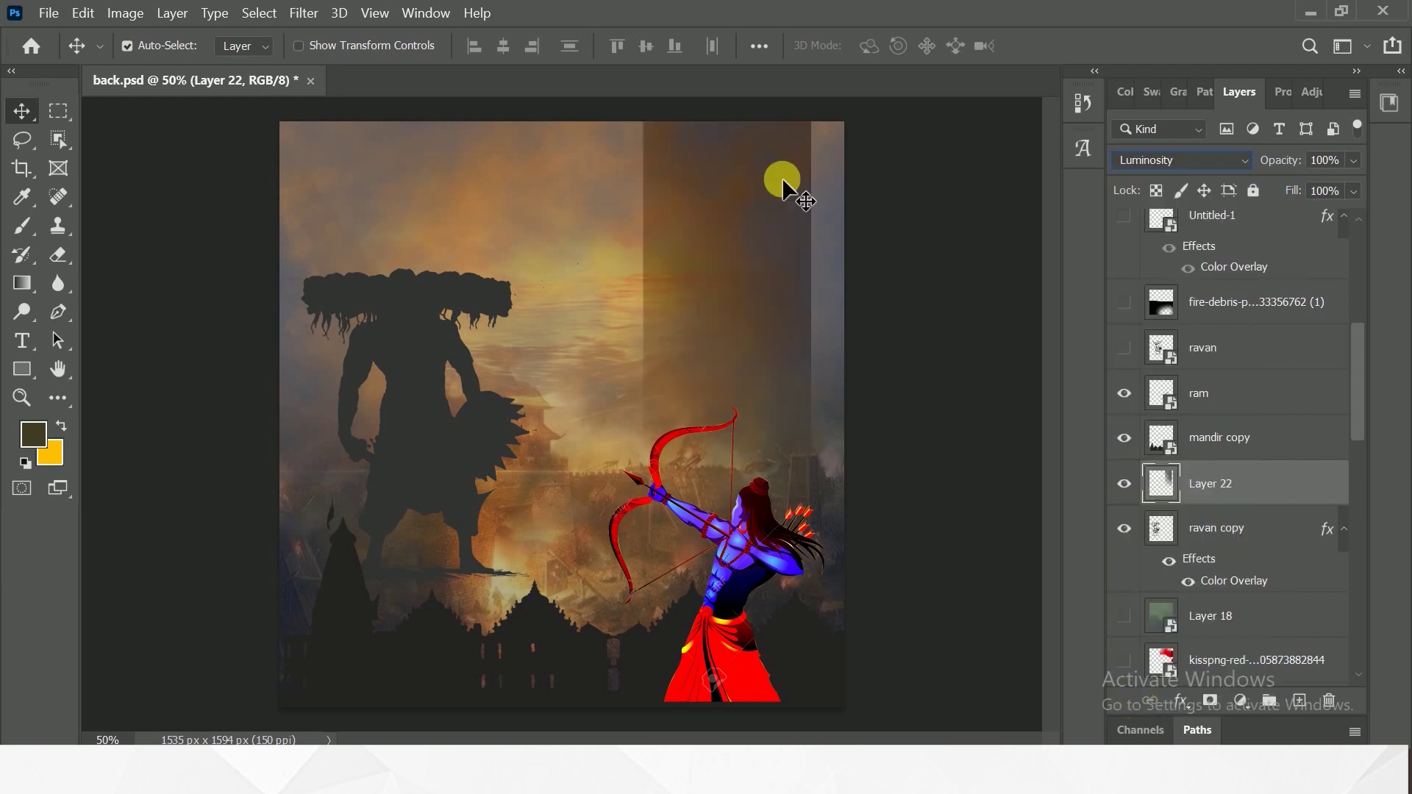
left_click(1353, 191)
left_click_drag(1313, 218, 1309, 217)
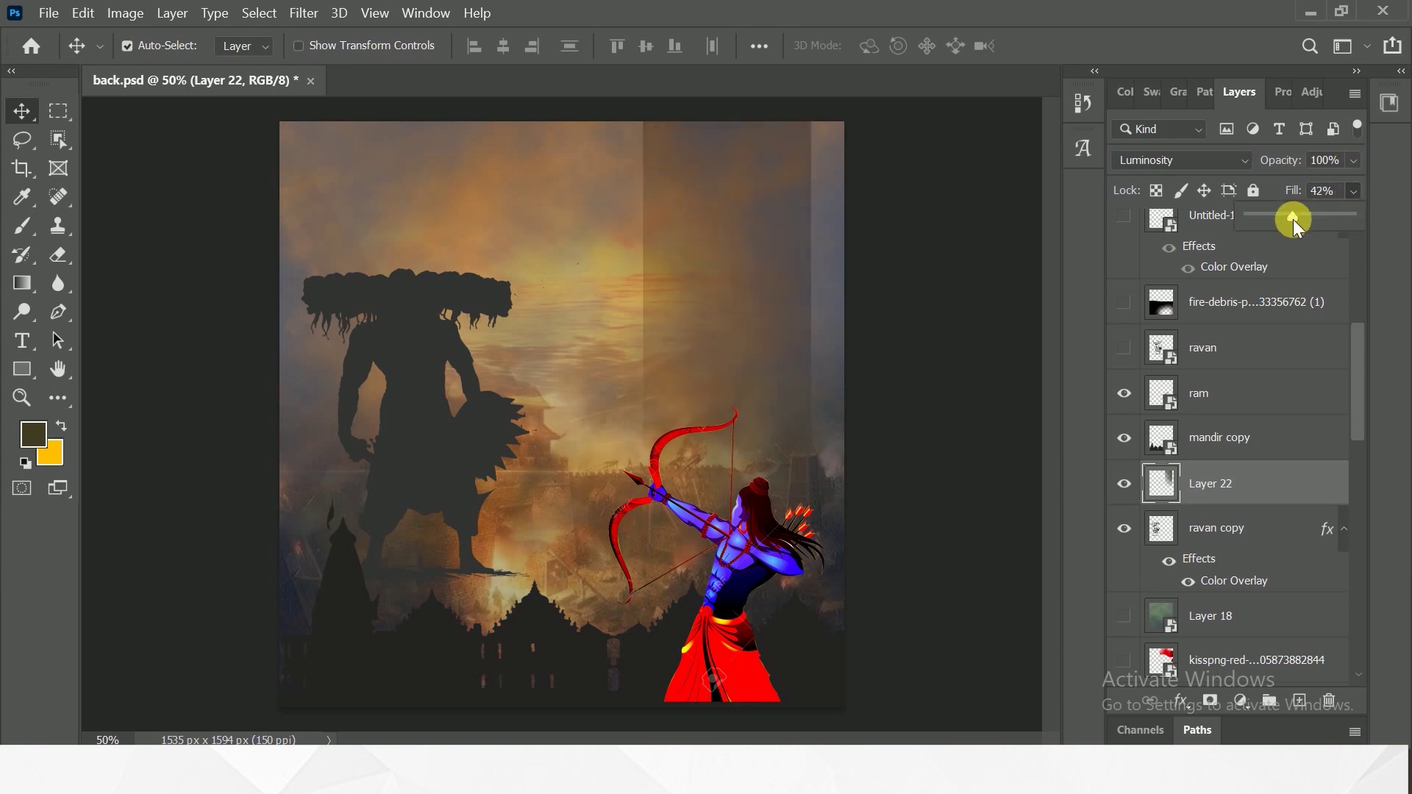
left_click_drag(1294, 219, 1299, 220)
left_click(1124, 660)
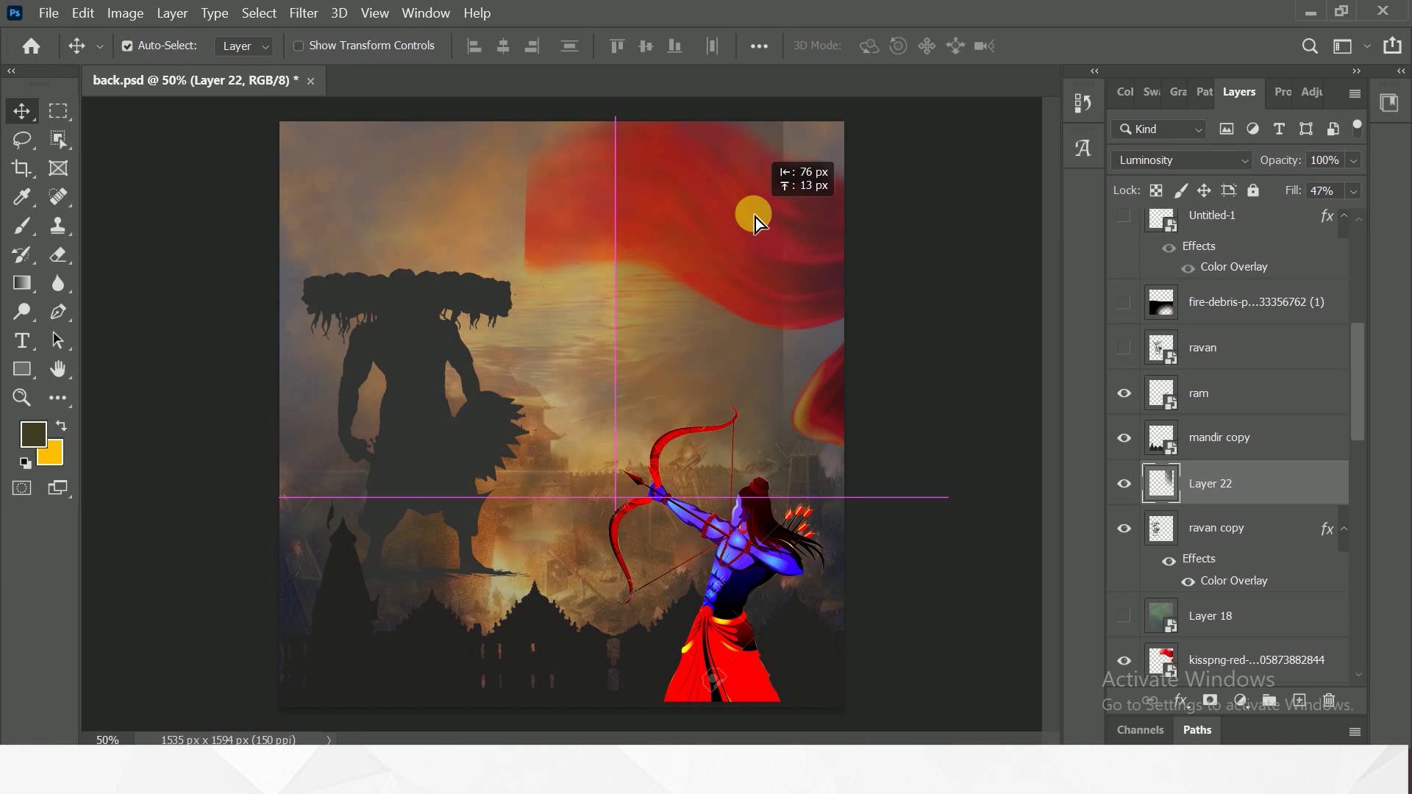
Step: Nudge the olive band left and move the red ribbon up and right
left_click_drag(802, 227, 756, 218)
left_click(1191, 656)
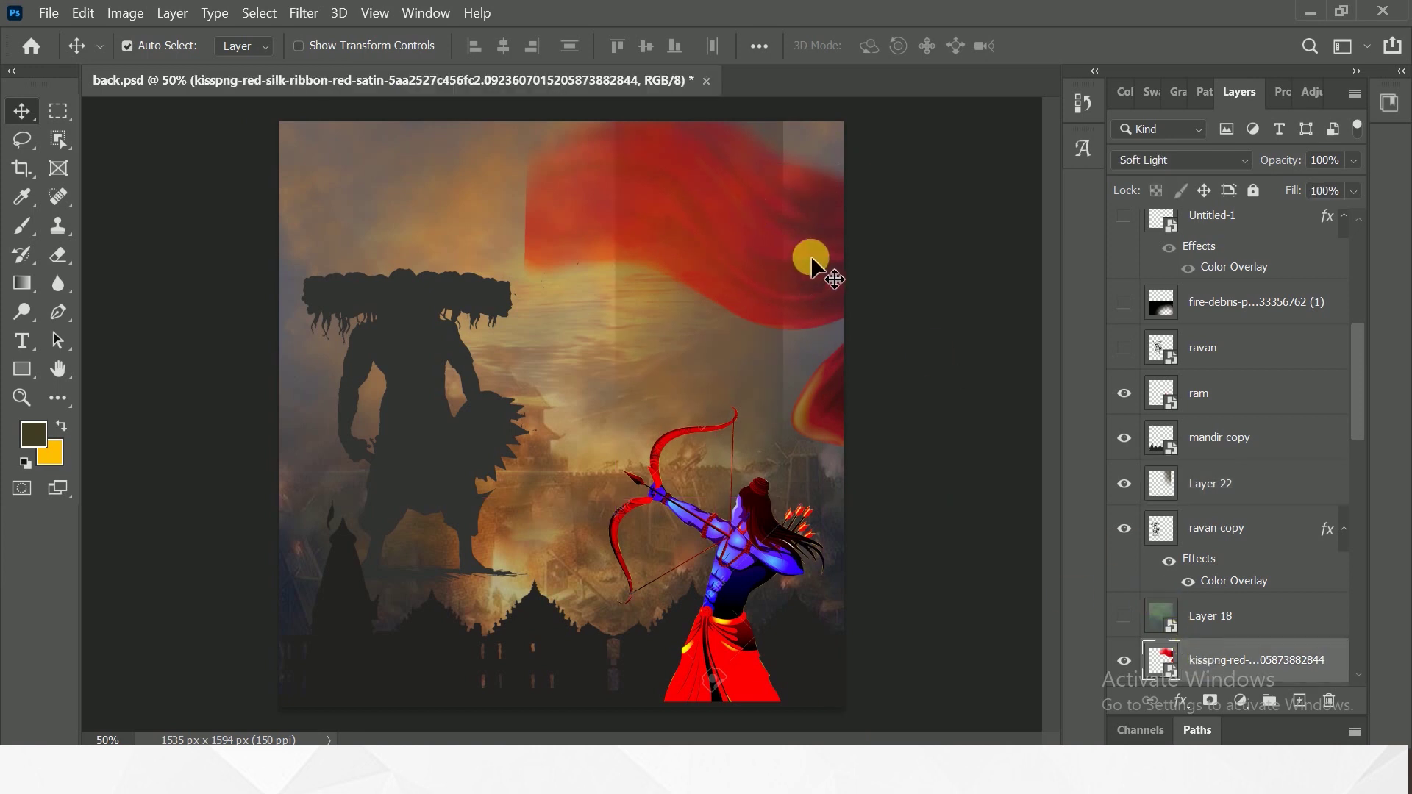
left_click_drag(811, 254, 910, 244)
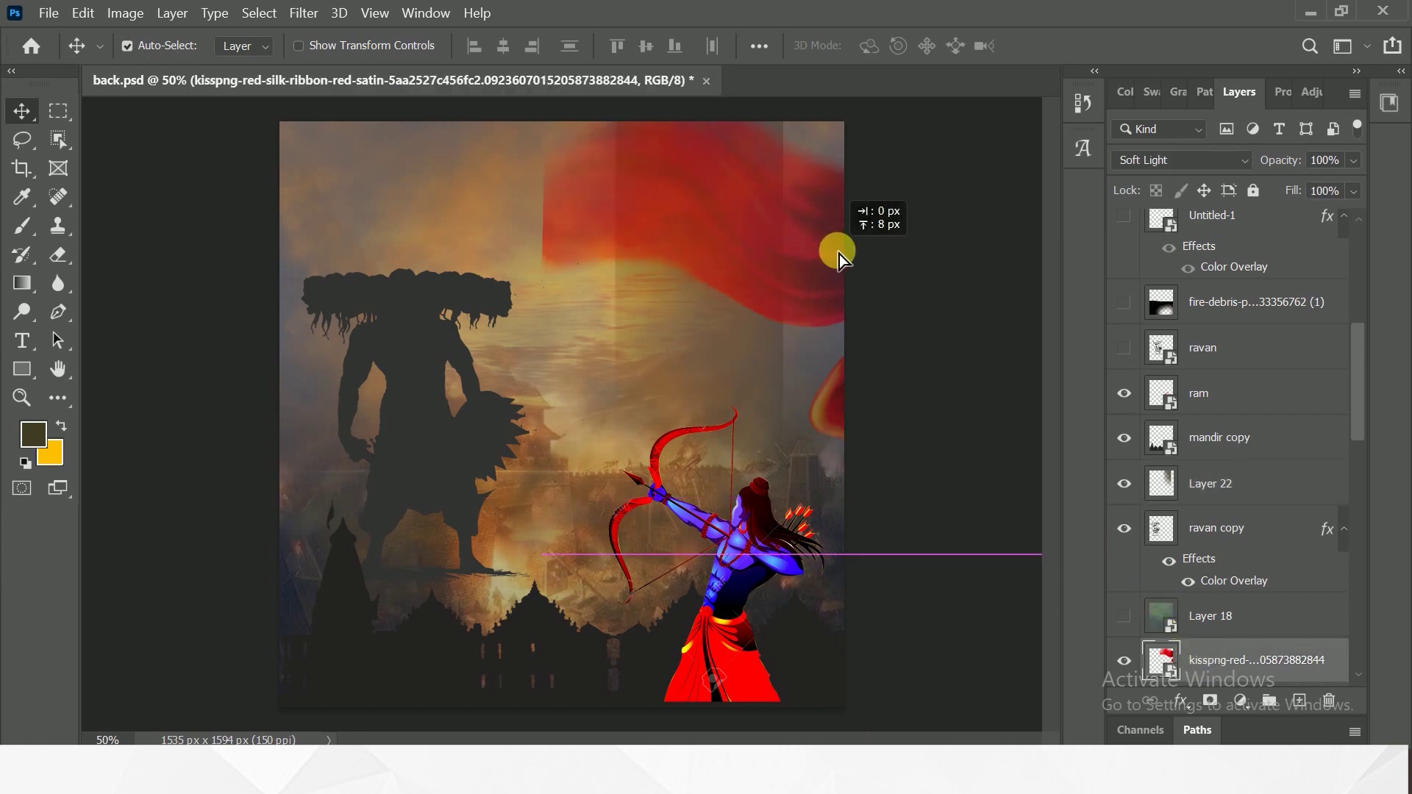
left_click(901, 254)
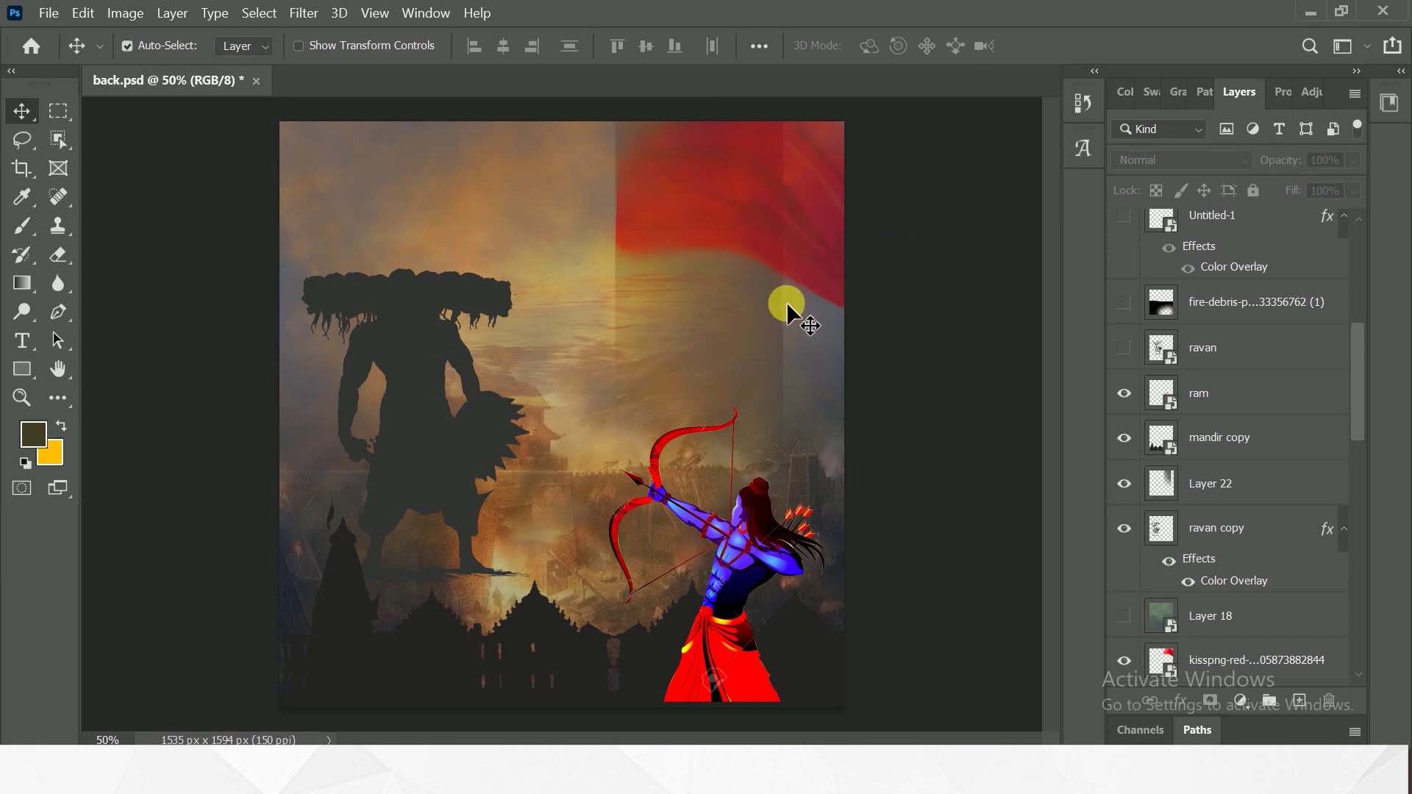
left_click(844, 253, "ctrl")
Step: Scale the ribbon down to about 58% in the top right and fade it to 62% fill
key("ctrl+t")
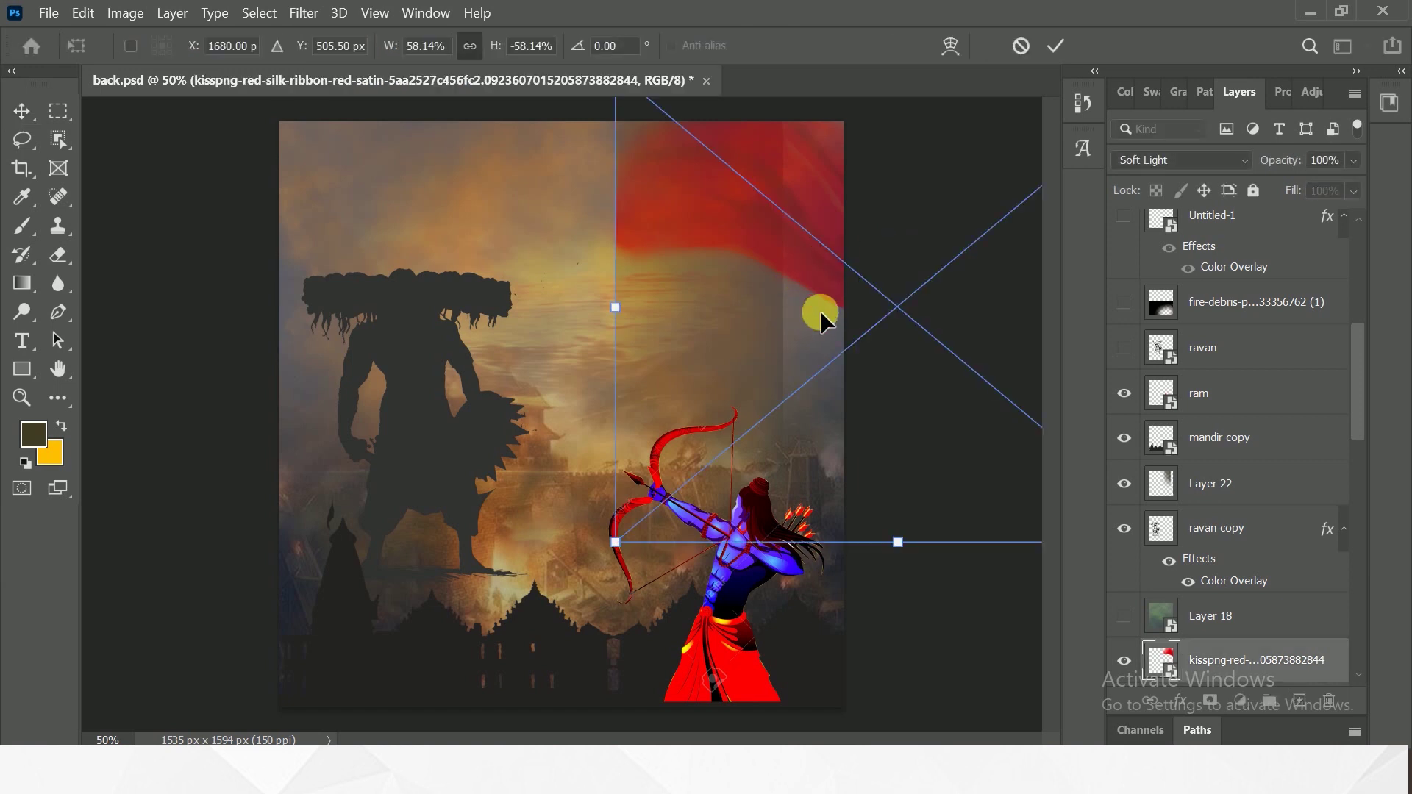
mouse_move(899, 544)
left_mouse_down()
mouse_move(914, 618)
mouse_move(898, 701)
left_mouse_up()
left_click(1065, 38)
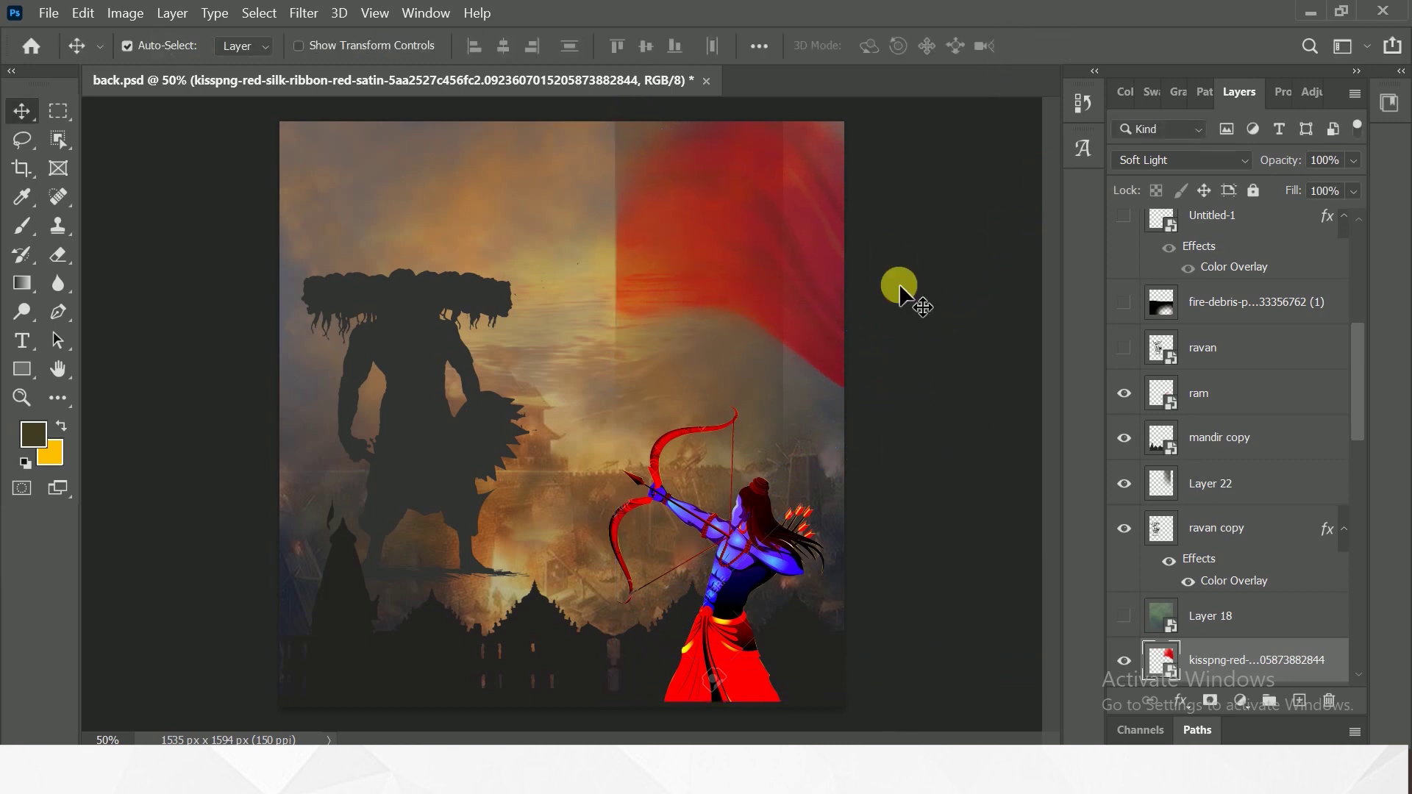
left_click(1353, 191)
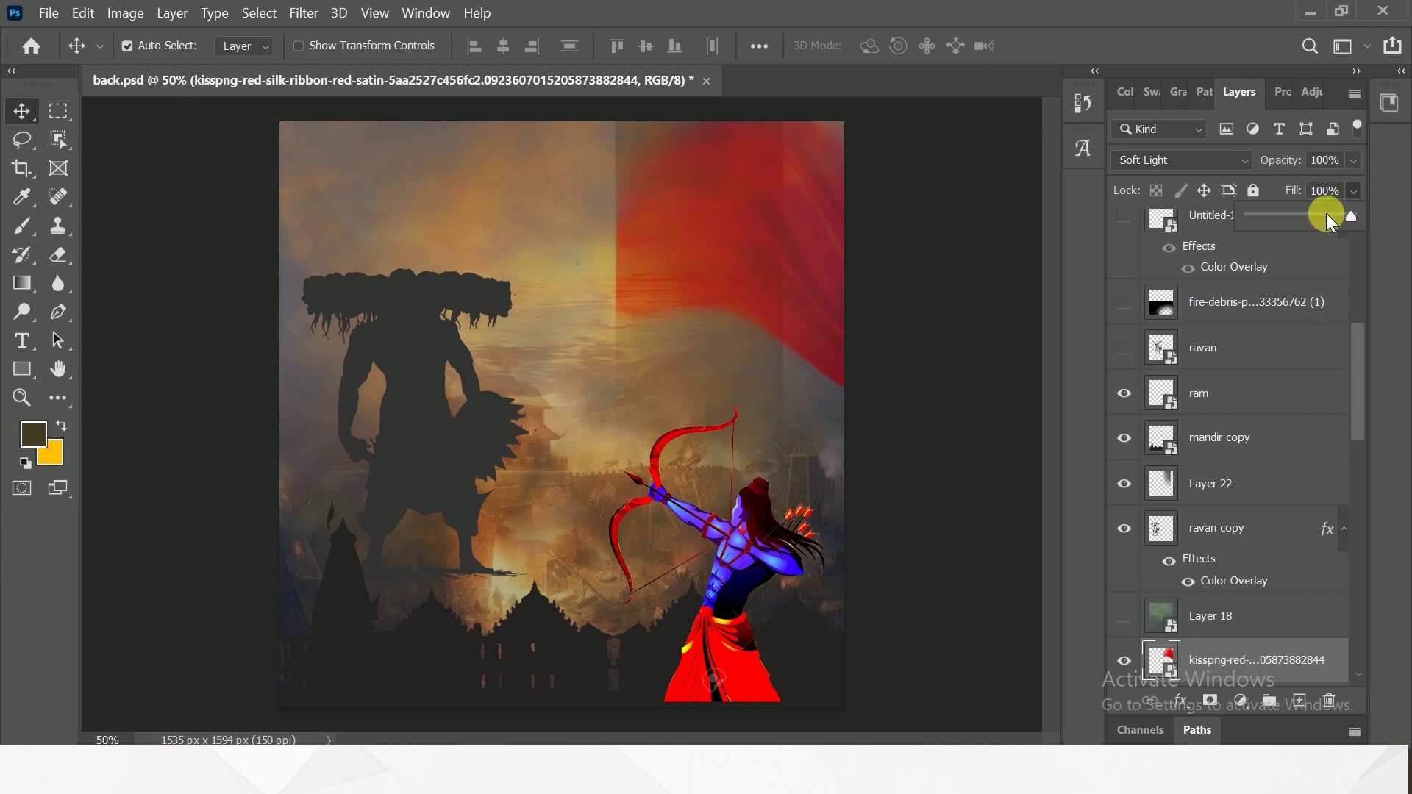
left_click_drag(1322, 215, 1309, 215)
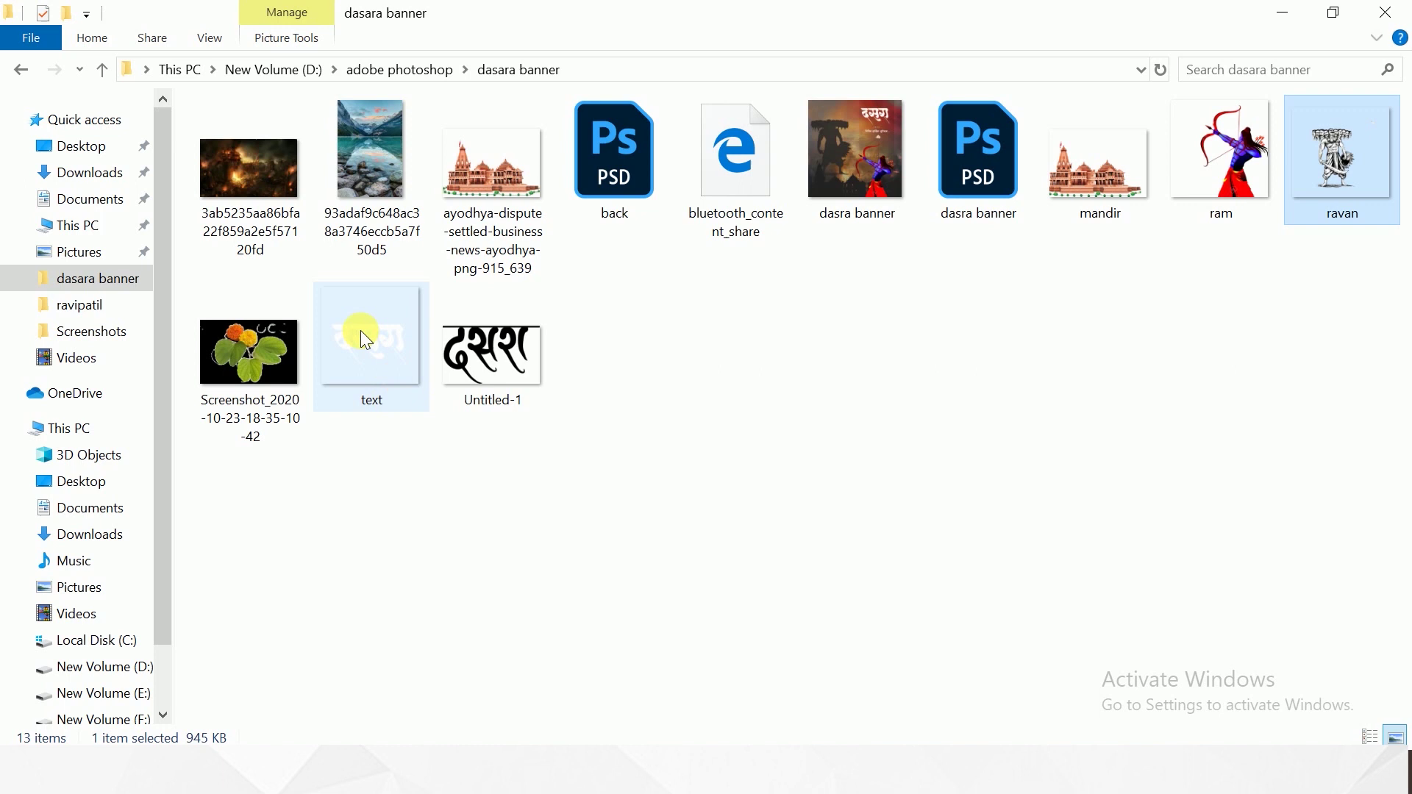
Step: Place the white title artwork at 38.79% top right and move its layer to the top
mouse_move(366, 339)
left_mouse_down()
mouse_move(690, 765)
mouse_move(708, 311)
left_mouse_up()
left_click_drag(699, 241, 699, 236)
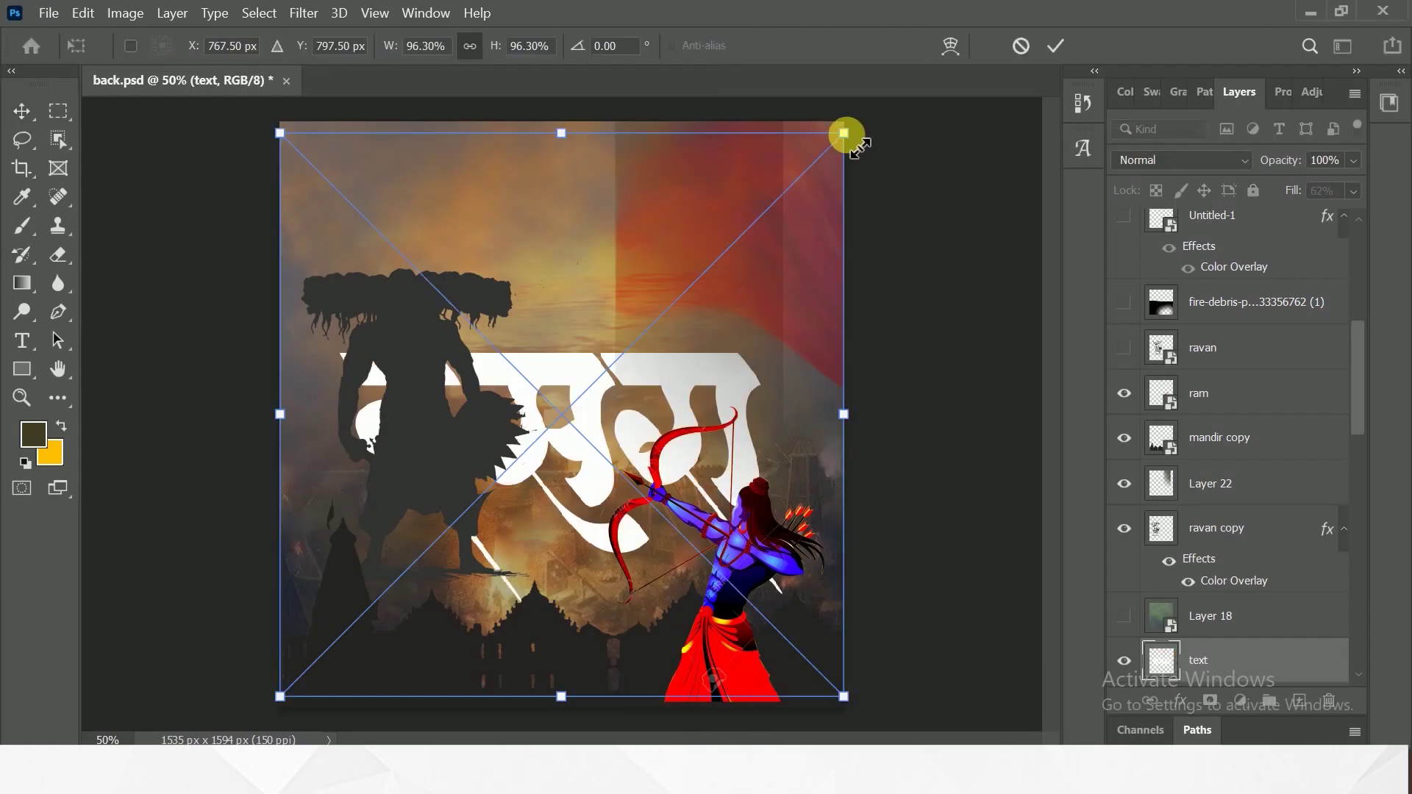
mouse_move(845, 132)
left_mouse_down()
mouse_move(659, 335)
mouse_move(495, 466)
left_mouse_up()
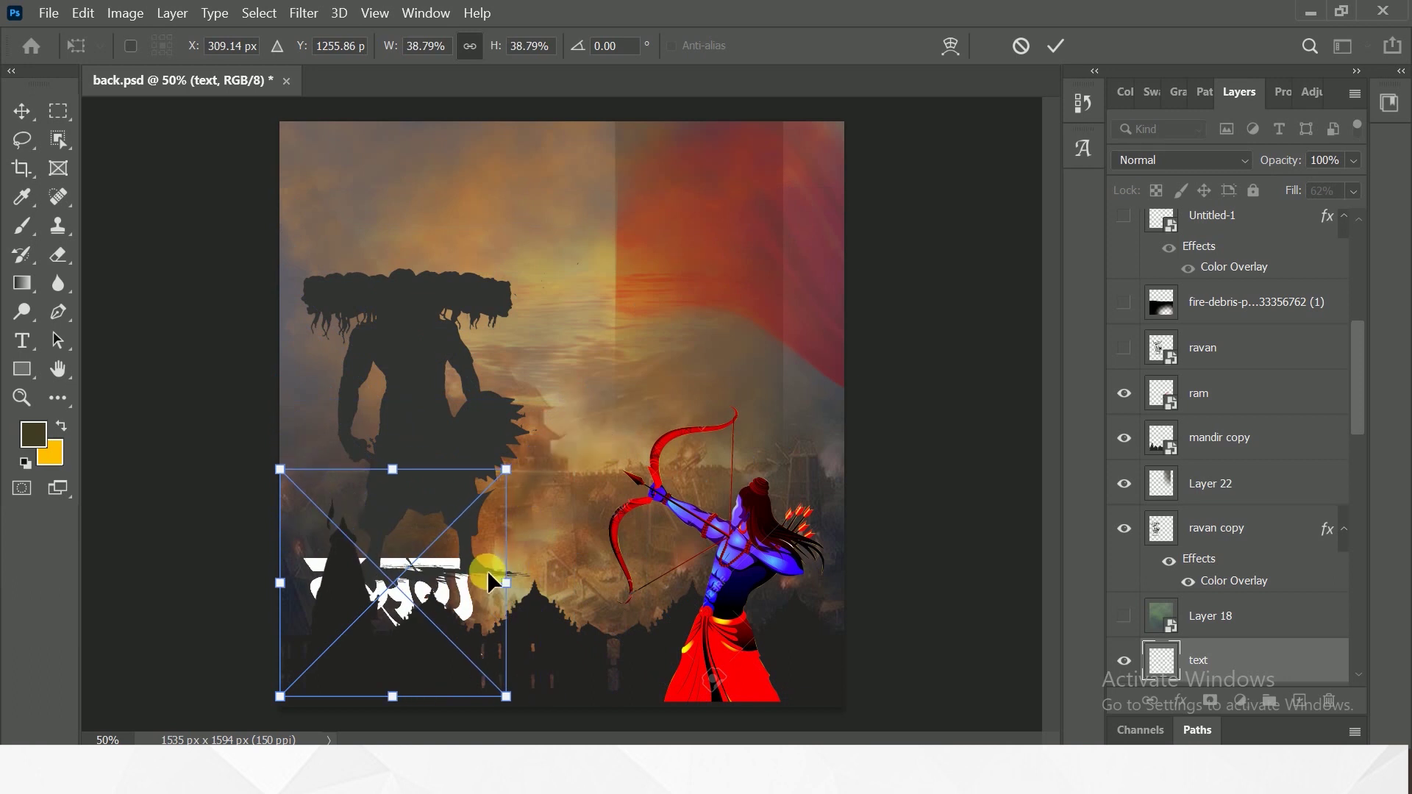
mouse_move(543, 531)
left_mouse_down()
mouse_move(784, 180)
mouse_move(864, 134)
left_mouse_up()
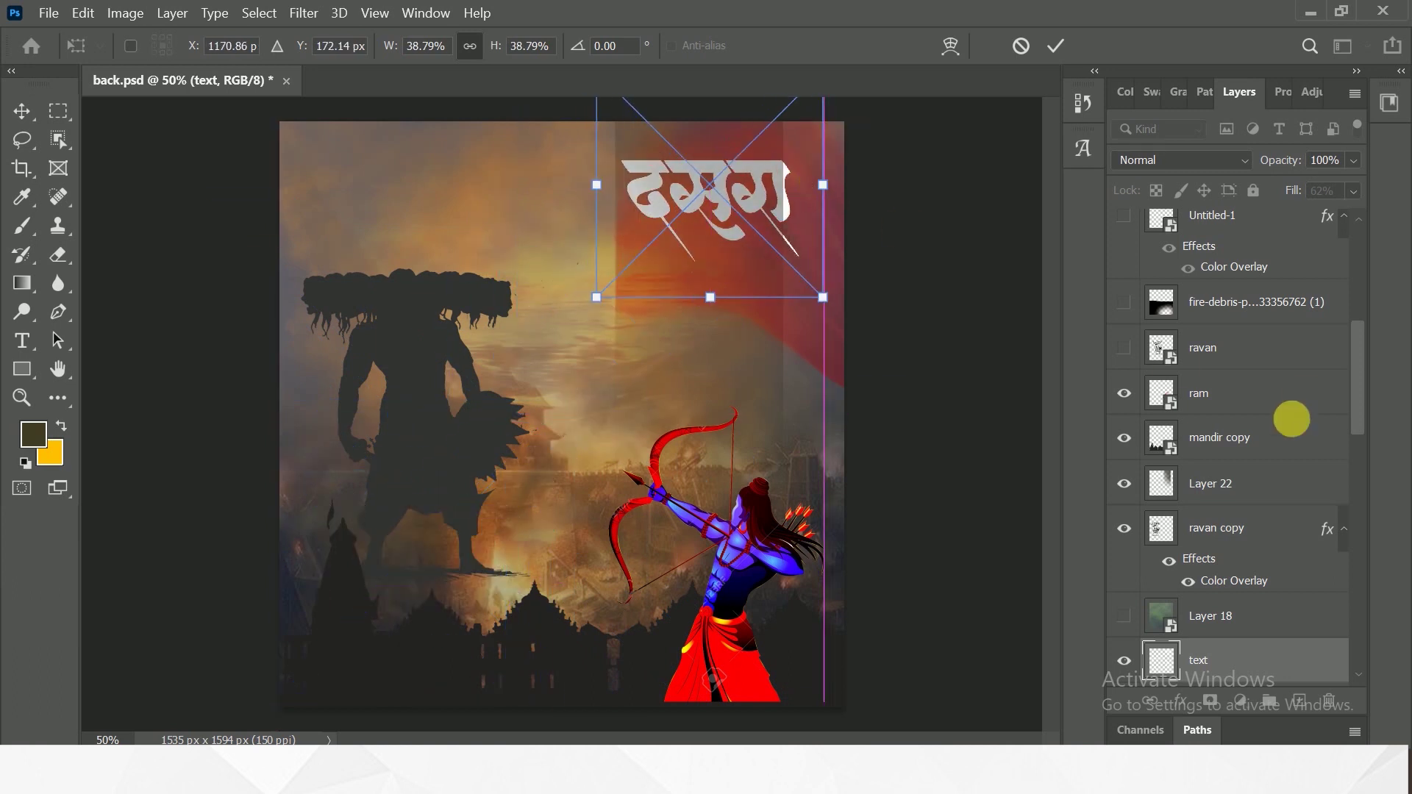
key("Return")
left_click_drag(1217, 348, 1237, 163)
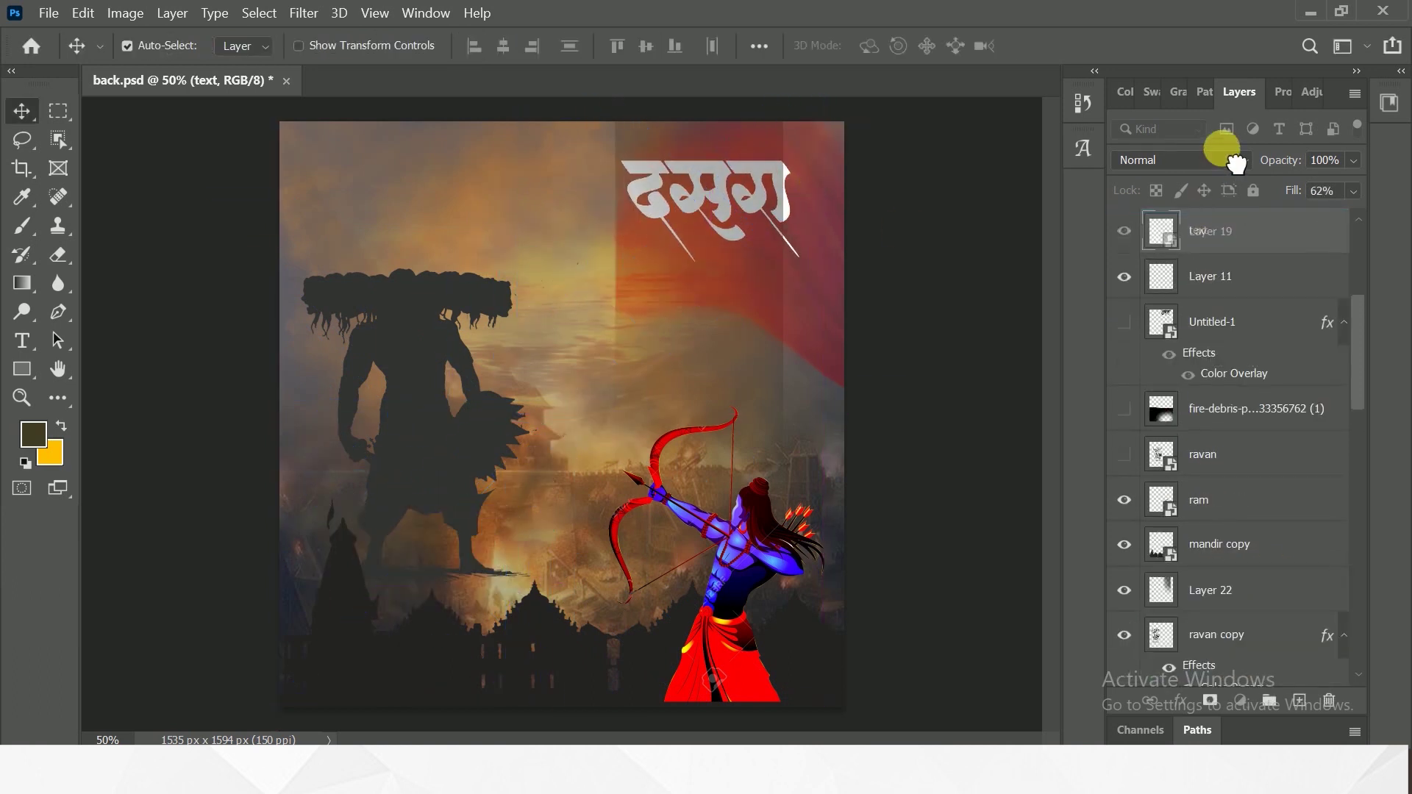
left_click_drag(1237, 163, 1172, 221)
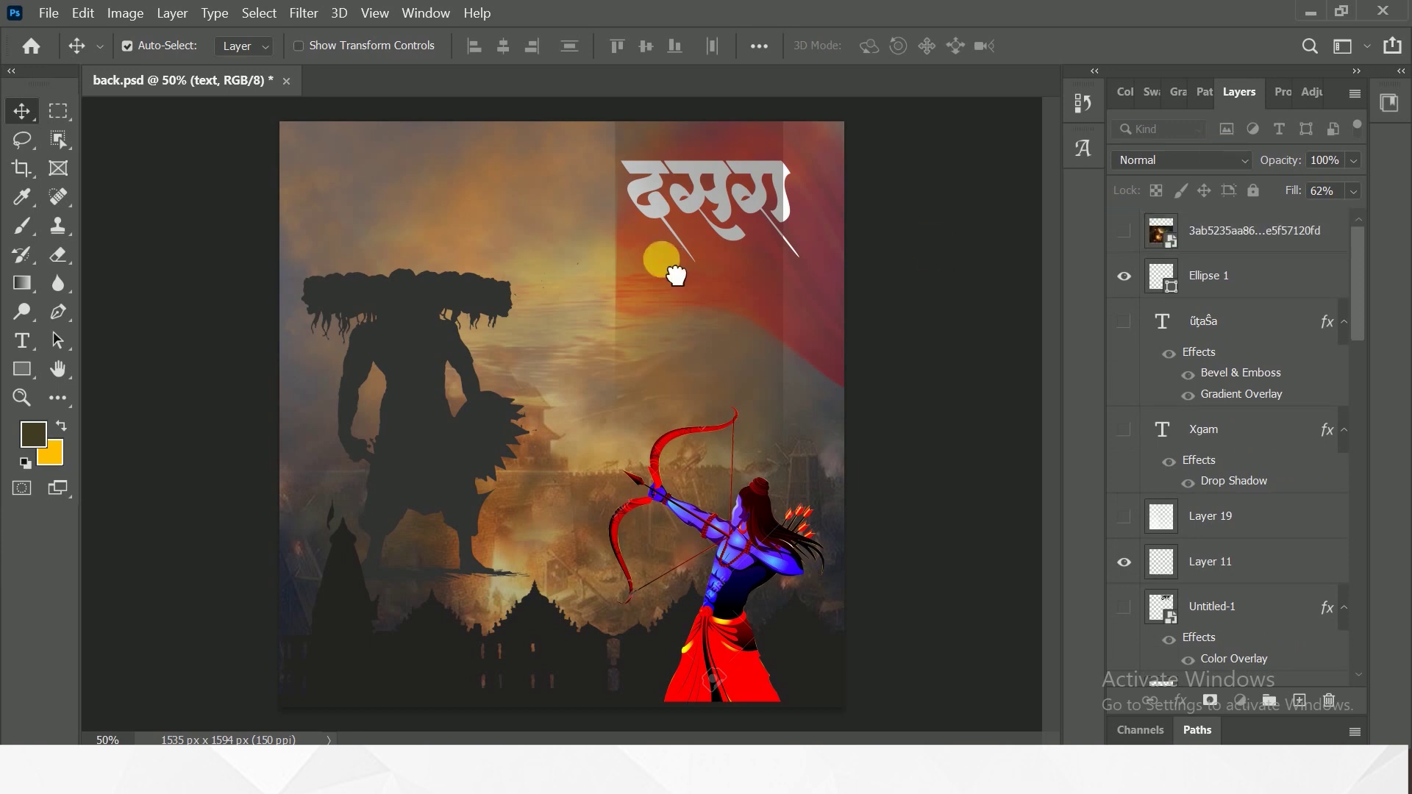
left_click_drag(776, 171, 776, 190)
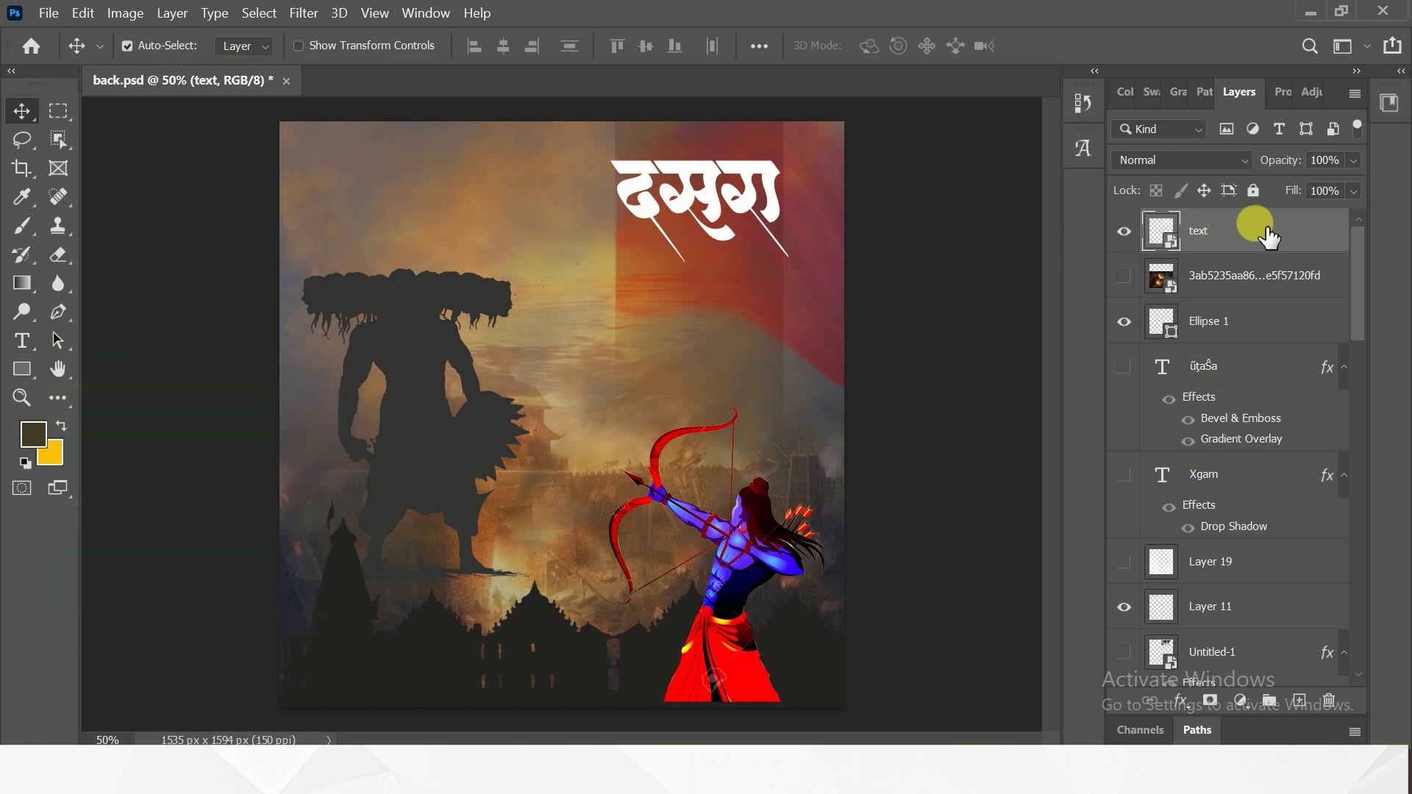
Step: Add a Bevel & Emboss layer style to the dasara title text
double_click(1280, 255)
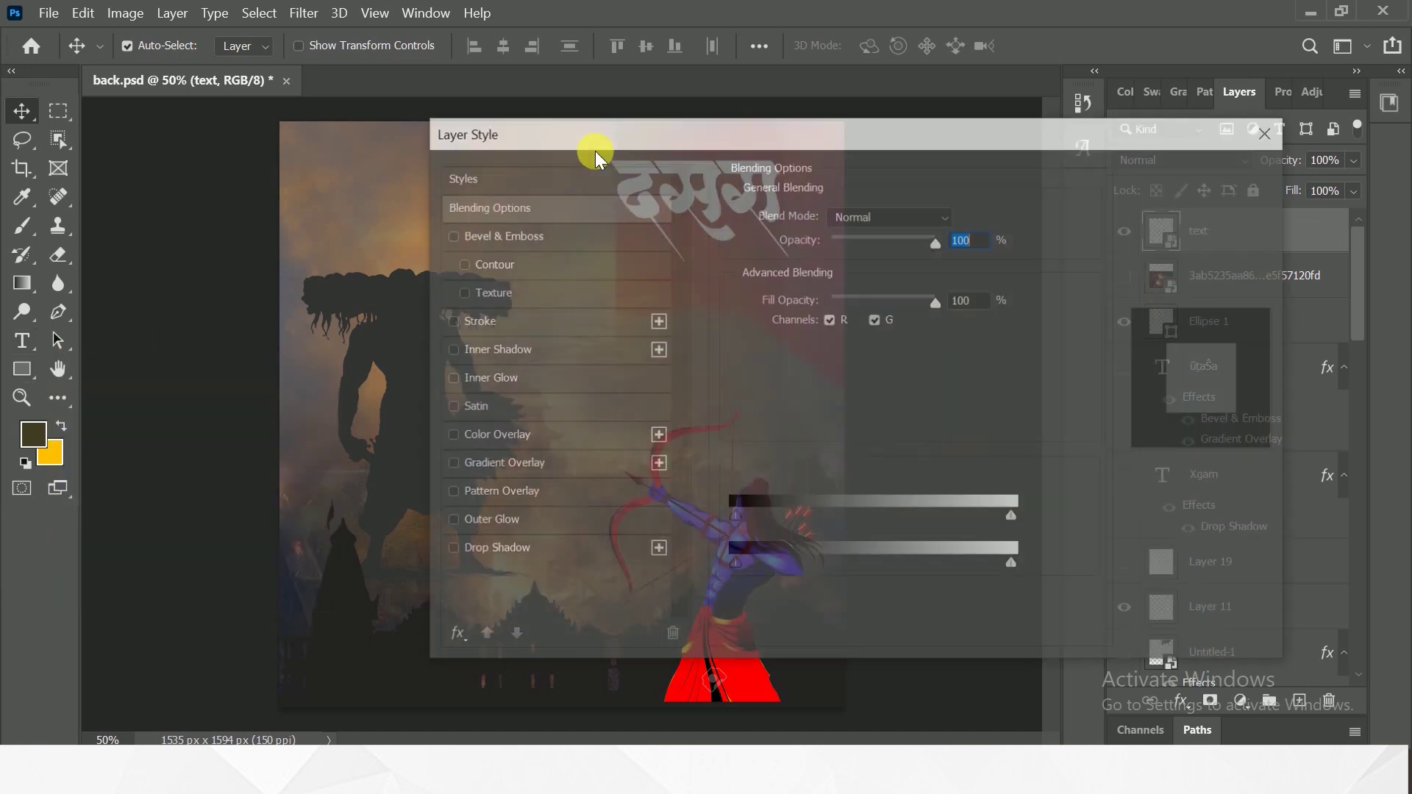
left_click_drag(586, 123, 883, 82)
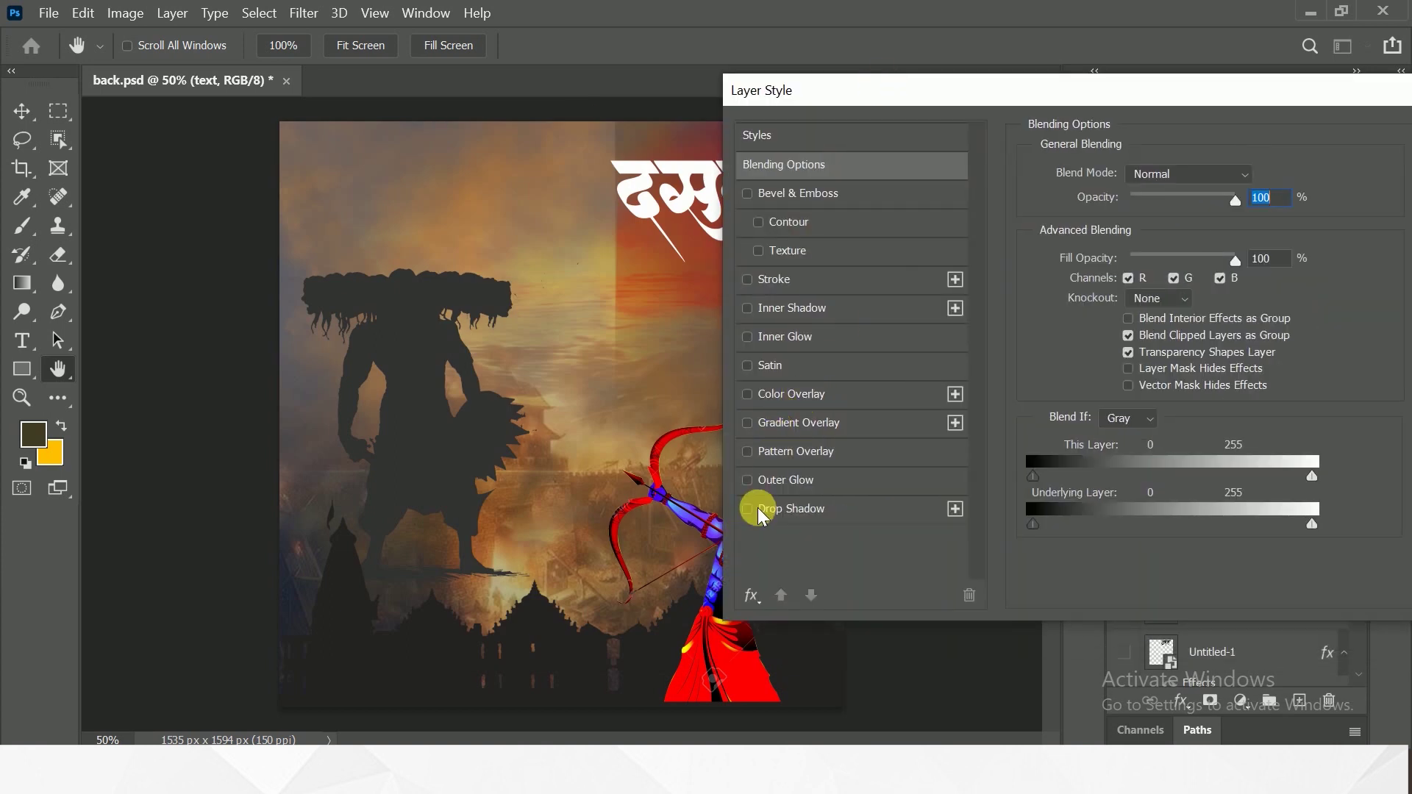
left_click(750, 193)
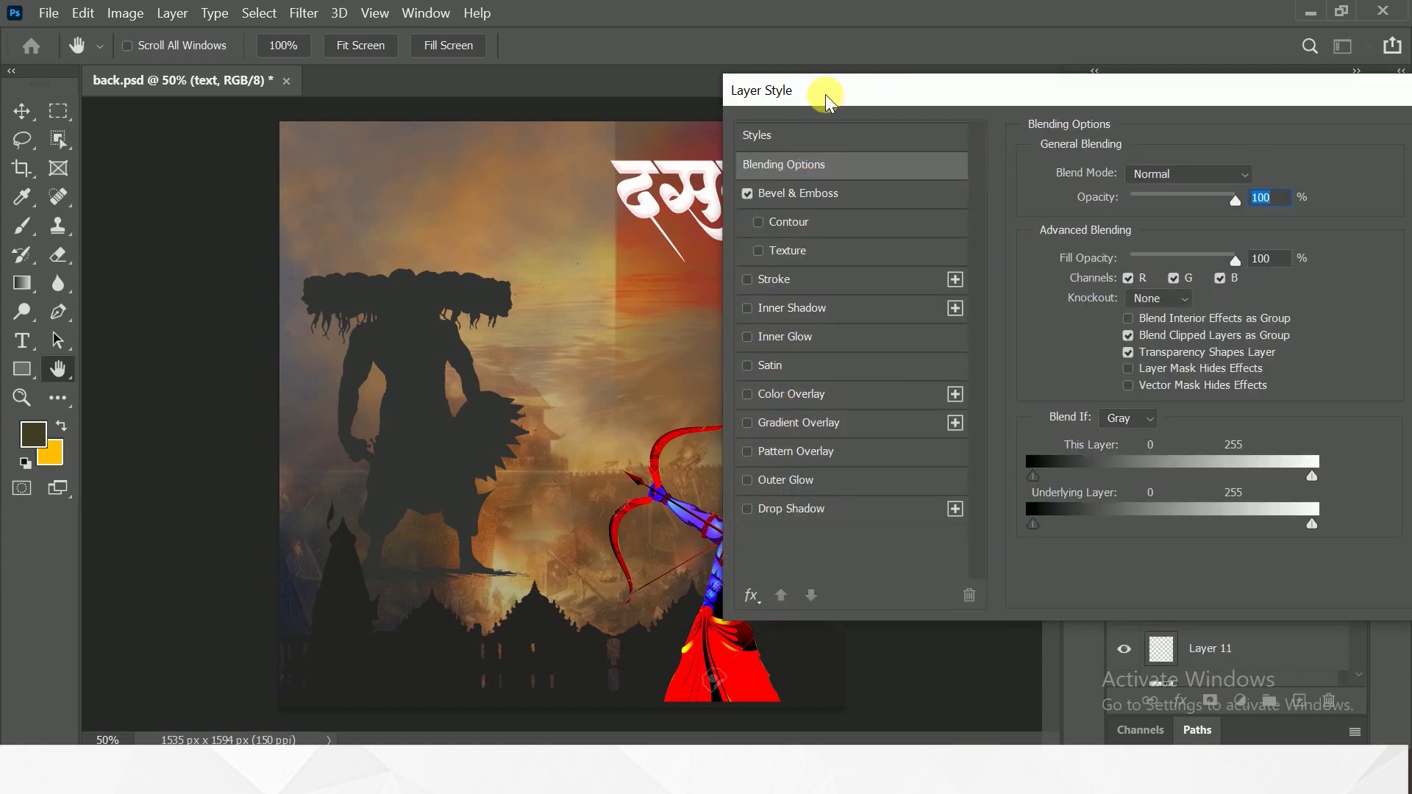
left_click_drag(827, 99, 937, 87)
Step: Give the title a drop shadow (distance 12, spread 6, size 7), then place the leaf screenshot
left_click(857, 497)
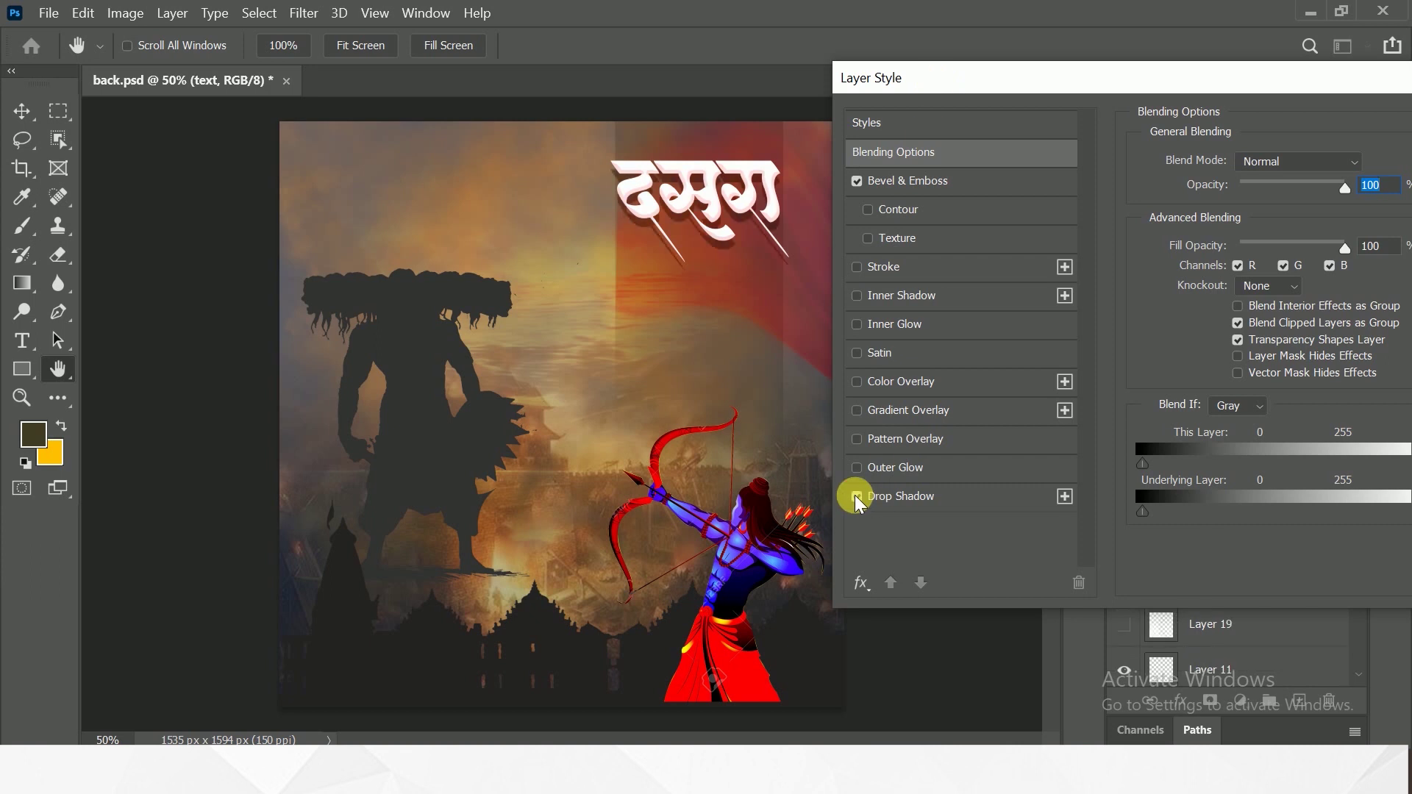
left_click(1052, 491)
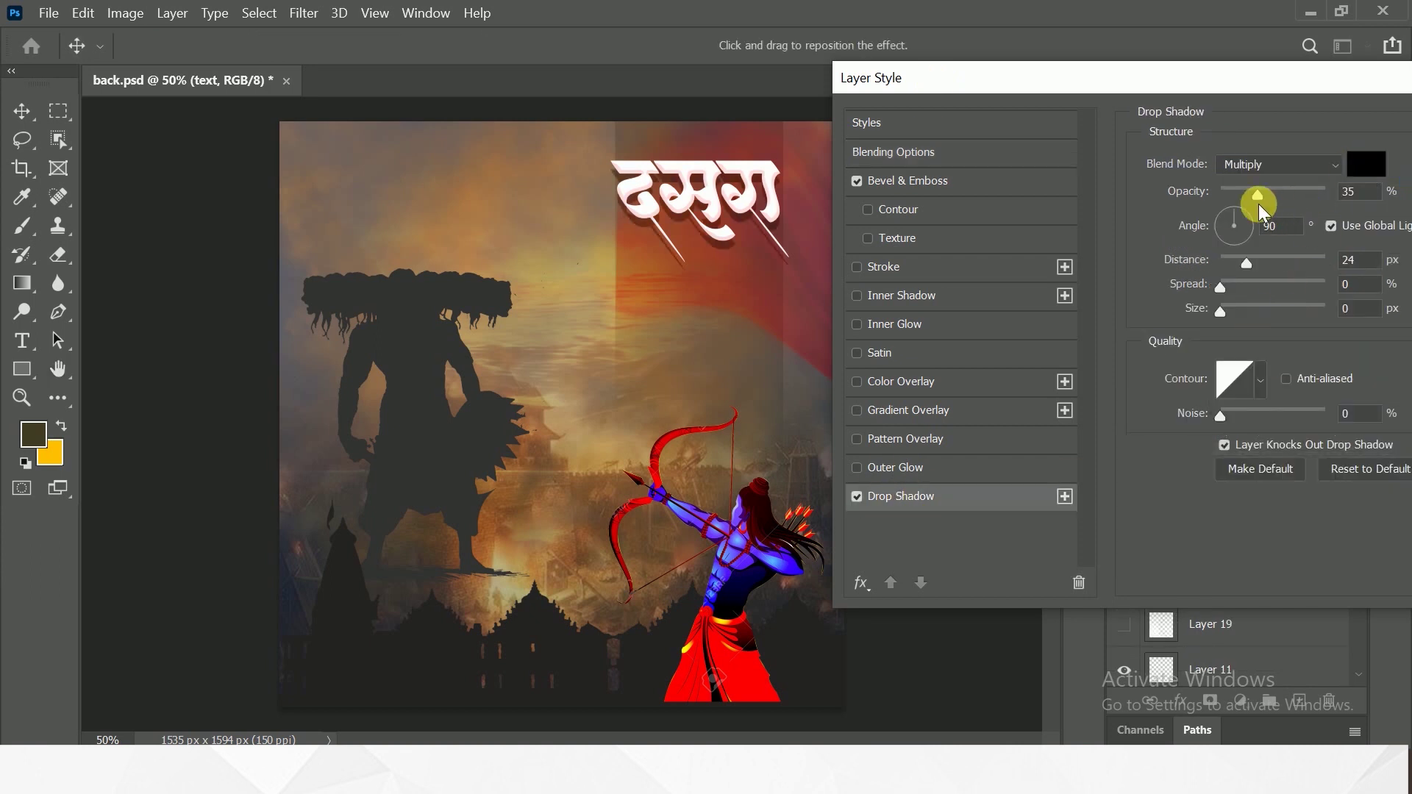
left_click_drag(1240, 278, 1242, 280)
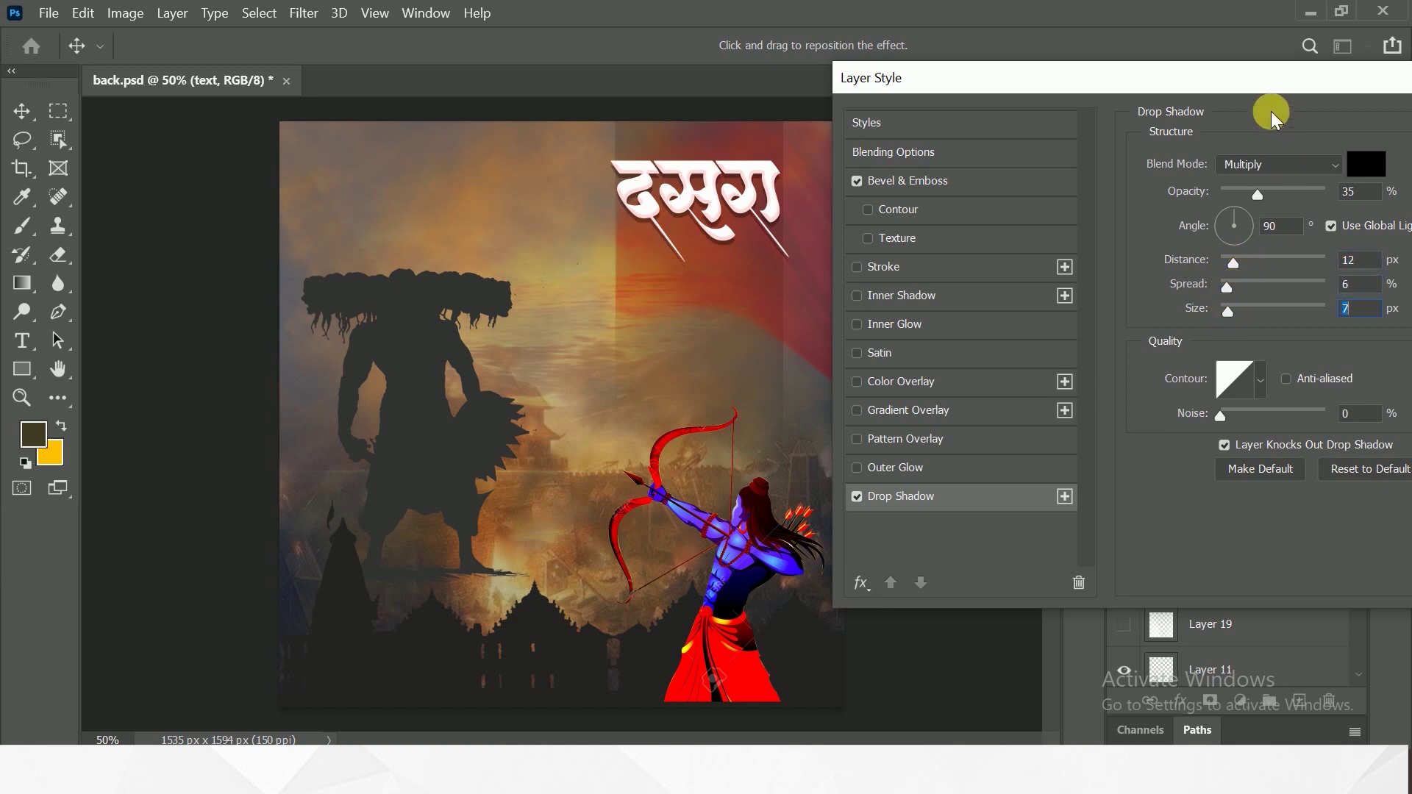
left_click_drag(1279, 85, 1061, 84)
left_click(1395, 124)
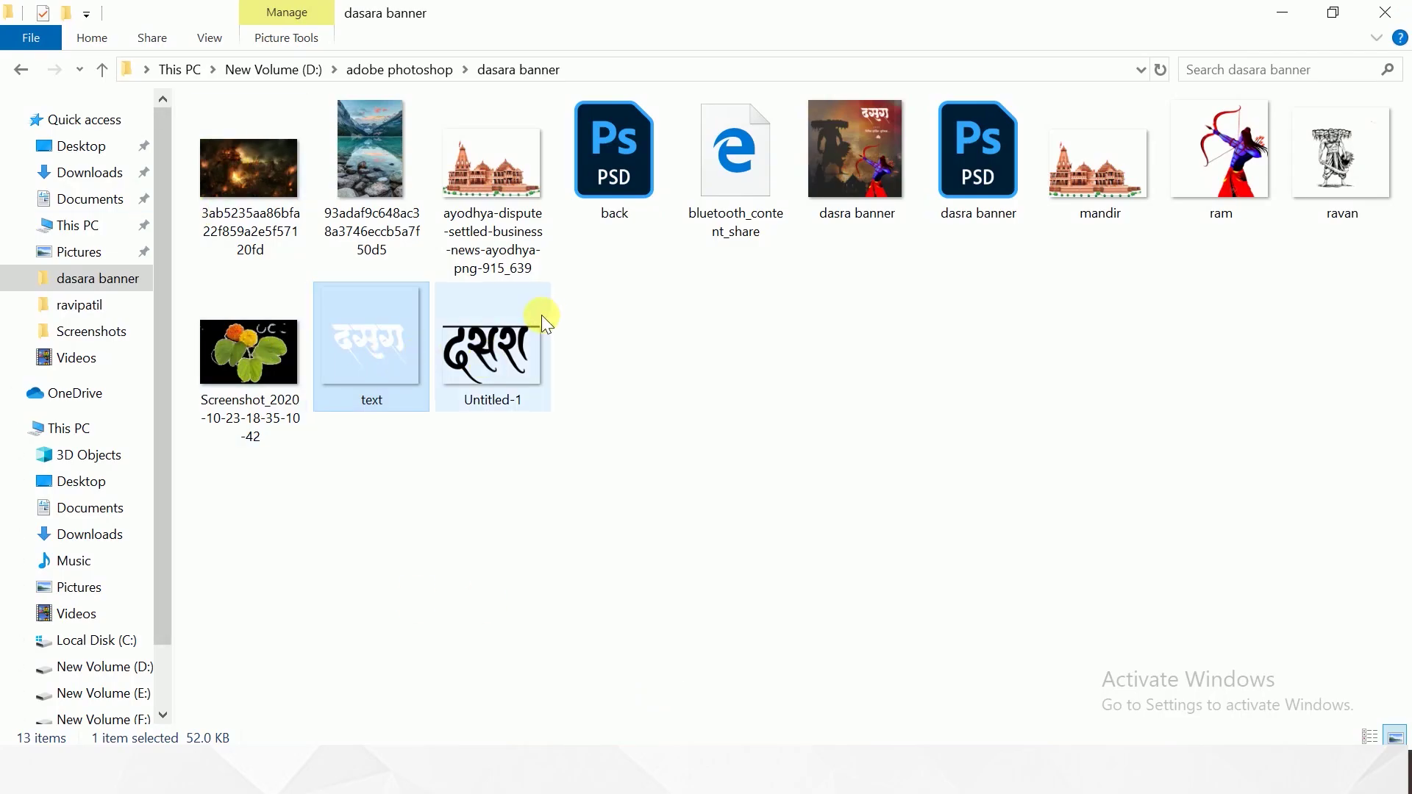
mouse_move(250, 353)
left_mouse_down()
mouse_move(697, 578)
mouse_move(695, 665)
left_mouse_up()
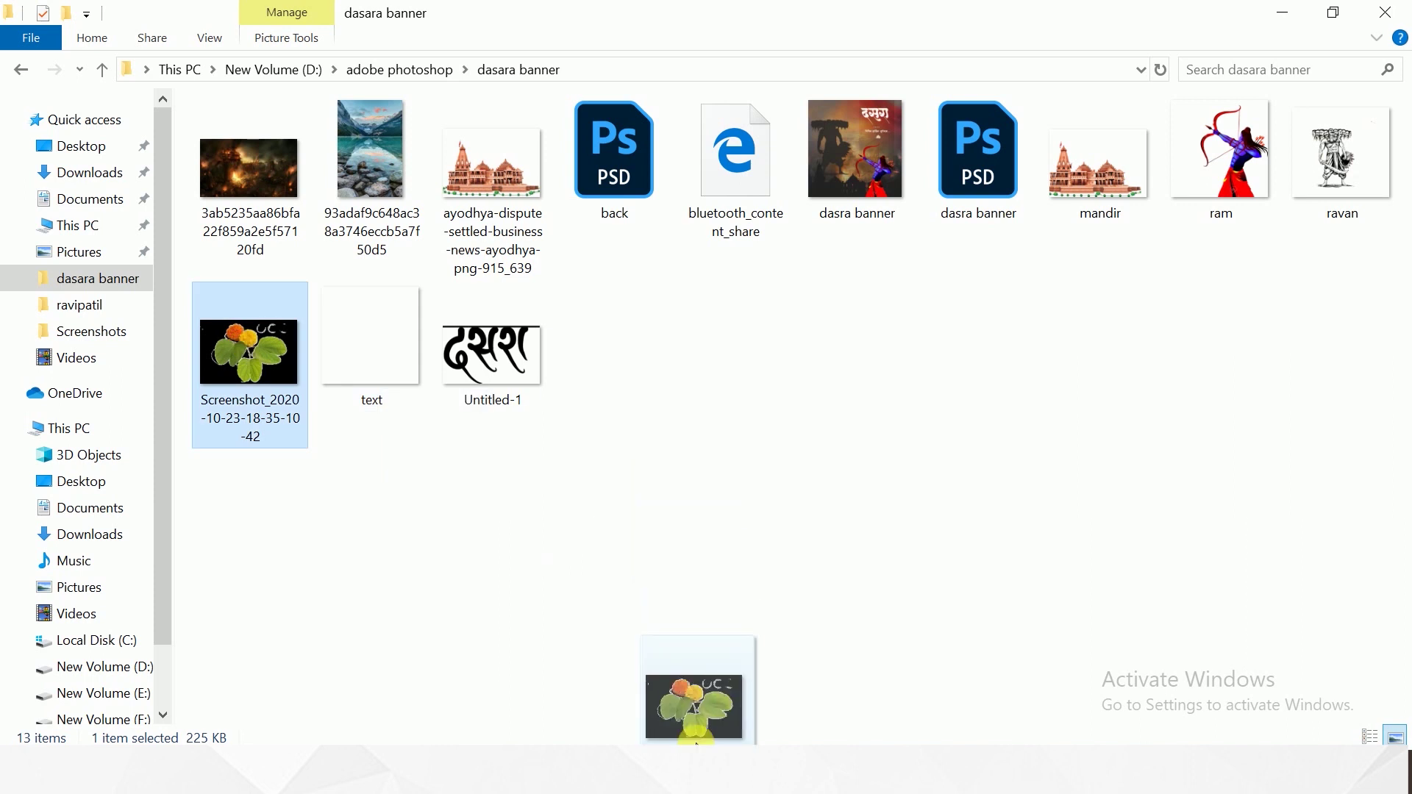
left_click_drag(706, 368, 707, 368)
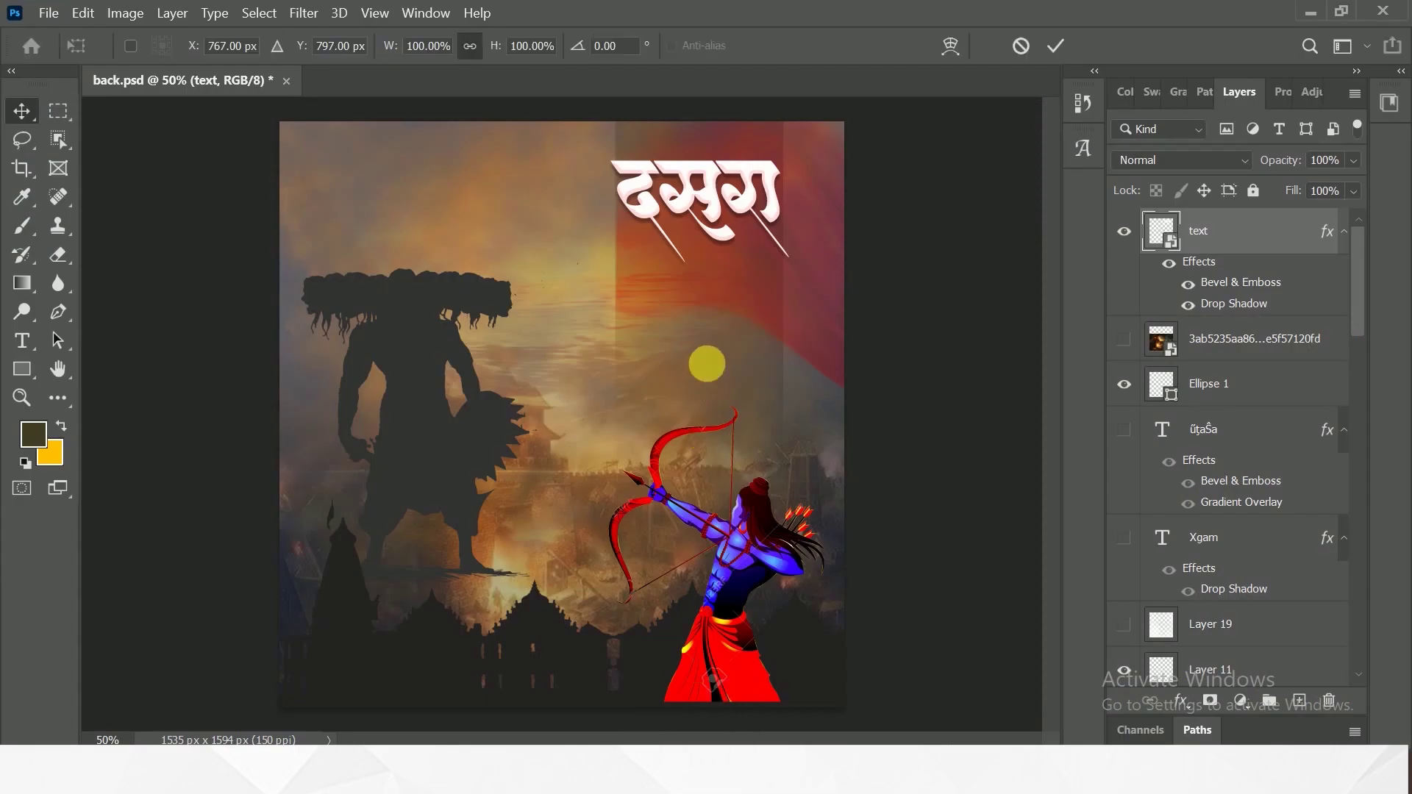
Step: Commit the leaf-and-marigold motif at 18.07% under the title and bring up the dasara banner folder
mouse_move(845, 232)
left_mouse_down()
mouse_move(799, 317)
mouse_move(367, 587)
mouse_move(738, 356)
left_mouse_up()
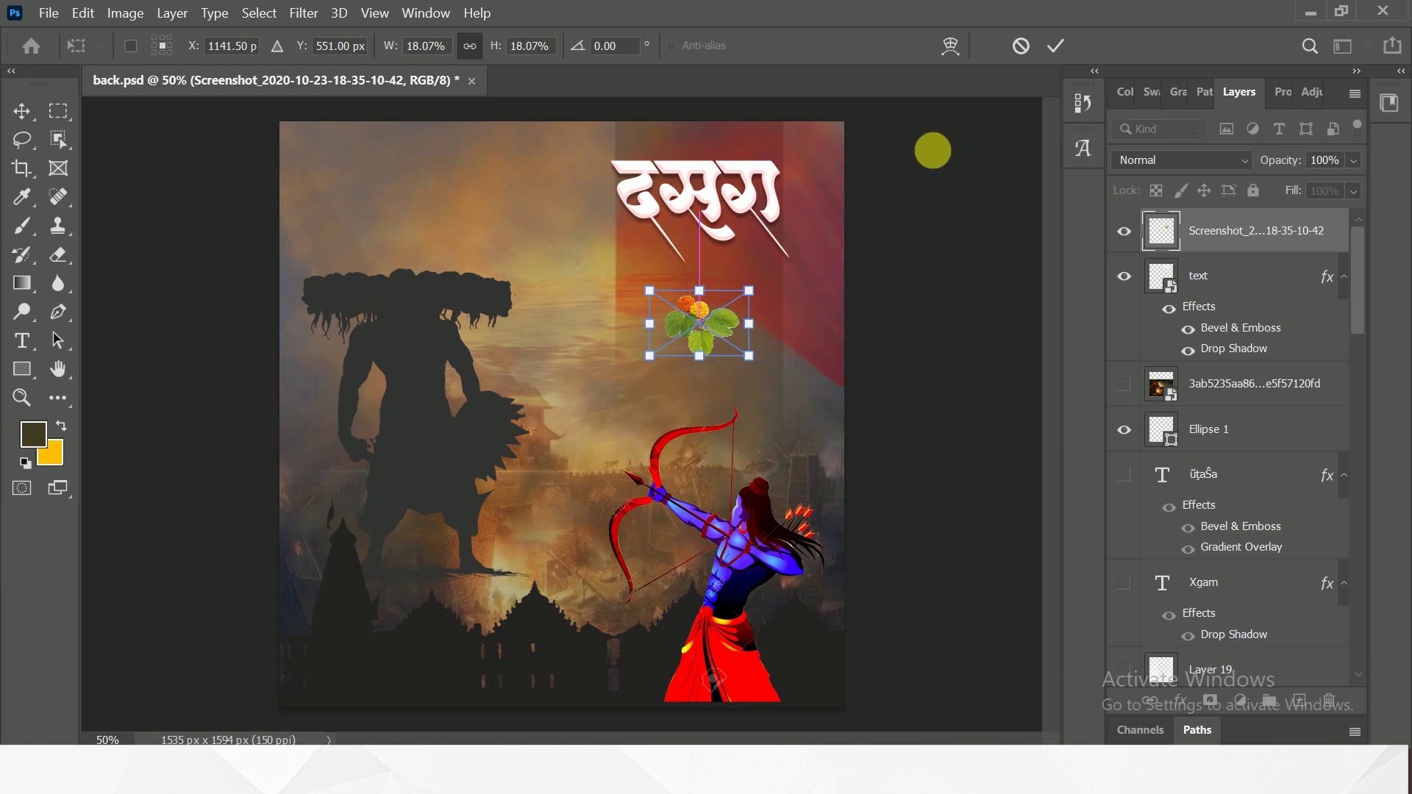
left_click(1058, 44)
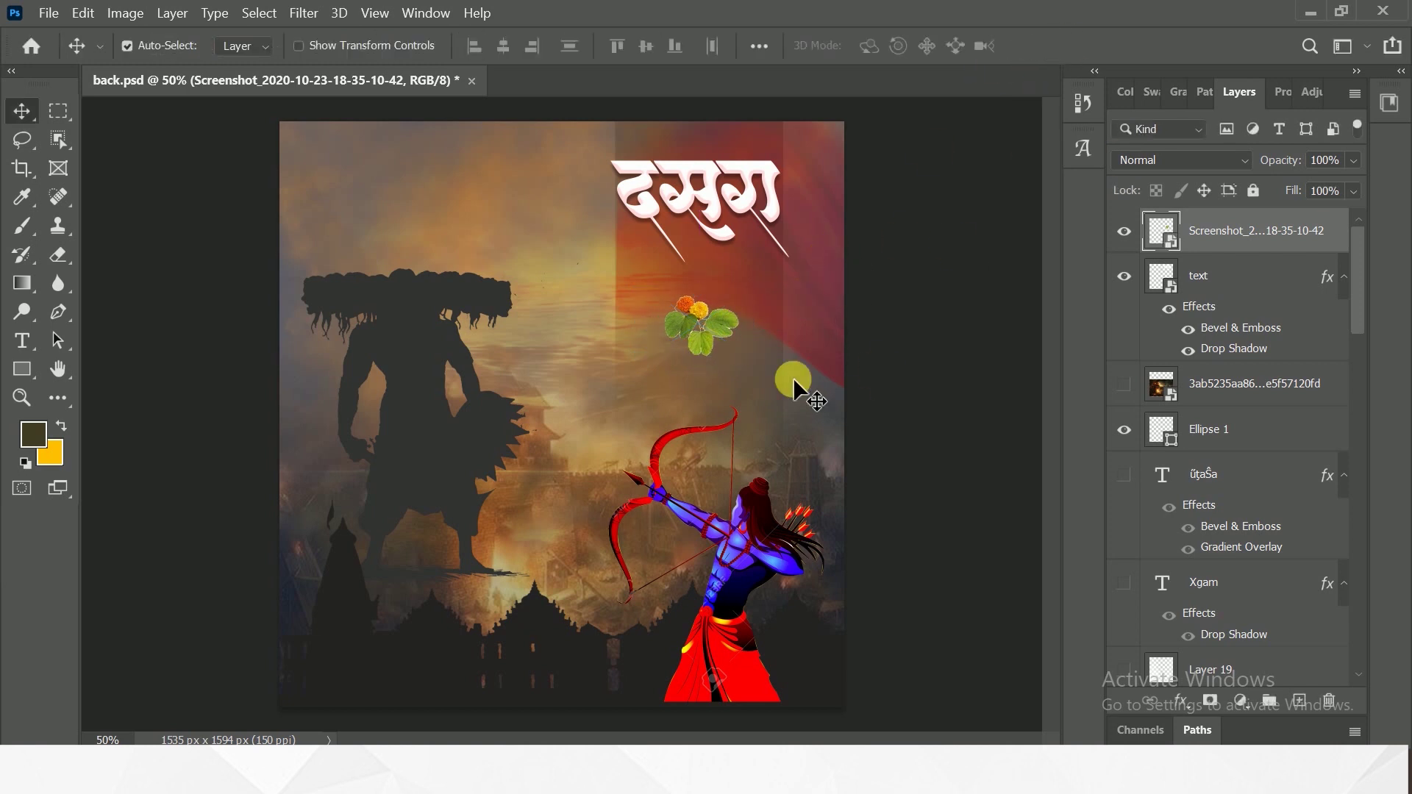
left_click(611, 736)
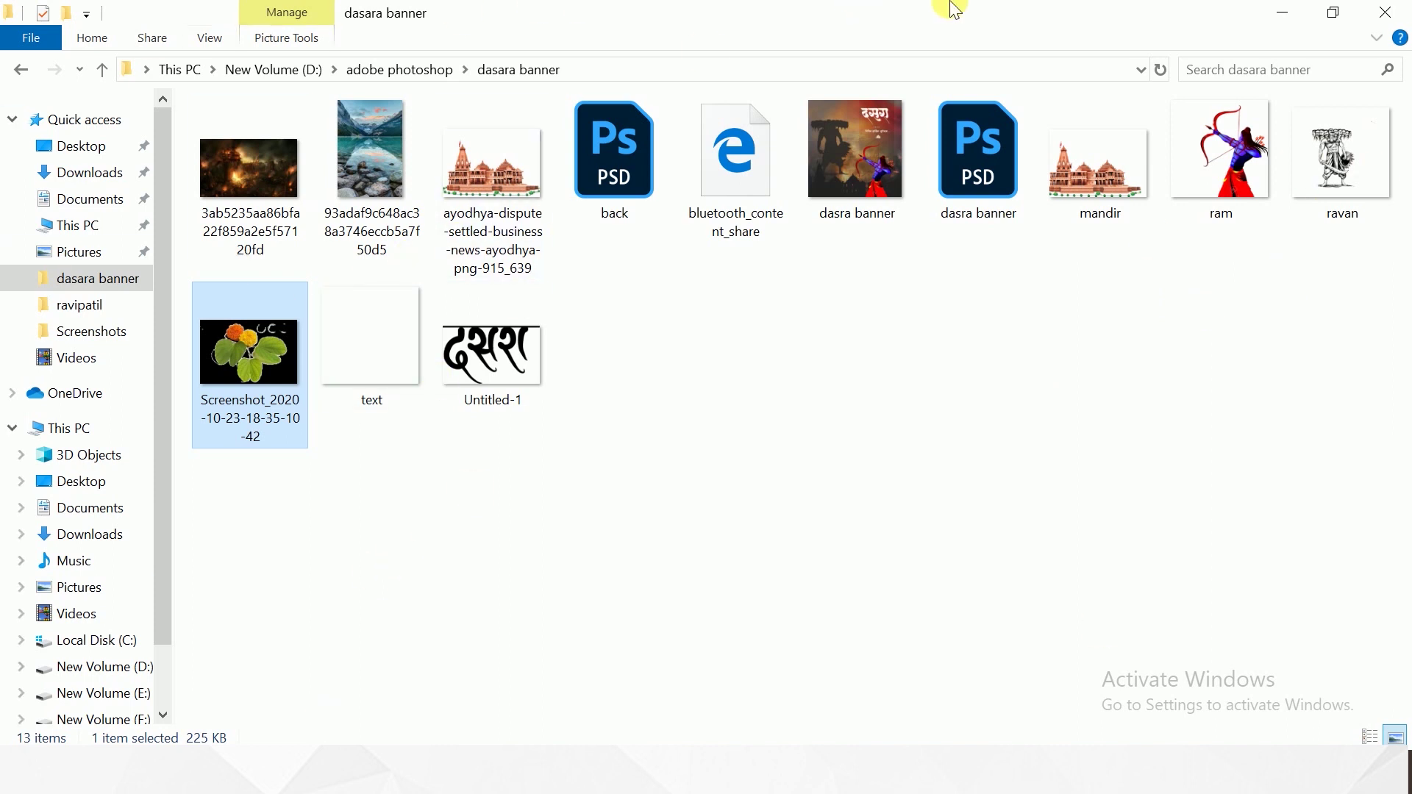
Step: Copy all the paragraph text from bluetooth_content_share.html in Edge, then return to Photoshop
double_click(752, 201)
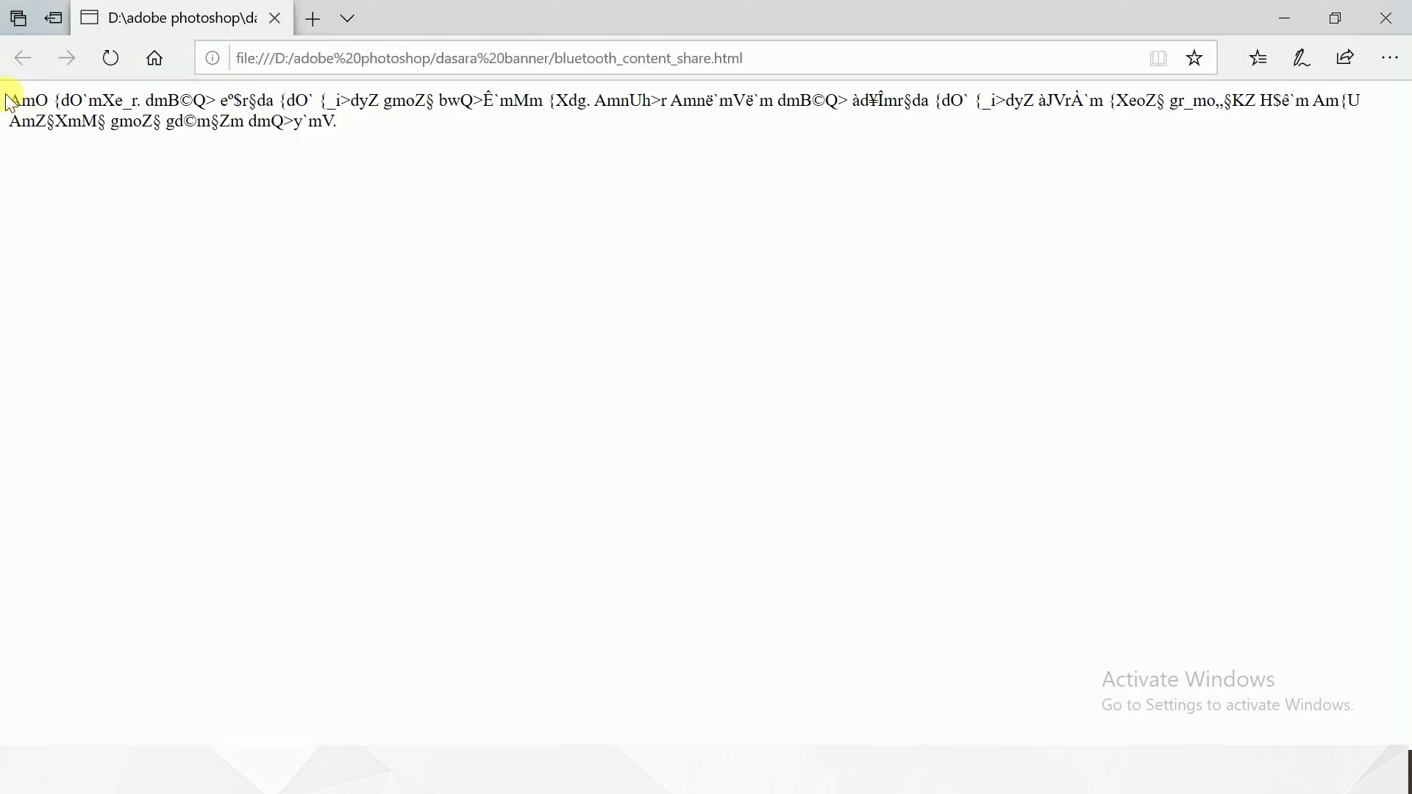
left_click_drag(42, 97, 1405, 147)
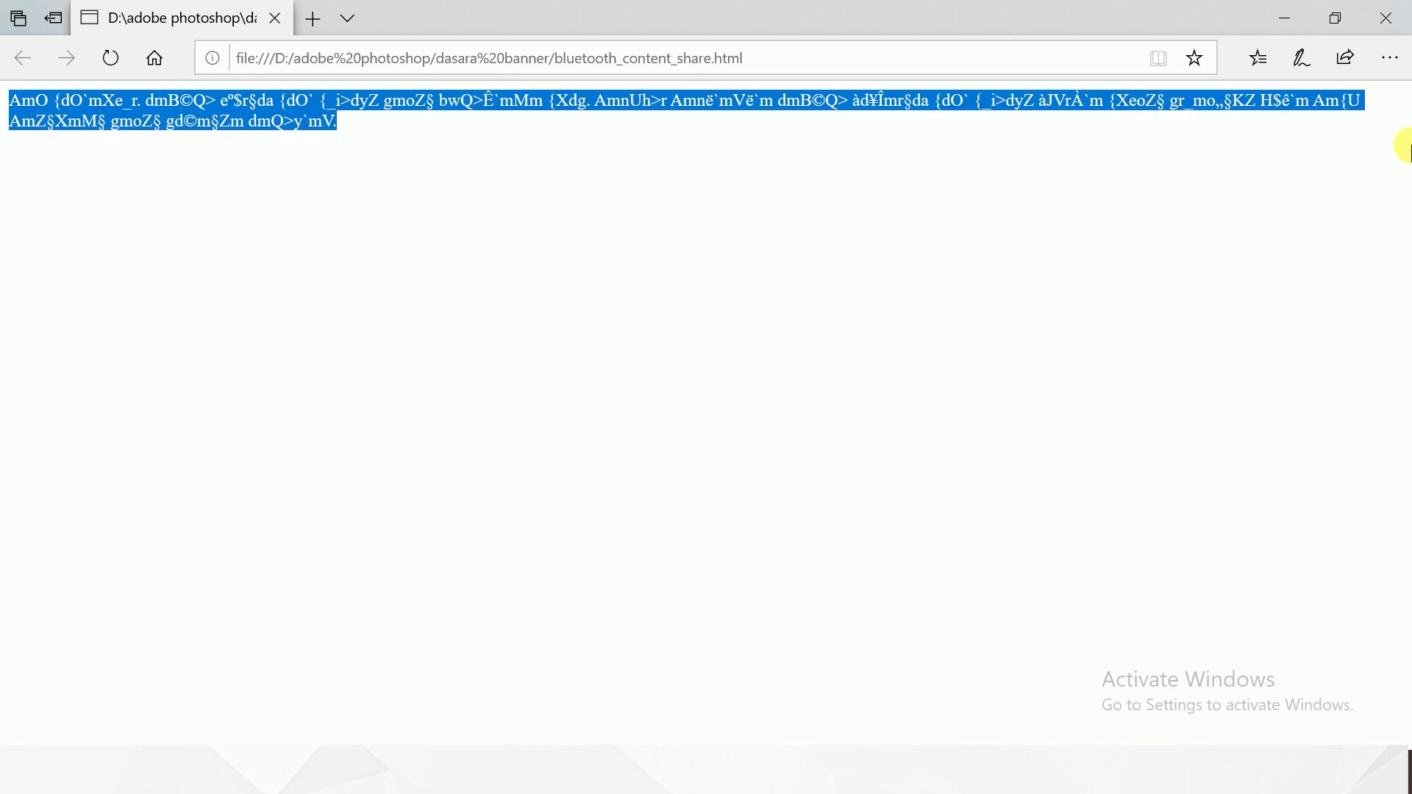
right_click(297, 113)
left_click(346, 140)
left_click(681, 740)
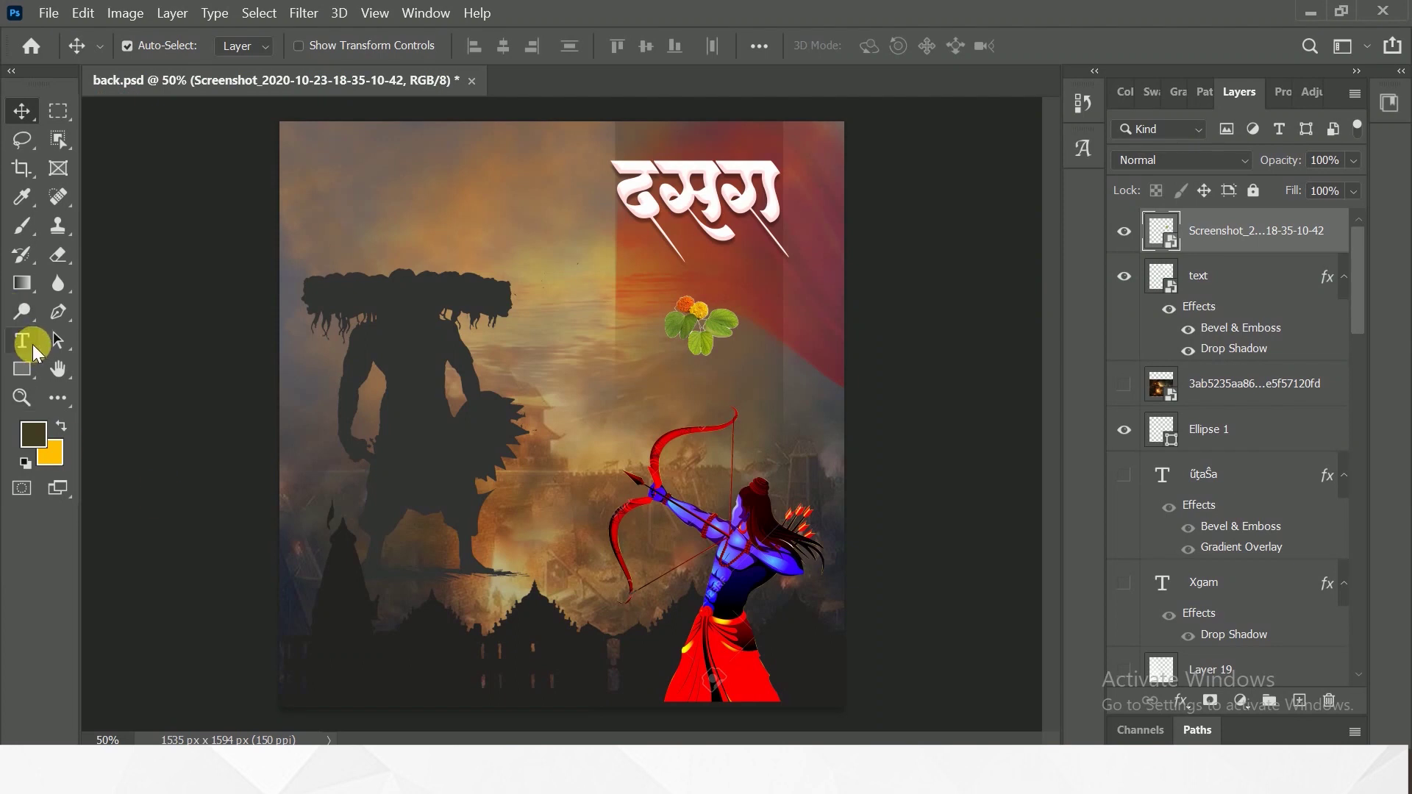
Step: Paste the copied paragraph into a top-left text box in SHREE-DEV7-0715 at 24 pt
left_click(32, 345)
left_click(301, 168)
mouse_move(308, 156)
left_mouse_down()
mouse_move(449, 226)
mouse_move(541, 240)
left_mouse_up()
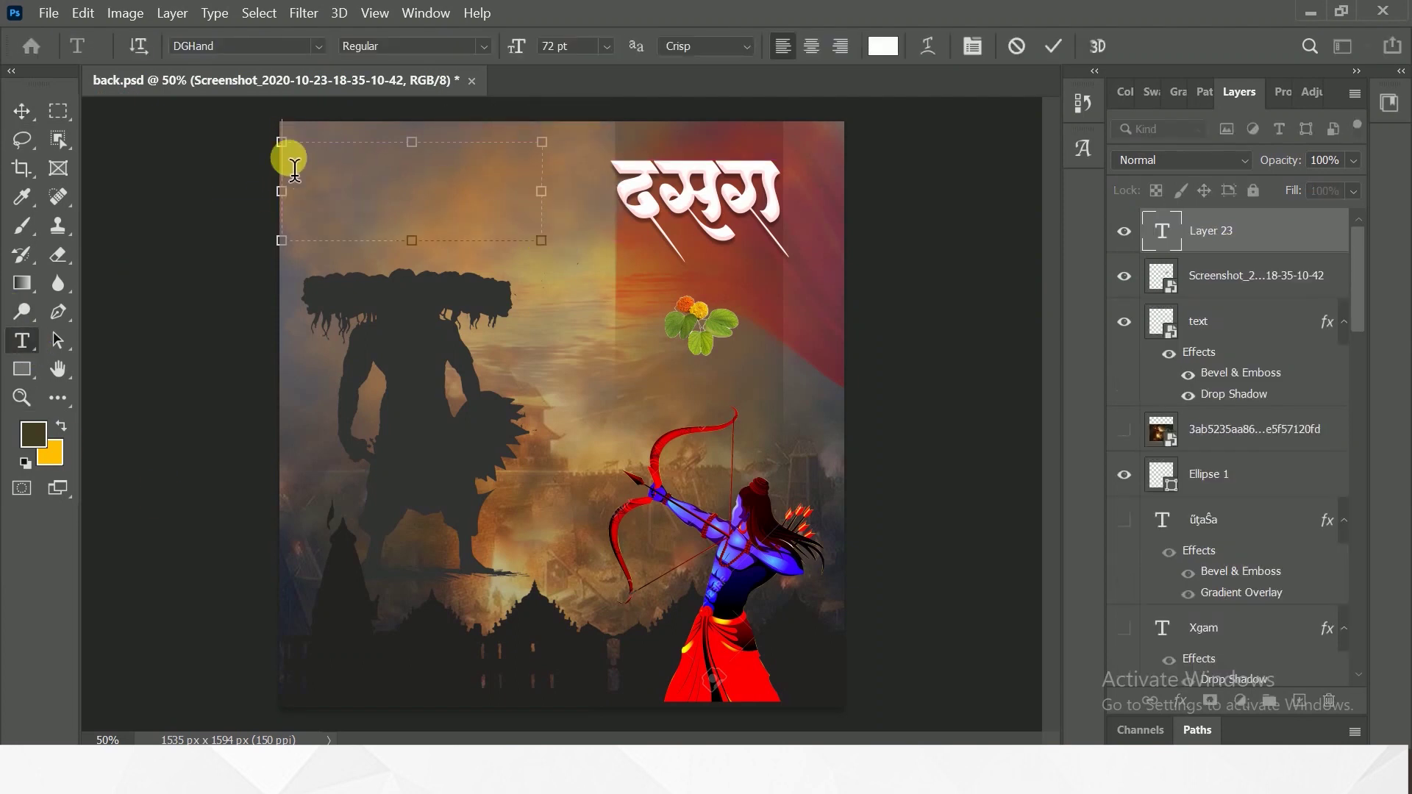
left_click(615, 50)
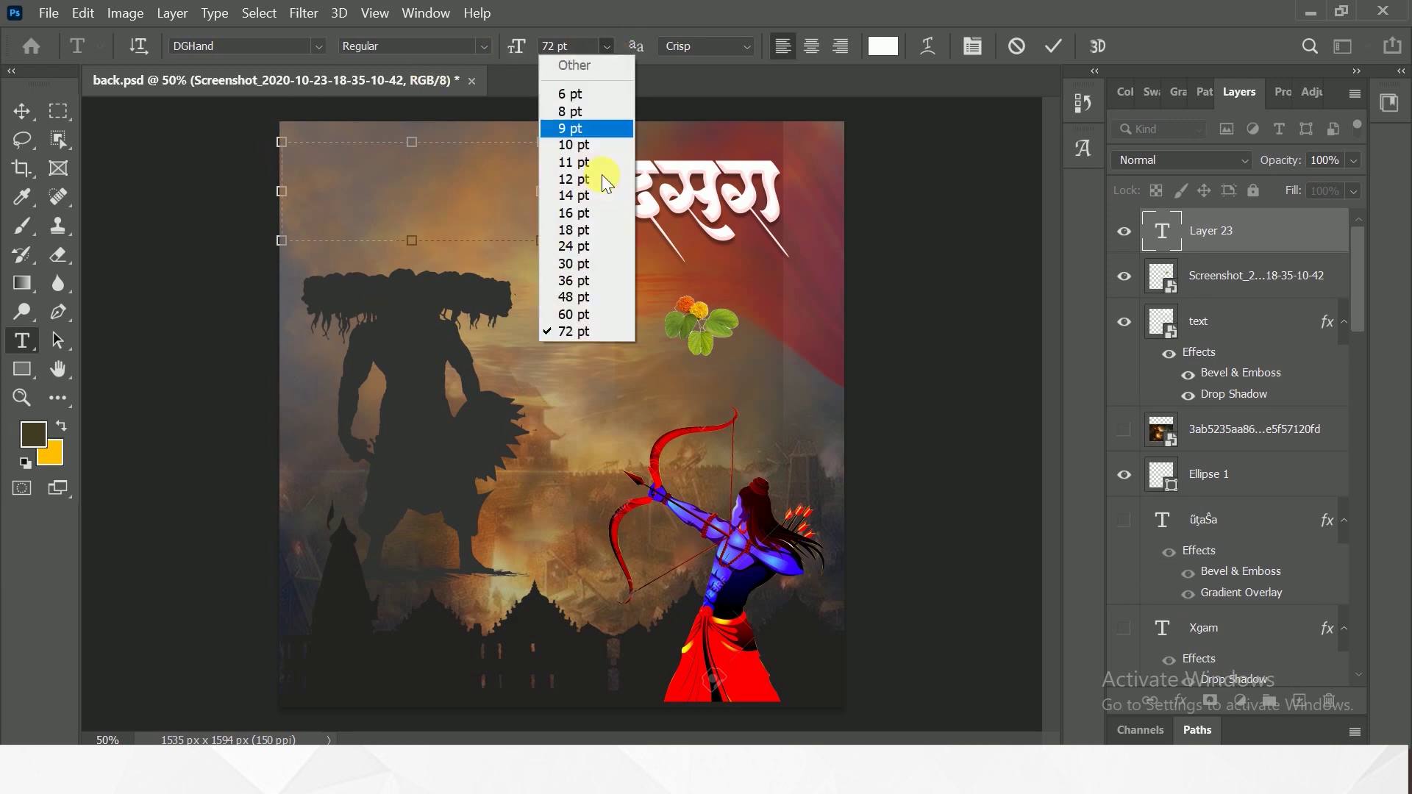
left_click(589, 247)
left_click(321, 51)
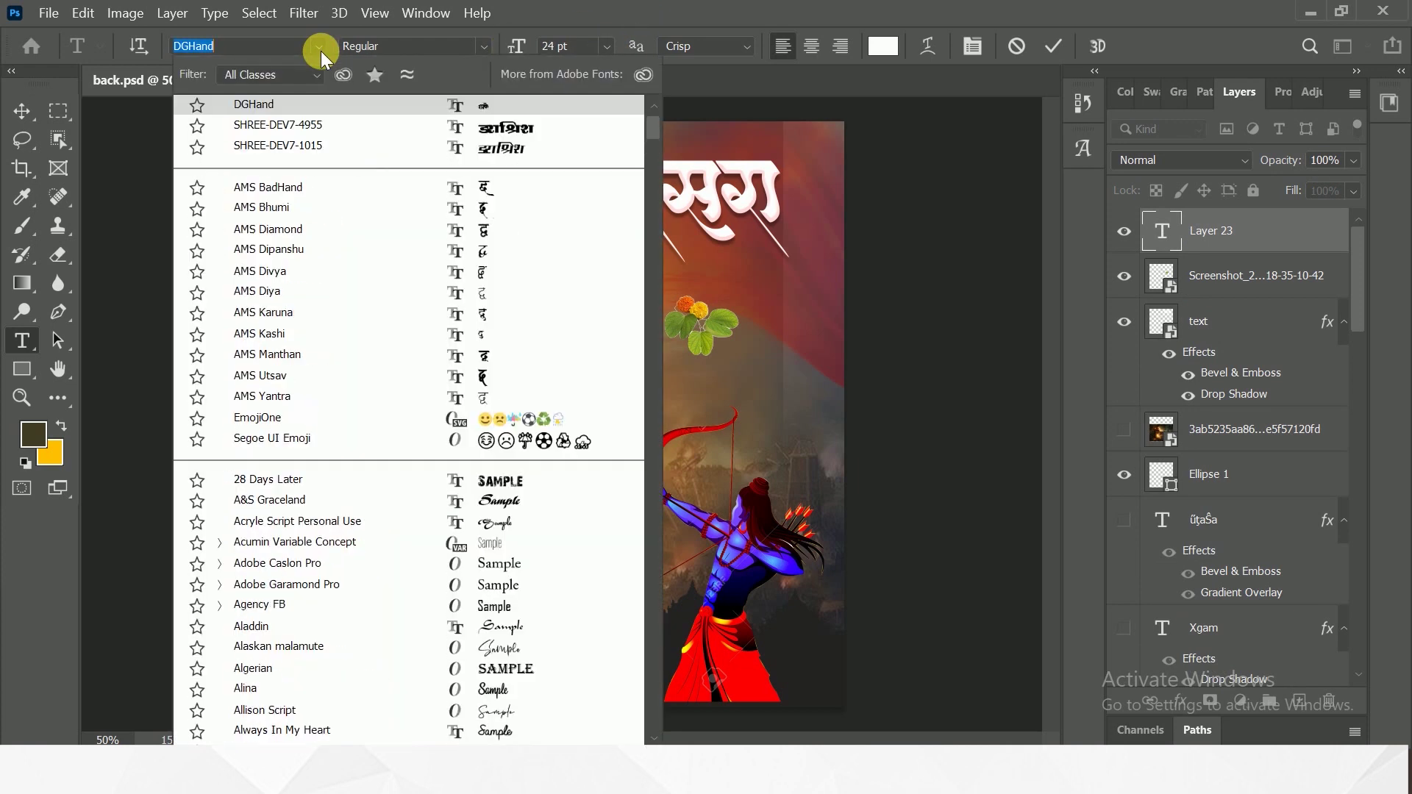
left_click(508, 118)
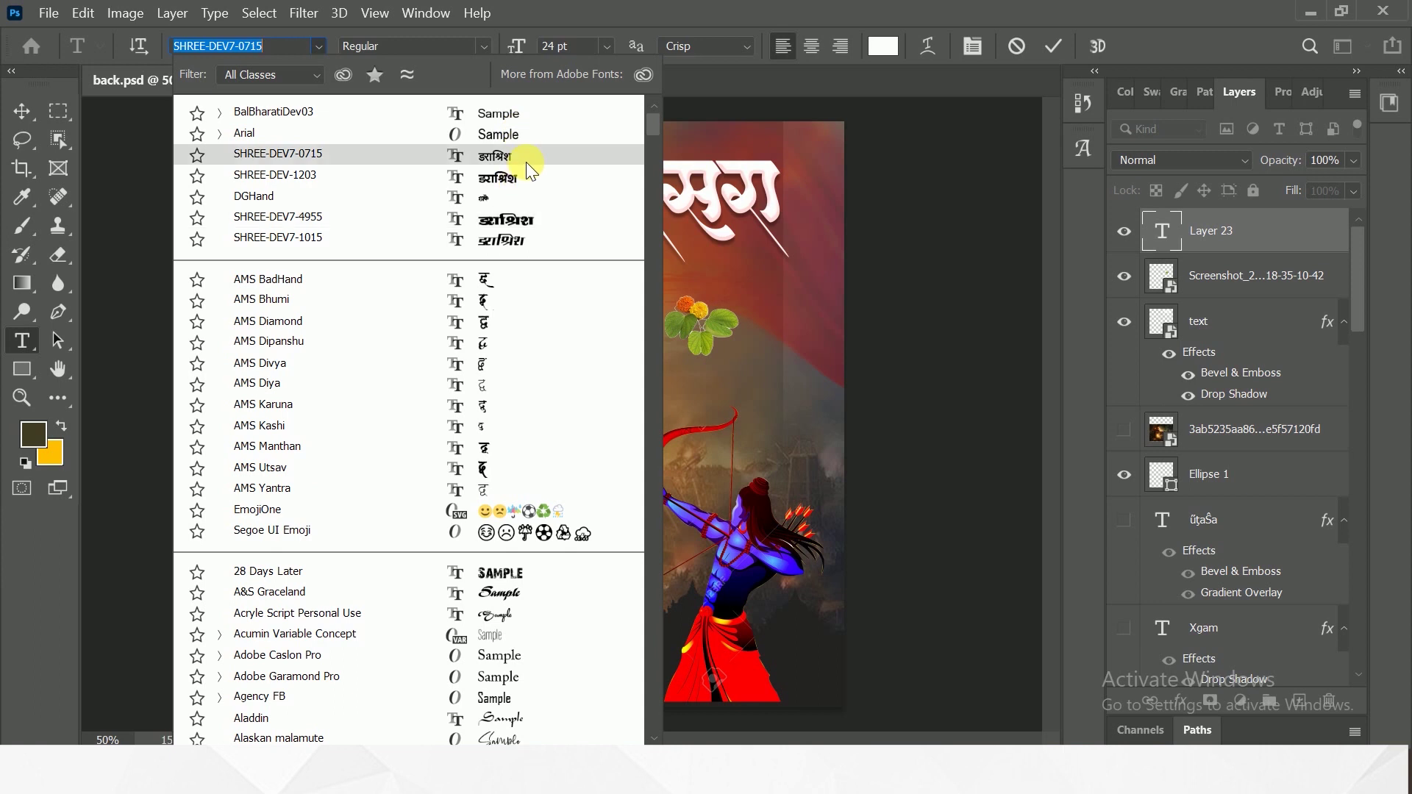
left_click(525, 156)
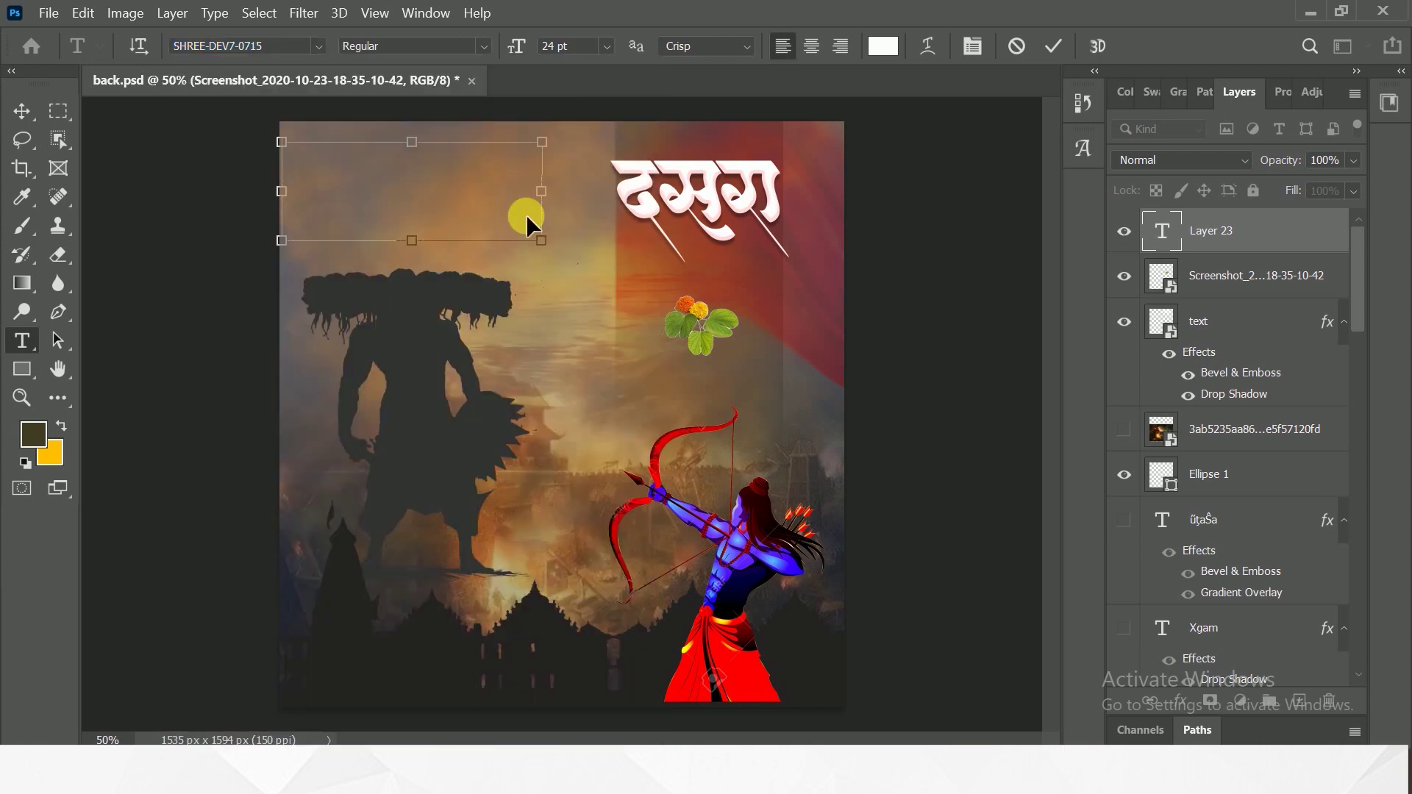
key("ctrl+v")
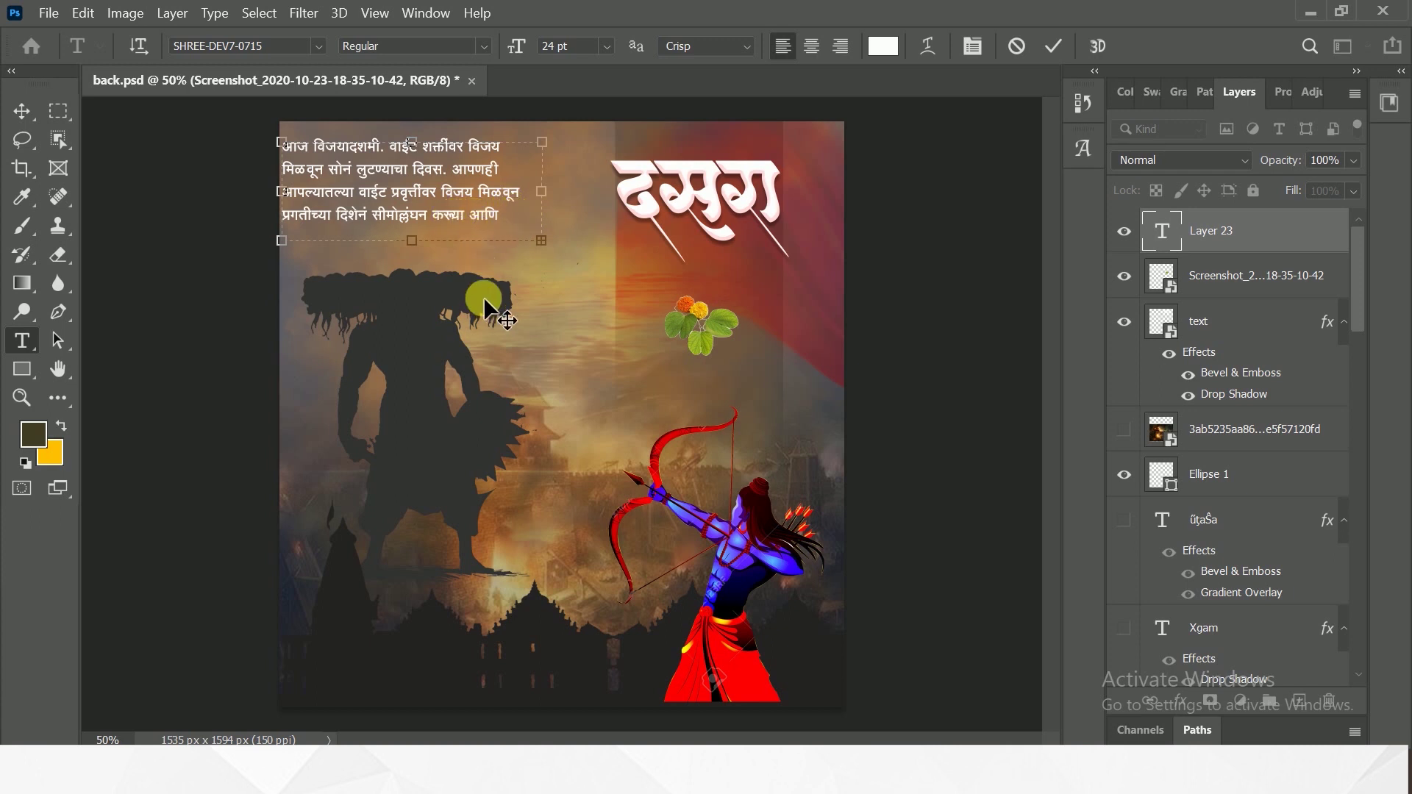
left_click(30, 110)
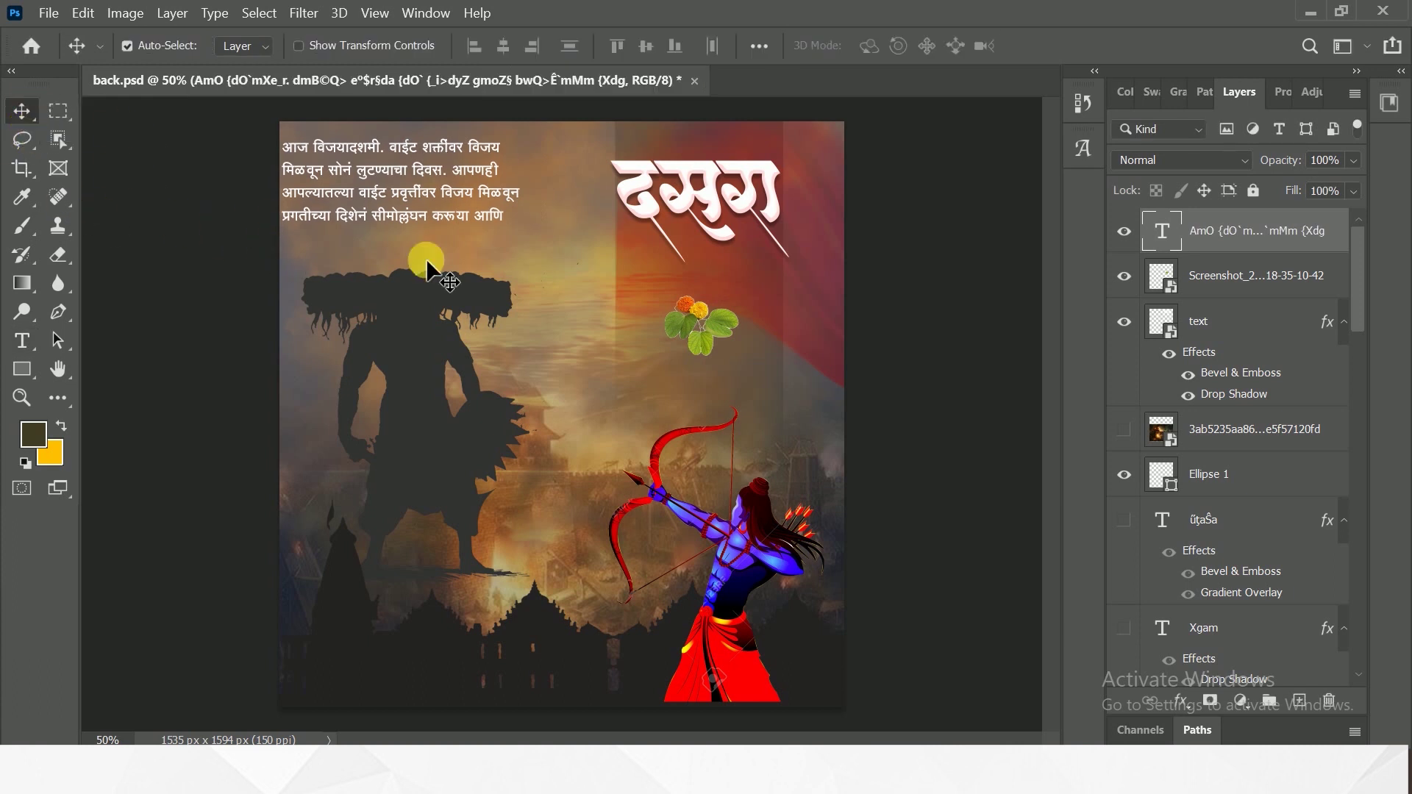
Step: Scale the Marathi paragraph to 65.53% and move it into the top-left corner
key("ctrl+t")
left_click_drag(552, 243, 478, 209)
left_click_drag(441, 165, 511, 164)
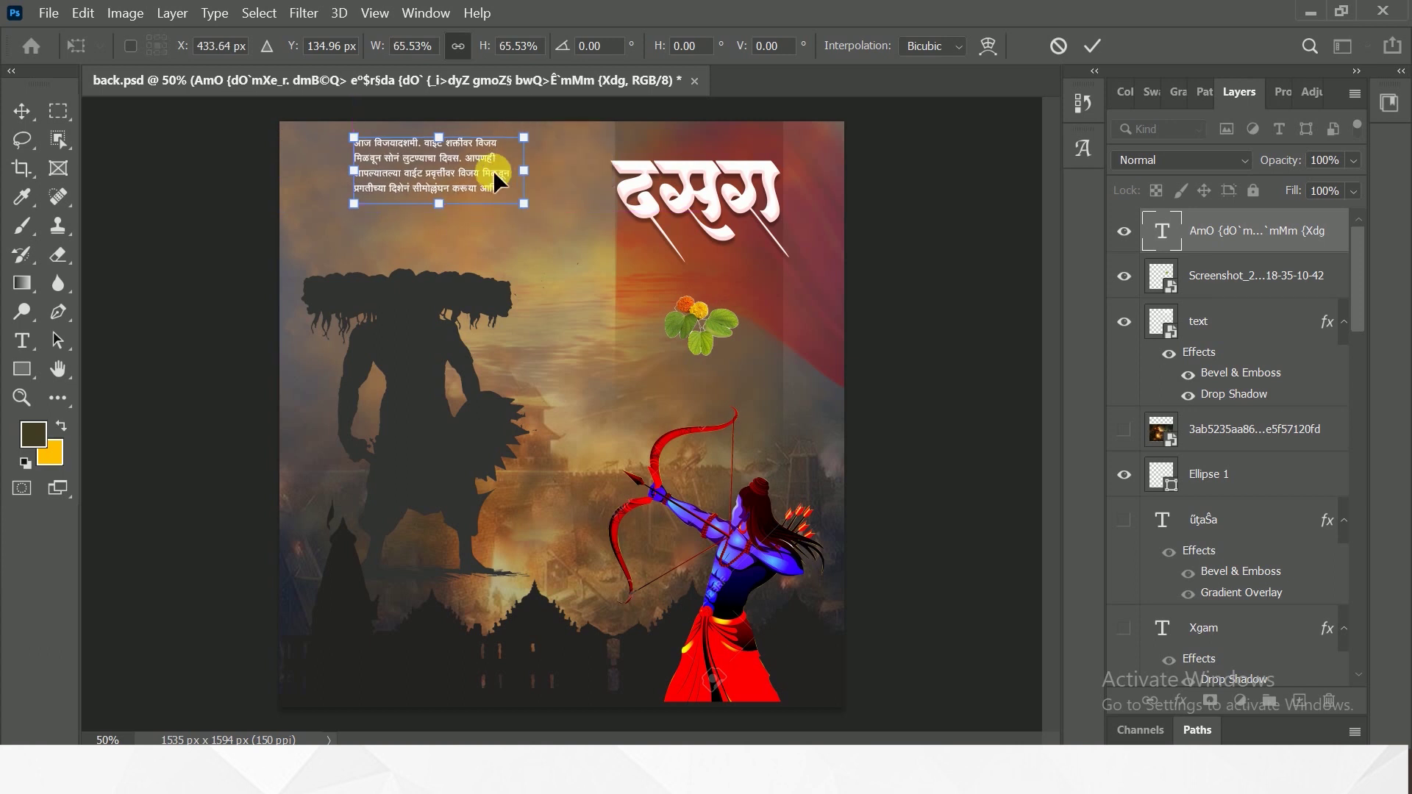
left_click_drag(493, 169, 450, 166)
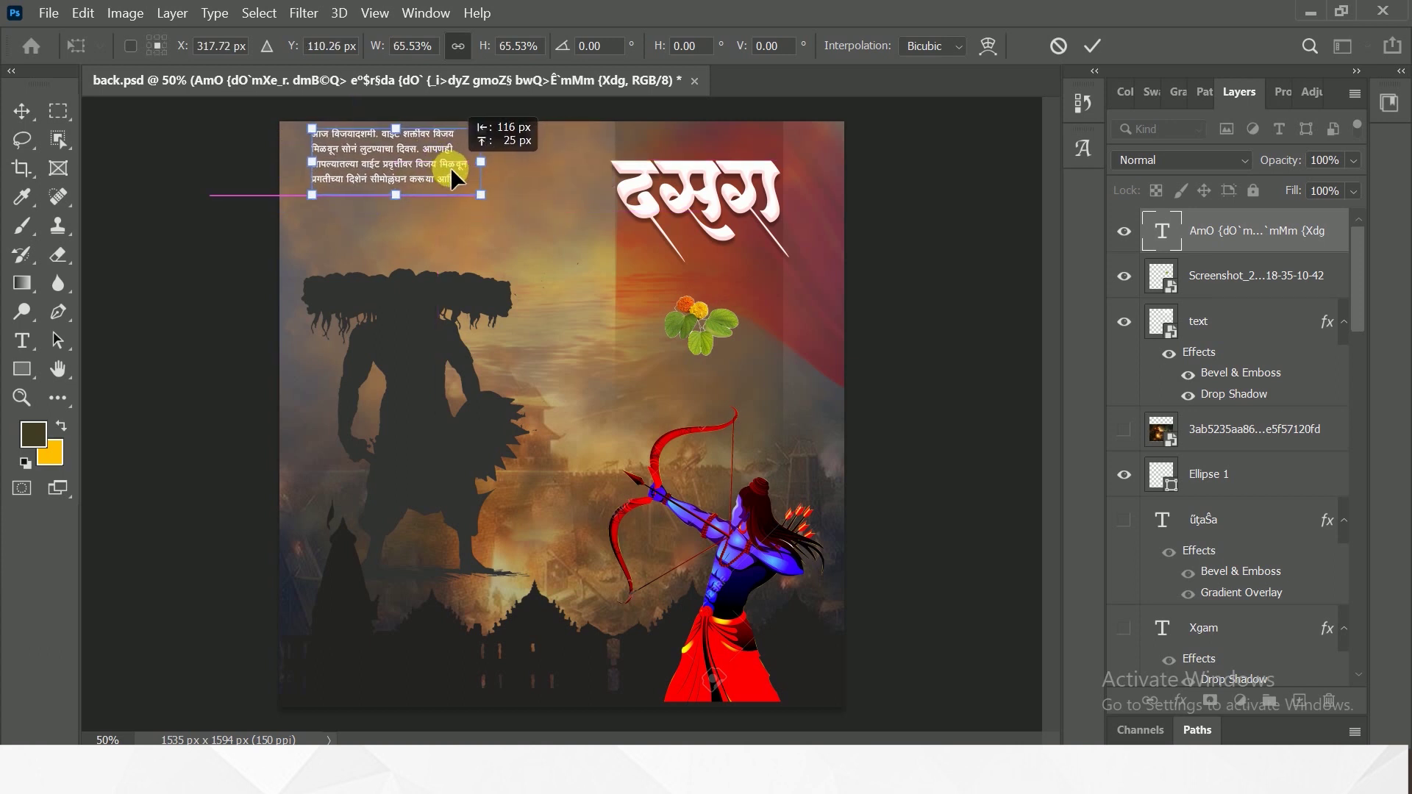
left_click(1093, 46)
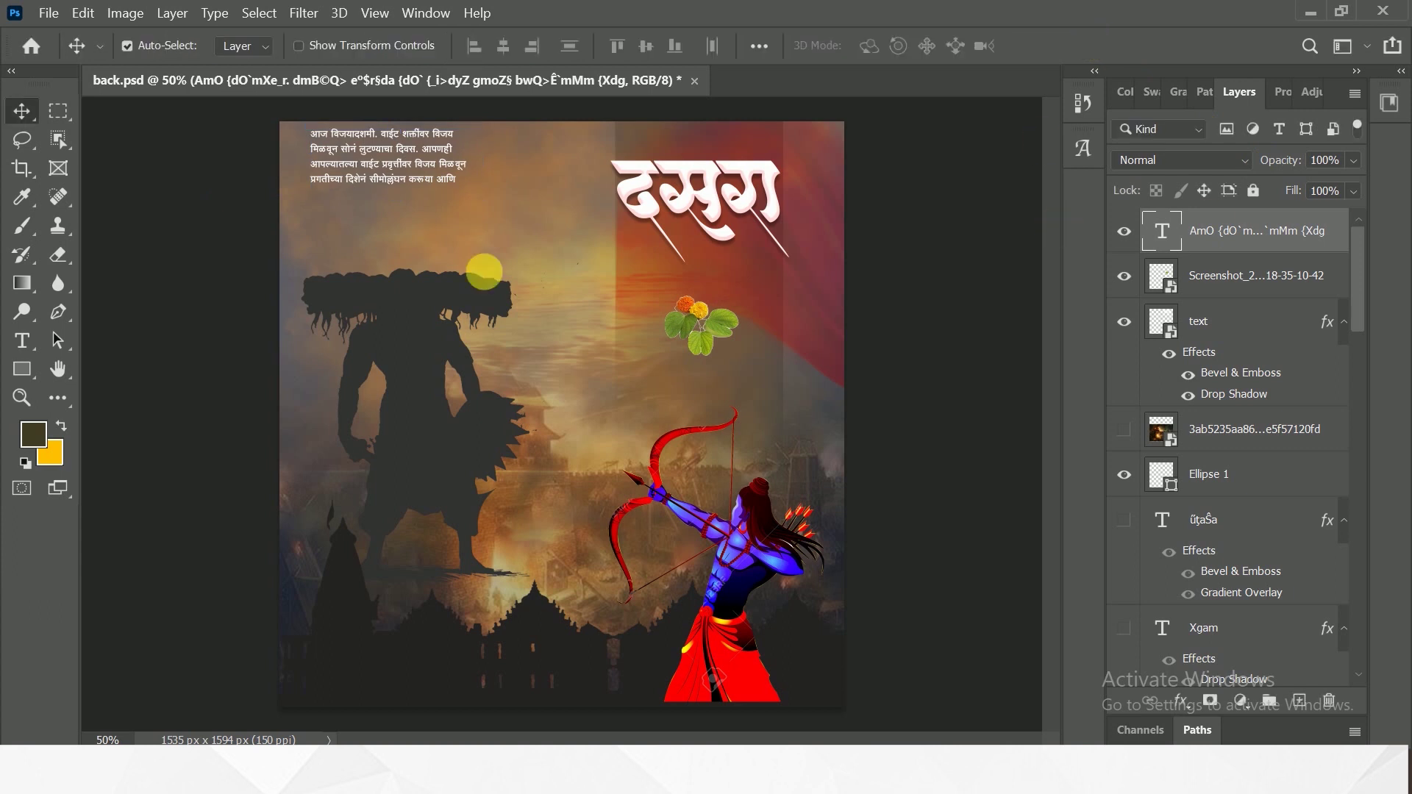
Step: Draw a thin white 473 × 6 px rectangle under the Marathi paragraph and nudge it into place
left_click(22, 369)
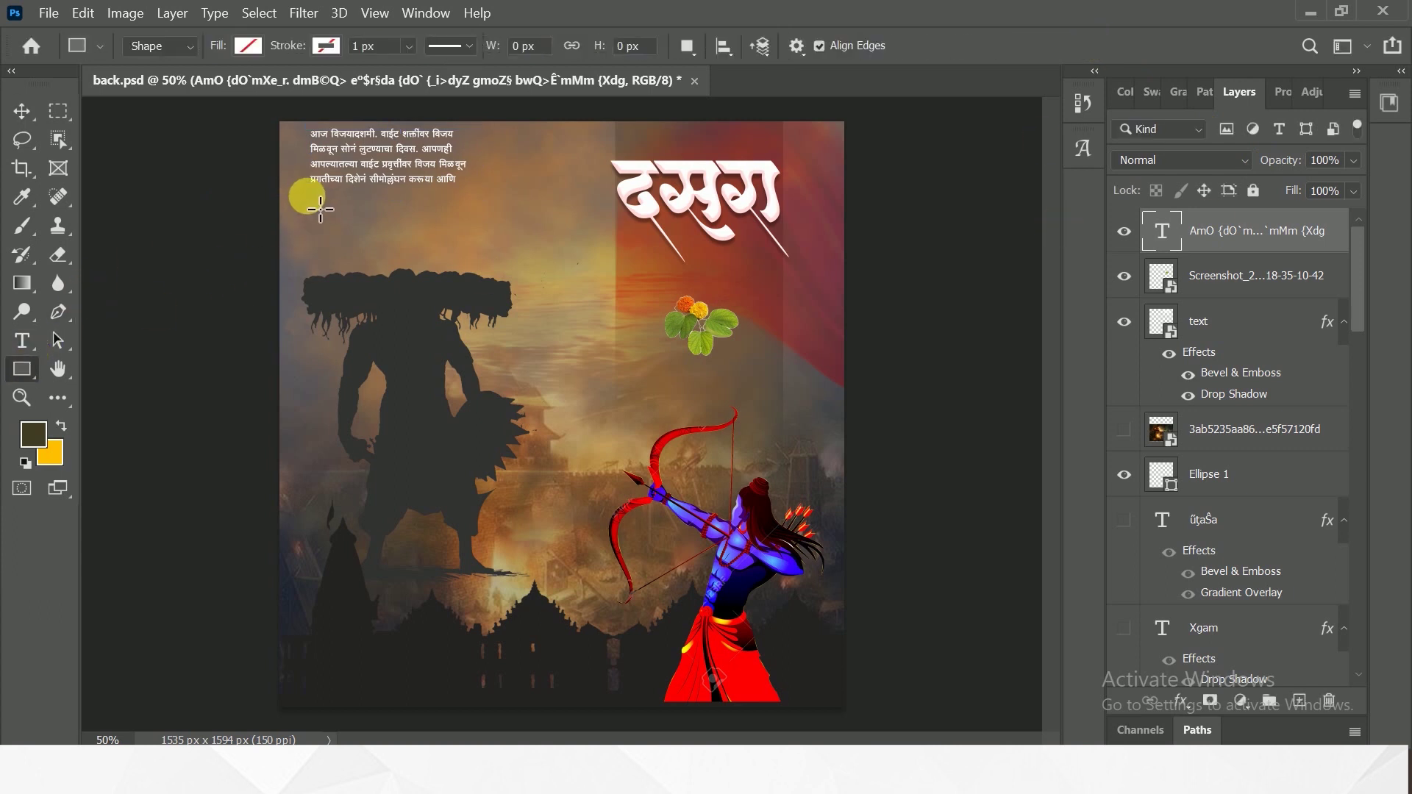
left_click_drag(316, 208, 485, 205)
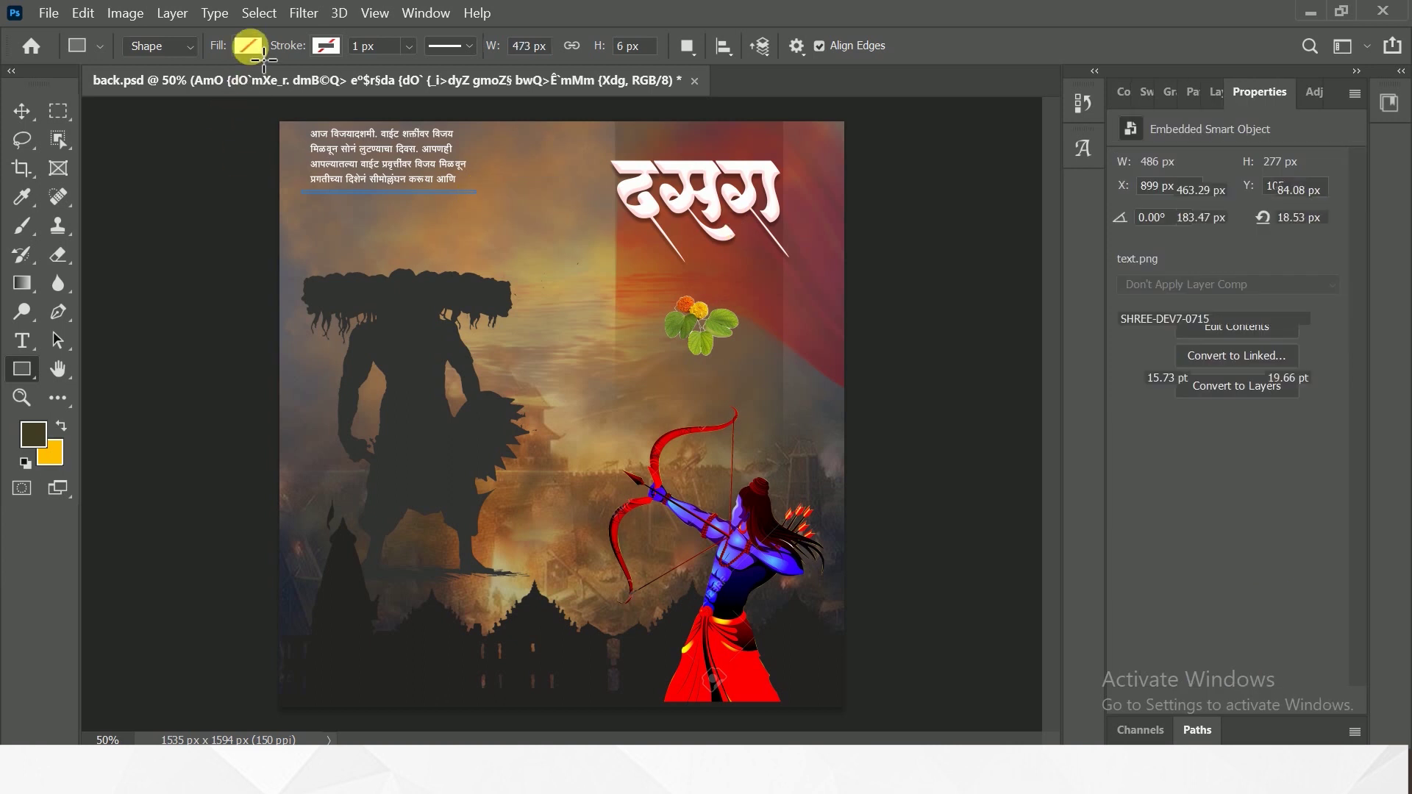
left_click(249, 45)
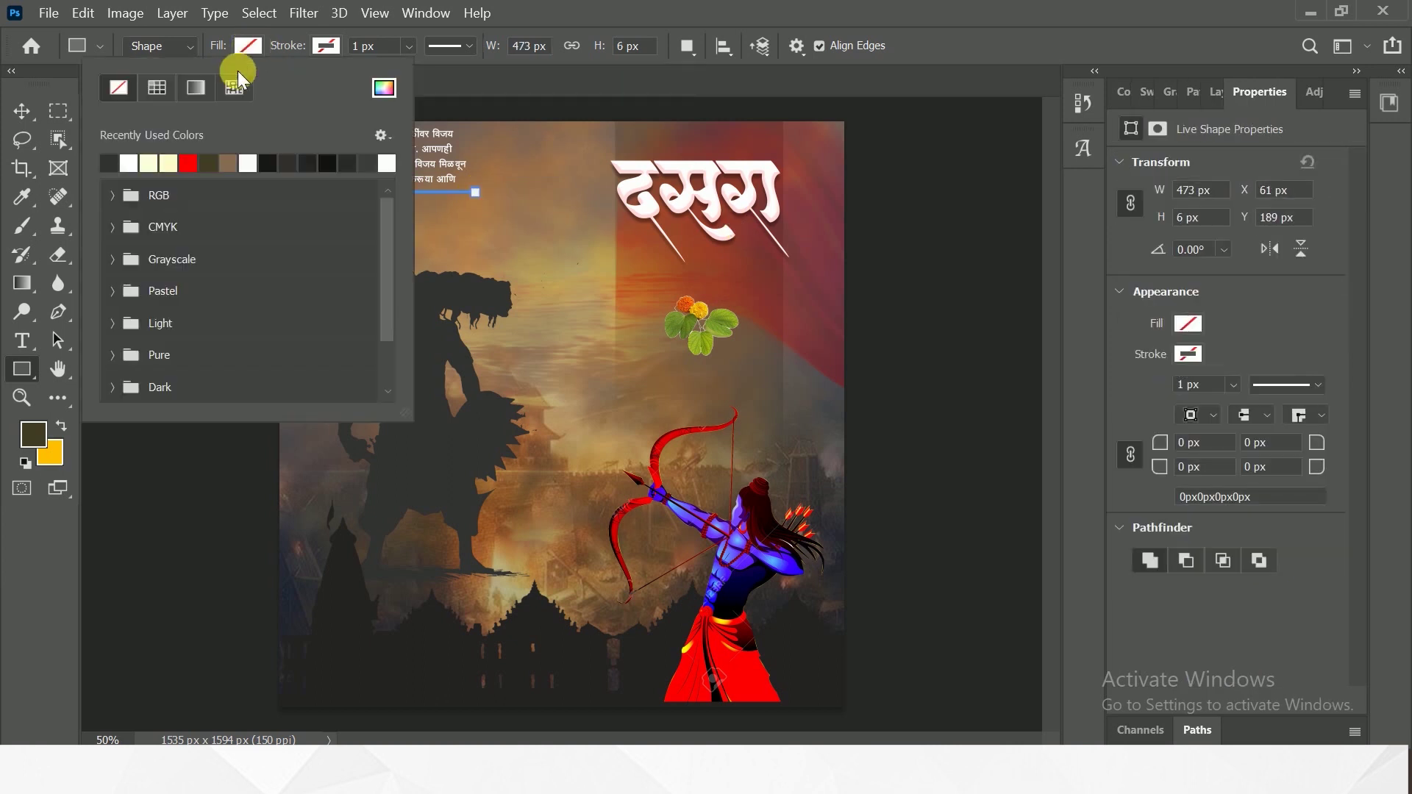
left_click(248, 162)
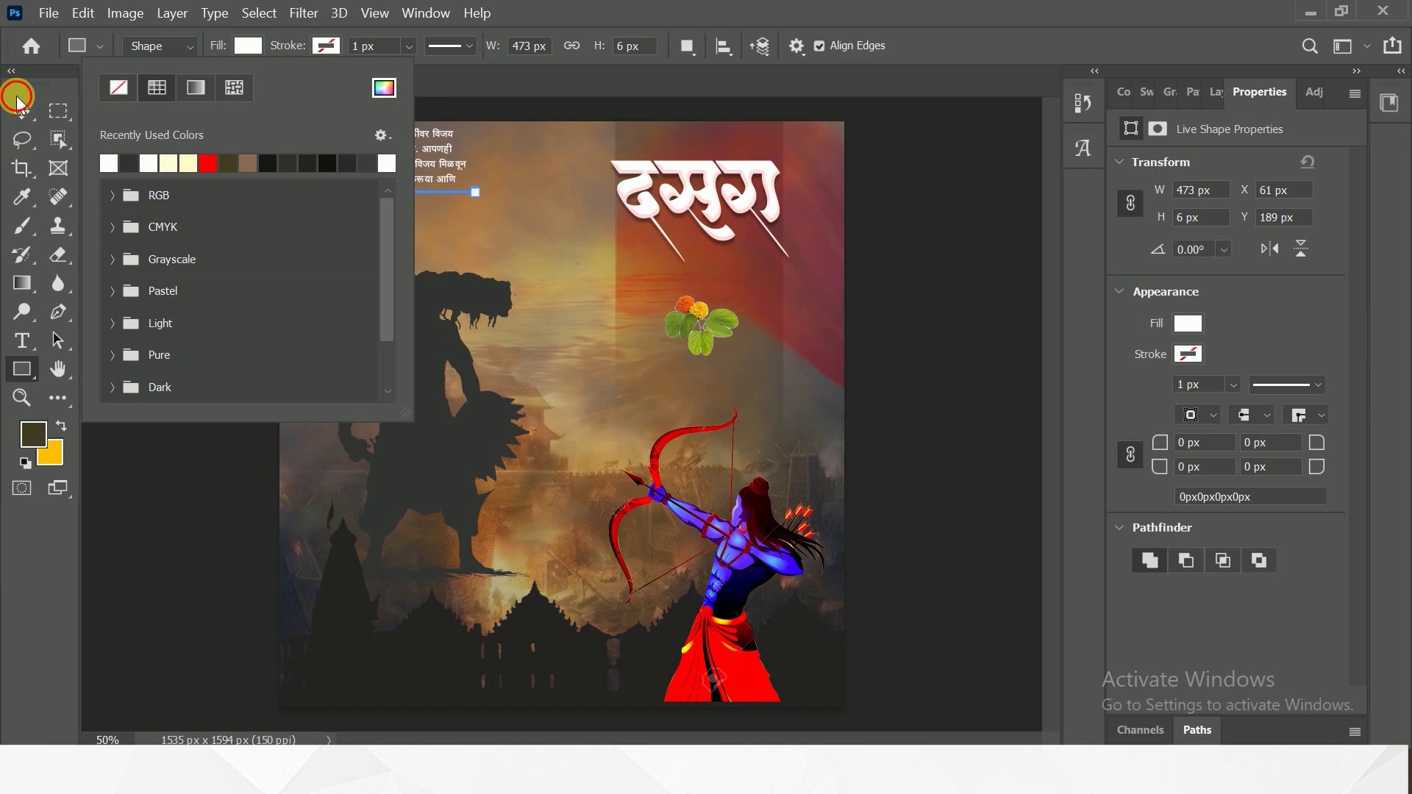
left_click(16, 98)
left_click(20, 110)
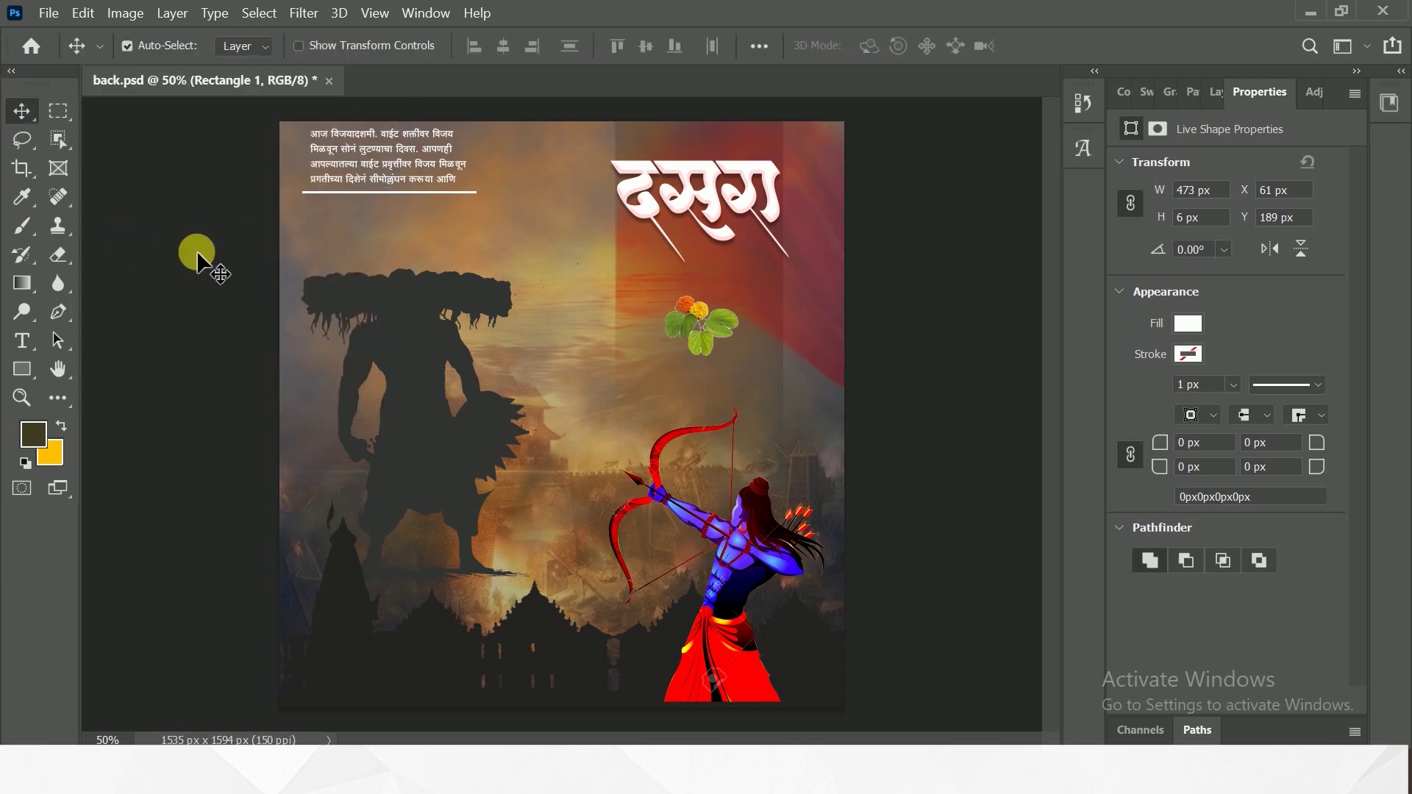
key("Up")
key("Up")
key("Up")
key("Left")
key("Left")
key("Left")
left_click(22, 341)
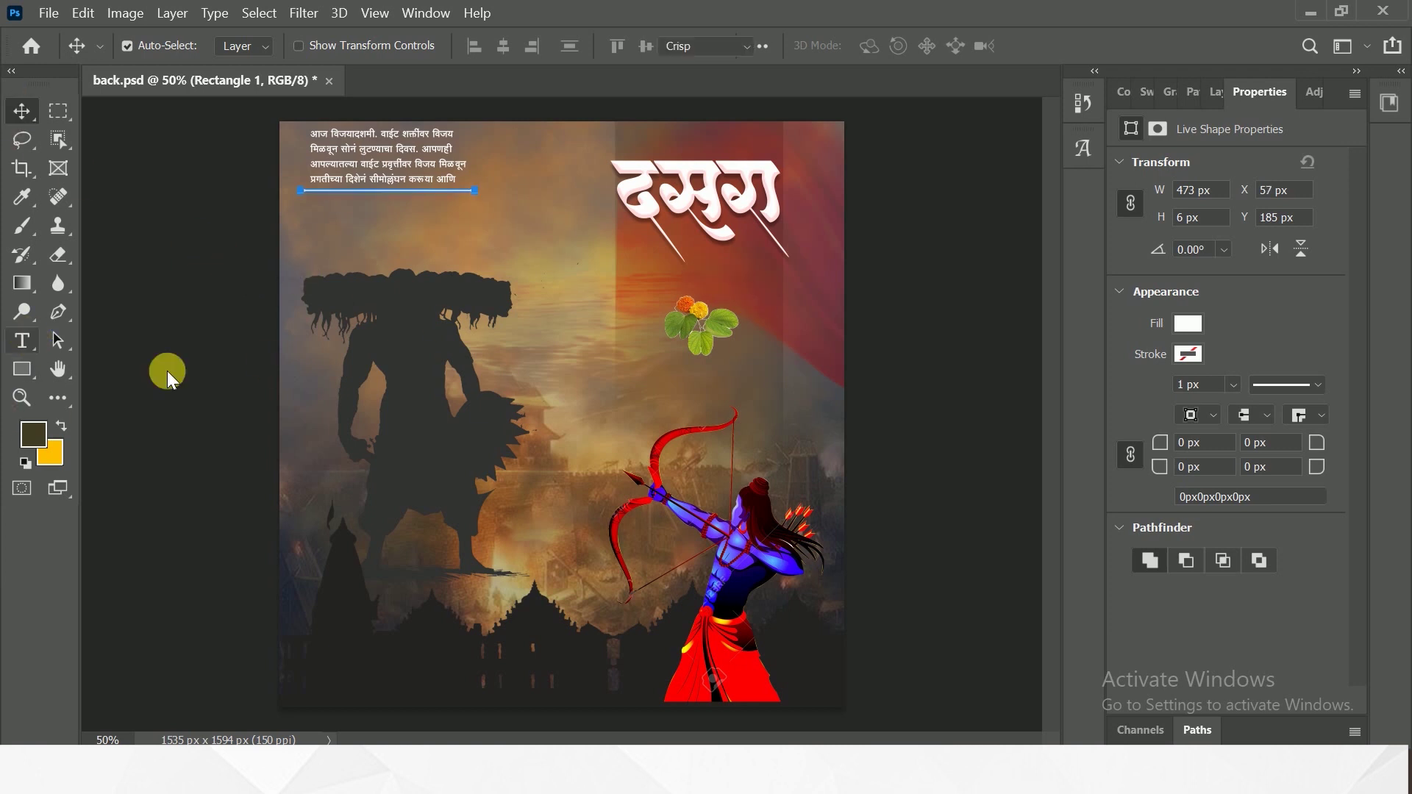
Step: Start a new text line beside the leaf motif and show the Glyphs panel
left_click(630, 291)
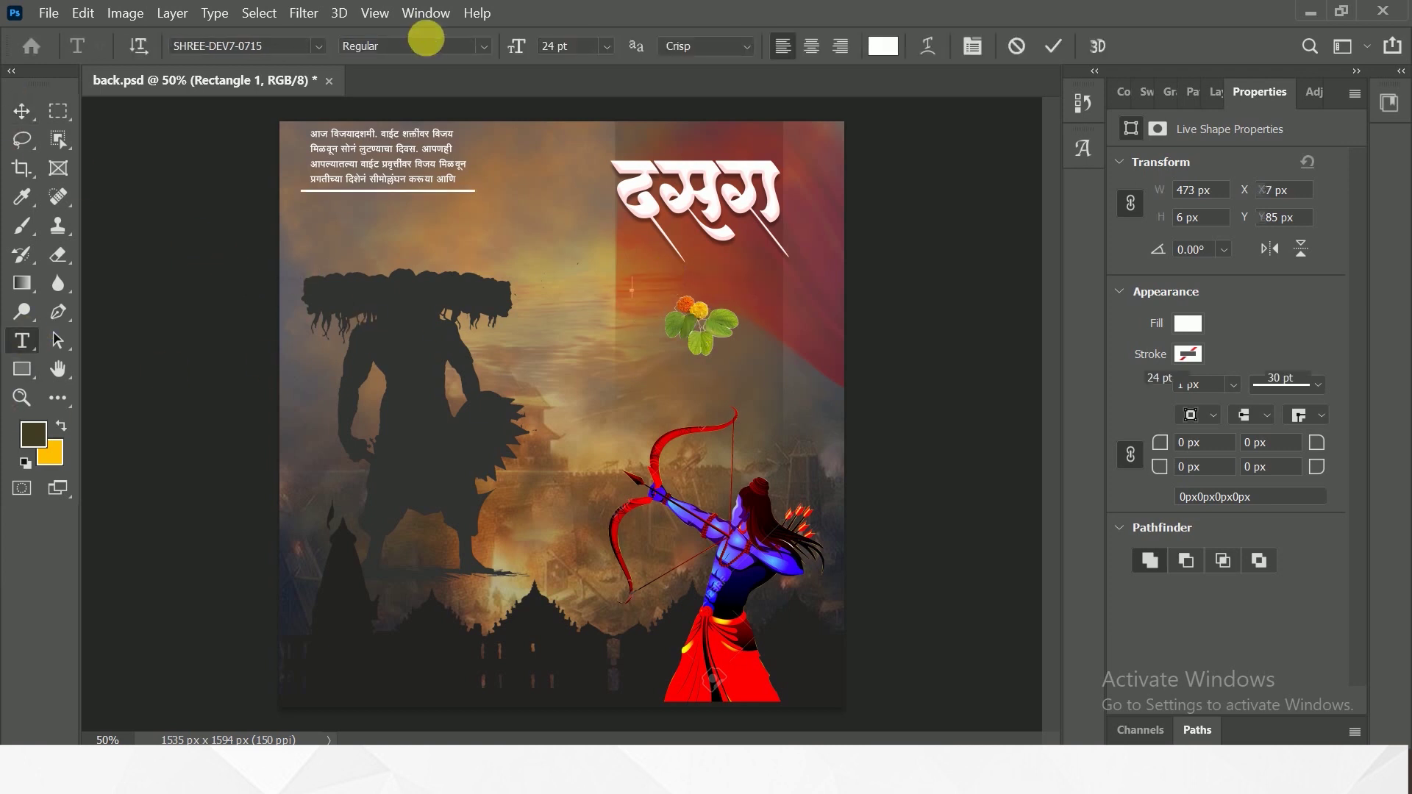
left_click(431, 15)
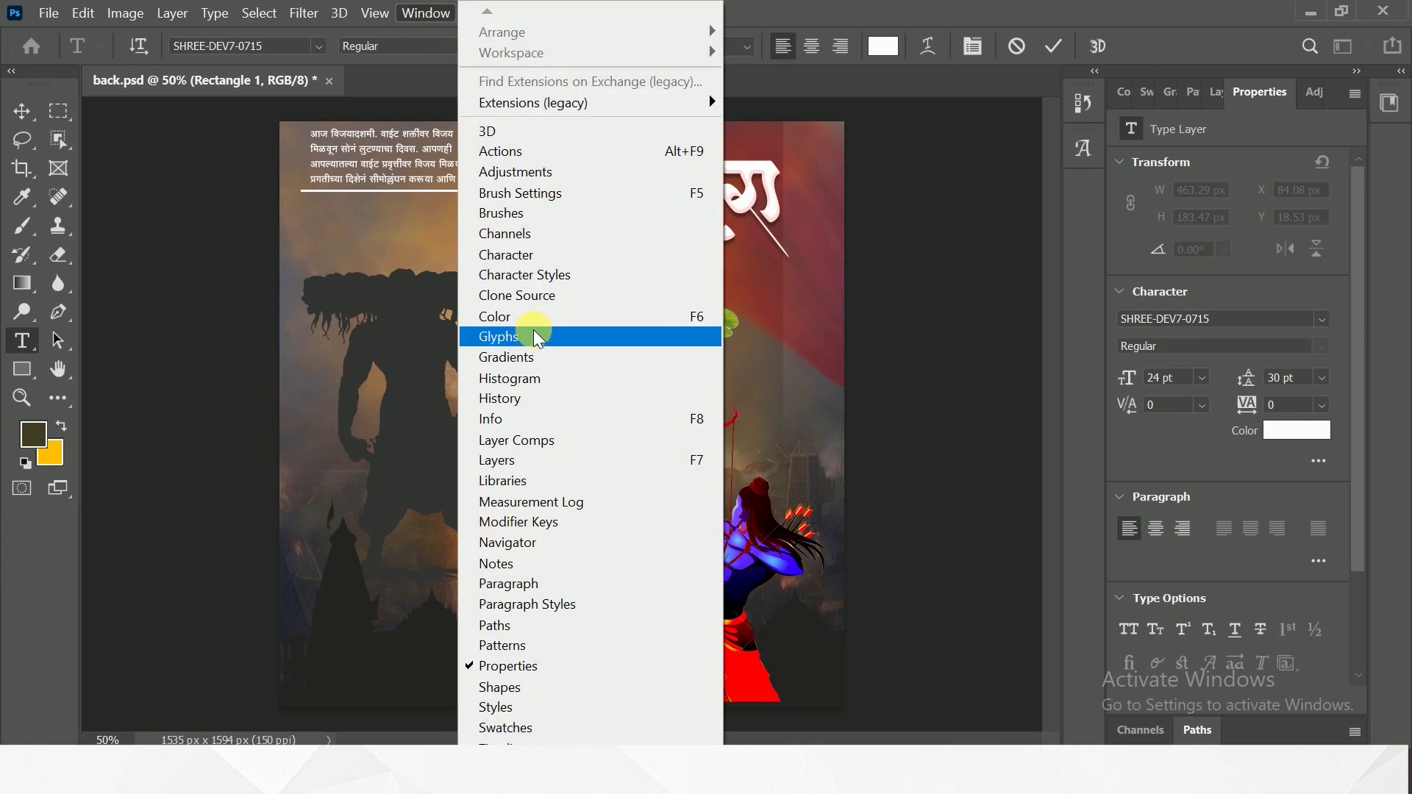
left_click(533, 337)
scroll(977, 309, "up", 2)
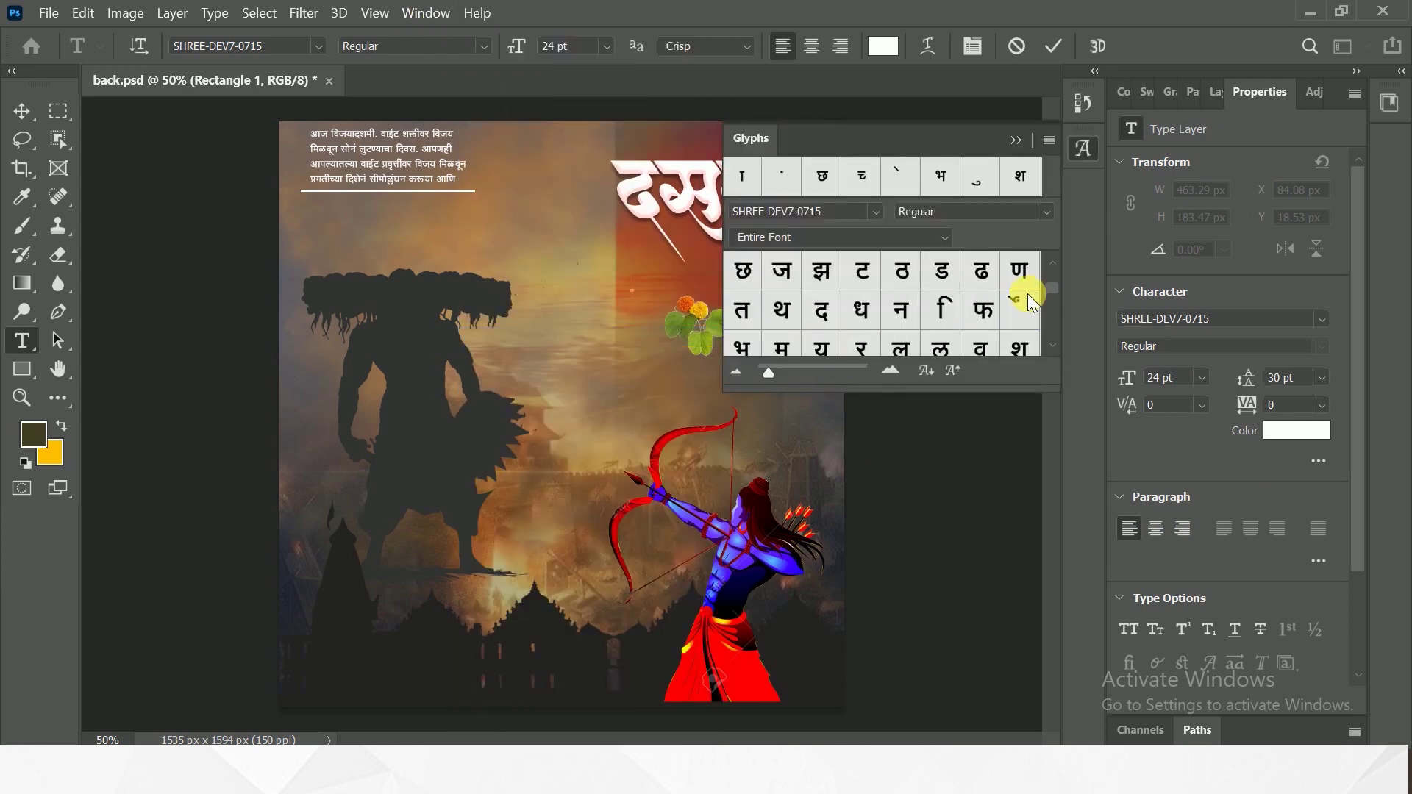
Step: Insert the glyphs for निमित्त from the Glyphs panel
double_click(946, 318)
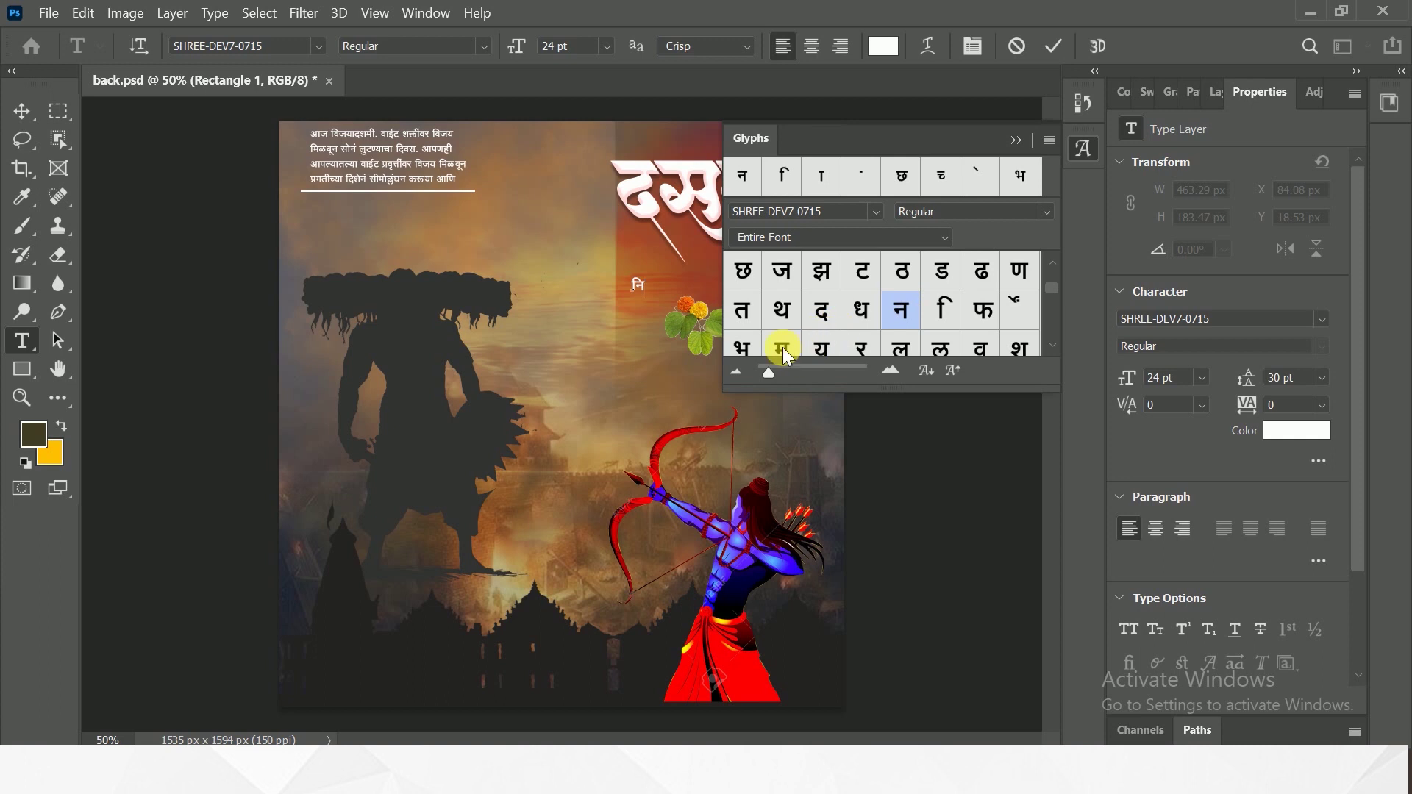
double_click(942, 309)
double_click(781, 345)
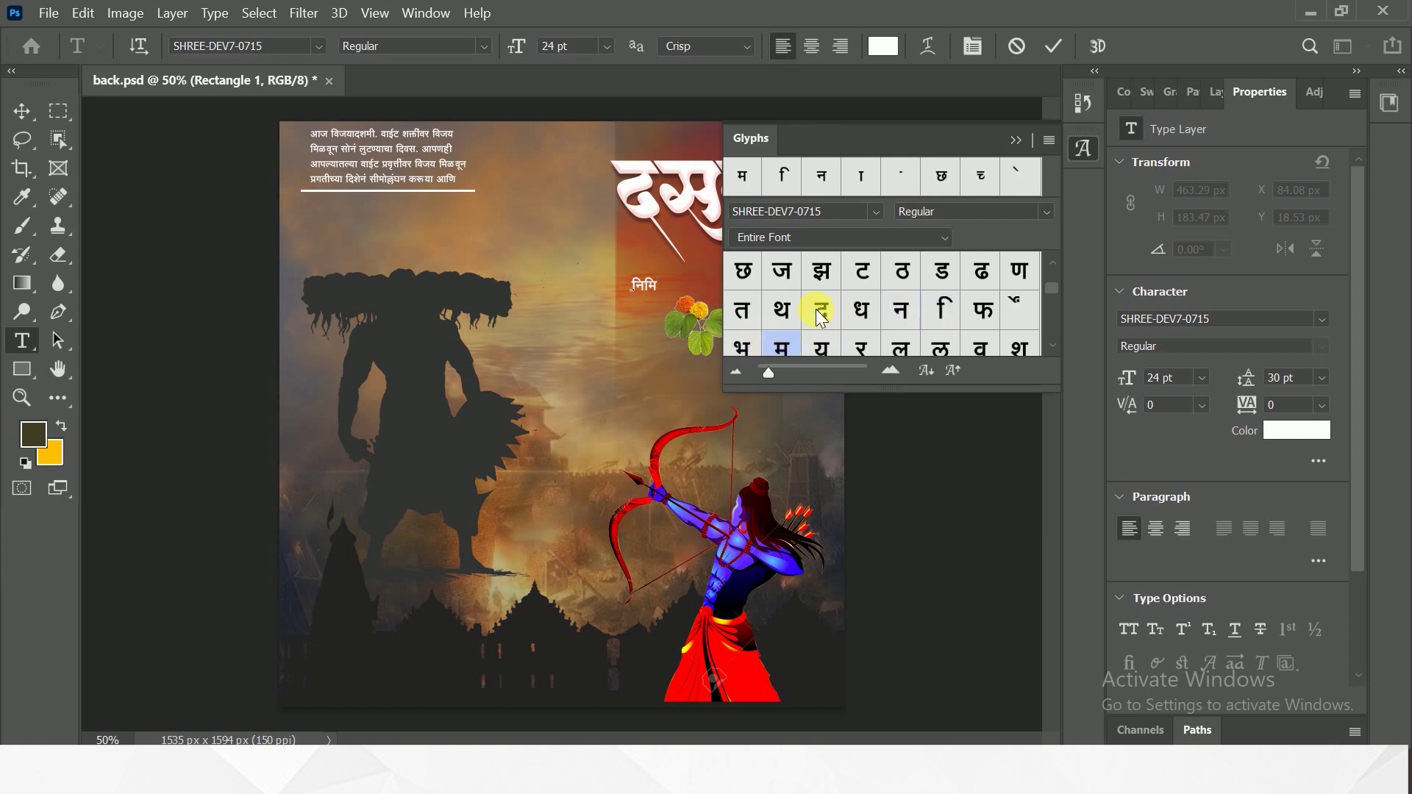
scroll(818, 309, "down", 3)
scroll(818, 309, "down", 2)
scroll(824, 300, "down", 2)
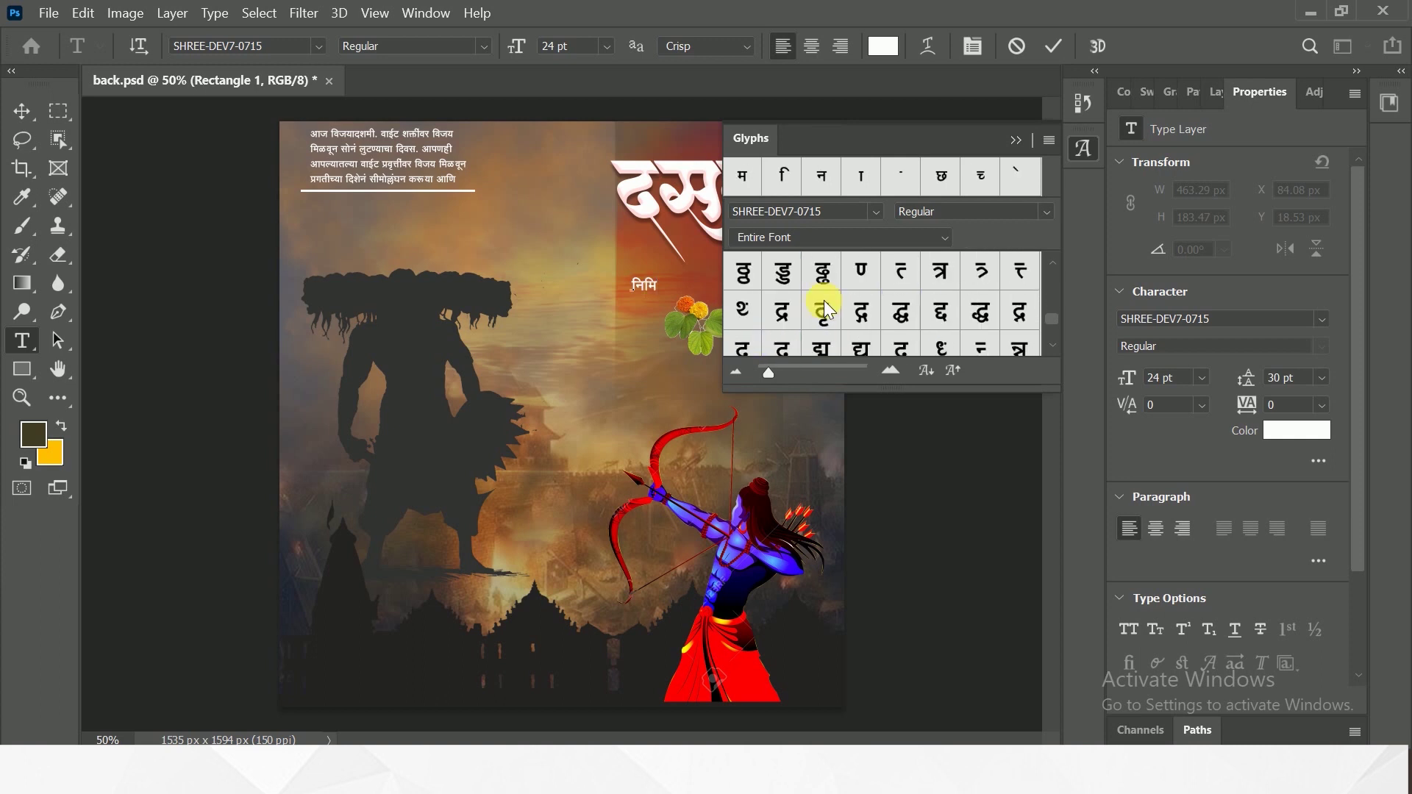
double_click(1024, 272)
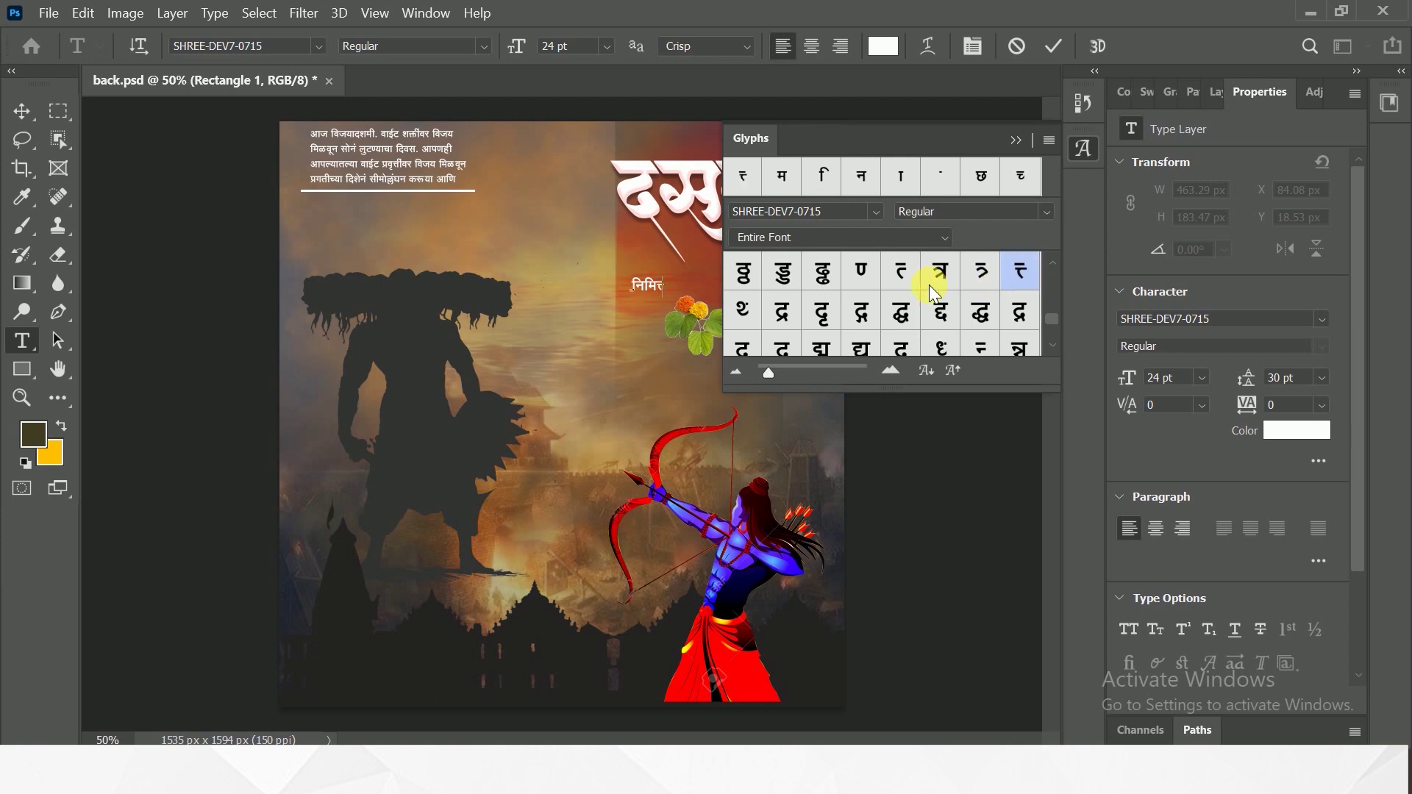
scroll(903, 287, "up", 1)
double_click(895, 184)
scroll(886, 261, "up", 1)
scroll(880, 299, "up", 1)
scroll(863, 306, "up", 1)
scroll(846, 309, "up", 2)
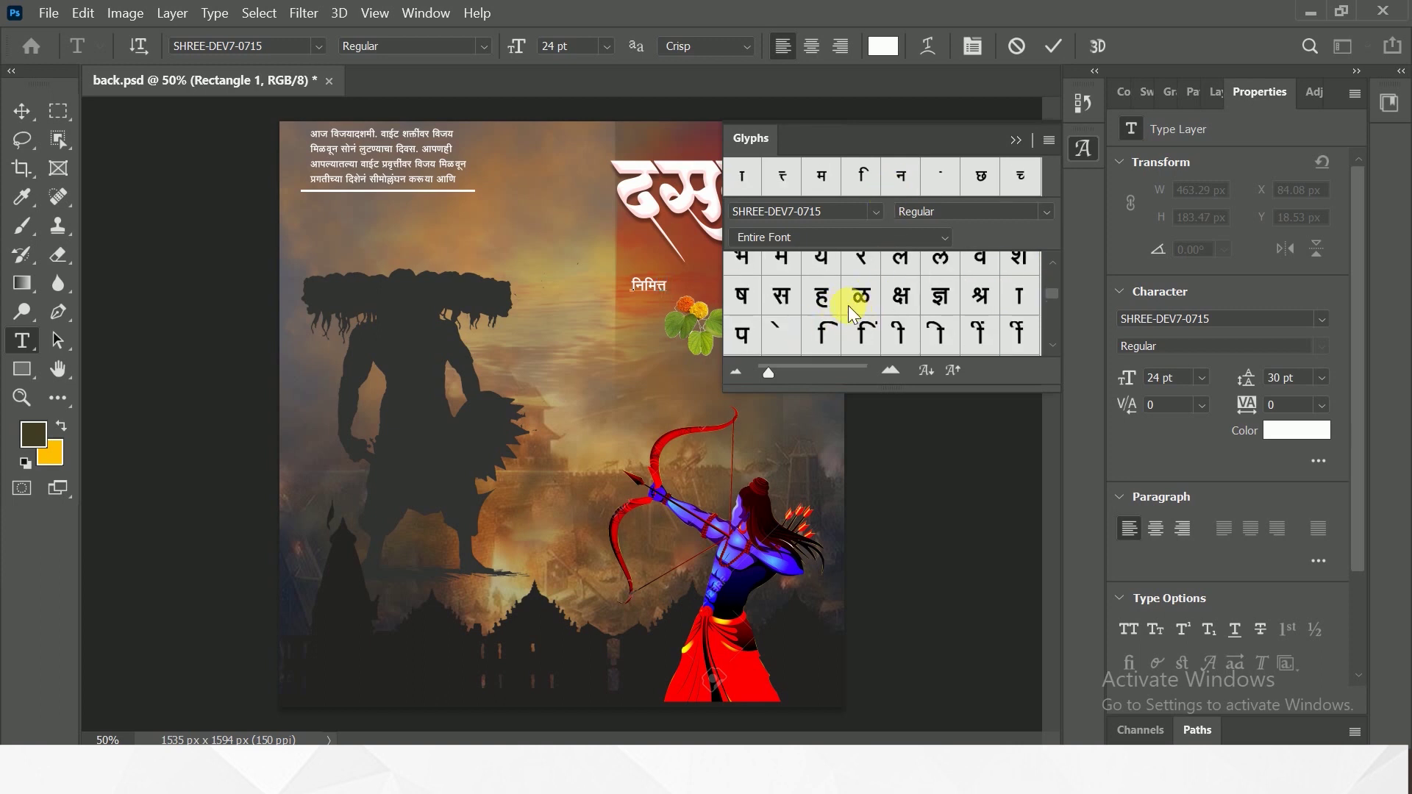
Step: Add the word हार्दिक glyph by glyph
double_click(831, 299)
double_click(1012, 299)
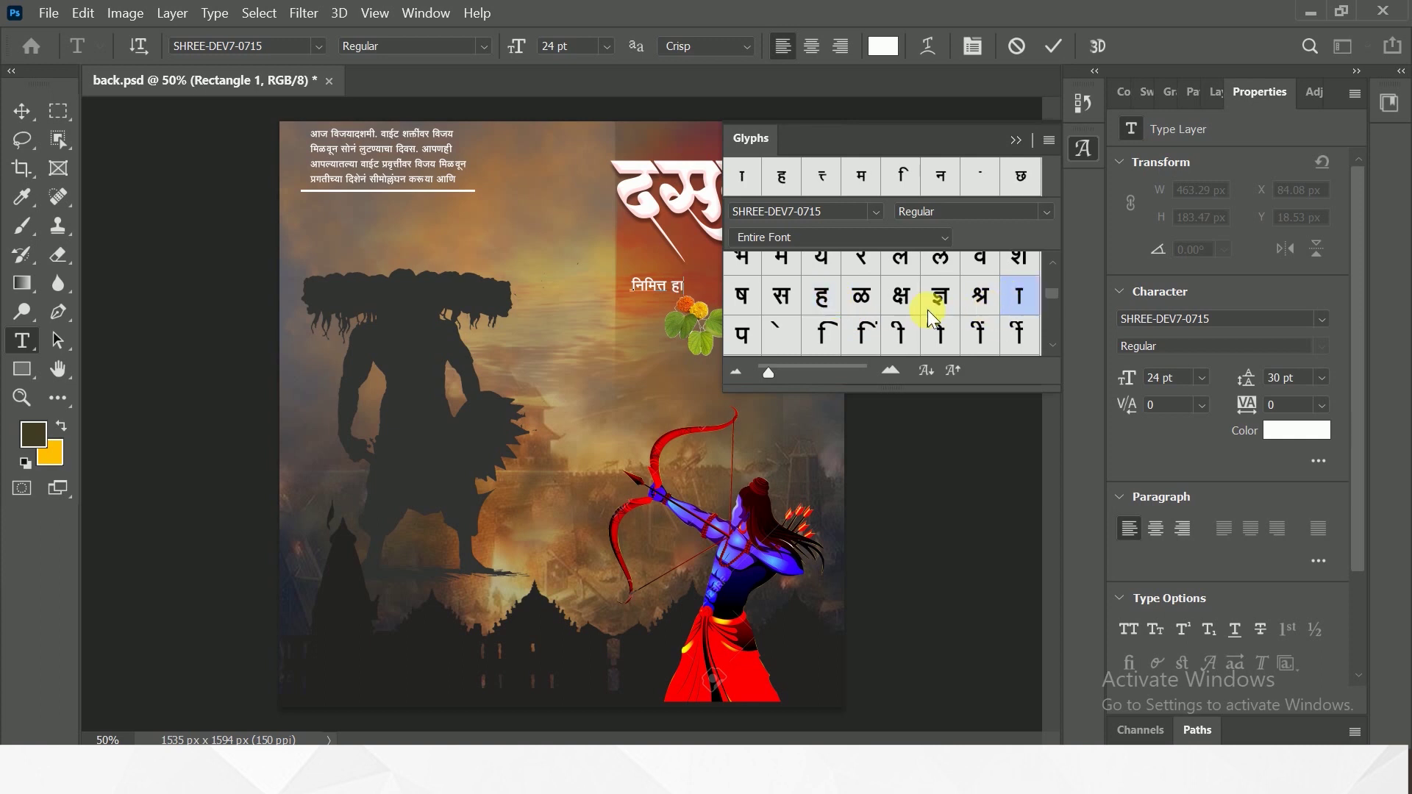
scroll(921, 311, "up", 2)
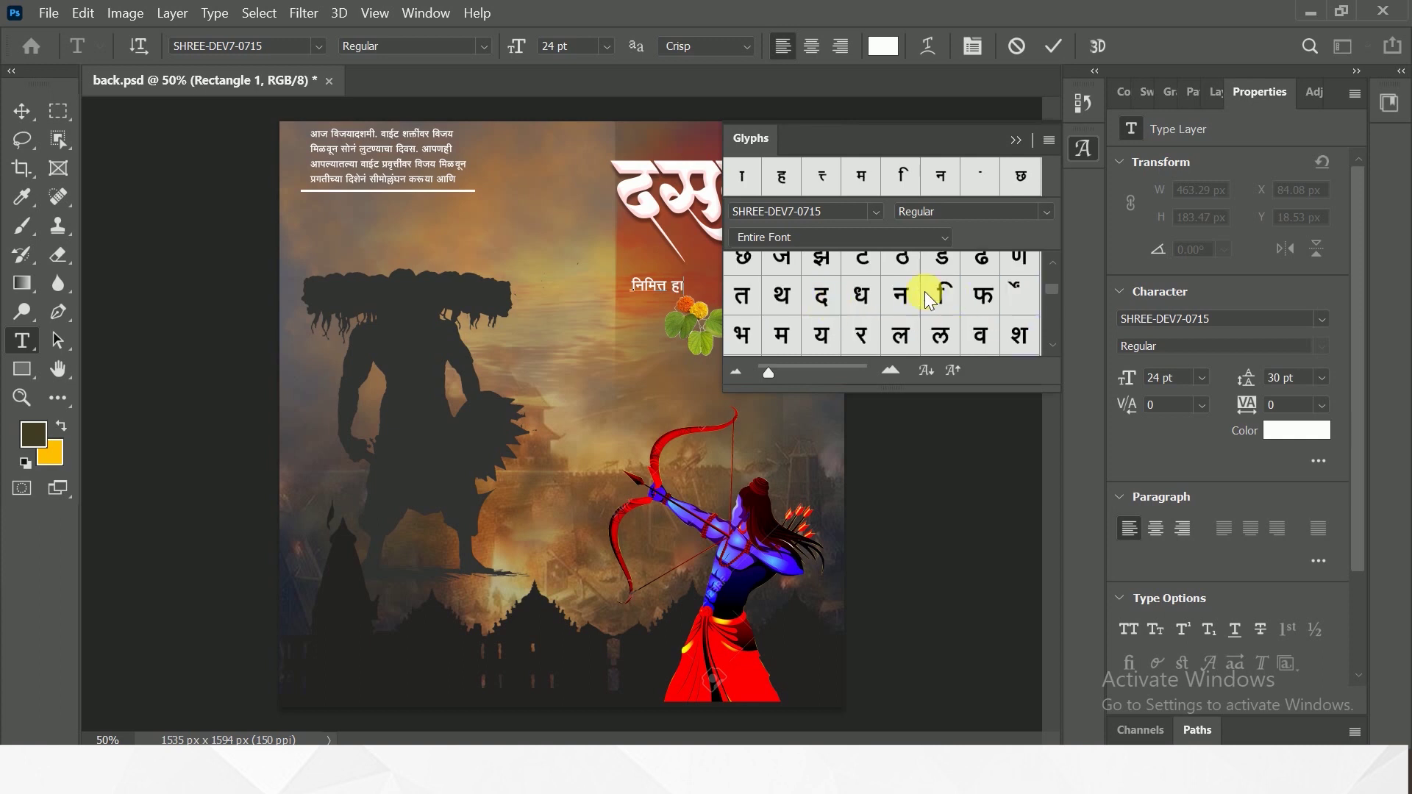
double_click(944, 296)
double_click(821, 297)
scroll(832, 303, "down", 2)
scroll(812, 309, "down", 2)
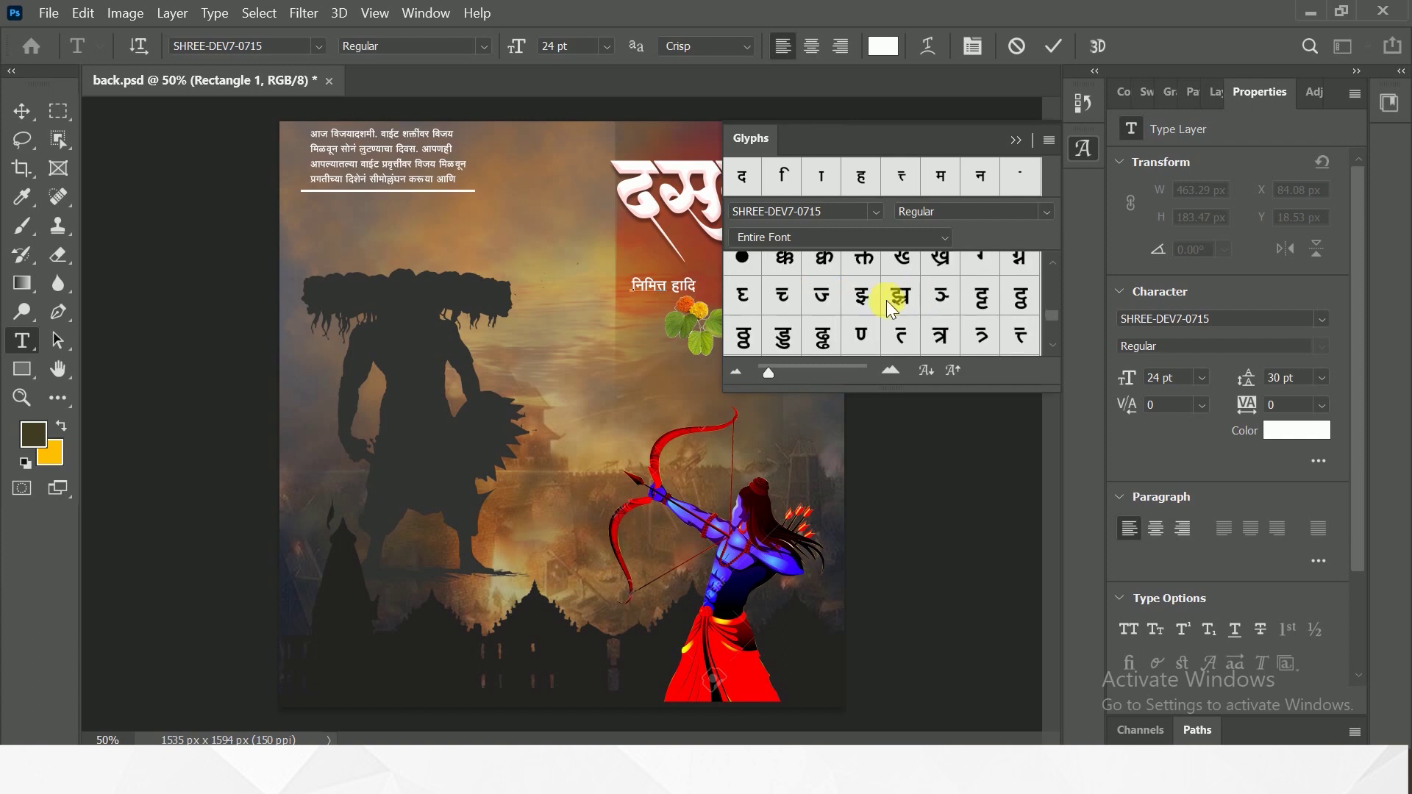
scroll(957, 305, "up", 2)
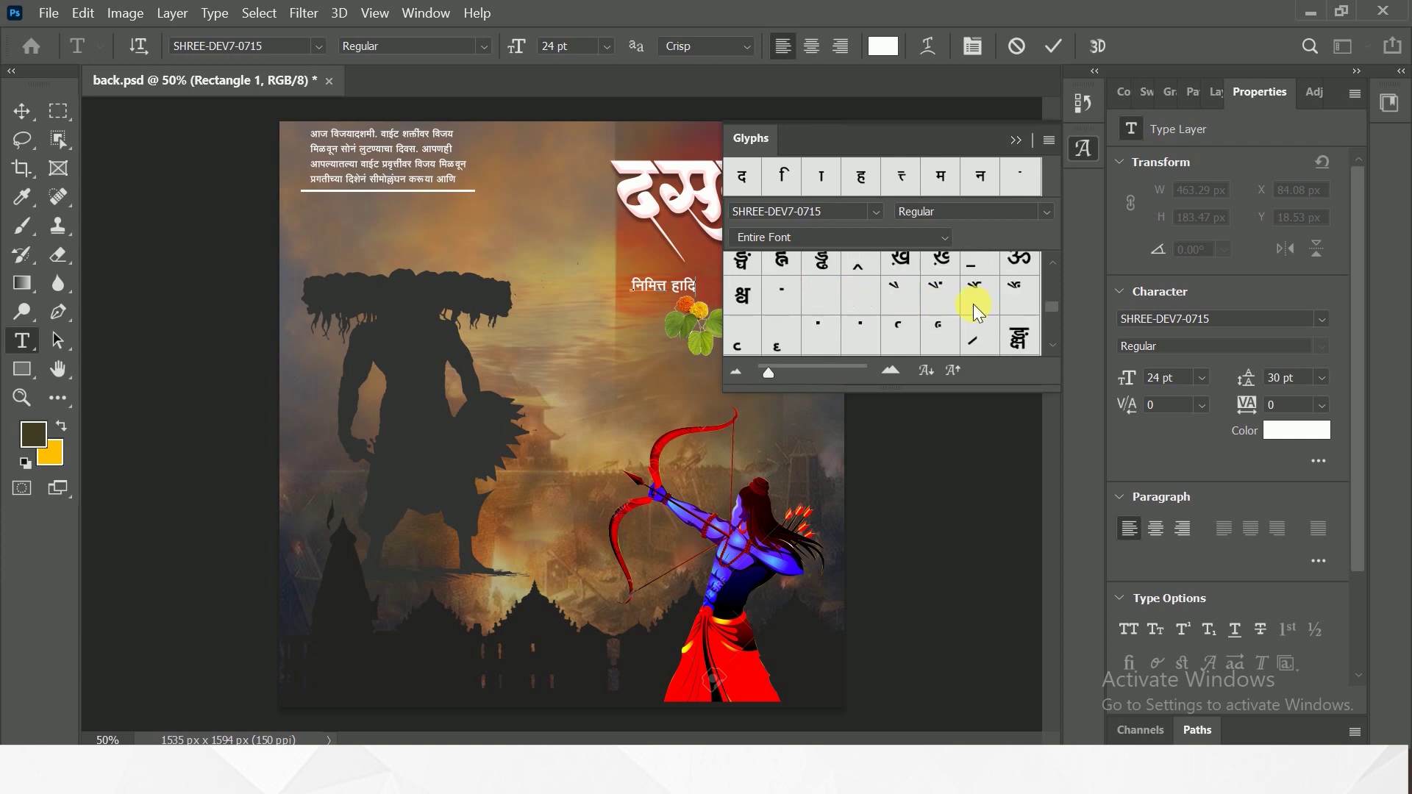
double_click(909, 330)
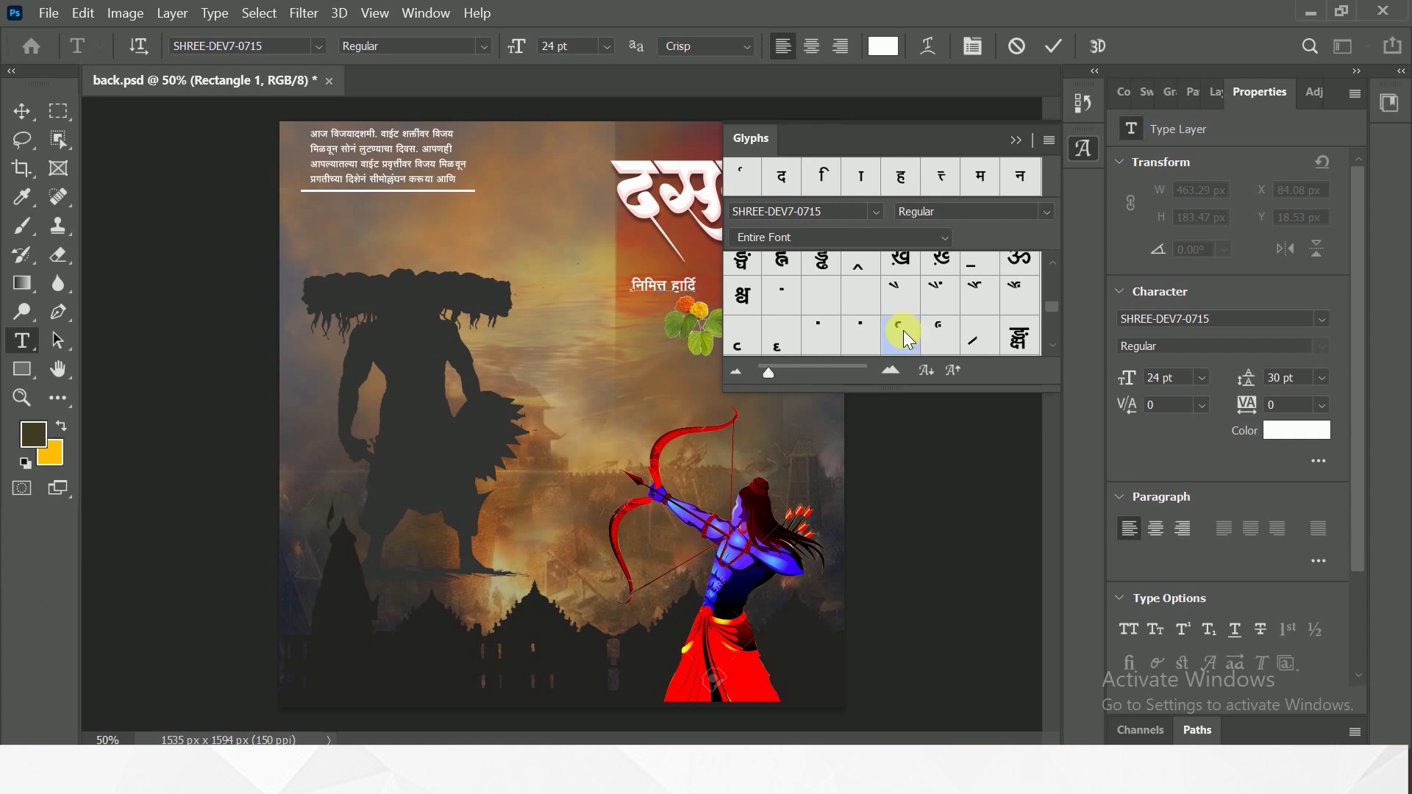
scroll(846, 324, "up", 2)
scroll(841, 308, "up", 2)
scroll(840, 309, "up", 2)
scroll(811, 316, "down", 2)
double_click(824, 299)
Step: Begin the last word with the glyphs श, ु and भ
scroll(783, 308, "down", 2)
scroll(784, 308, "down", 2)
double_click(1030, 266)
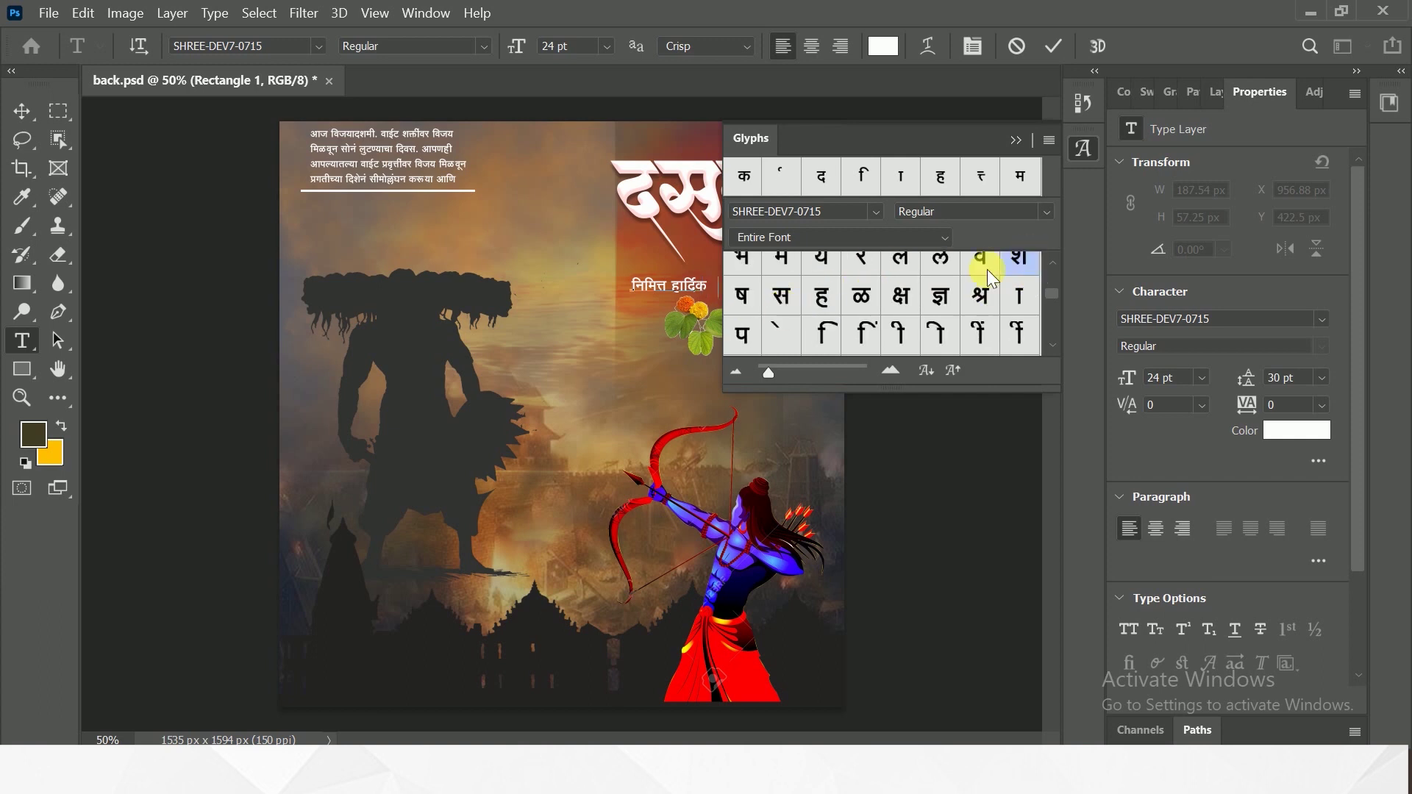
scroll(881, 295, "down", 2)
scroll(840, 294, "down", 2)
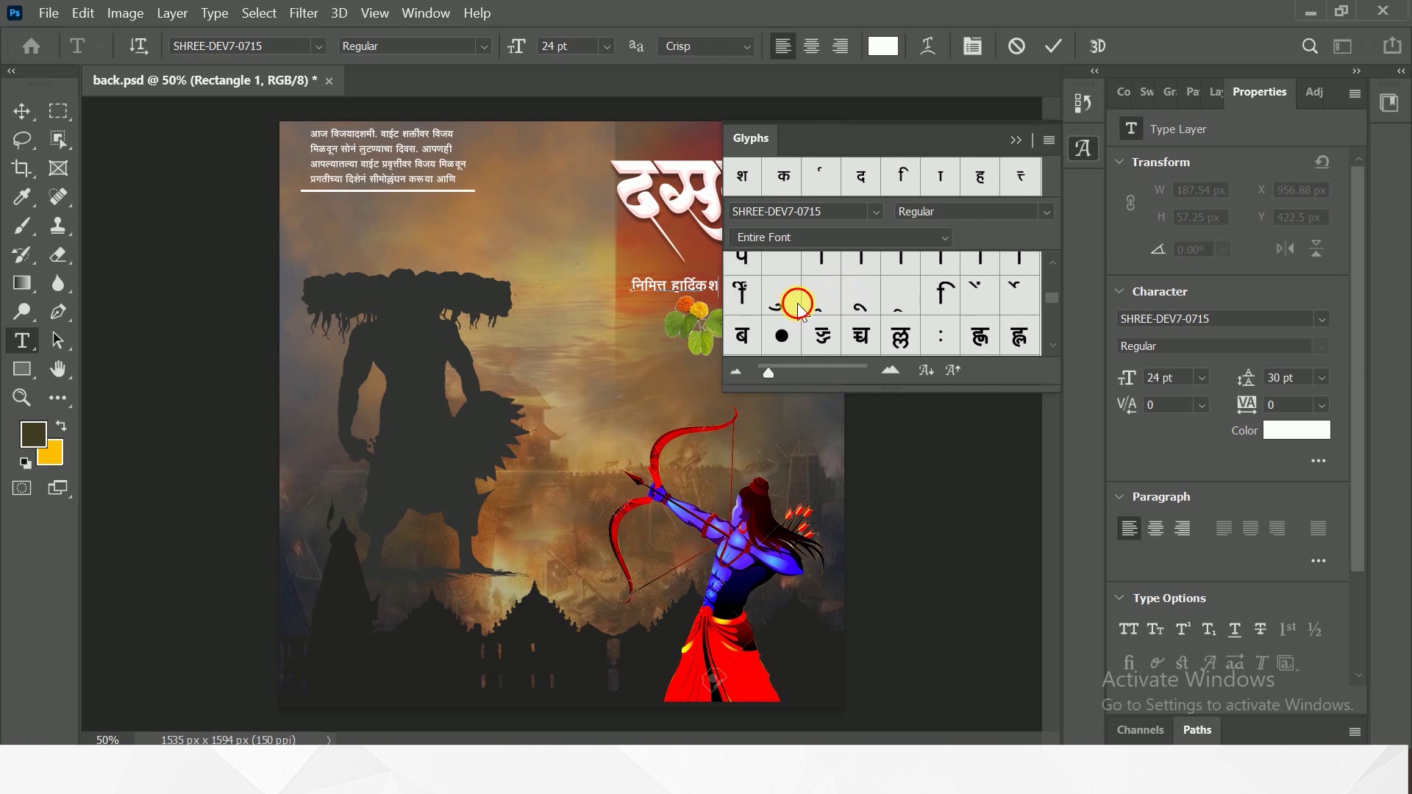
double_click(798, 303)
scroll(816, 302, "up", 2)
scroll(826, 306, "up", 2)
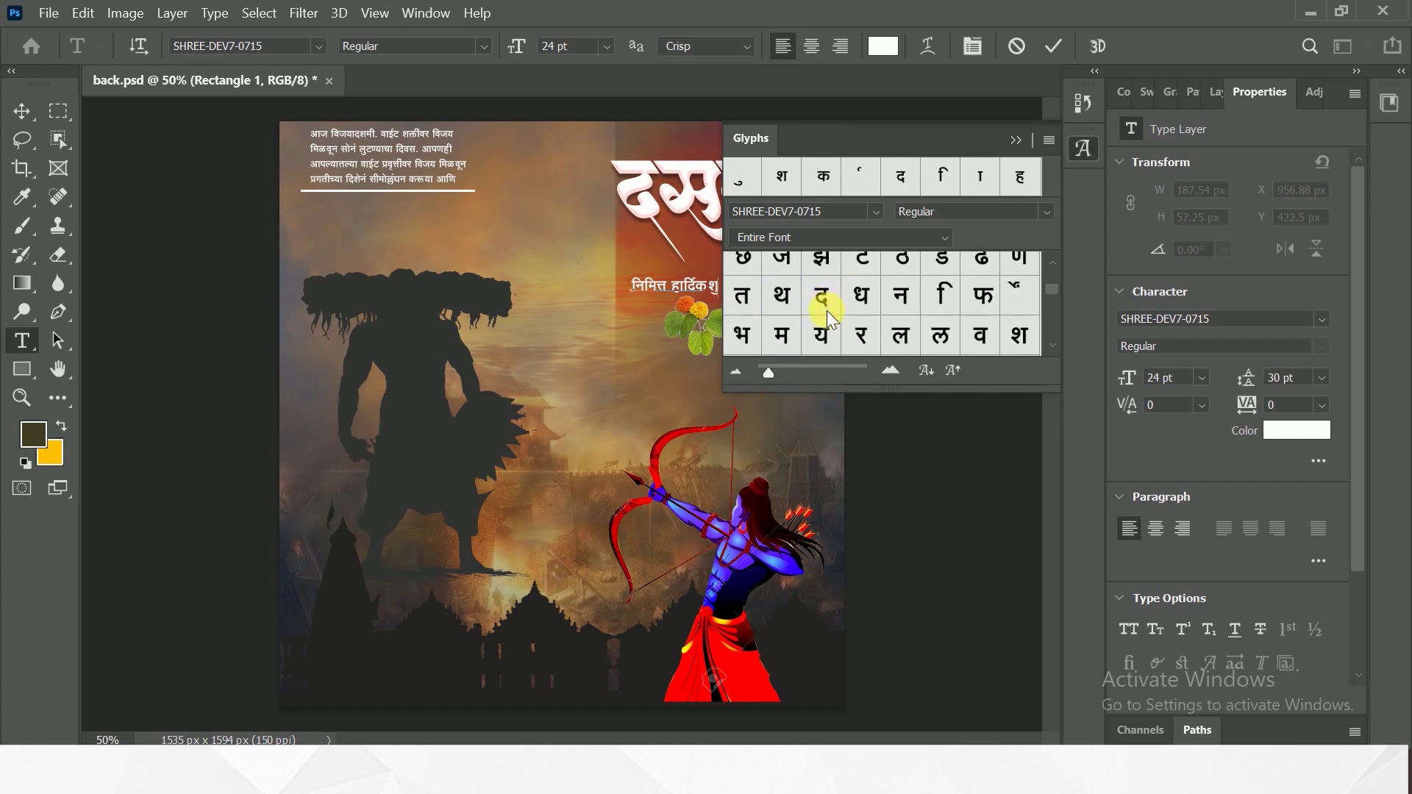
double_click(749, 334)
scroll(790, 315, "down", 2)
scroll(790, 315, "down", 2)
scroll(790, 315, "down", 2)
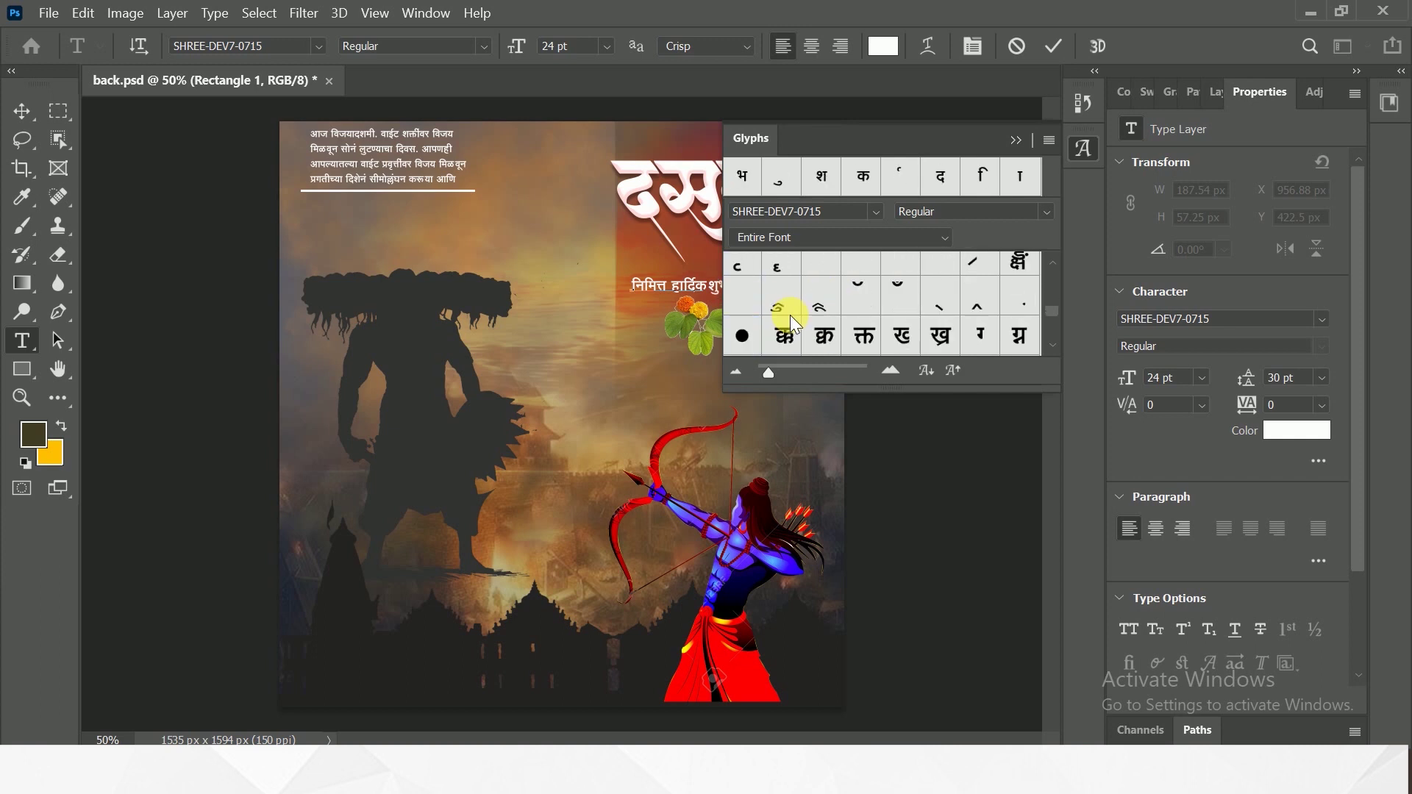
scroll(809, 312, "up", 2)
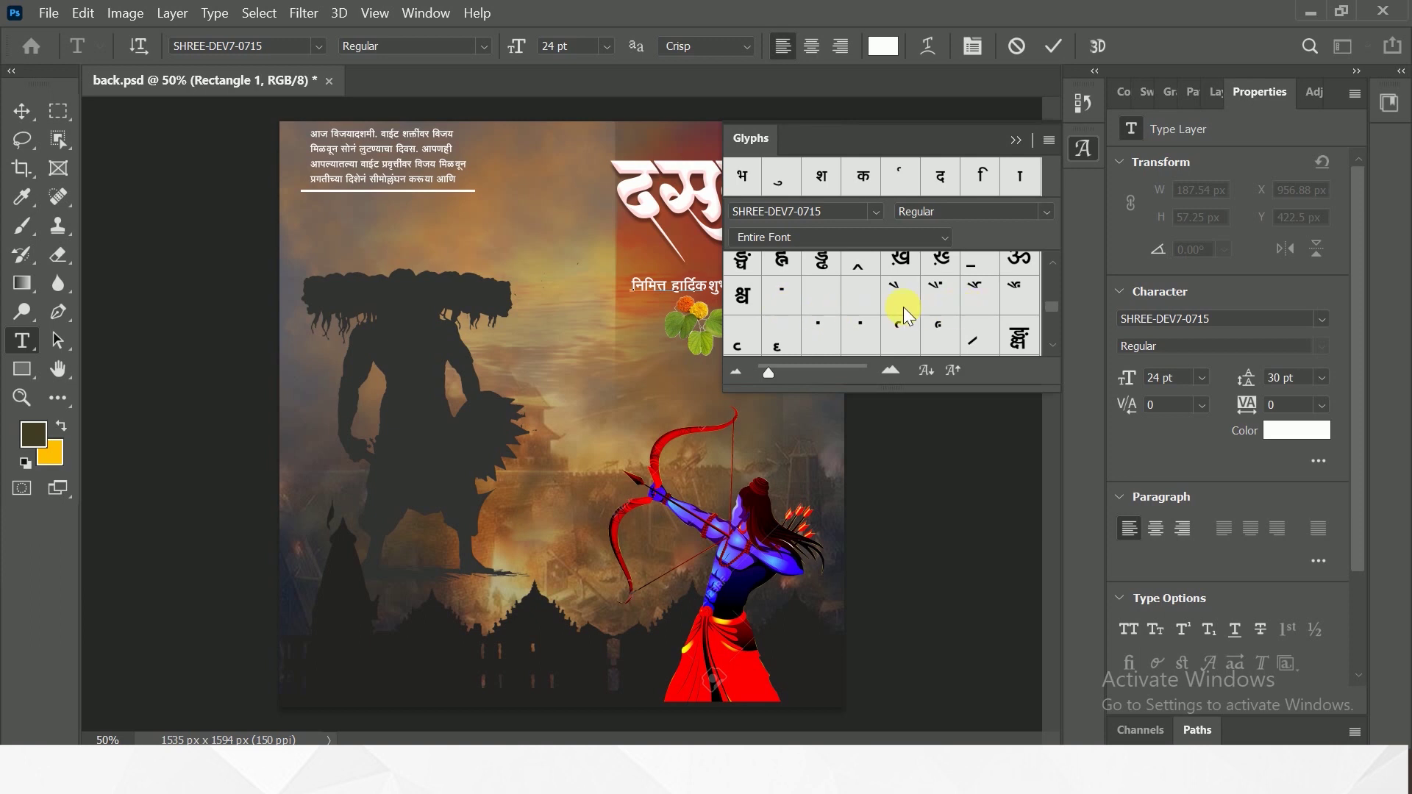
scroll(902, 307, "up", 2)
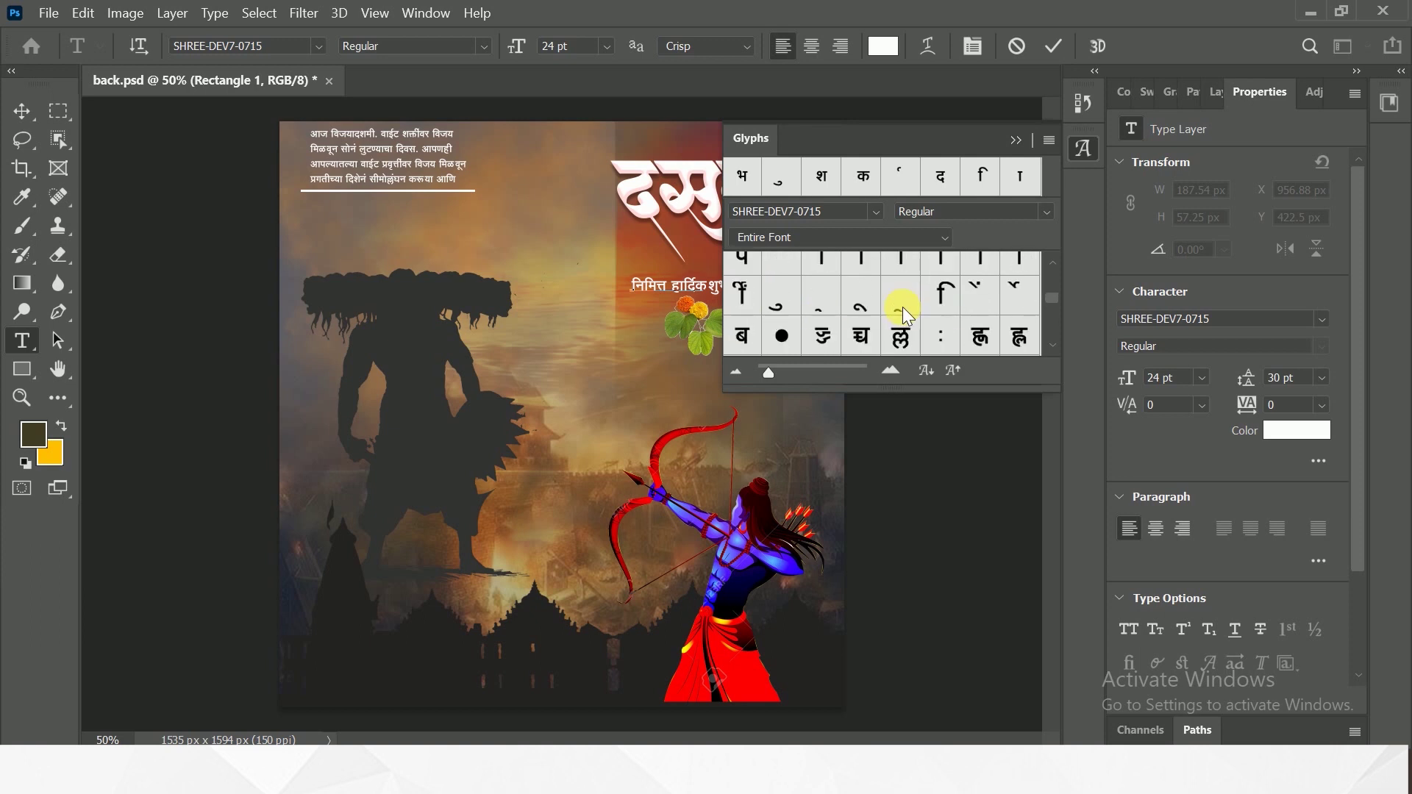
scroll(846, 312, "up", 2)
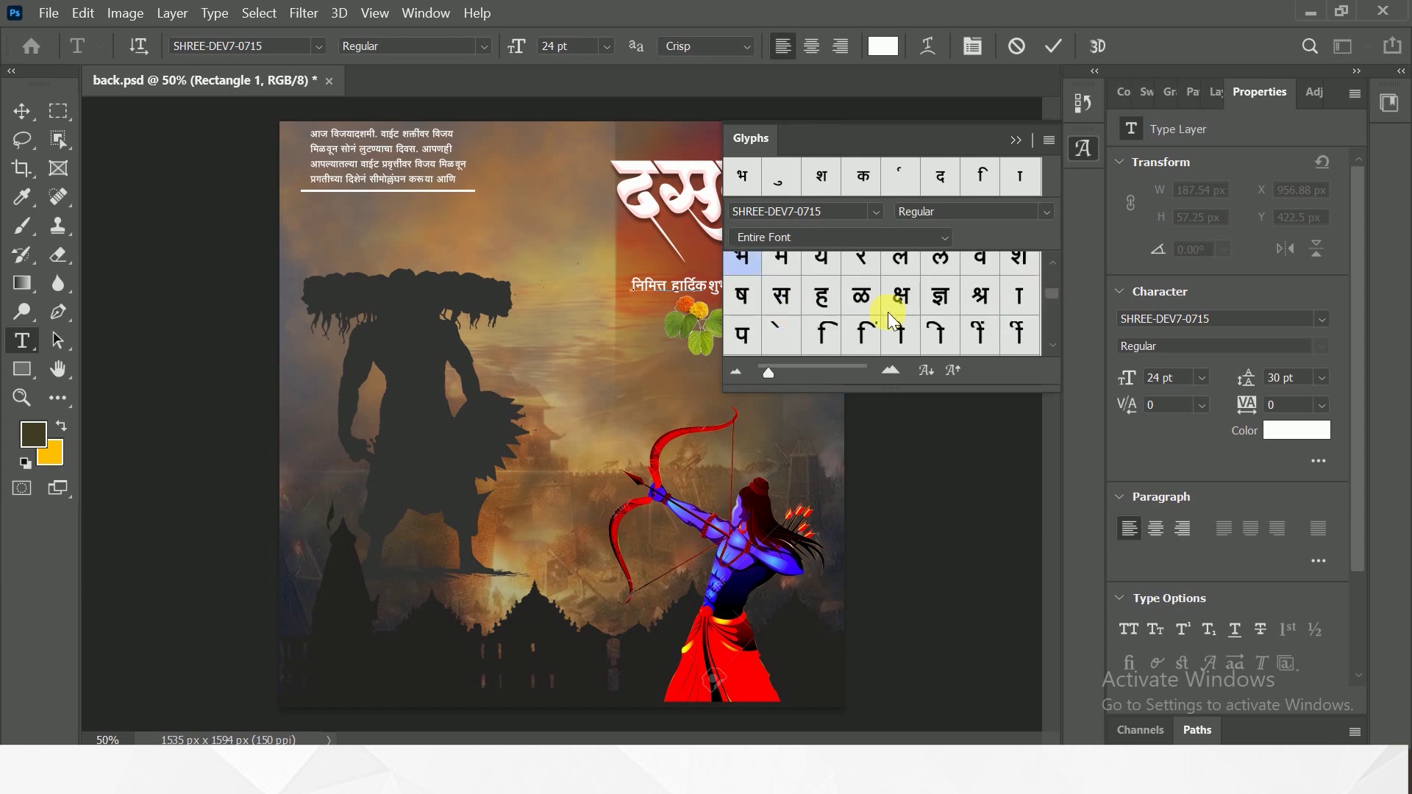
Step: Finish शुभेच्छा, remove the stray gap, and commit the greeting line
double_click(803, 336)
scroll(854, 290, "down", 2)
scroll(855, 290, "down", 2)
scroll(775, 306, "down", 1)
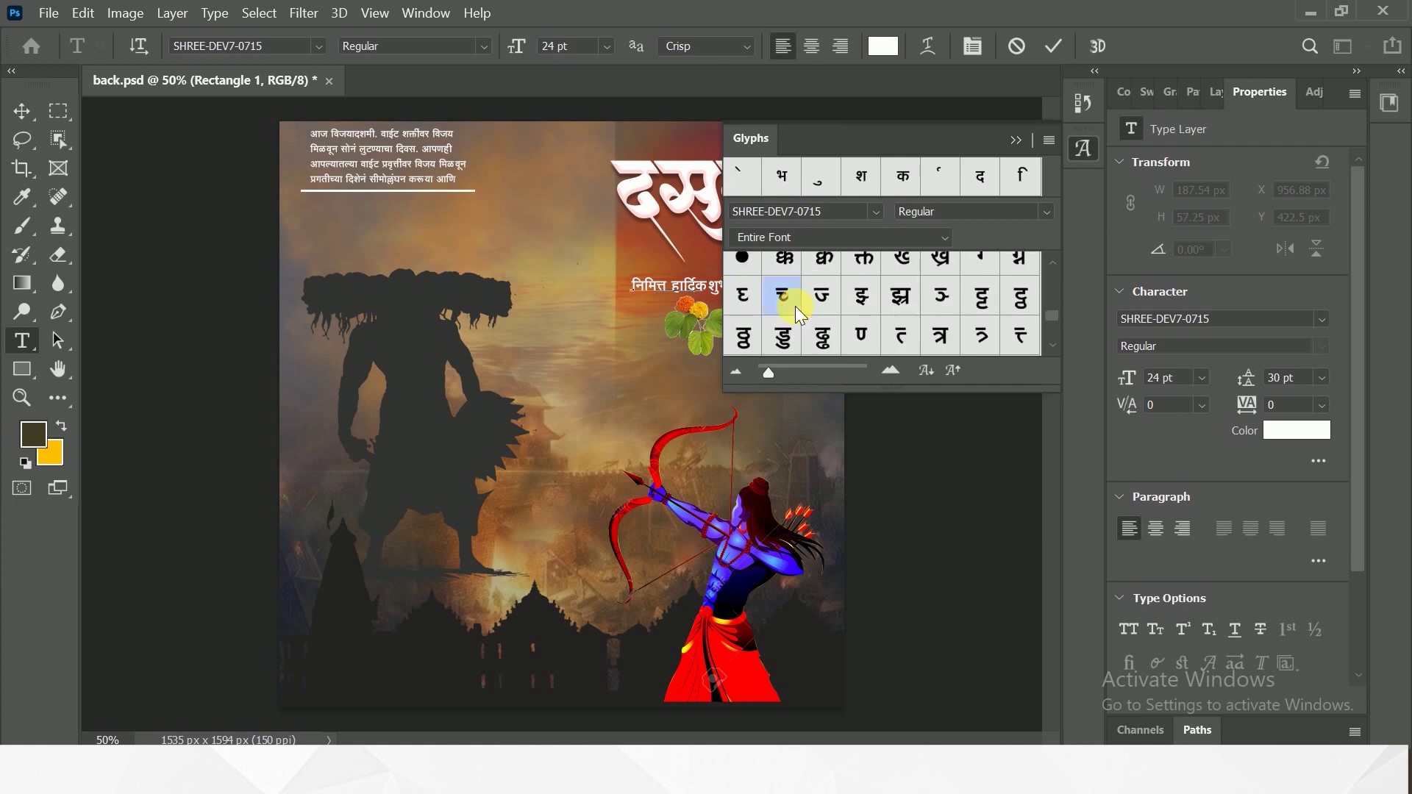
double_click(796, 306)
scroll(807, 300, "up", 2)
scroll(807, 300, "up", 1)
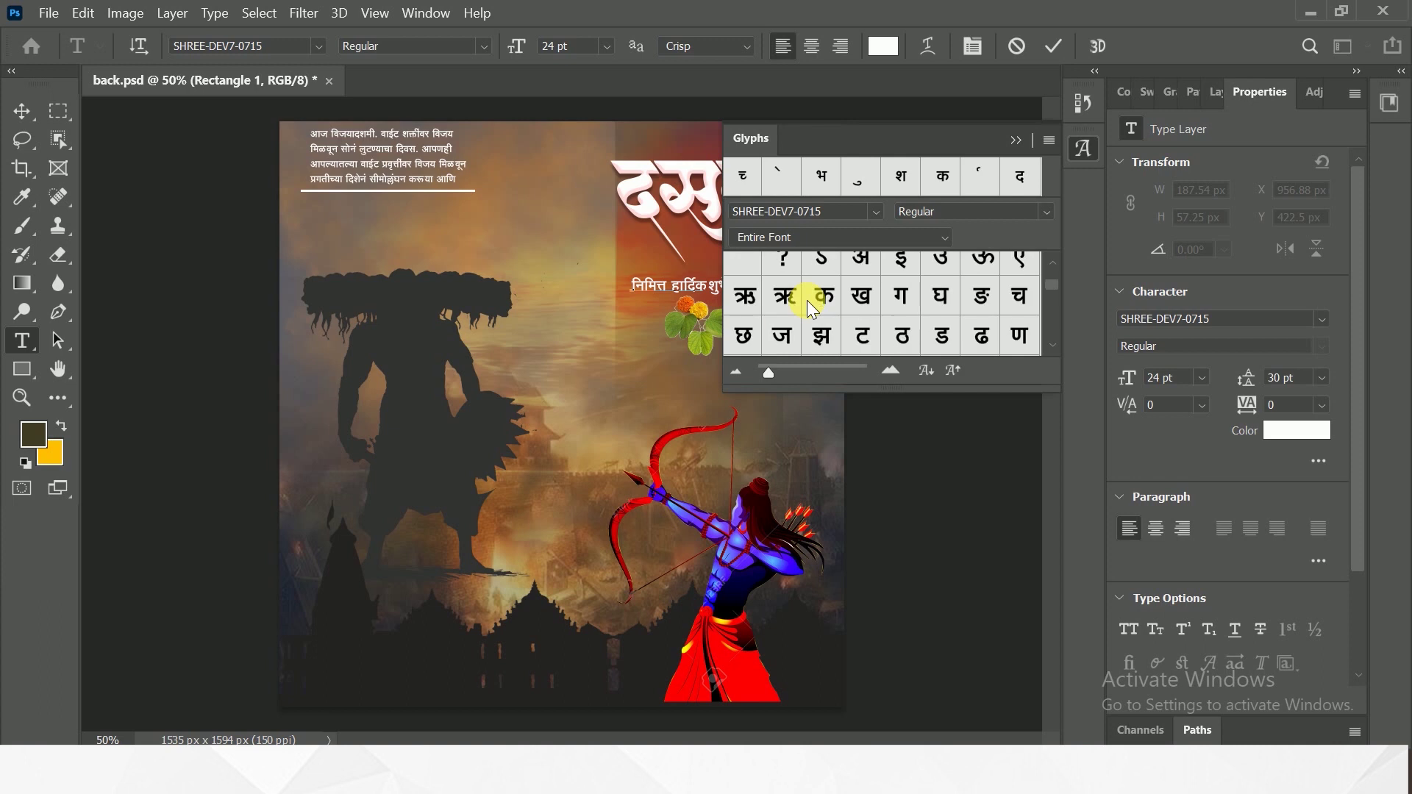
double_click(749, 325)
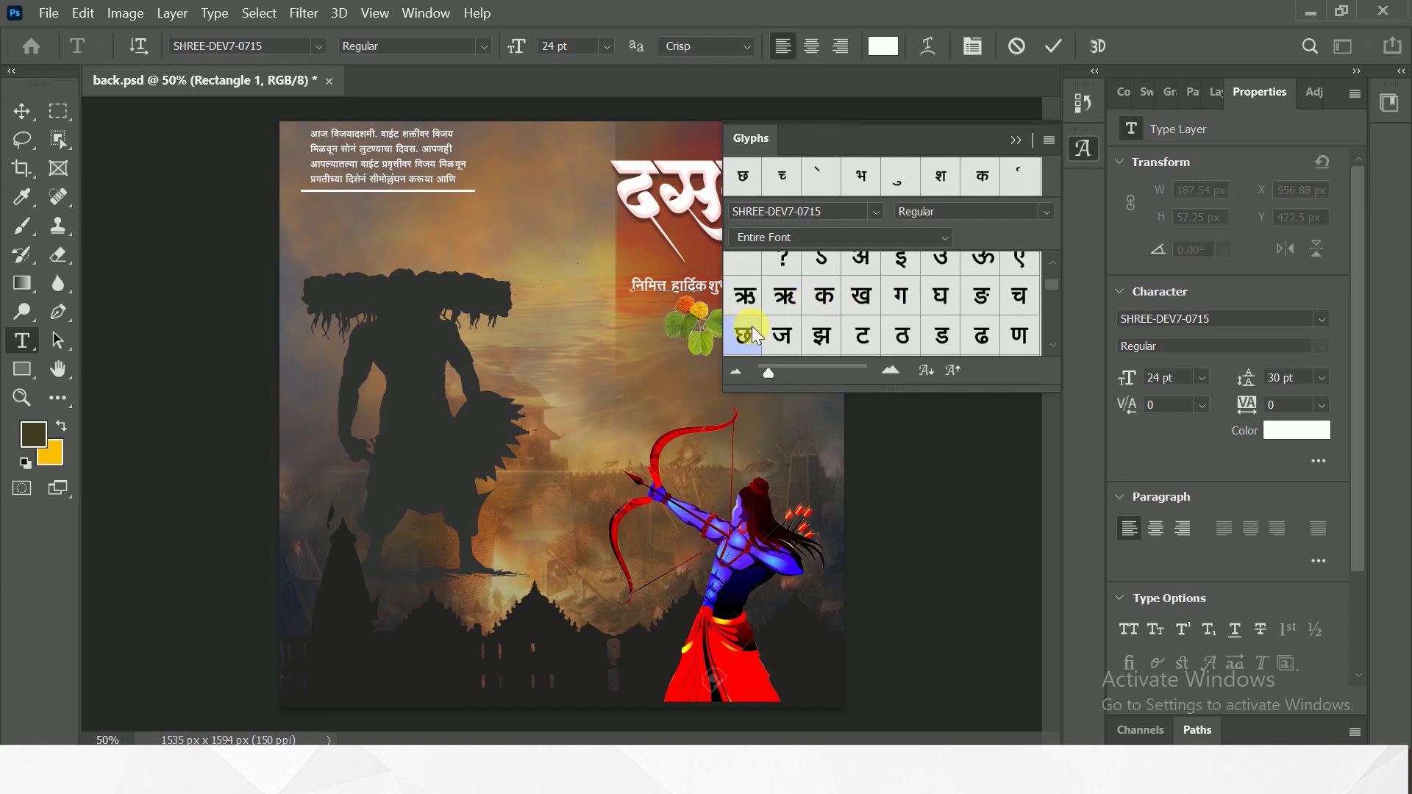
scroll(962, 310, "down", 2)
scroll(990, 308, "down", 1)
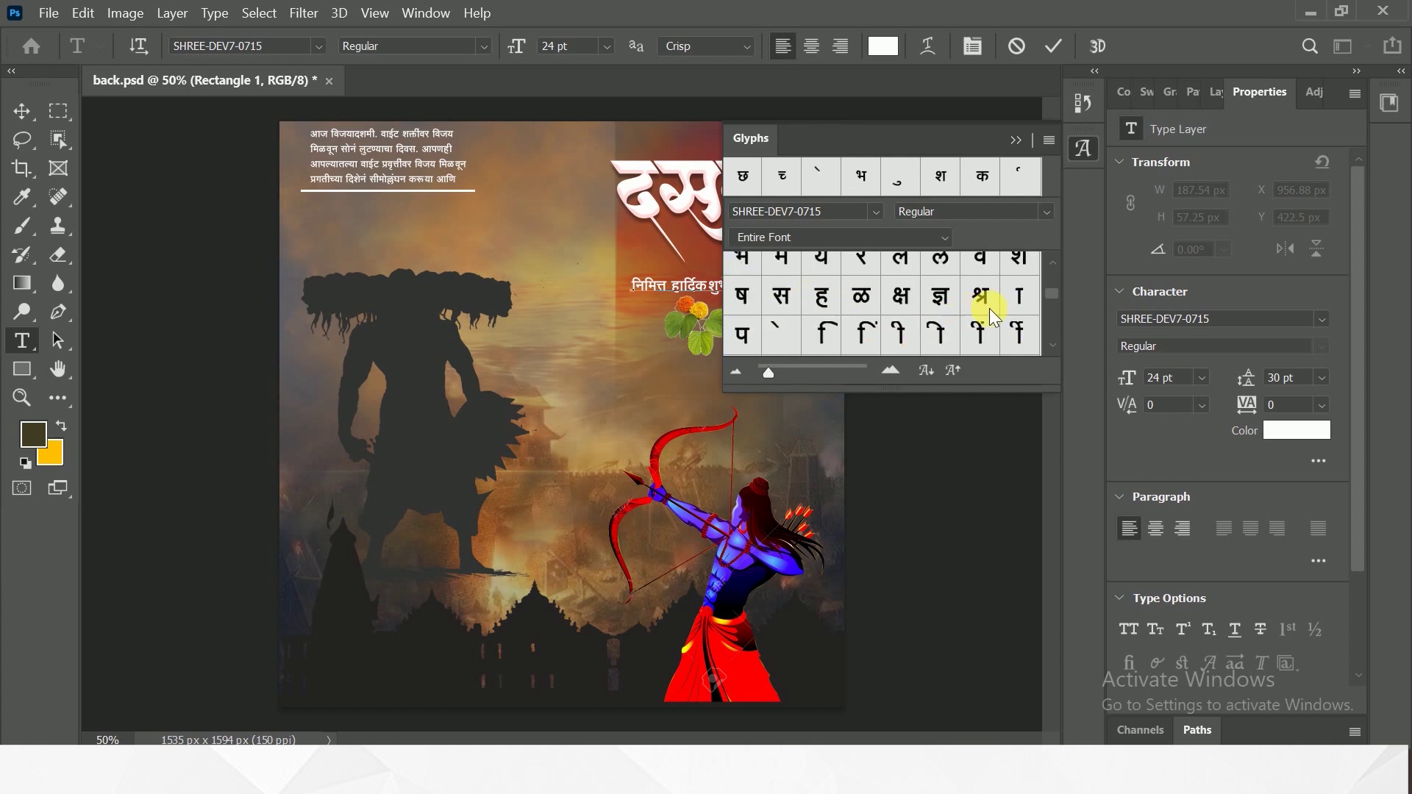
double_click(1016, 304)
left_click(1025, 141)
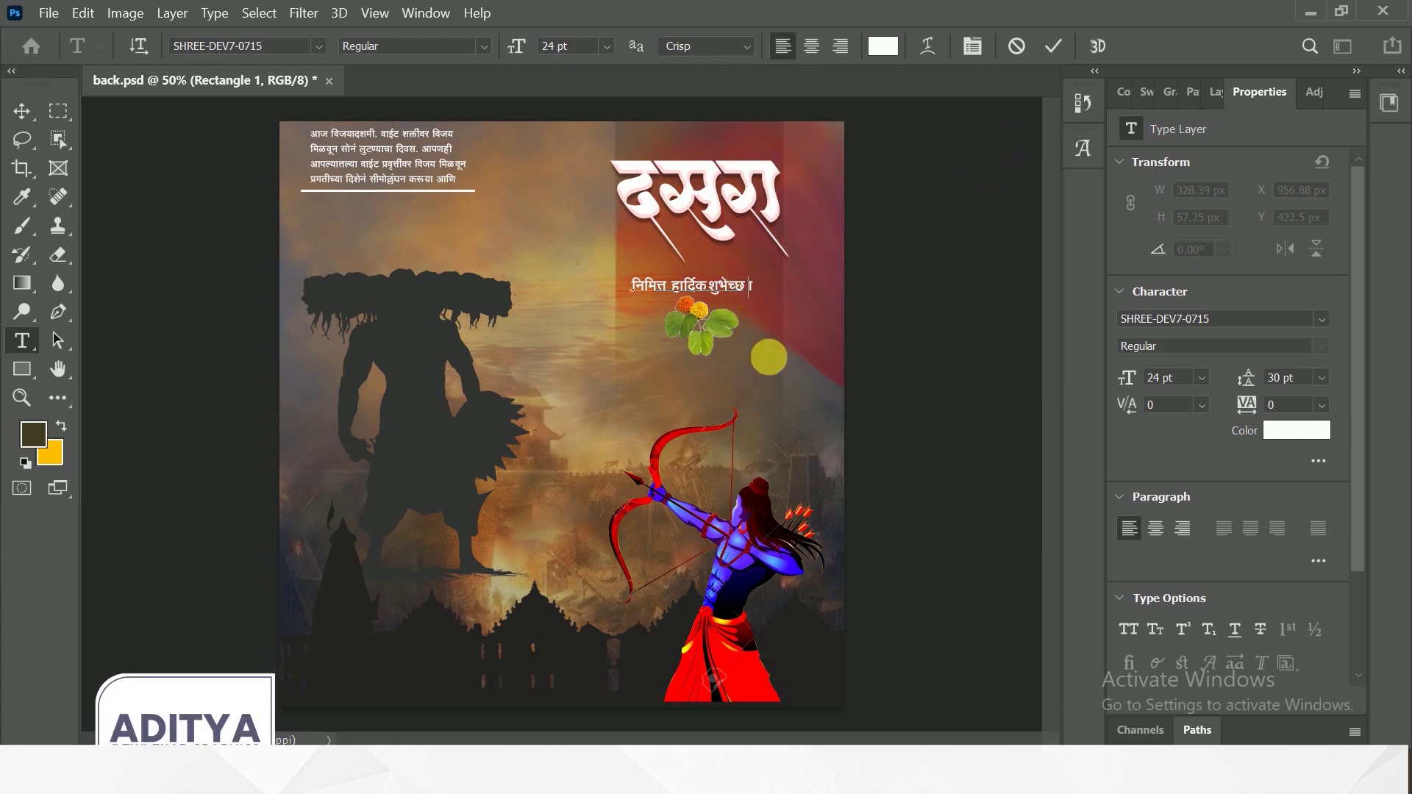
key("BackSpace")
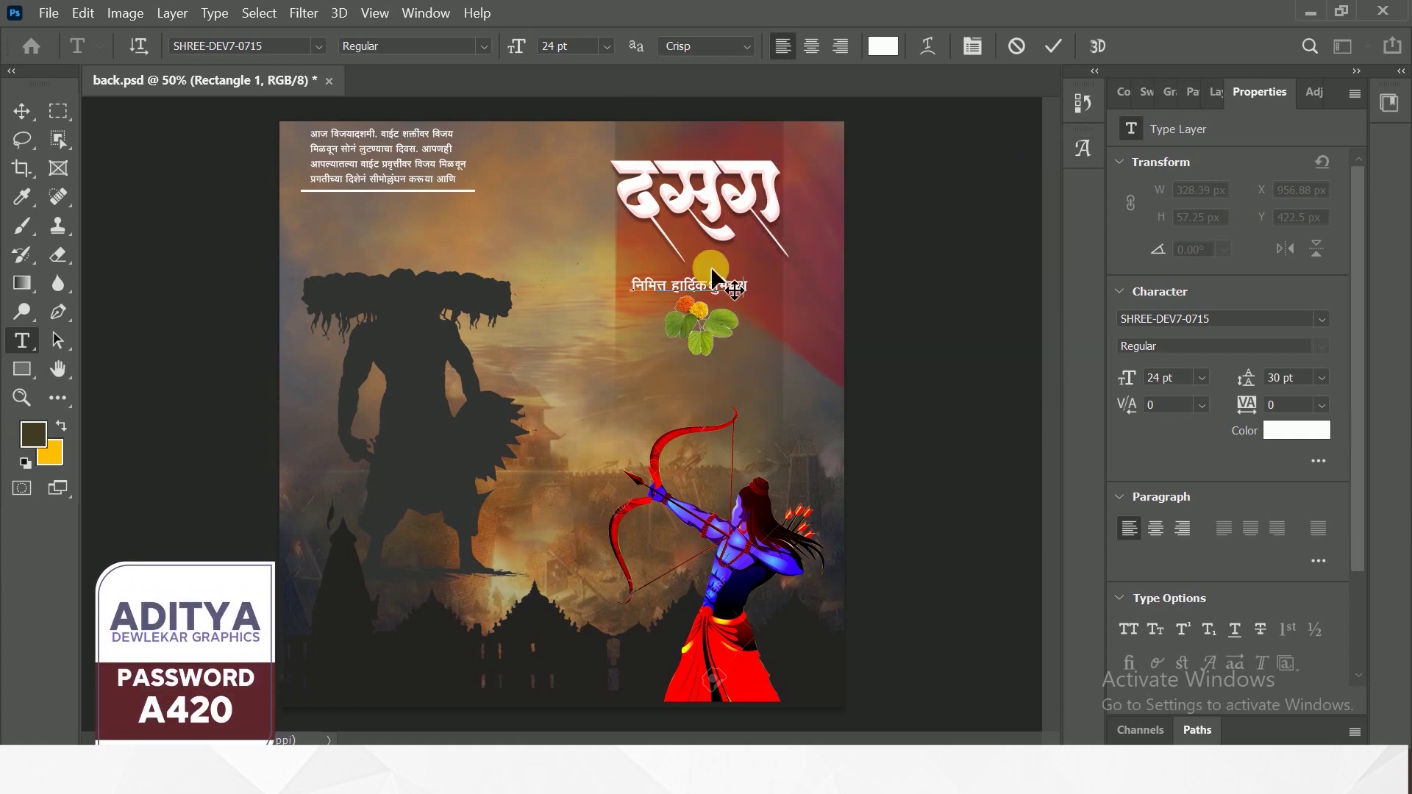
left_click(20, 109)
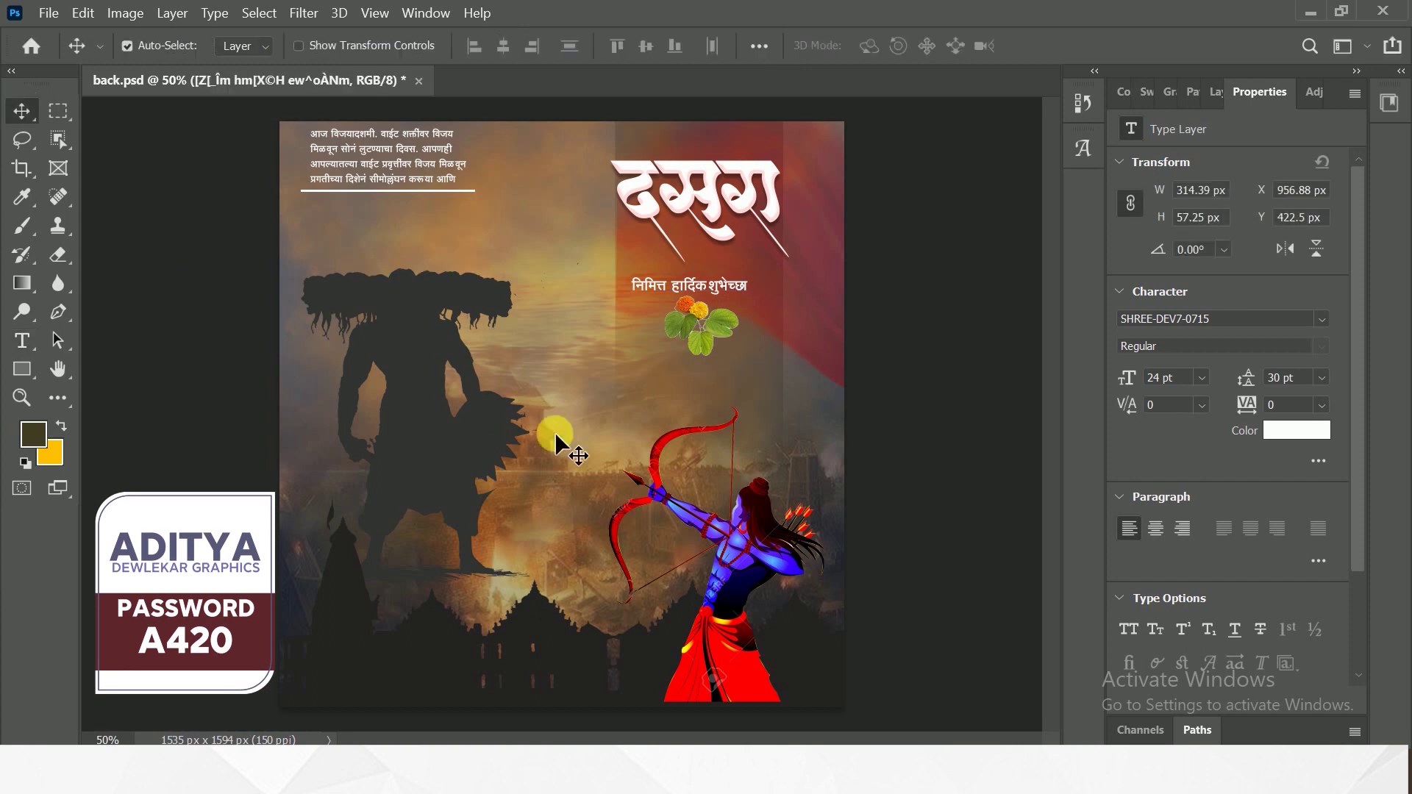
Step: Scale the greeting line to about 79% and nudge it up slightly
key("ctrl+t")
left_click_drag(632, 297, 671, 321)
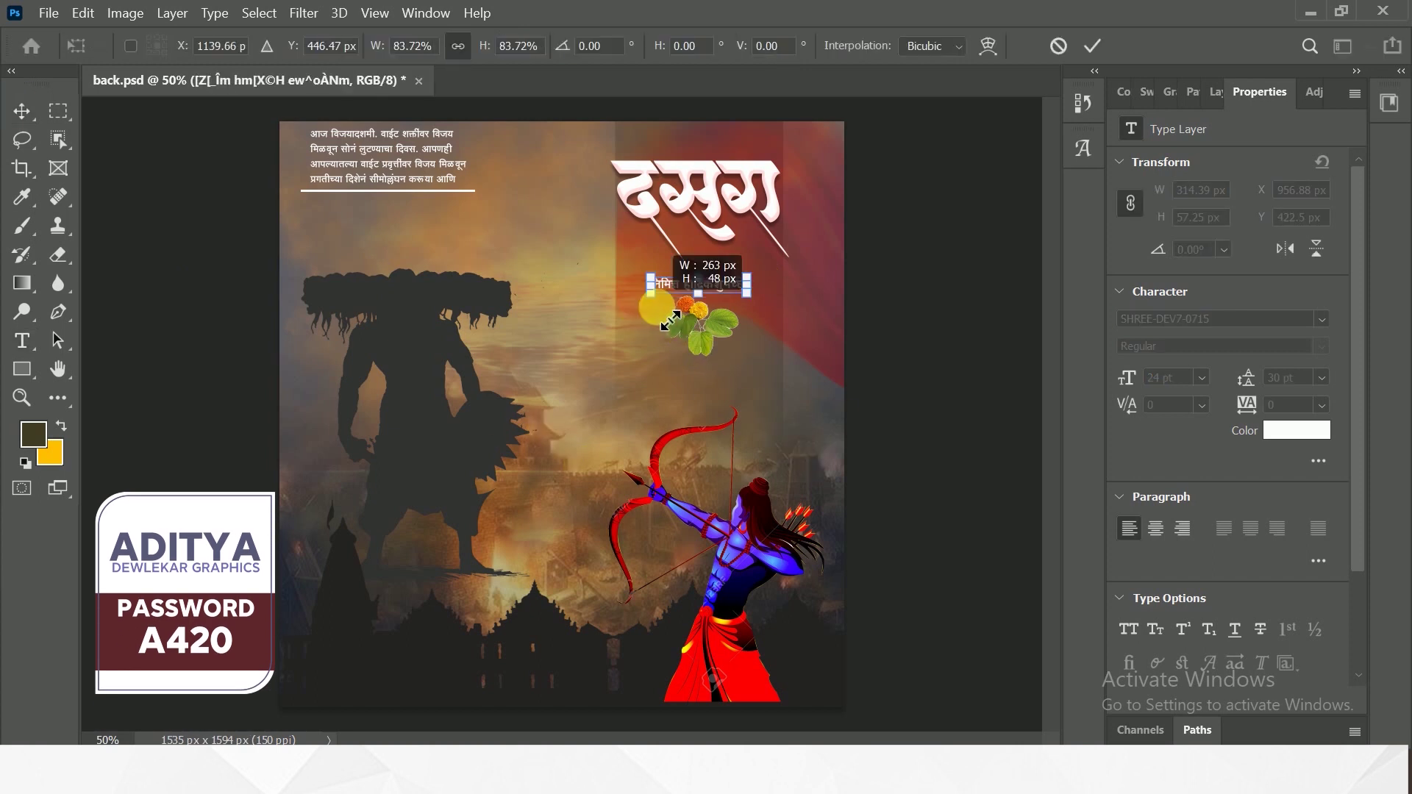
left_click(1090, 47)
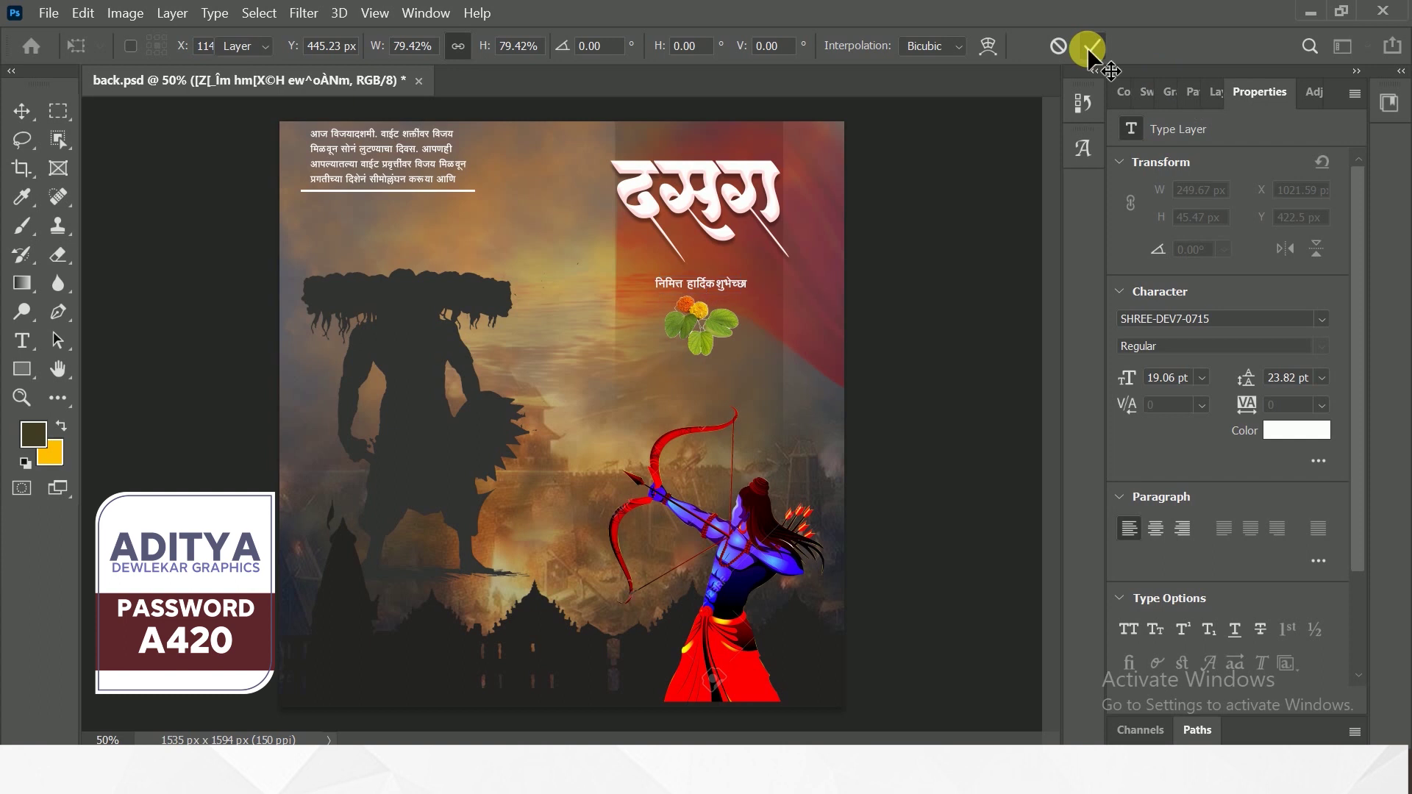
key("Up")
key("Up")
key("Up")
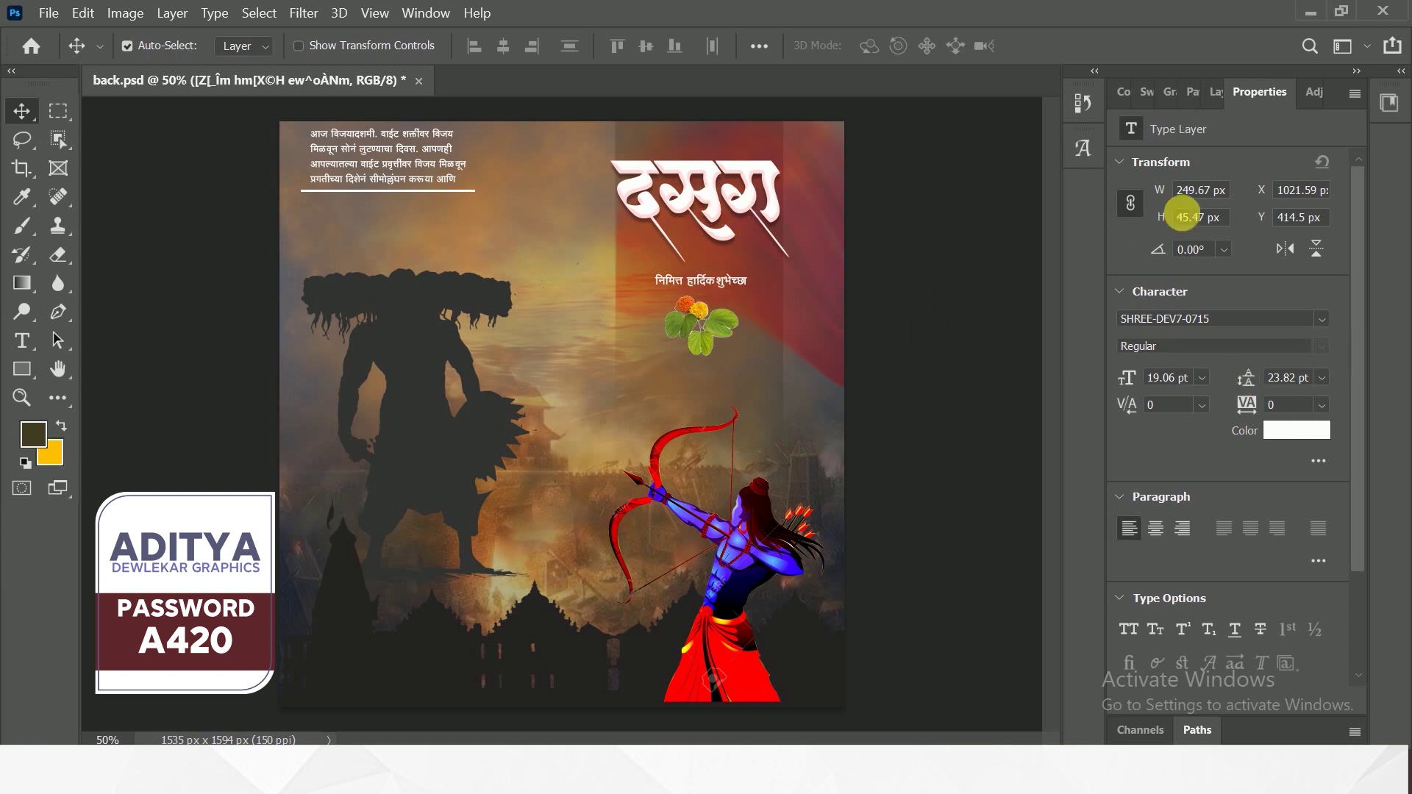
Step: Recolour the greeting line's text from white to pale cream-yellow
left_click(1212, 94)
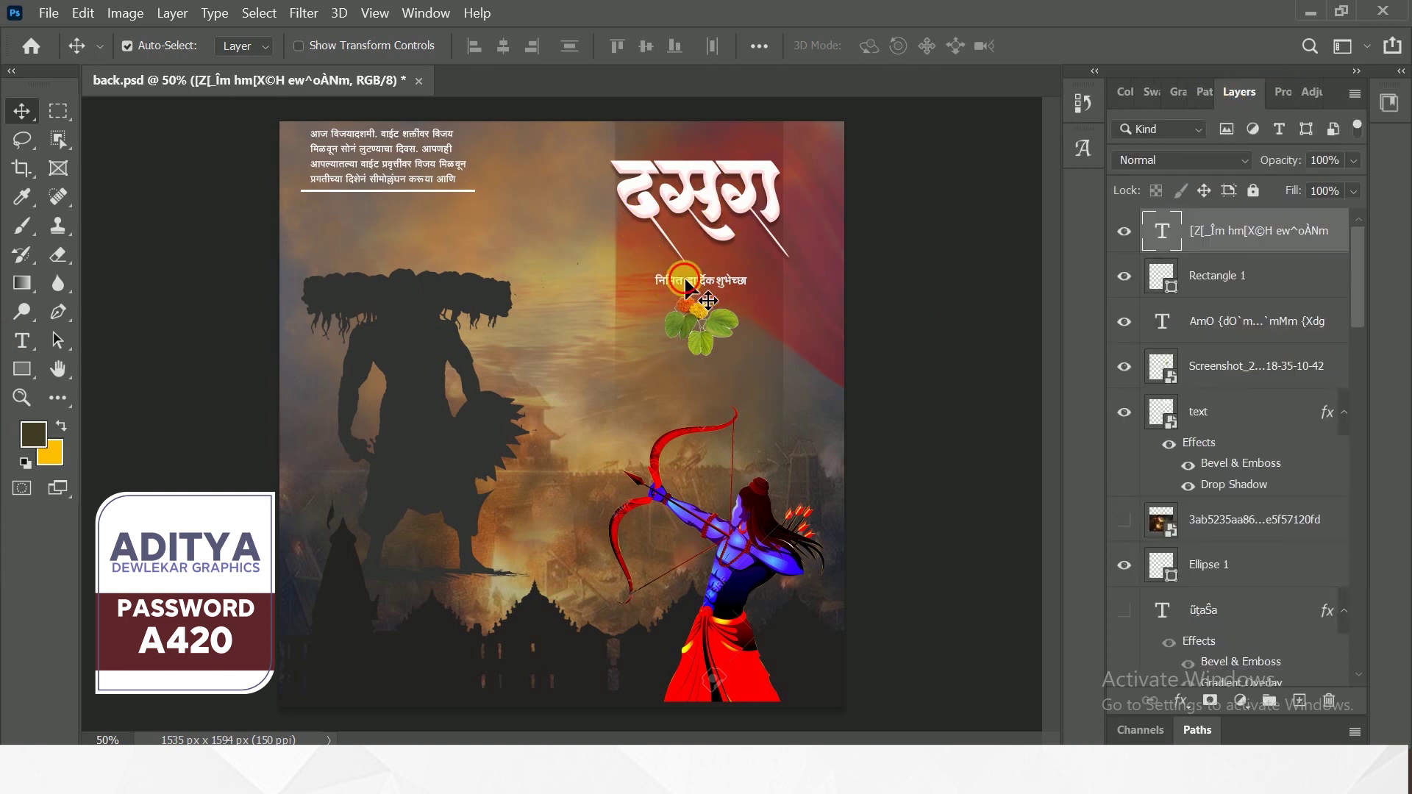
double_click(1164, 233)
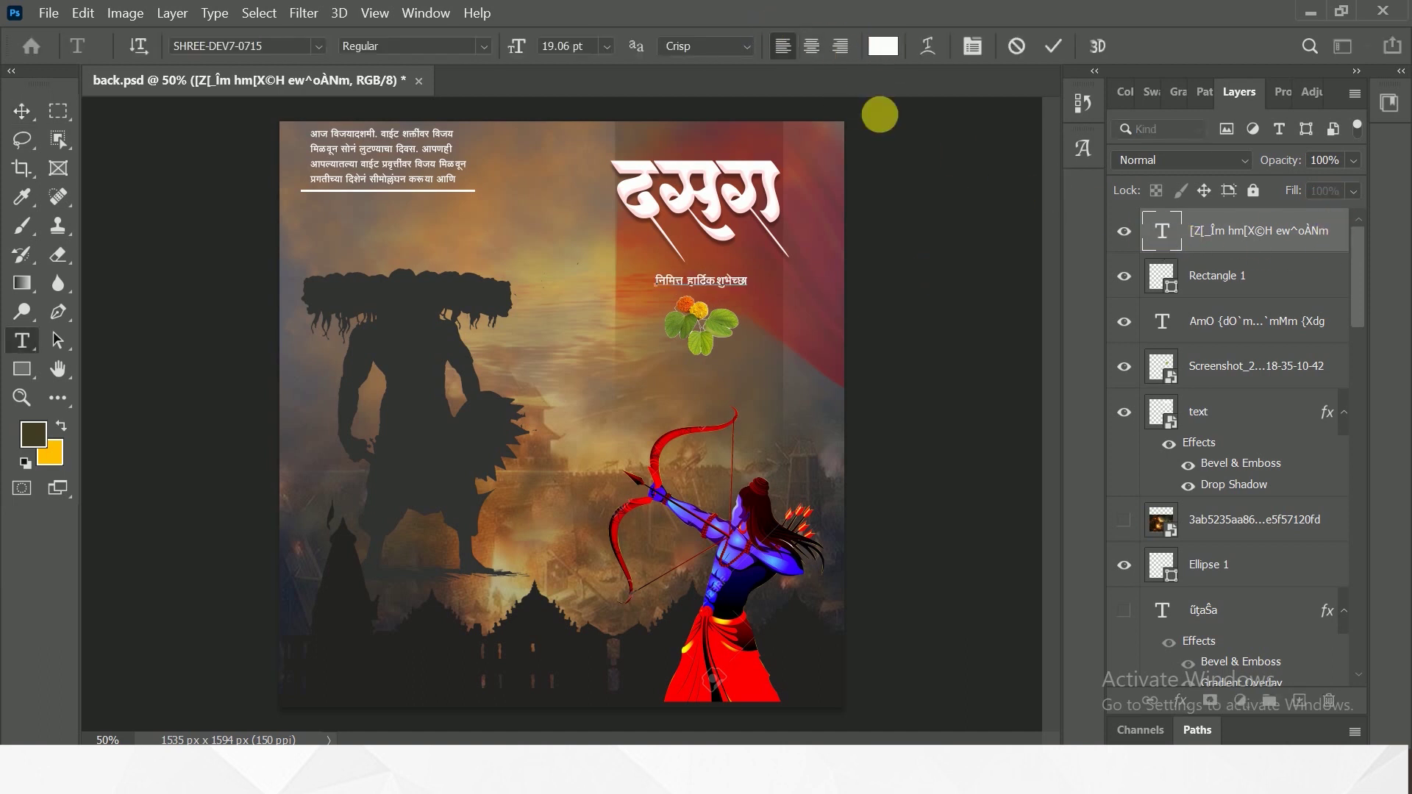
left_click(882, 46)
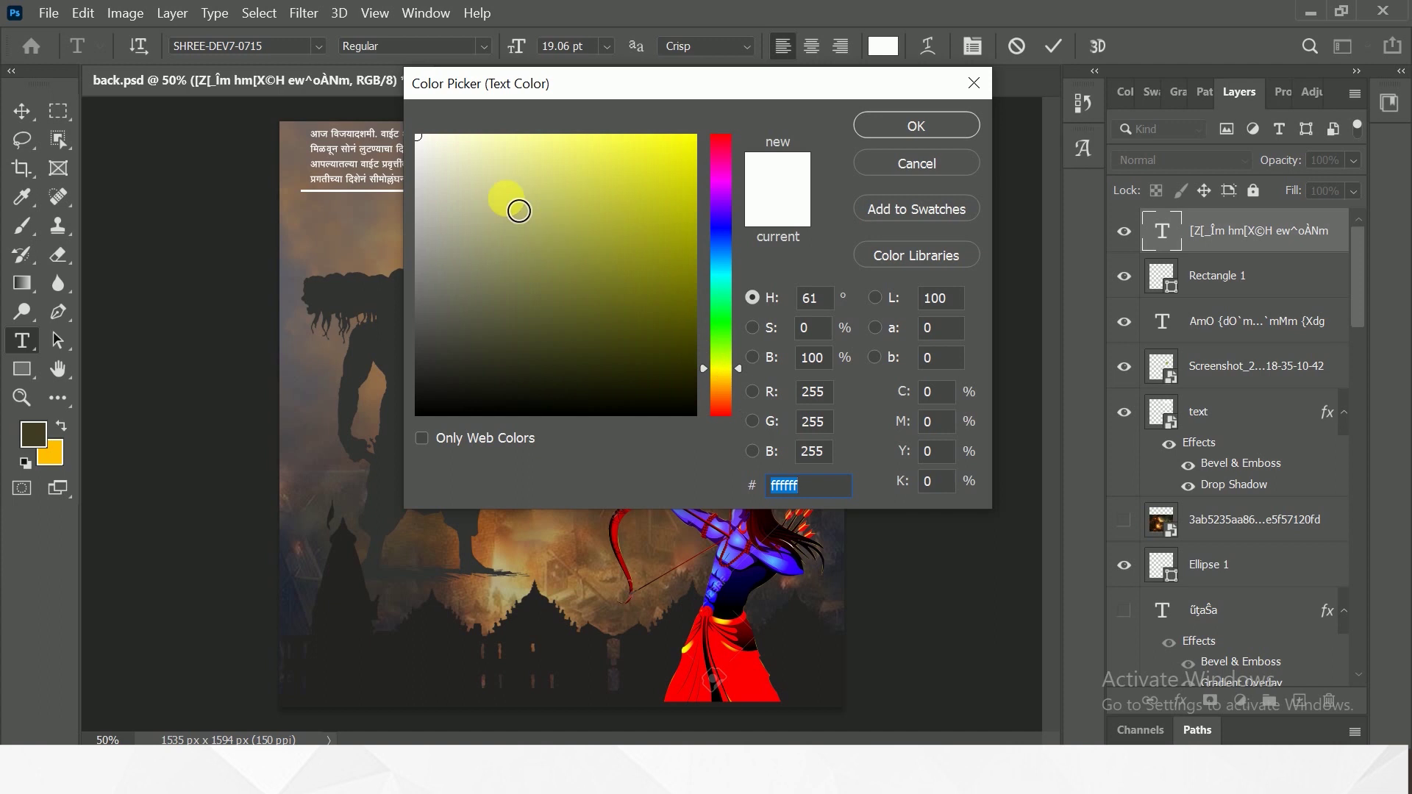
left_click(471, 136)
left_click(916, 125)
left_click(1057, 46)
left_click(21, 111)
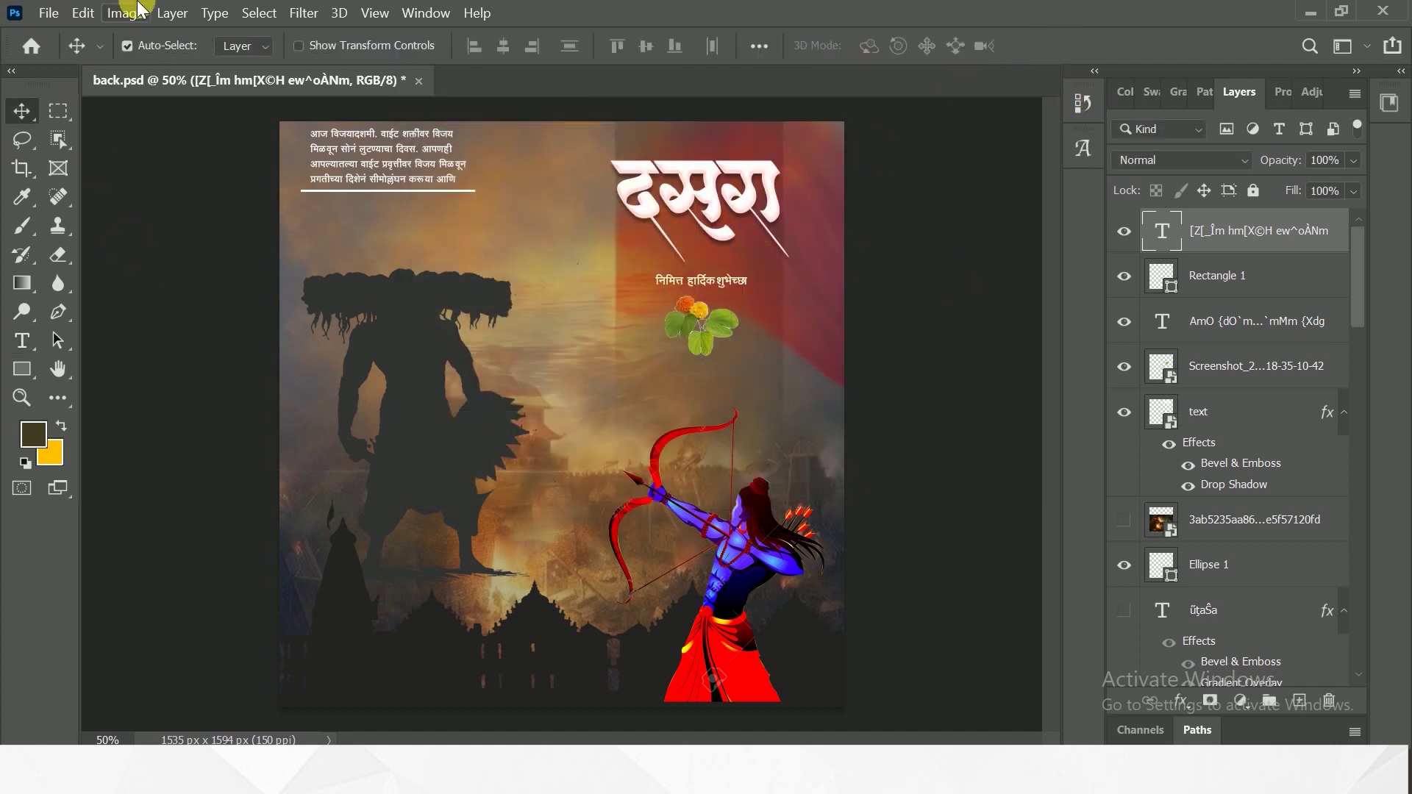
key("ctrl+minus")
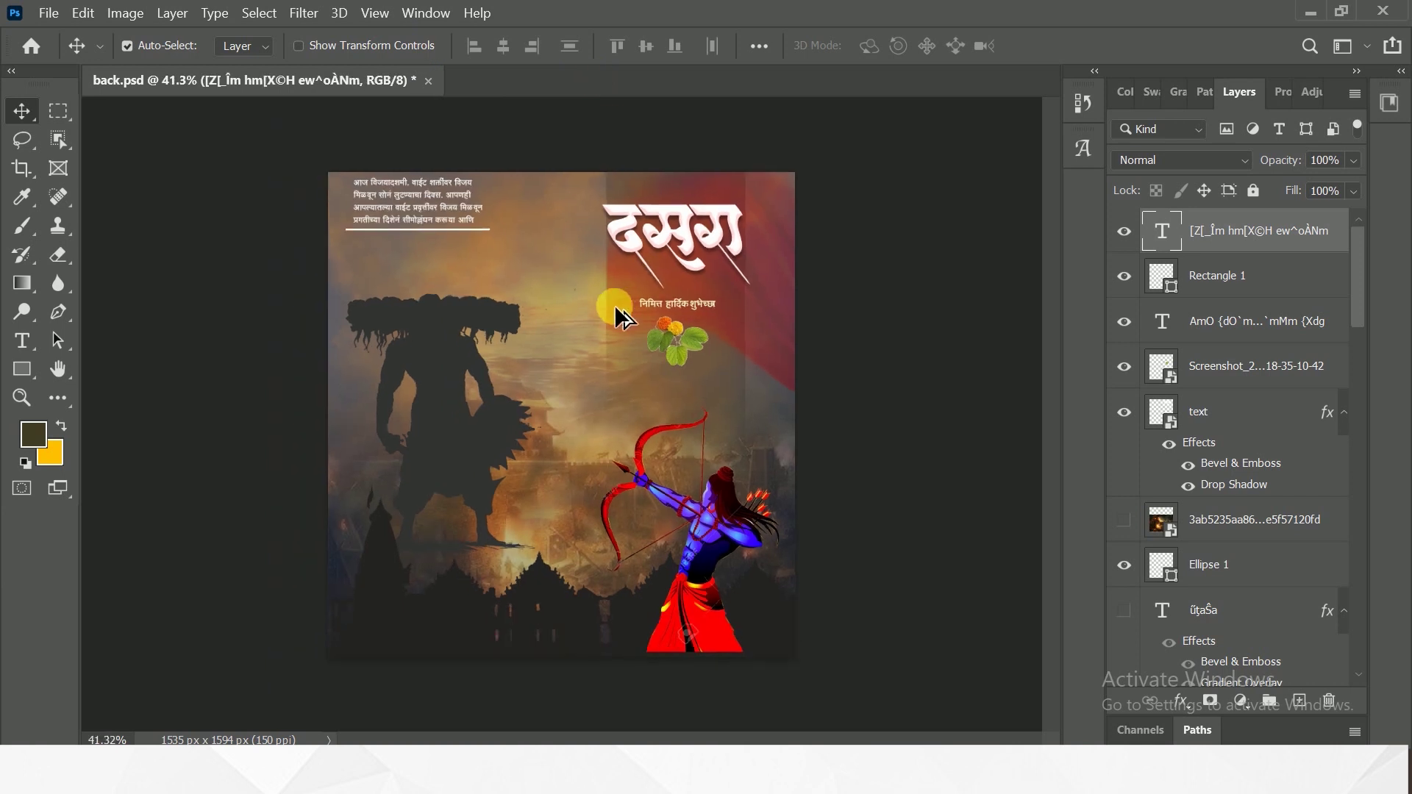
scroll(615, 304, "down", 2)
scroll(590, 337, "down", 1)
scroll(611, 349, "up", 1)
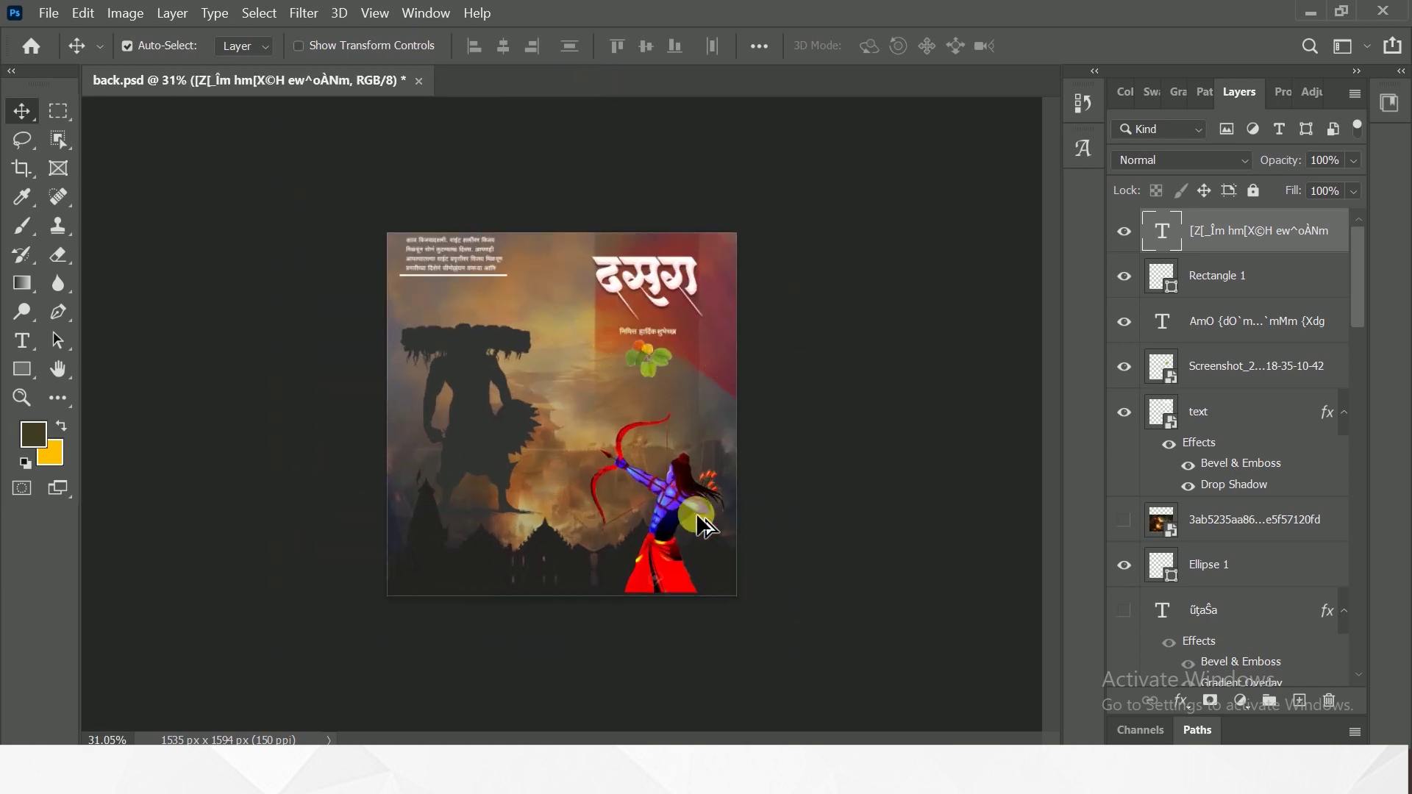
scroll(460, 524, "up", 1)
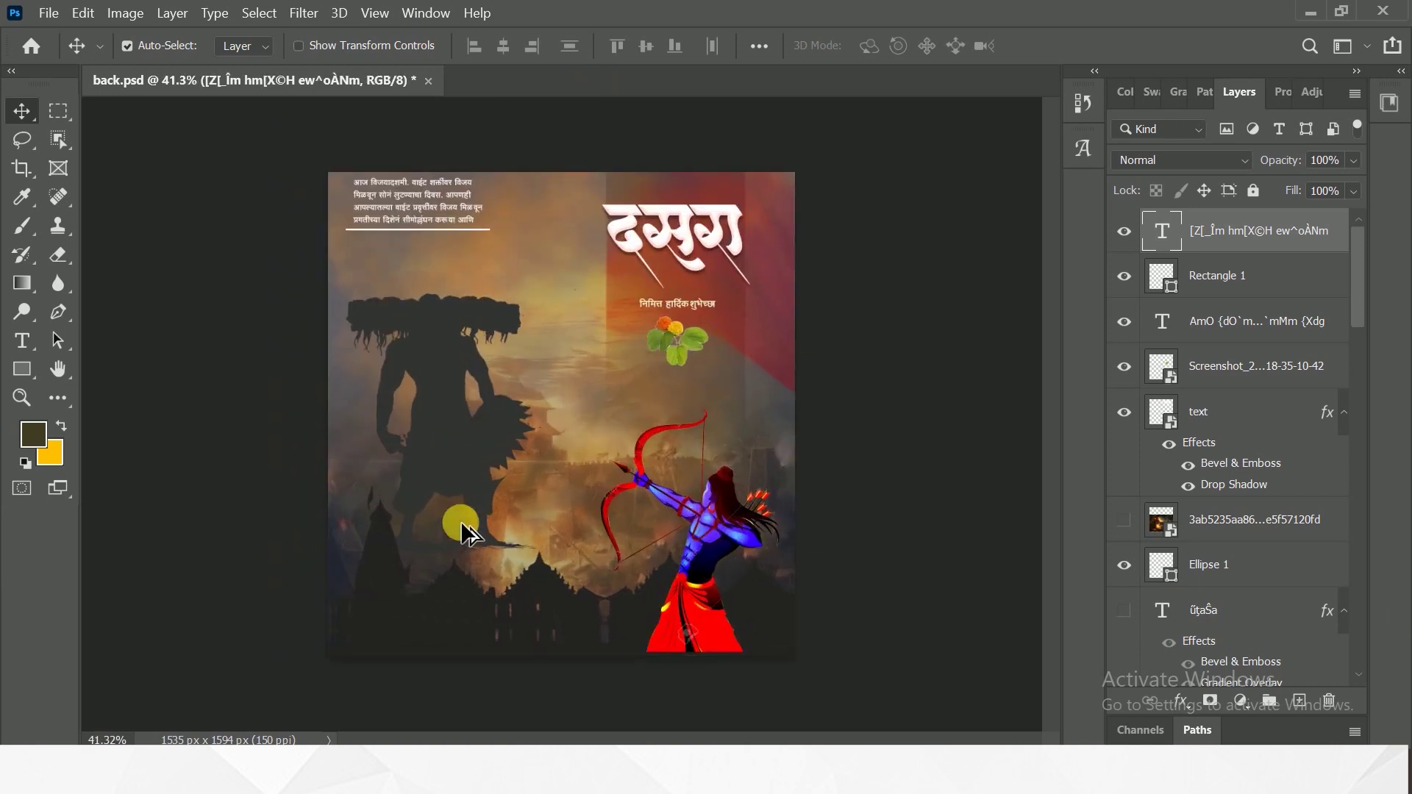